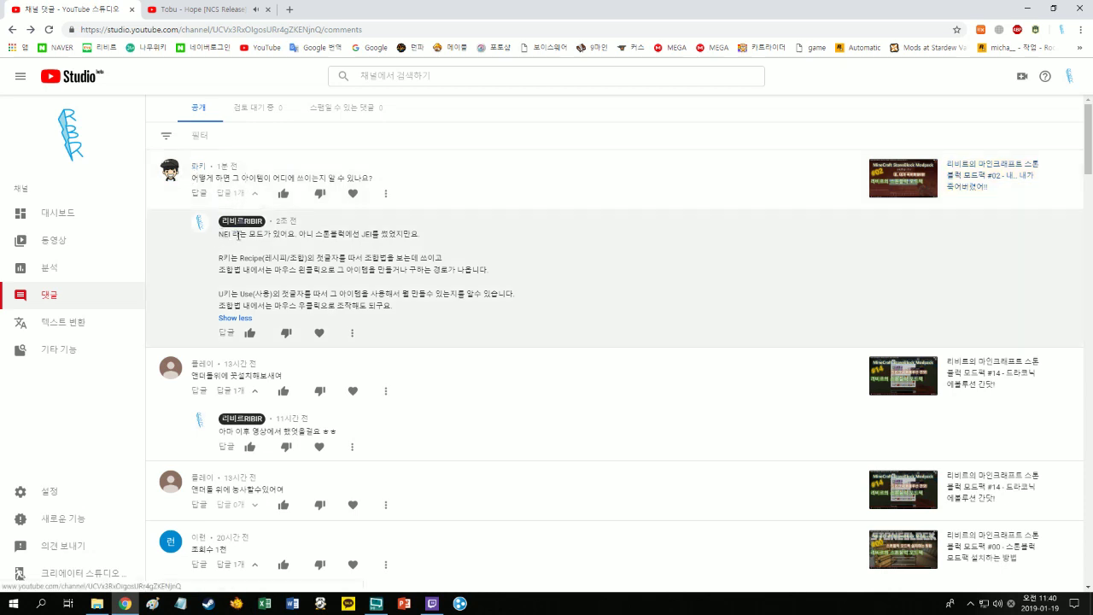
# - Switch to the Twitch app and open the FTB Presents Stoneblock 2 modpack page
pyautogui.click(320, 235)
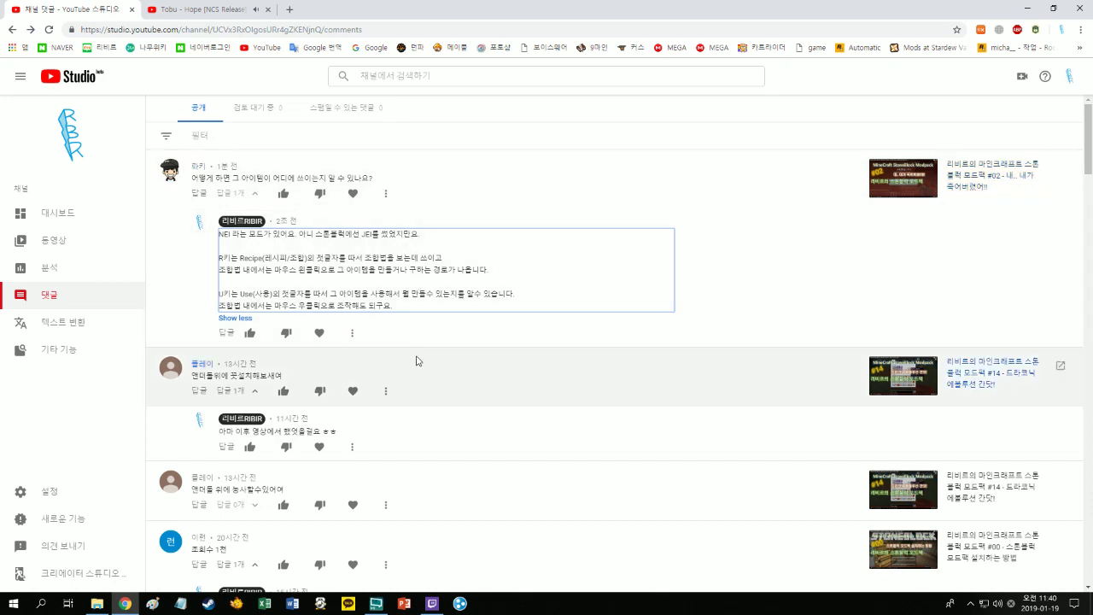
pyautogui.click(432, 603)
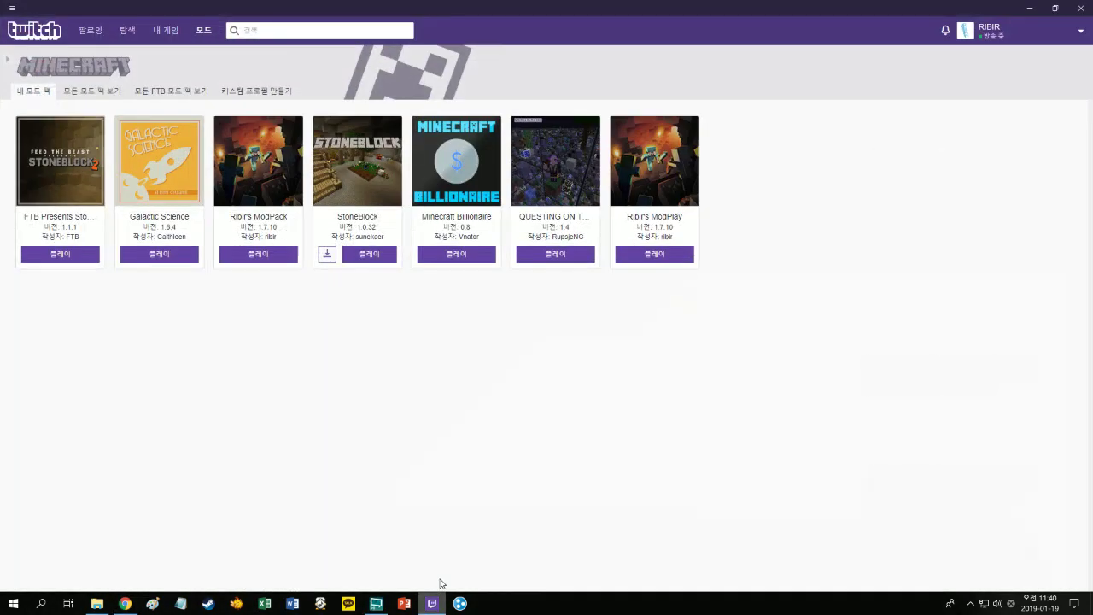
pyautogui.click(74, 179)
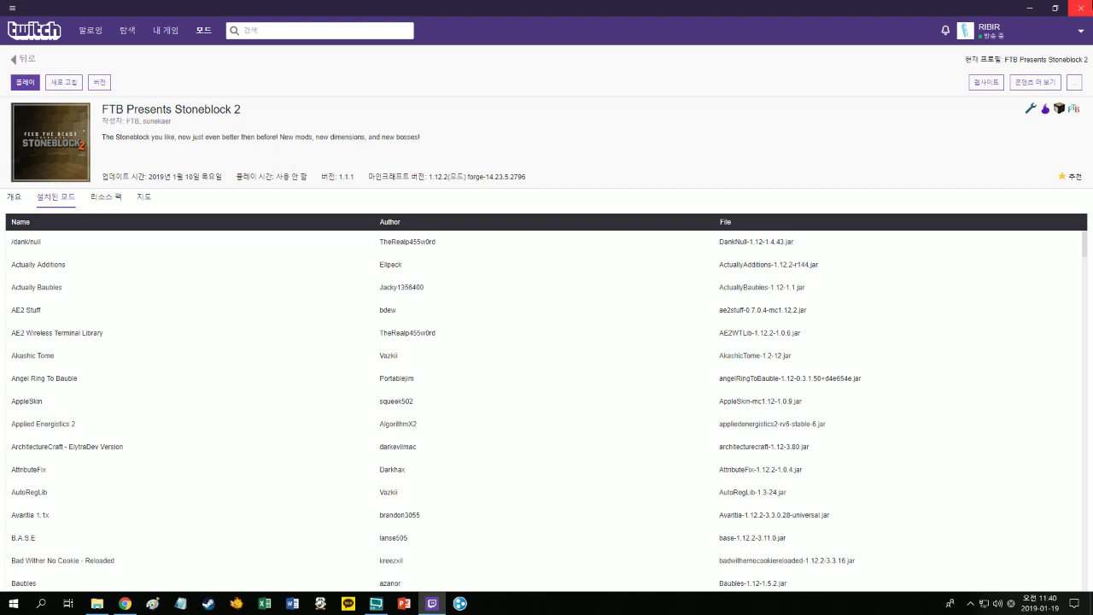
# - Open the instance folder of the FTB Presents Stoneblock 2 profile from the Twitch app in File Explorer
pyautogui.click(1029, 8)
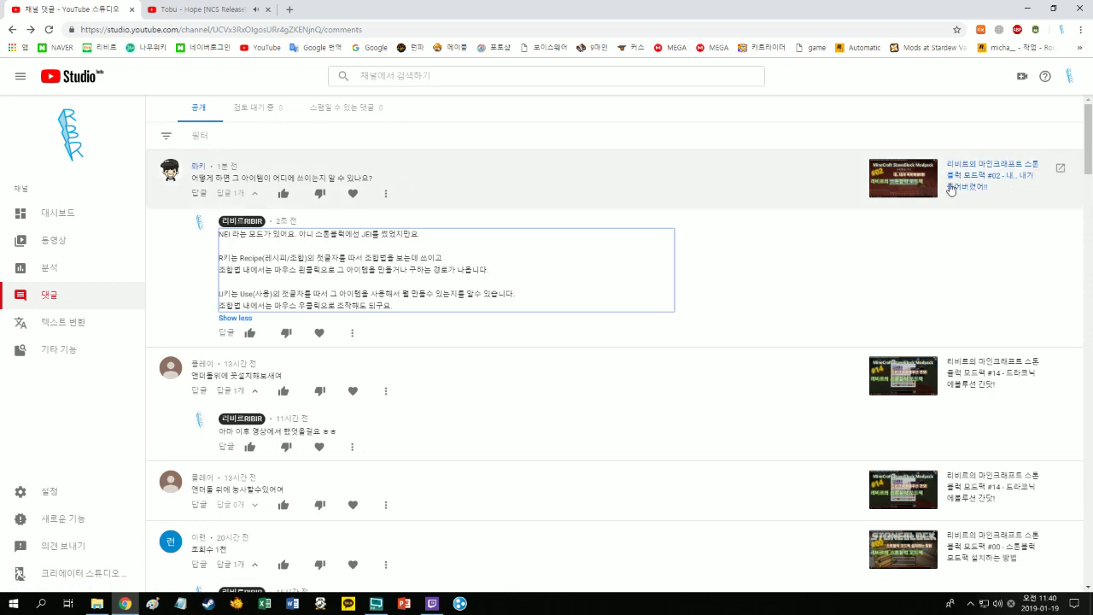
pyautogui.click(432, 603)
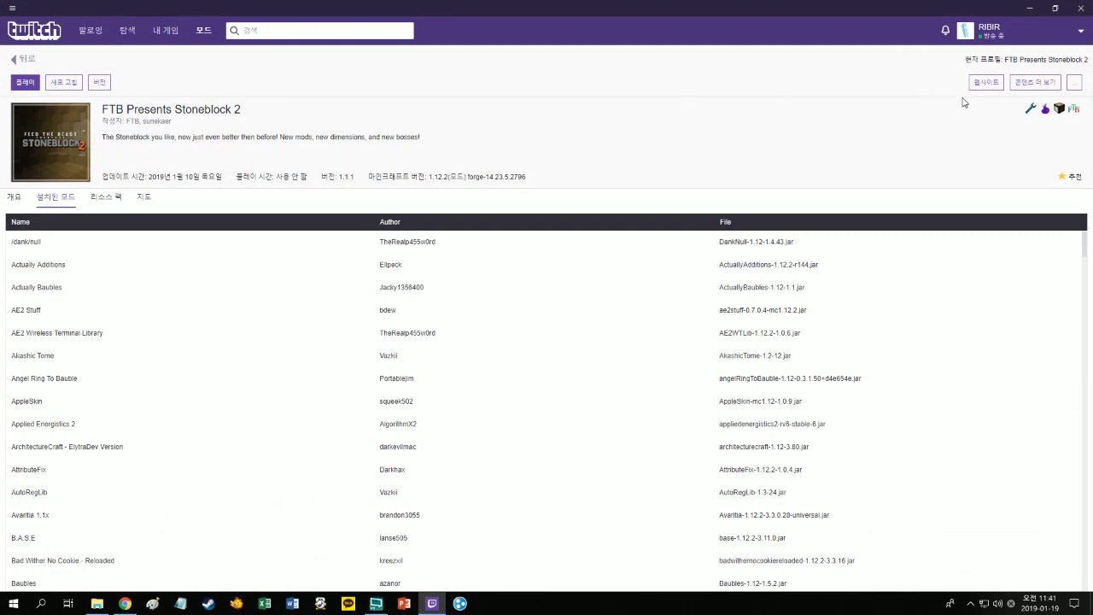
pyautogui.click(1074, 82)
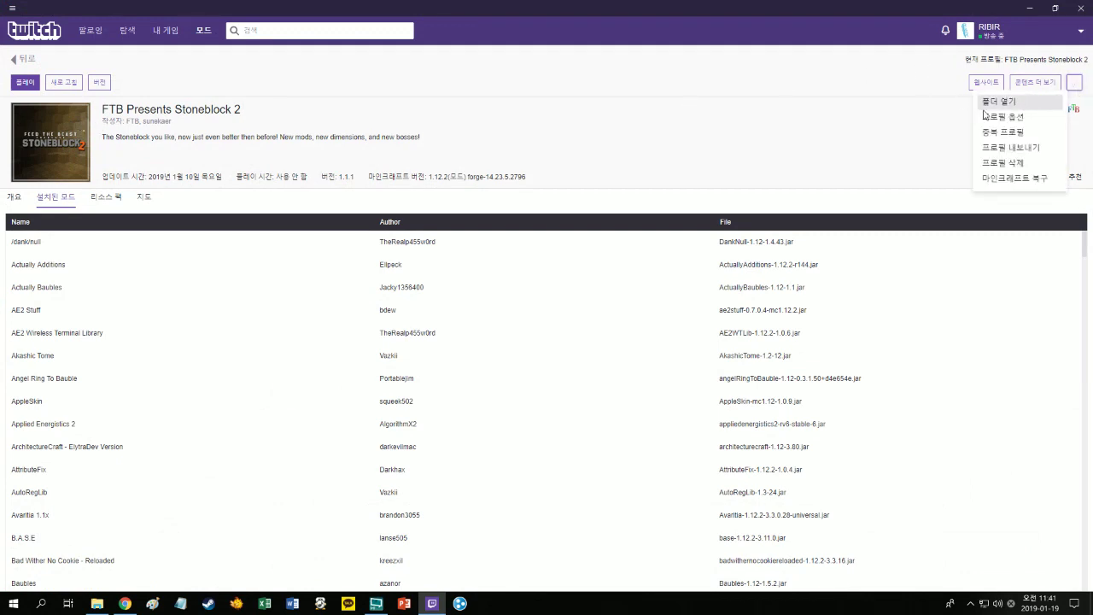
pyautogui.click(998, 101)
pyautogui.moveTo(562, 62); pyautogui.dragTo(430, 101)
pyautogui.scroll(2, 405, 295)
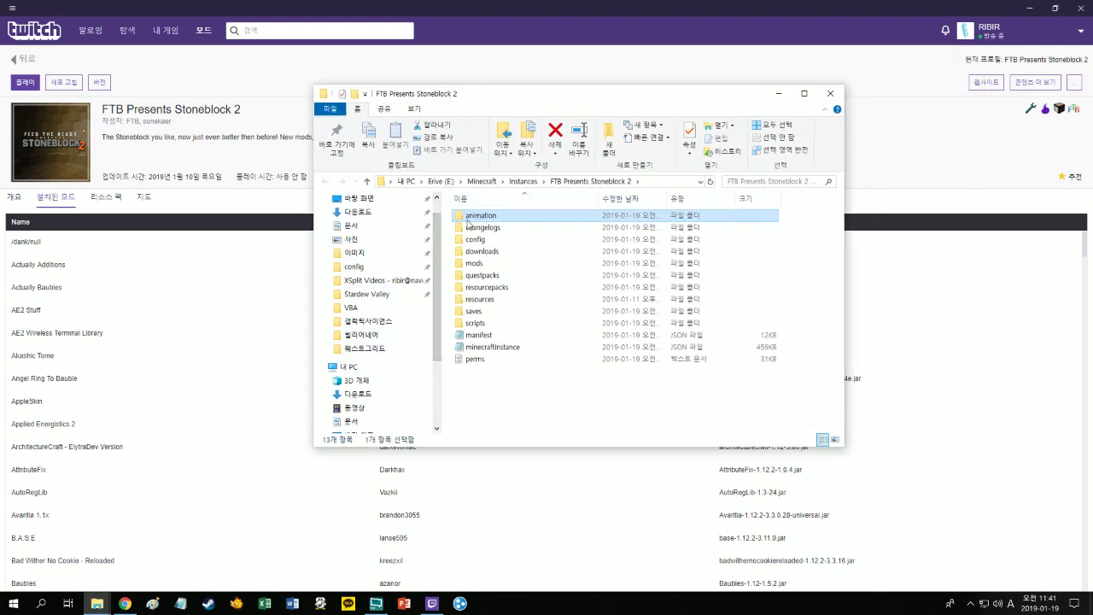
# - Compress the modpack's config folder into config.zip and dismiss the finished compression dialog
pyautogui.click(488, 247)
pyautogui.rightClick(484, 244)
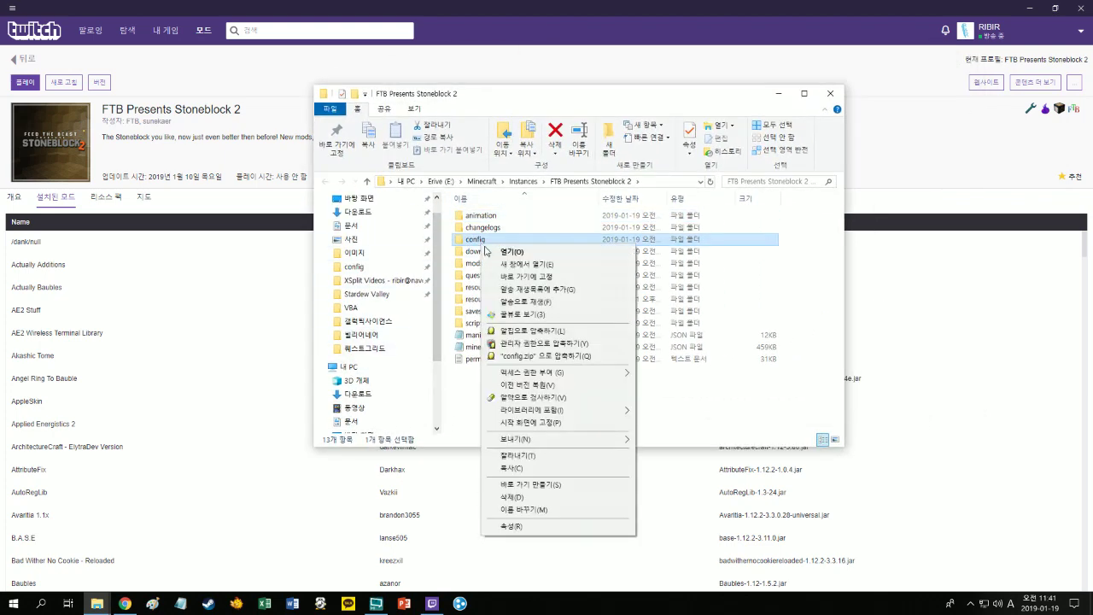
pyautogui.click(536, 357)
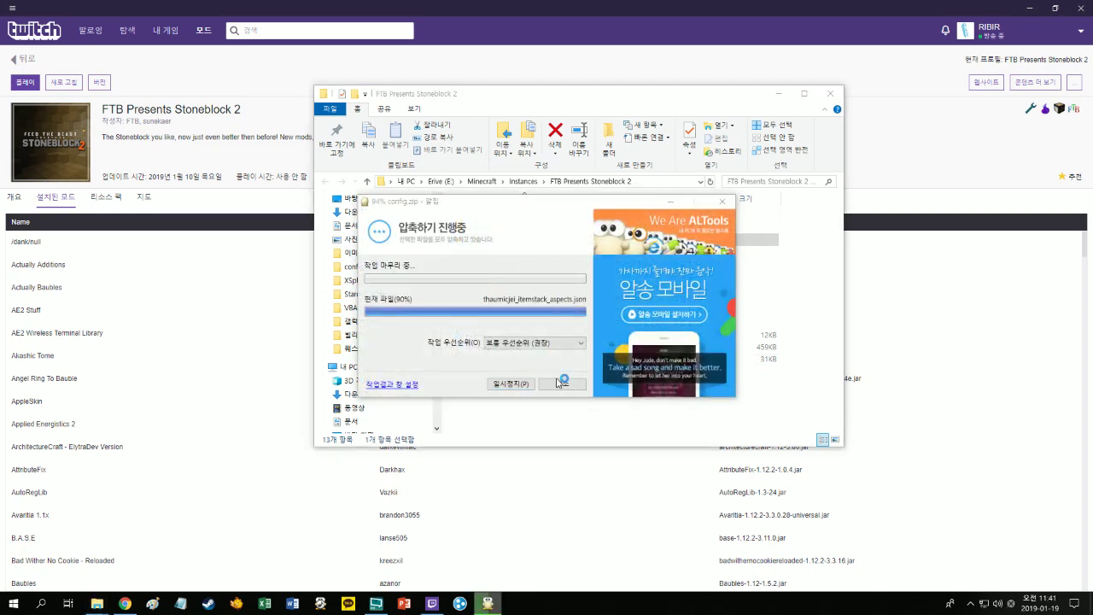
pyautogui.click(567, 382)
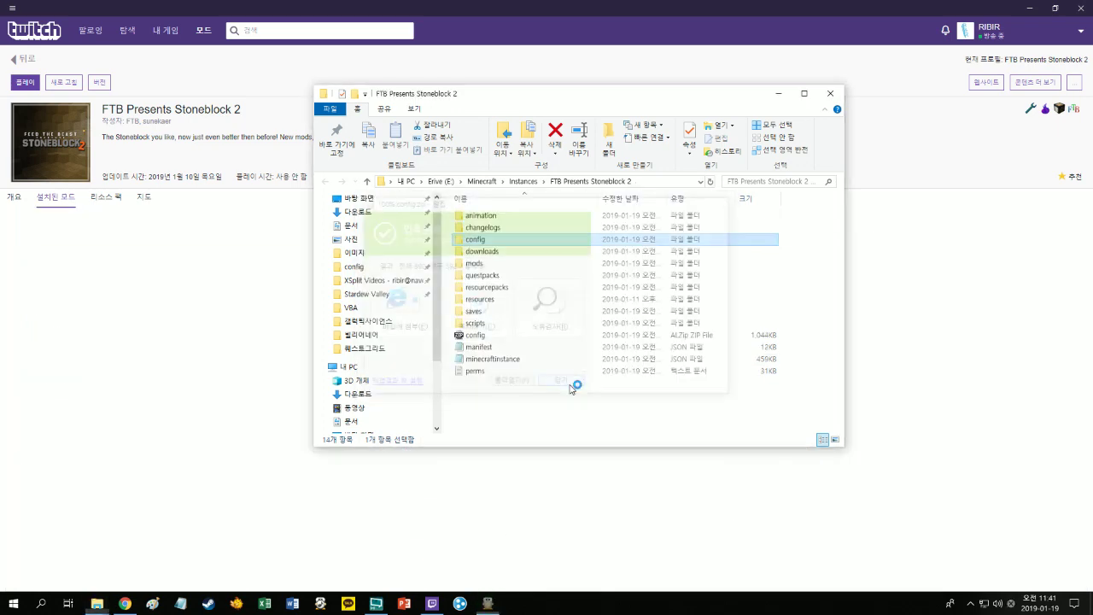
# - Check the contents of the config folder and the config.zip archive beside it in the instance folder
pyautogui.doubleClick(487, 241)
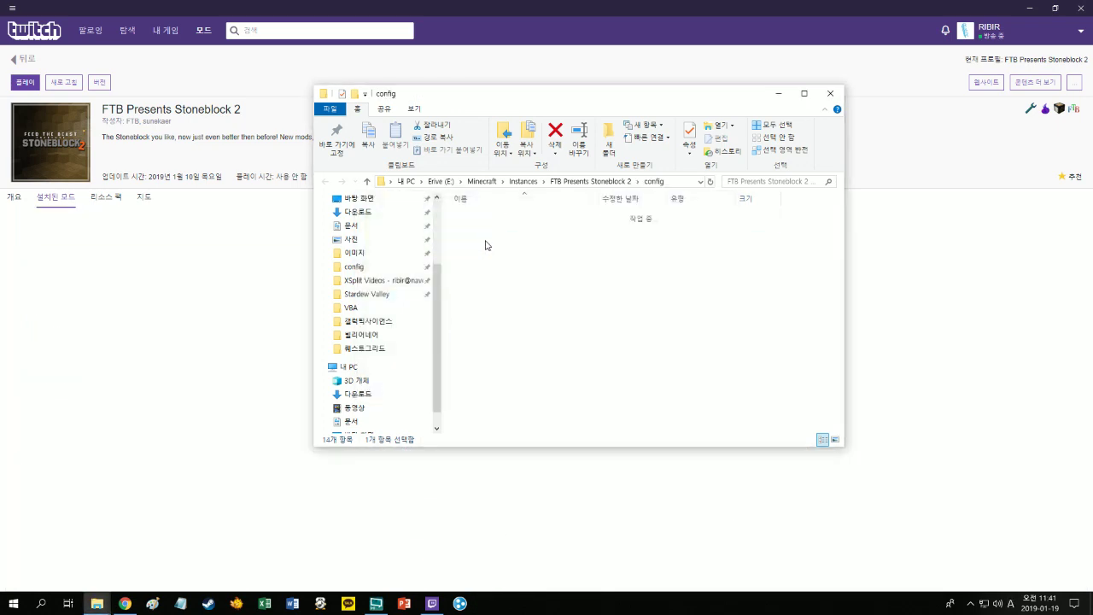
pyautogui.click(325, 181)
pyautogui.click(475, 334)
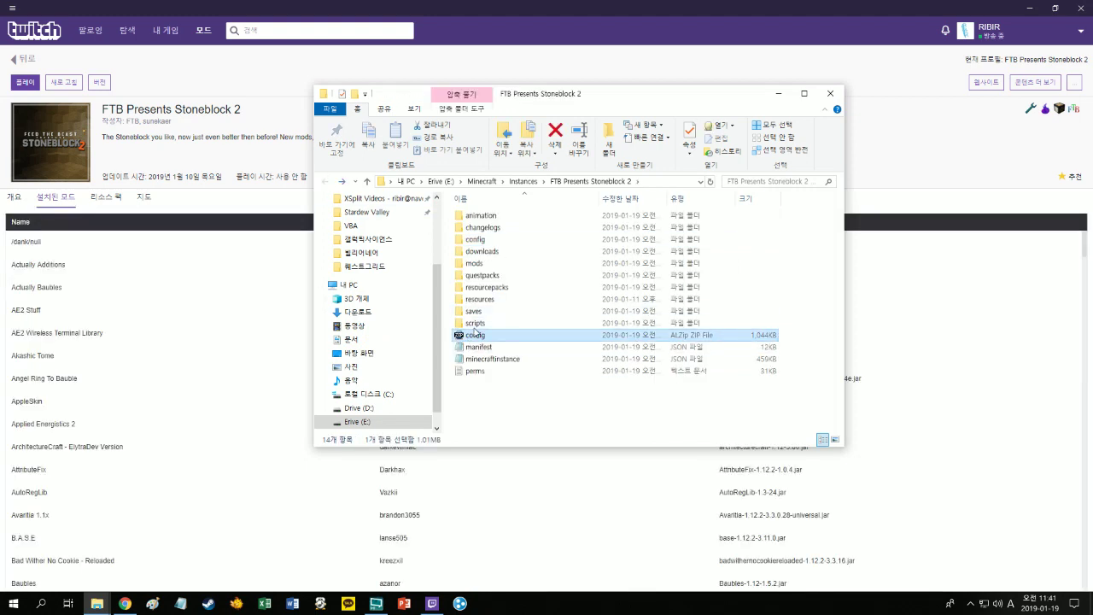
pyautogui.doubleClick(477, 240)
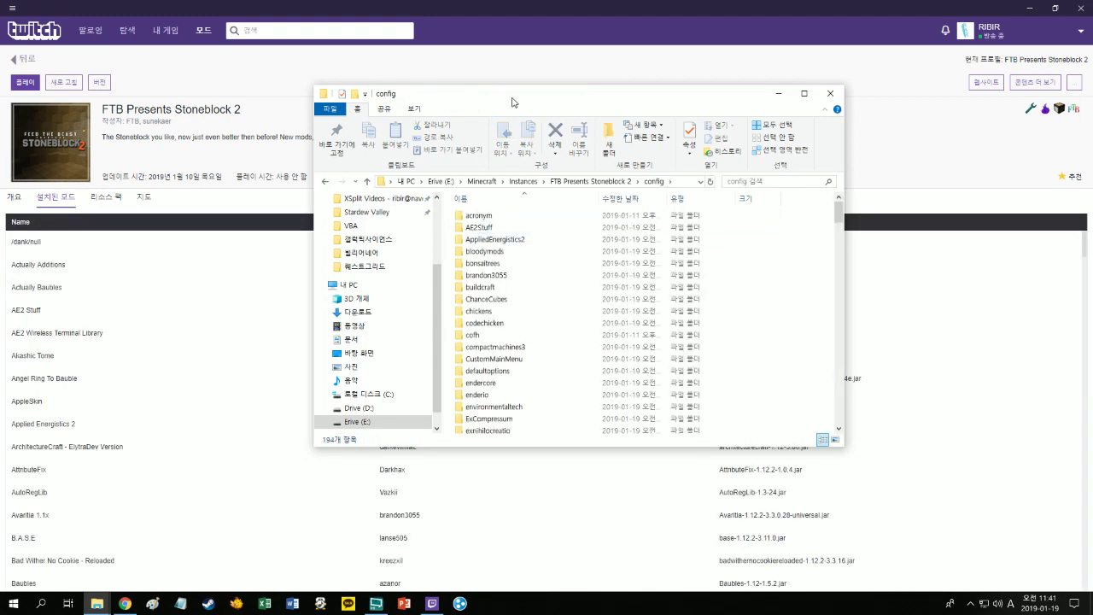
# - Open the mods folder of the FTB Presents Stoneblock 2 instance and maximize its window
pyautogui.click(627, 182)
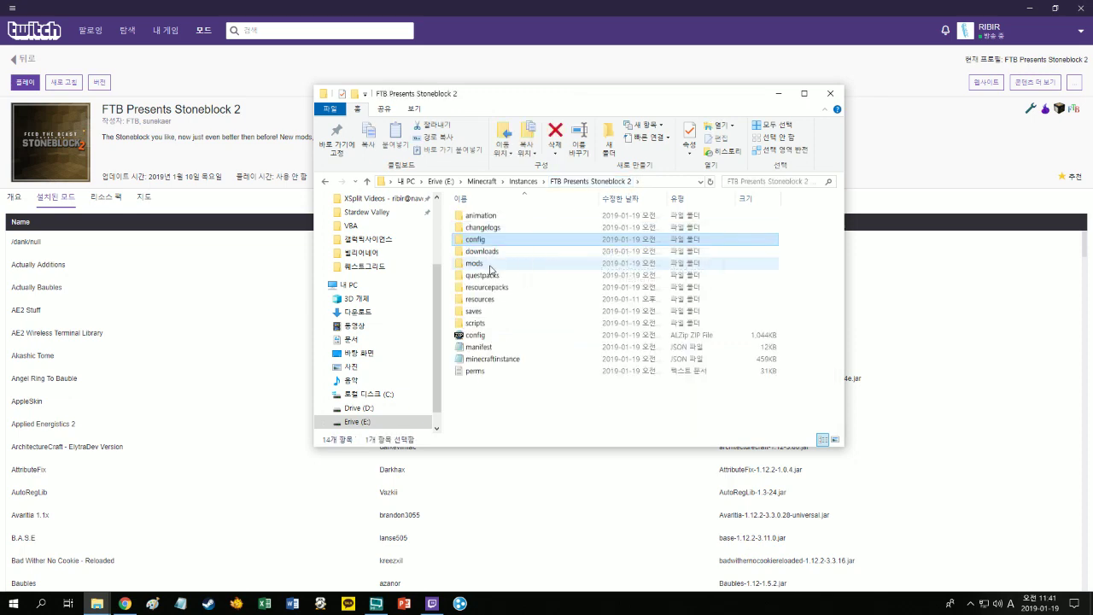
pyautogui.doubleClick(662, 263)
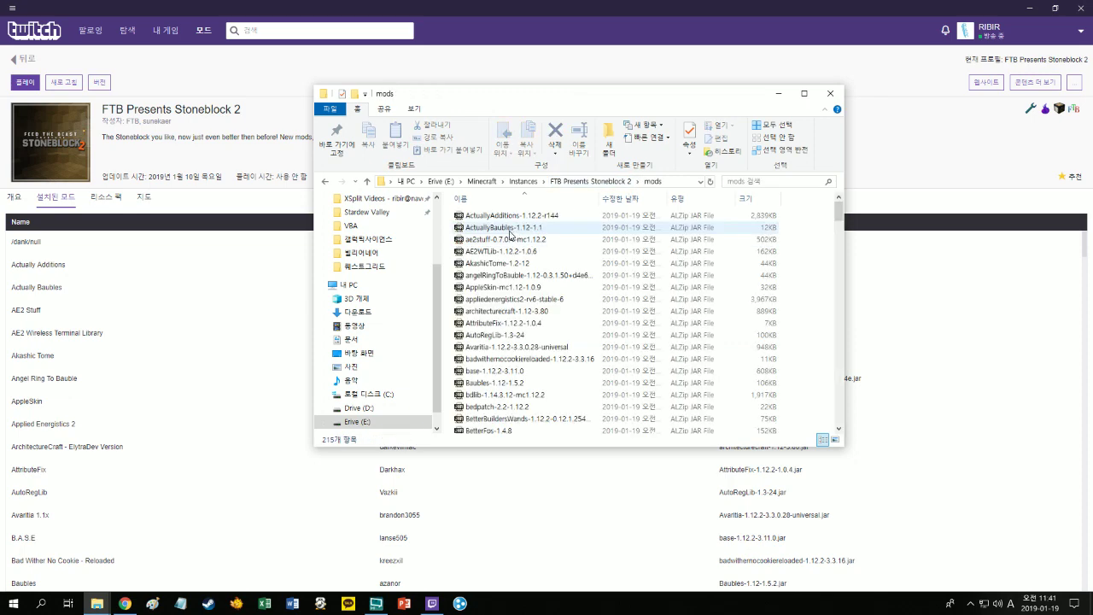
pyautogui.click(804, 93)
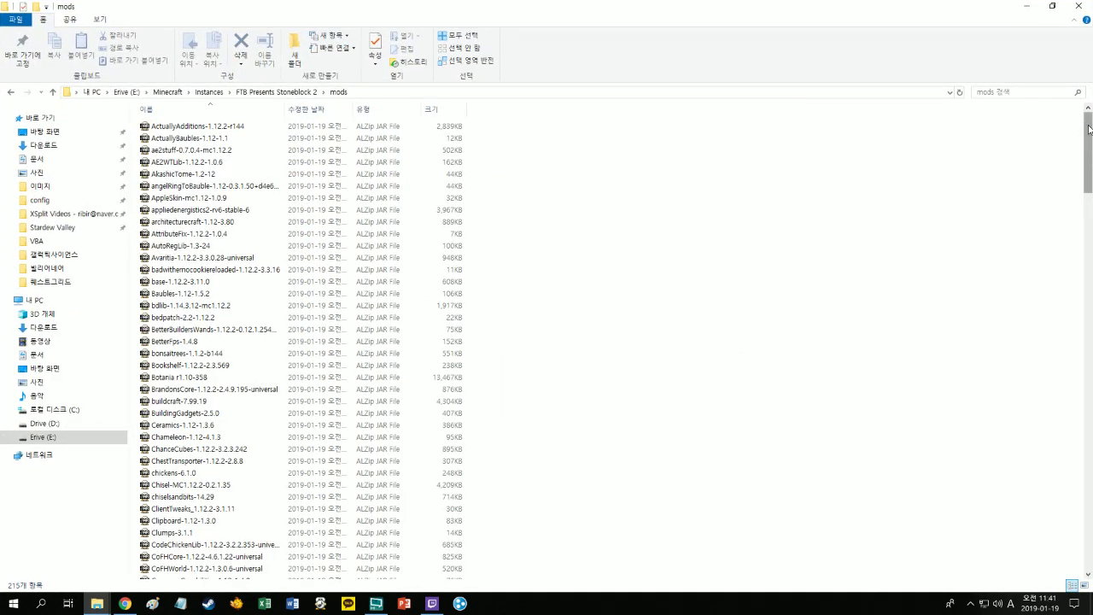
pyautogui.moveTo(1089, 128)
pyautogui.mouseDown()
pyautogui.moveTo(1088, 359)
pyautogui.moveTo(1089, 128)
pyautogui.mouseUp()
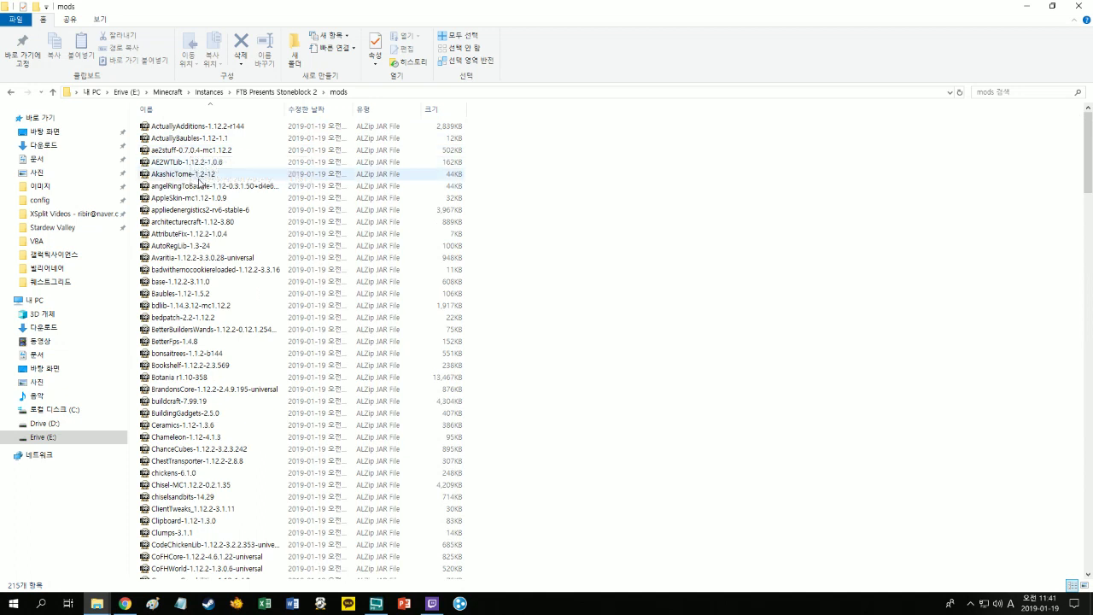
# - Review the mod files in alphabetical order, including AppleSkin, Avaritia, BetterBuildersWands, BetterFps and BrandonsCore, as far as the CoFH mods
pyautogui.click(176, 198)
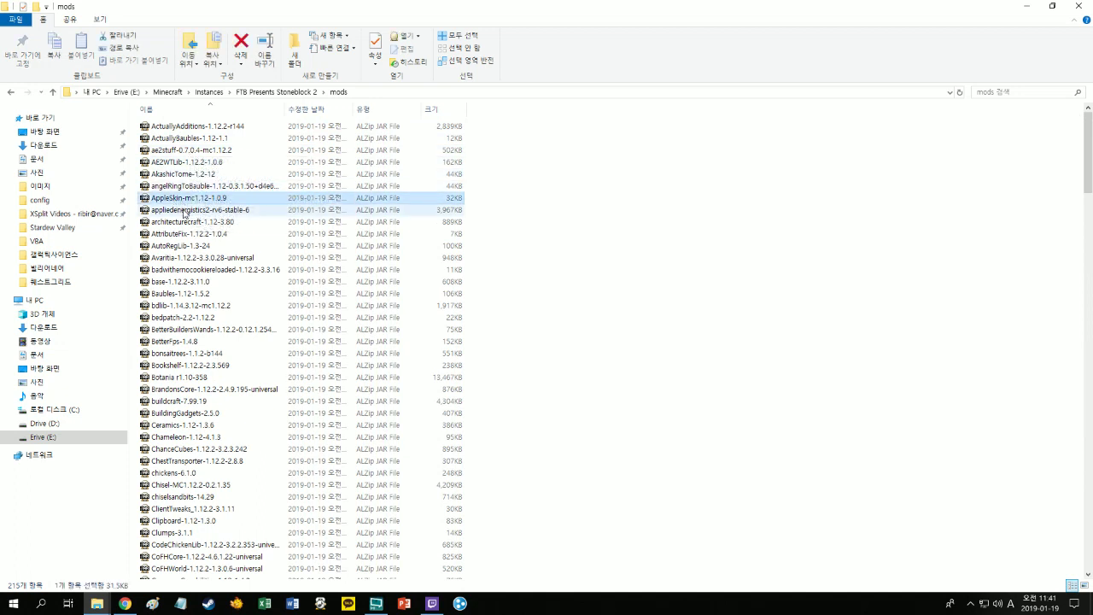
pyautogui.click(191, 259)
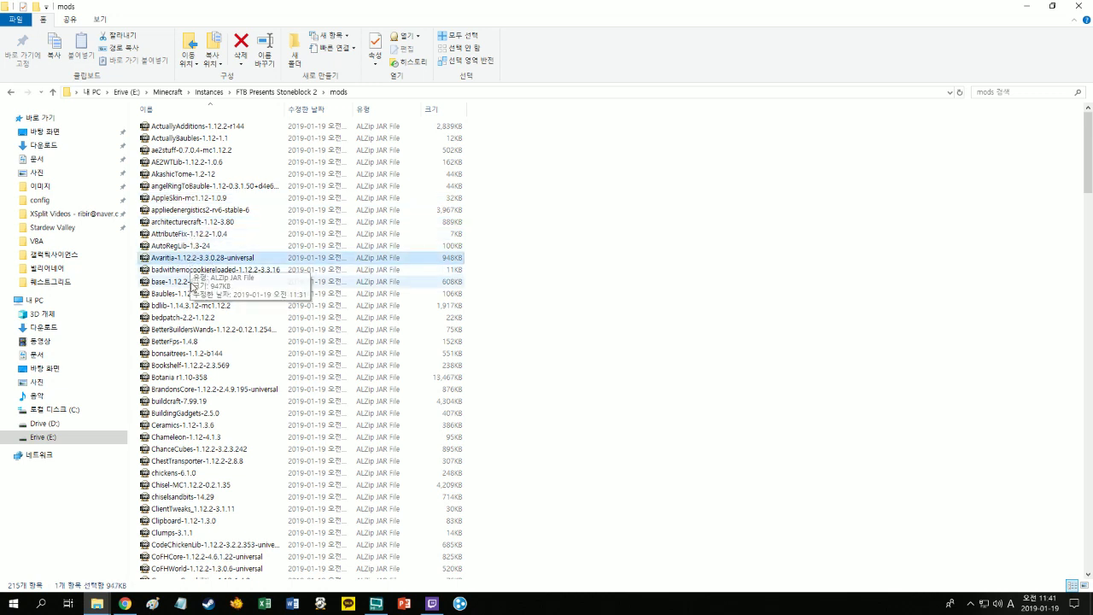
pyautogui.click(203, 334)
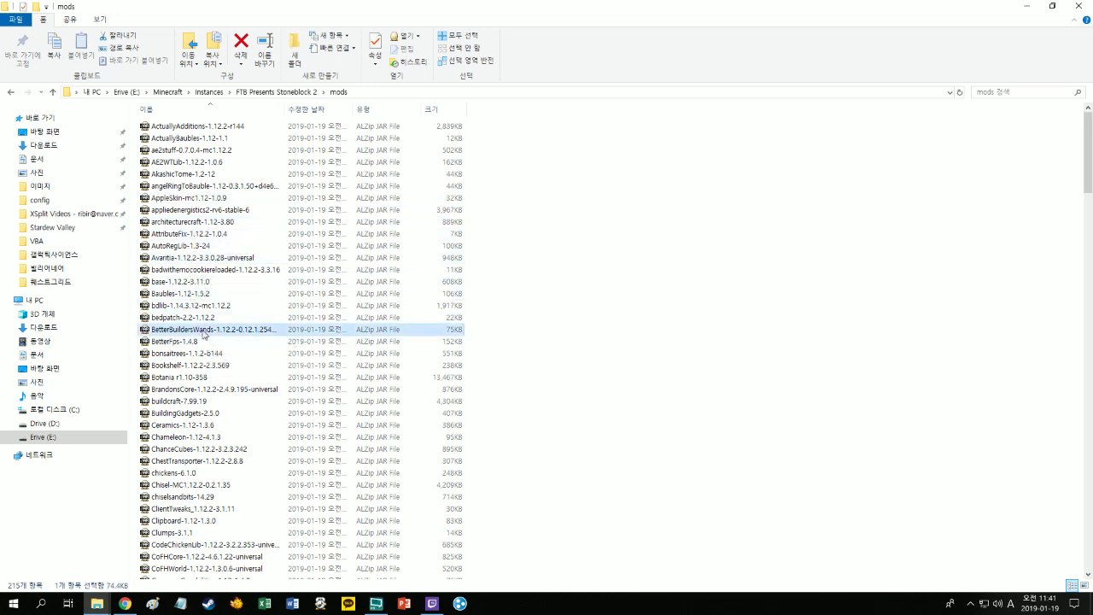
pyautogui.scroll(-2, 209, 333)
pyautogui.click(191, 275)
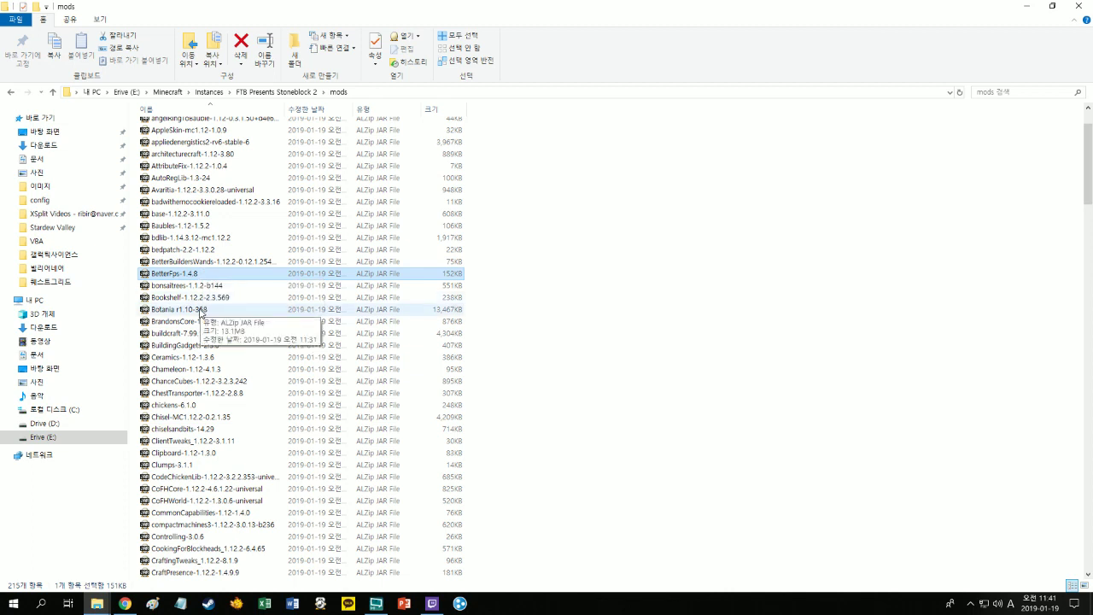
pyautogui.scroll(-1, 202, 313)
pyautogui.click(204, 287)
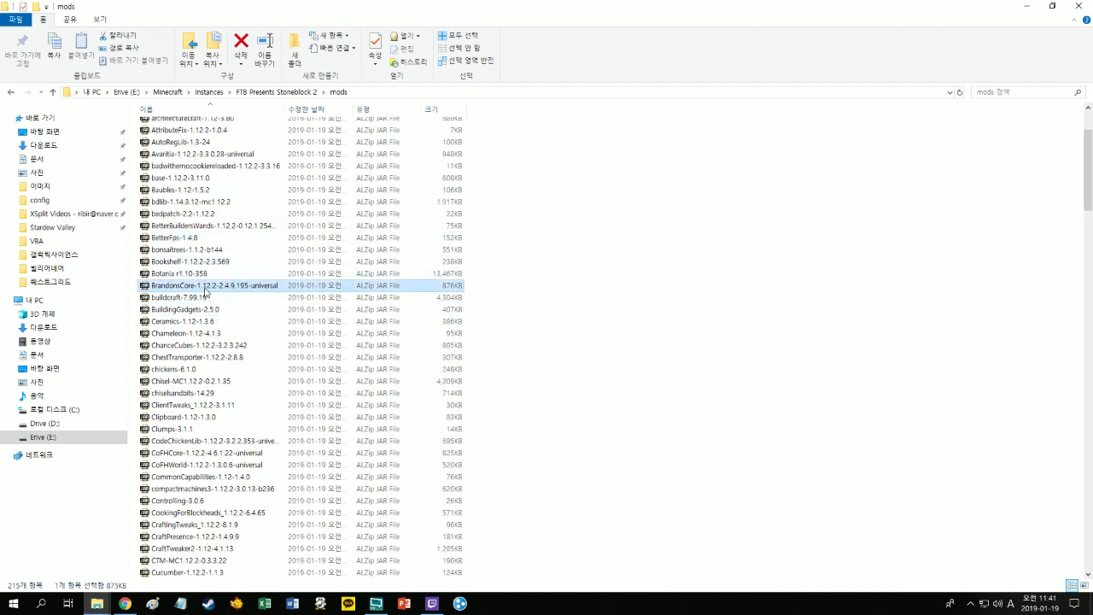
pyautogui.scroll(-1, 179, 291)
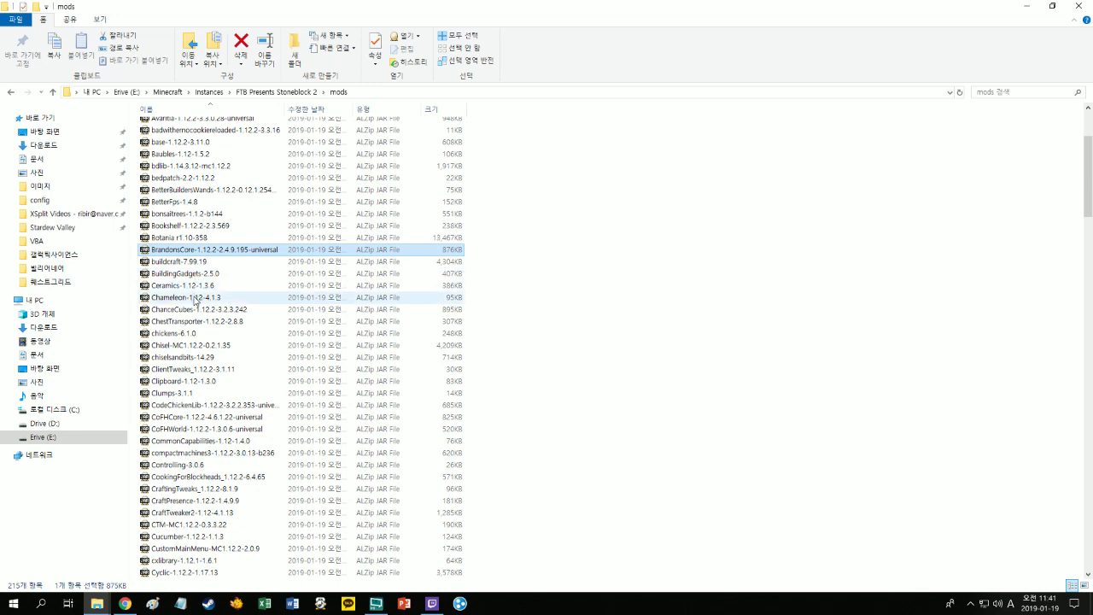
pyautogui.scroll(-1, 217, 326)
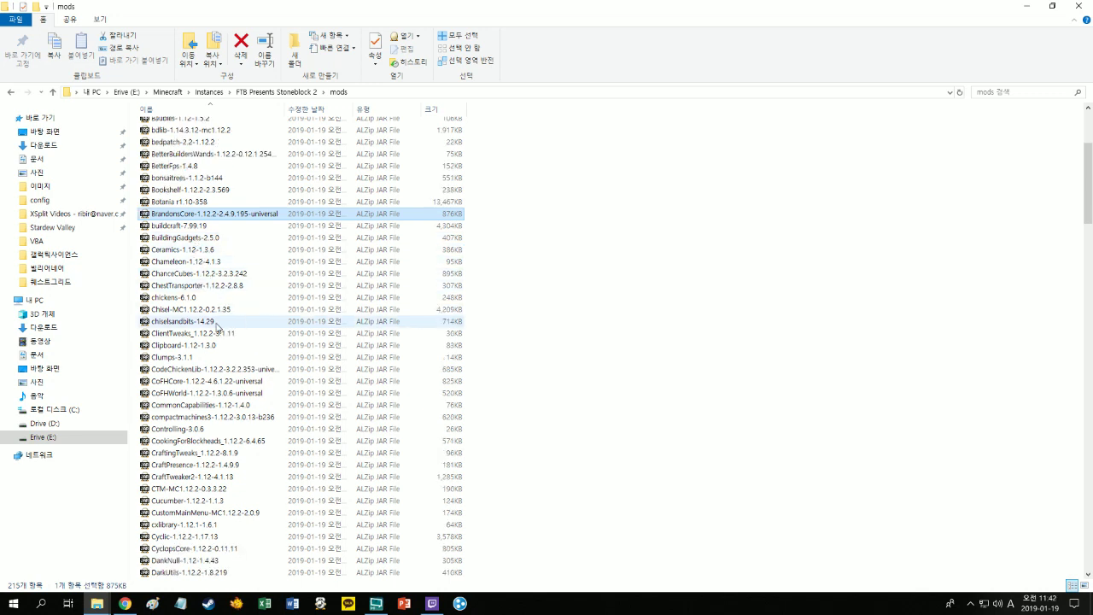
pyautogui.scroll(-1, 216, 326)
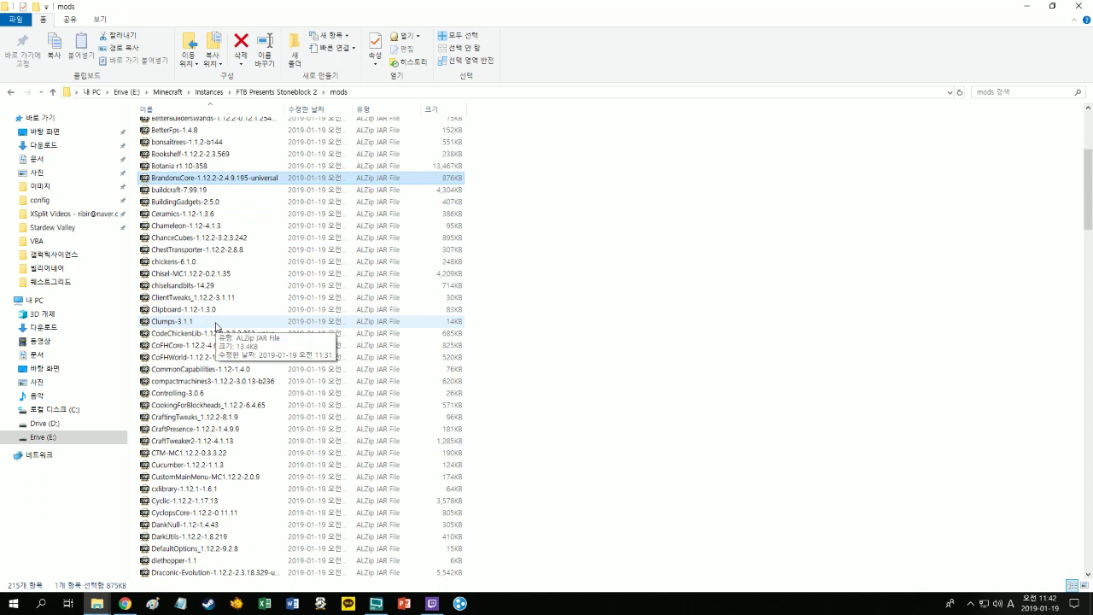
pyautogui.scroll(-1, 217, 326)
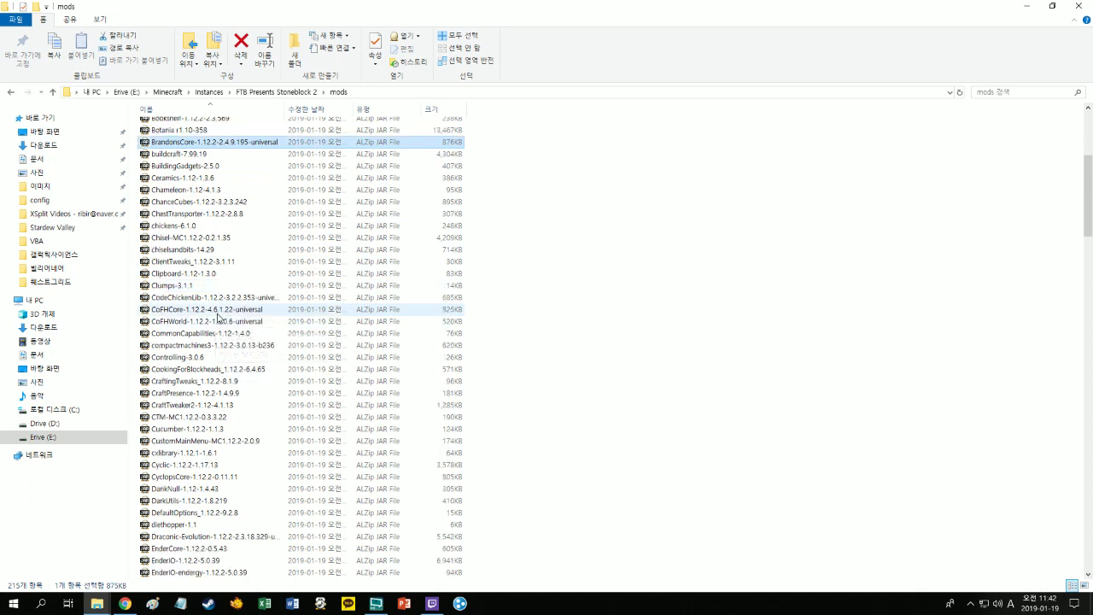
# - Review the mod files from CoFHCore through Cyclic and DankNull to Draconic-Evolution in the mods folder
pyautogui.click(216, 311)
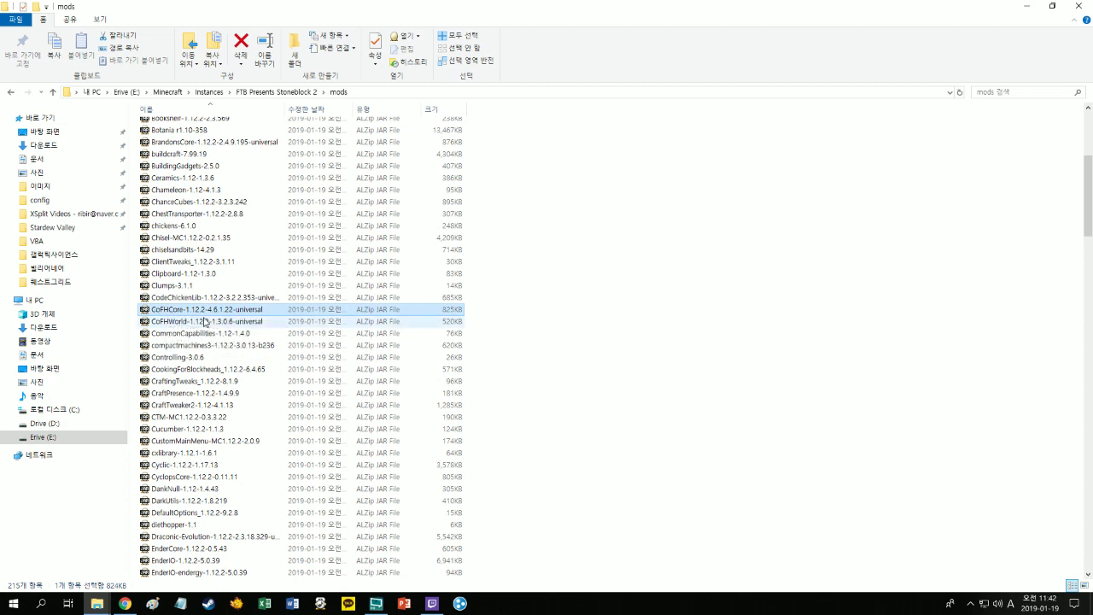
pyautogui.scroll(-3, 239, 322)
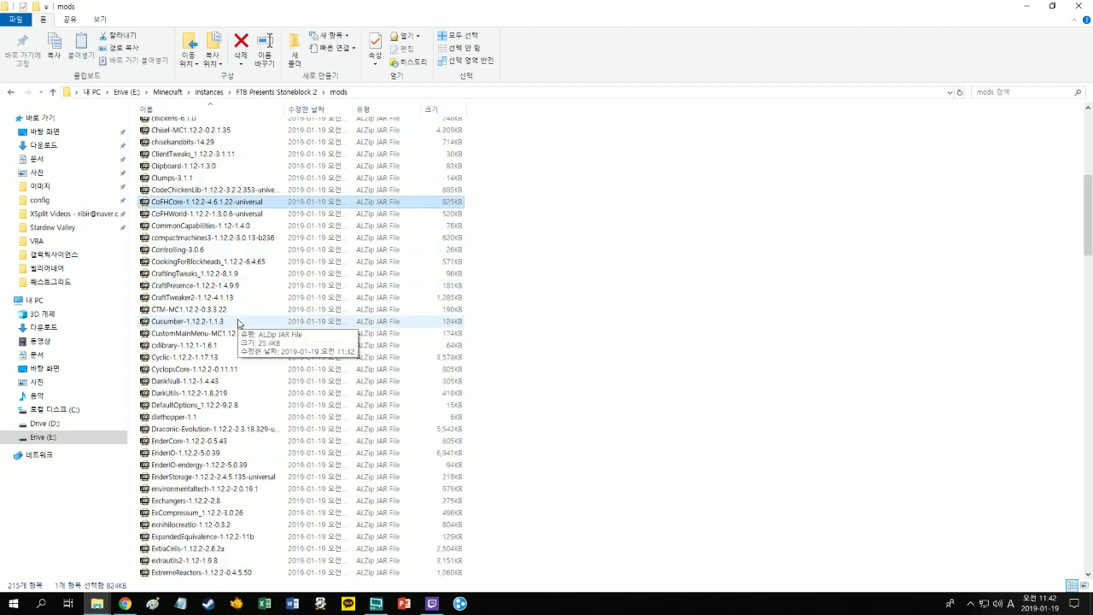
pyautogui.scroll(-1, 238, 322)
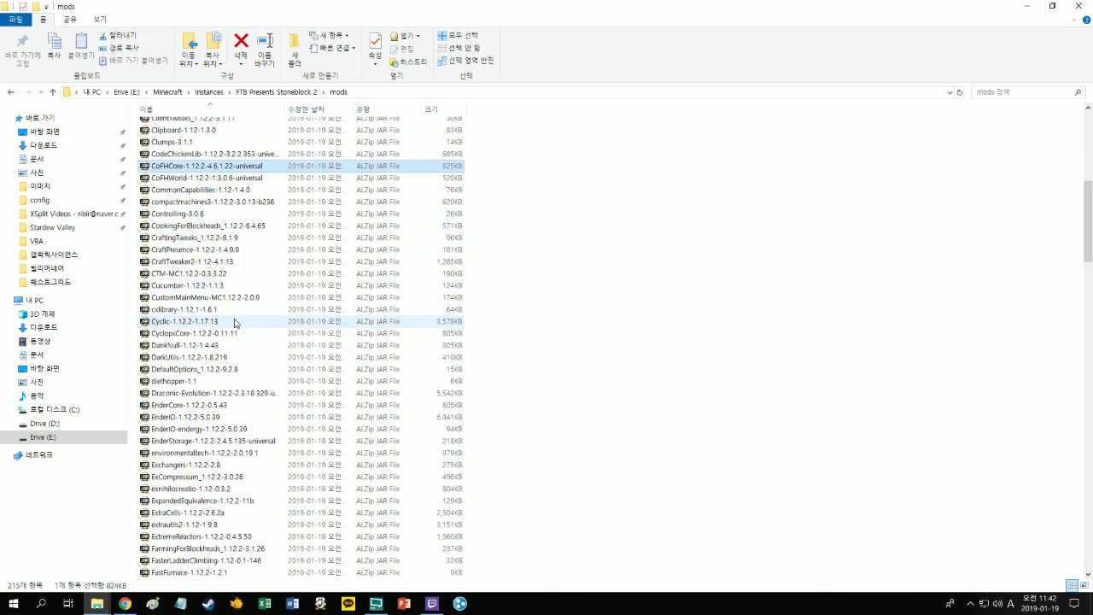
pyautogui.scroll(-1, 239, 322)
pyautogui.click(159, 290)
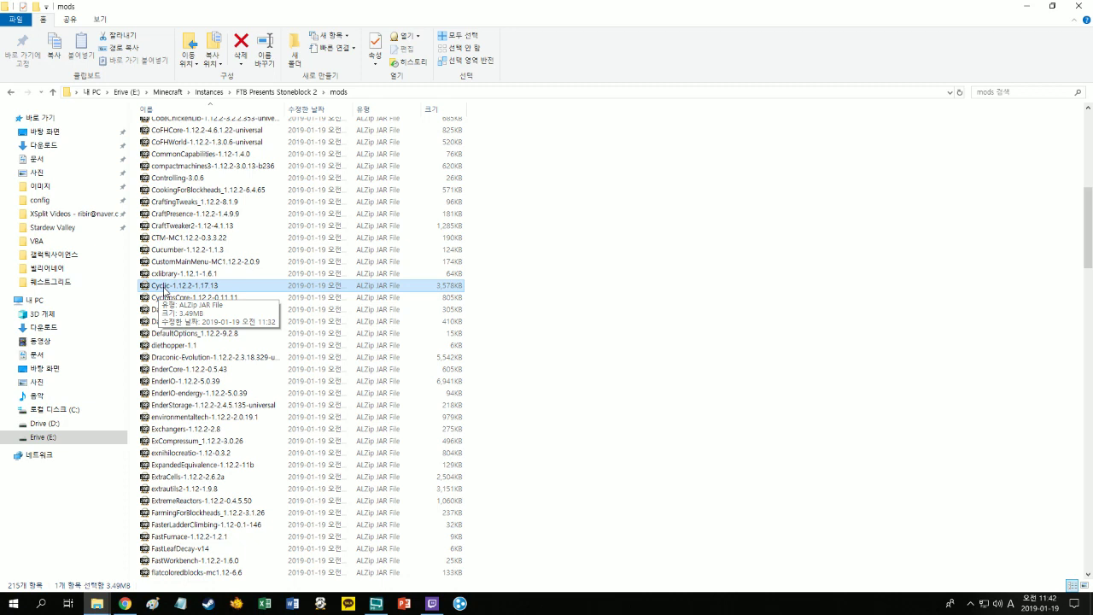
pyautogui.scroll(-2, 214, 309)
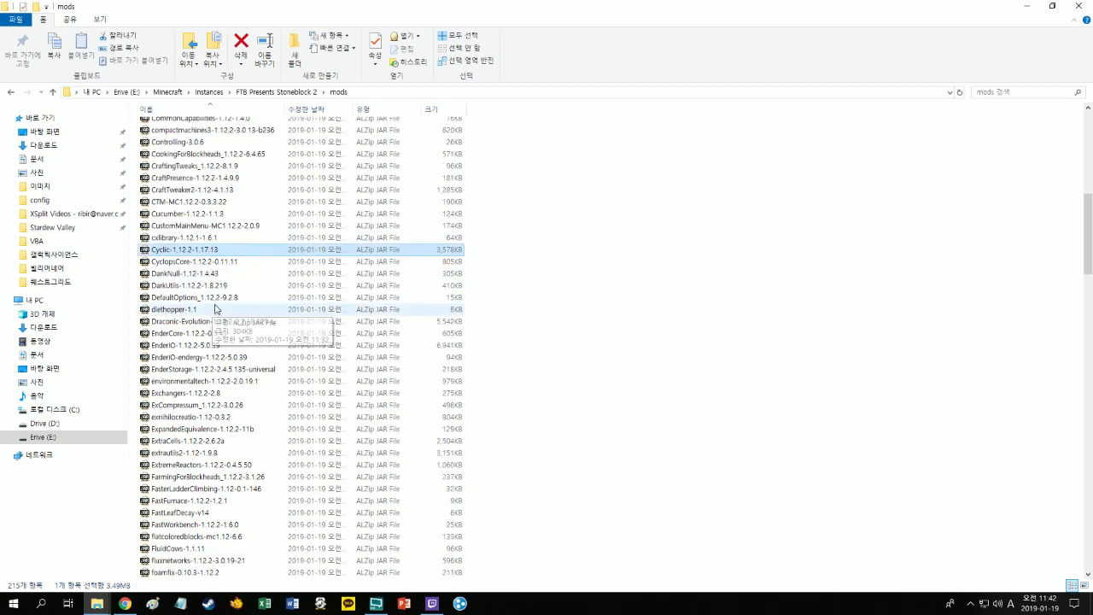
pyautogui.click(188, 240)
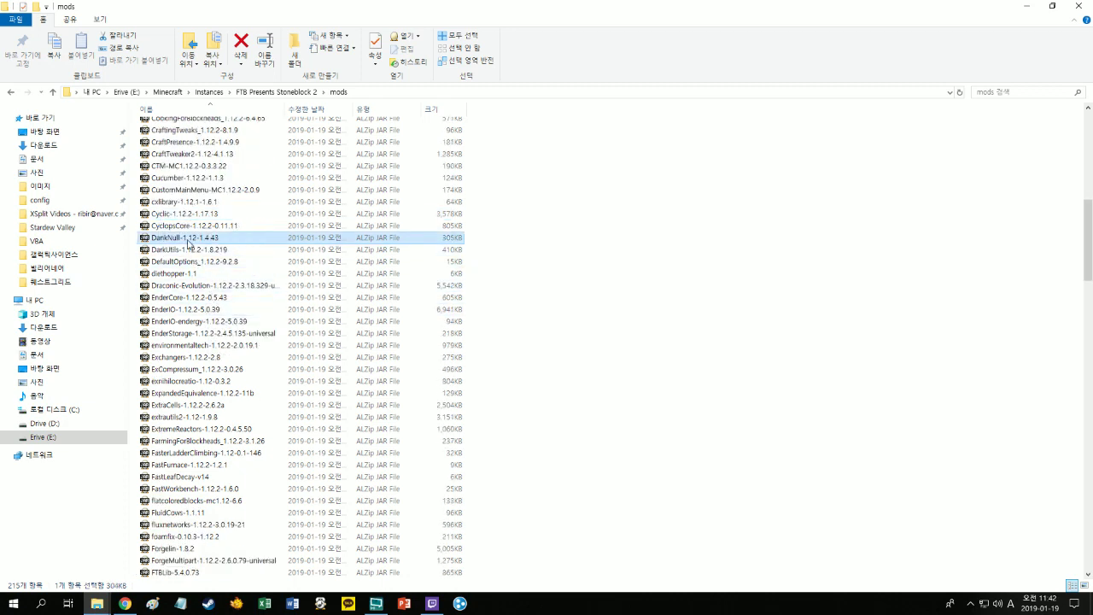
pyautogui.click(189, 289)
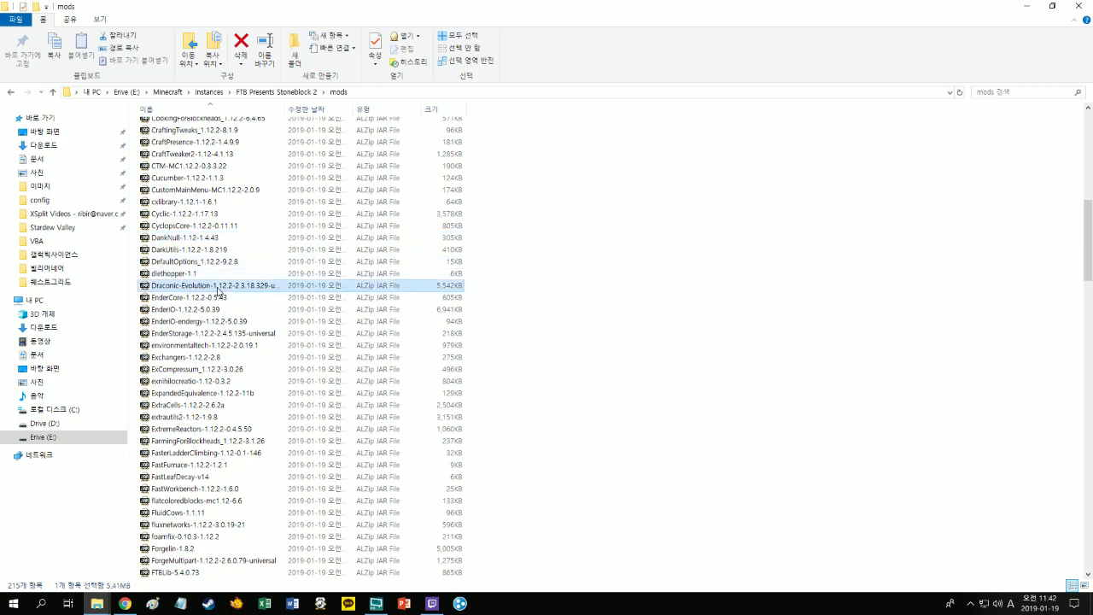
# - Look over the EnderIO, EnderStorage, ExCompressum and exnihilocreatio mod files
pyautogui.click(179, 311)
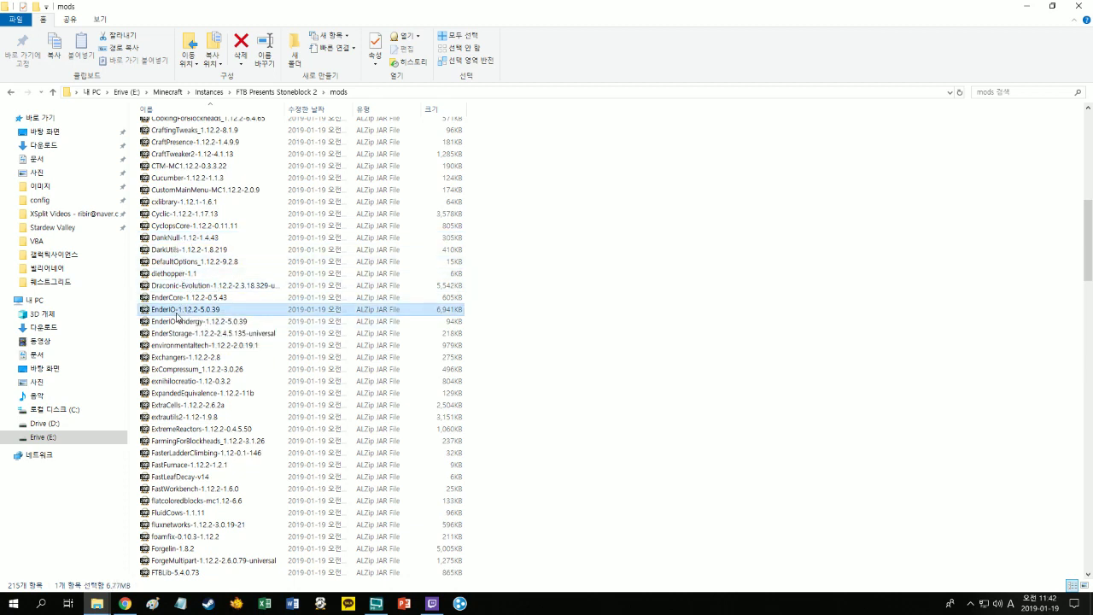
pyautogui.click(188, 334)
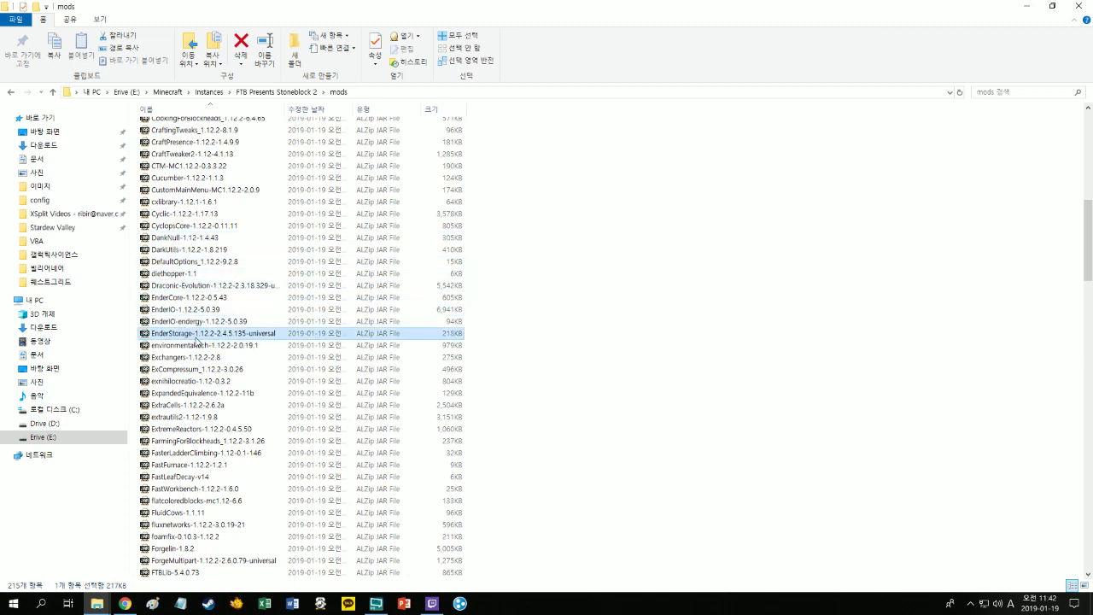
pyautogui.click(172, 370)
pyautogui.scroll(-1, 205, 373)
pyautogui.click(167, 347)
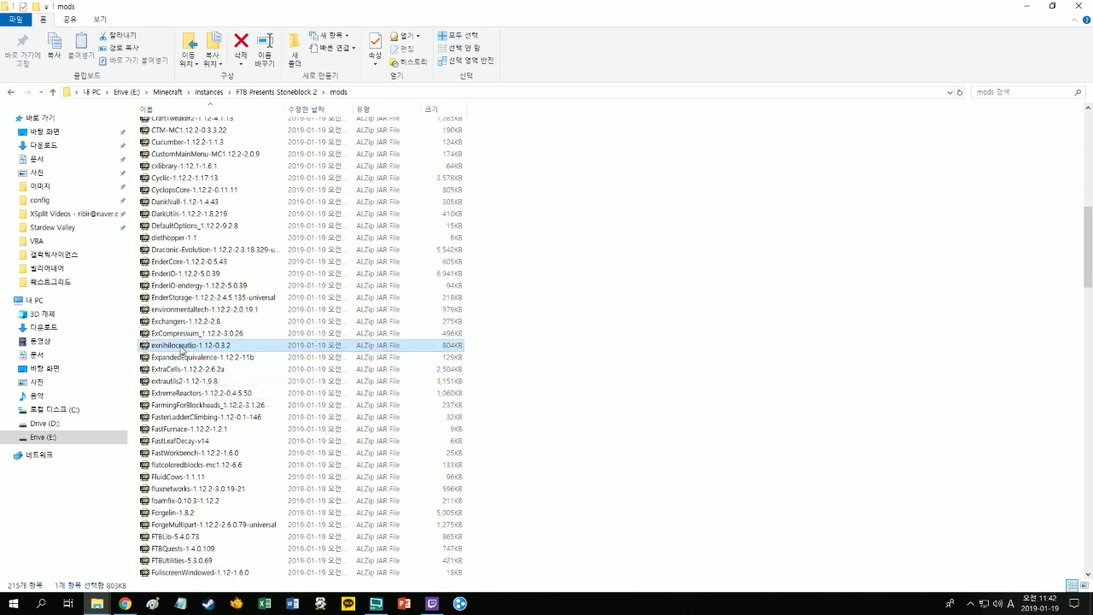
pyautogui.scroll(-3, 193, 350)
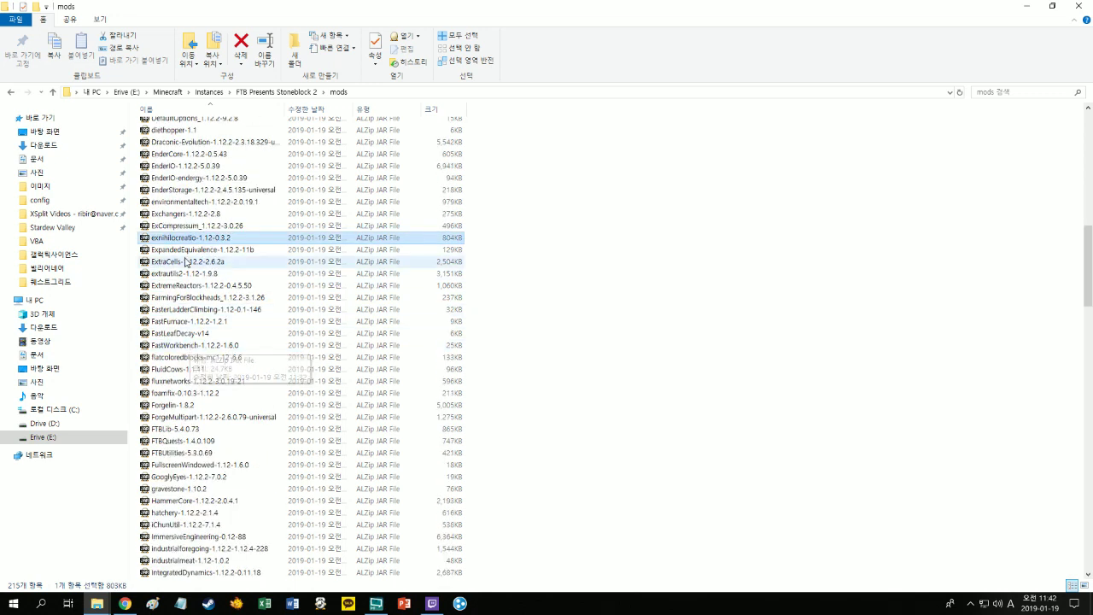
# - Review the ExtremeReactors, FastFurnace and FastLeafDecay mods and continue through the list to the mods starting with I
pyautogui.click(189, 290)
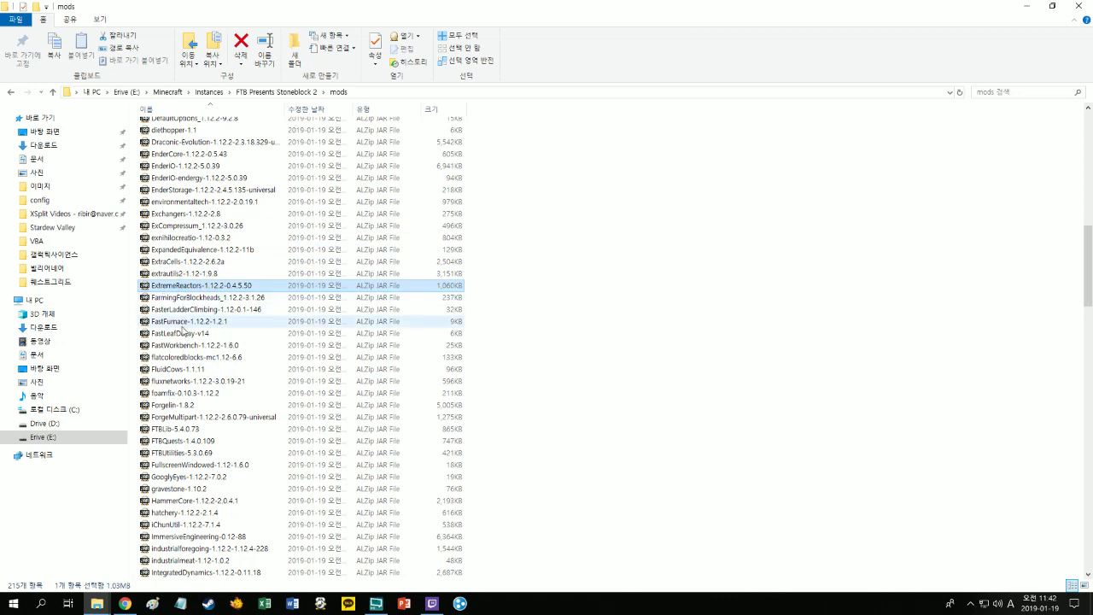
pyautogui.click(193, 324)
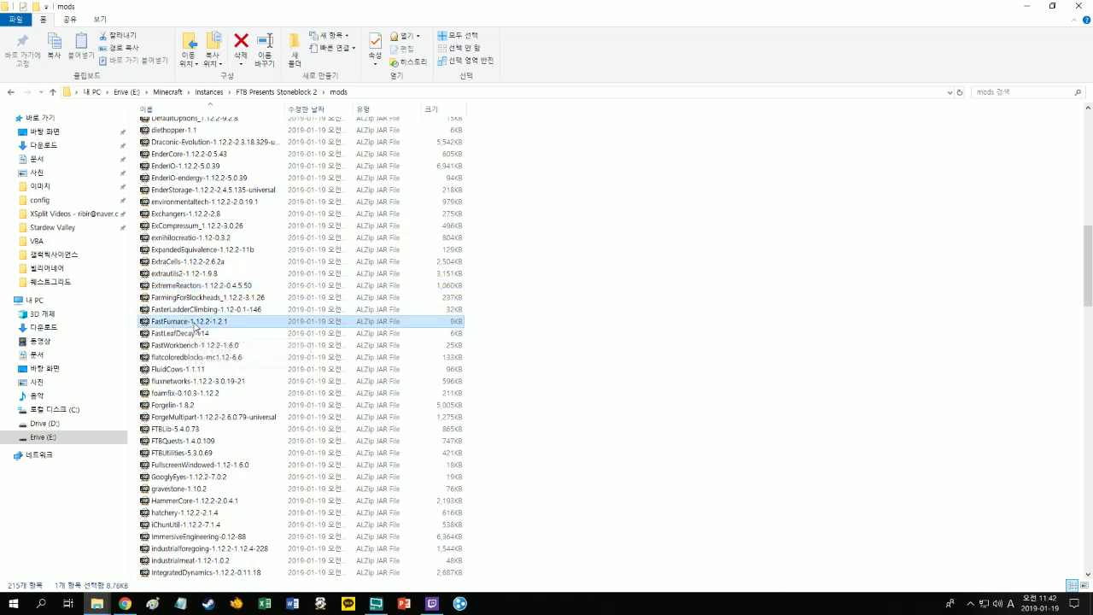
pyautogui.click(184, 334)
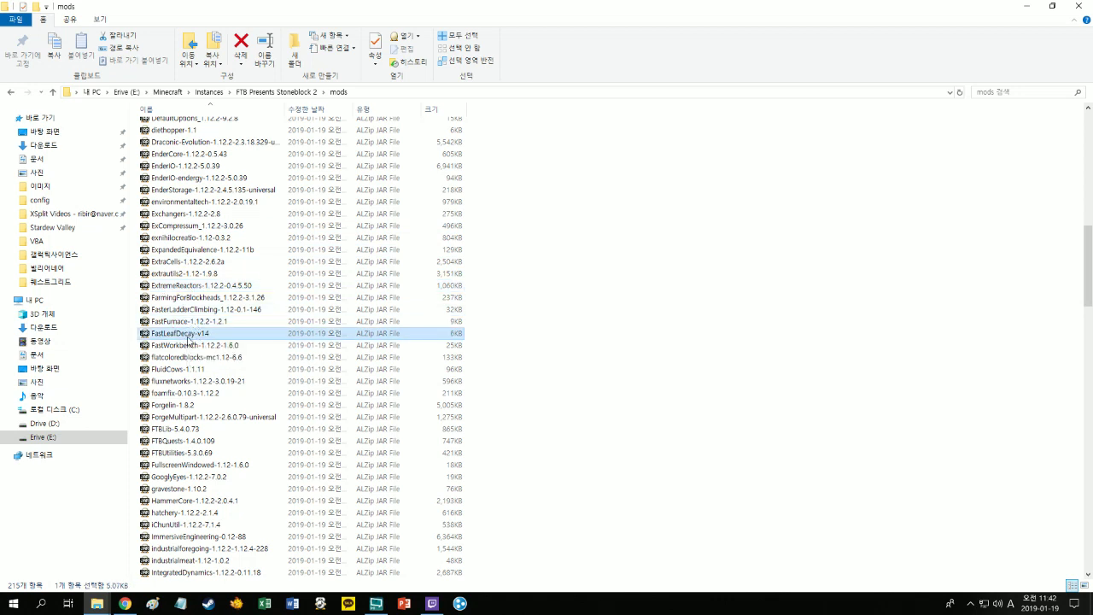
pyautogui.scroll(-1, 189, 340)
pyautogui.scroll(-4, 189, 339)
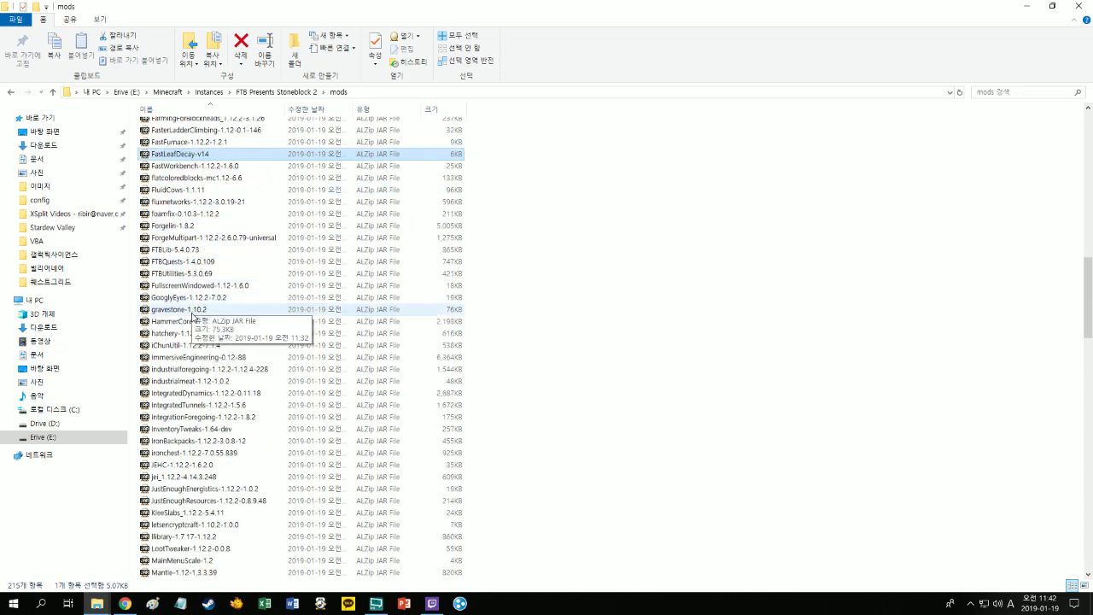
pyautogui.scroll(-2, 225, 335)
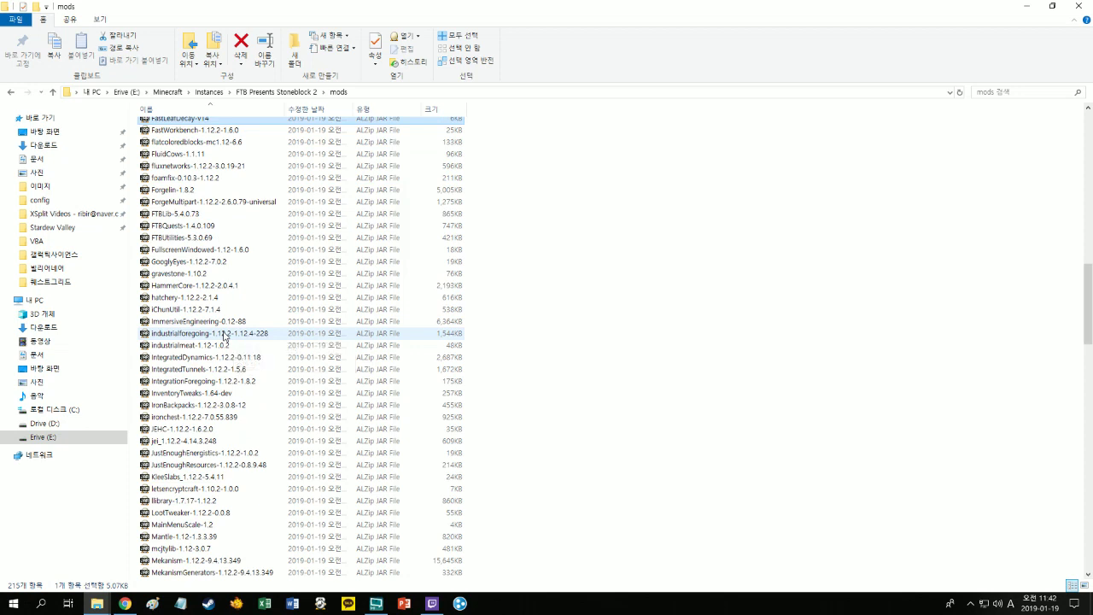
pyautogui.scroll(-1, 225, 335)
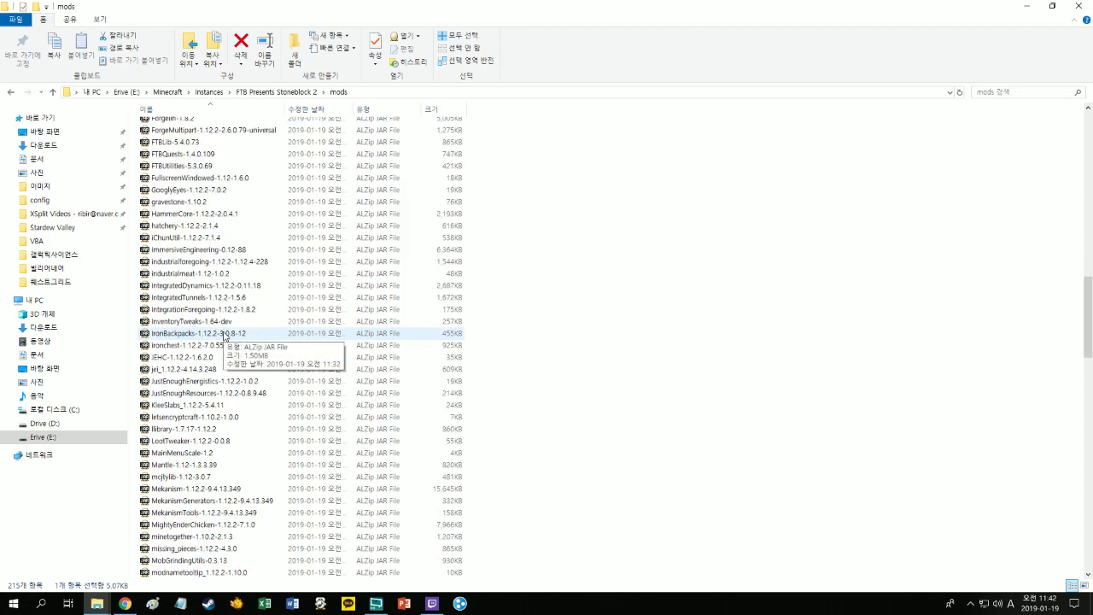
# - Go over the industrialforegoing, ImmersiveEngineering, InventoryTweaks and ironchest mod files
pyautogui.click(203, 262)
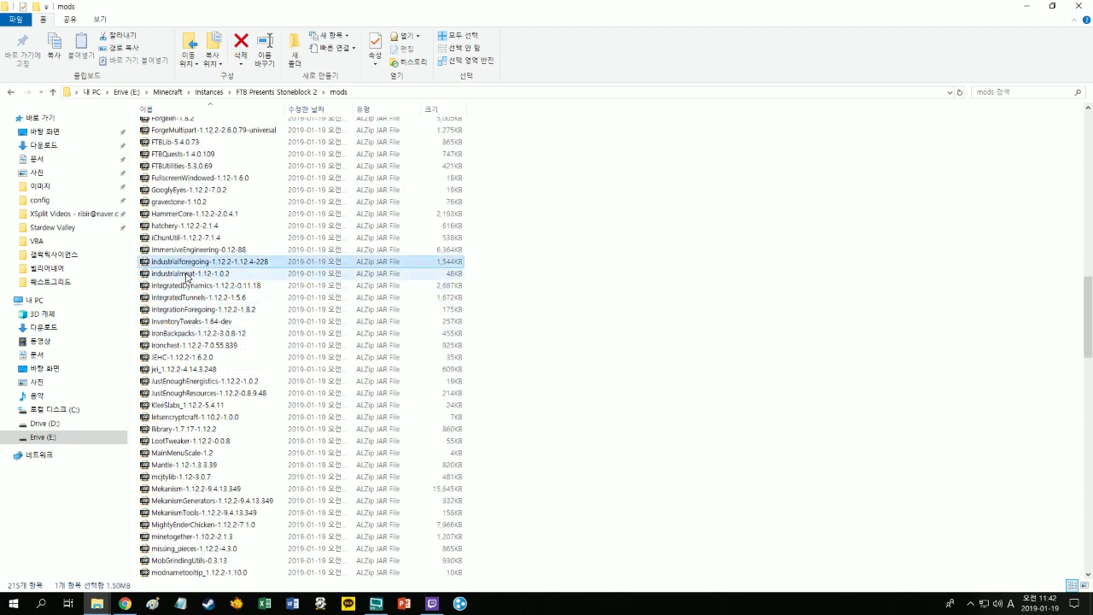
pyautogui.click(192, 251)
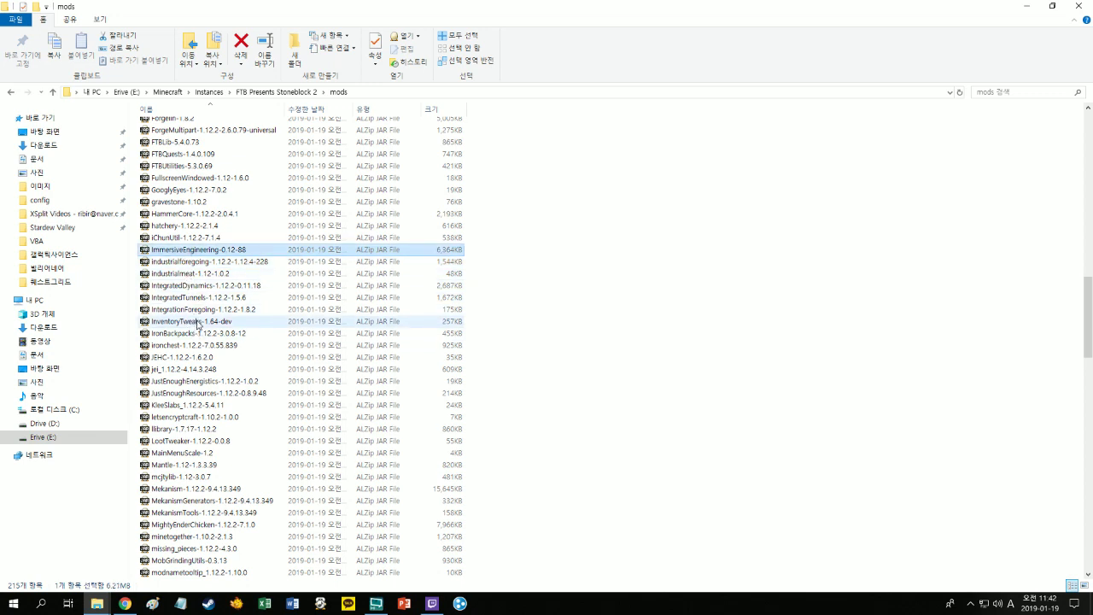
pyautogui.click(206, 324)
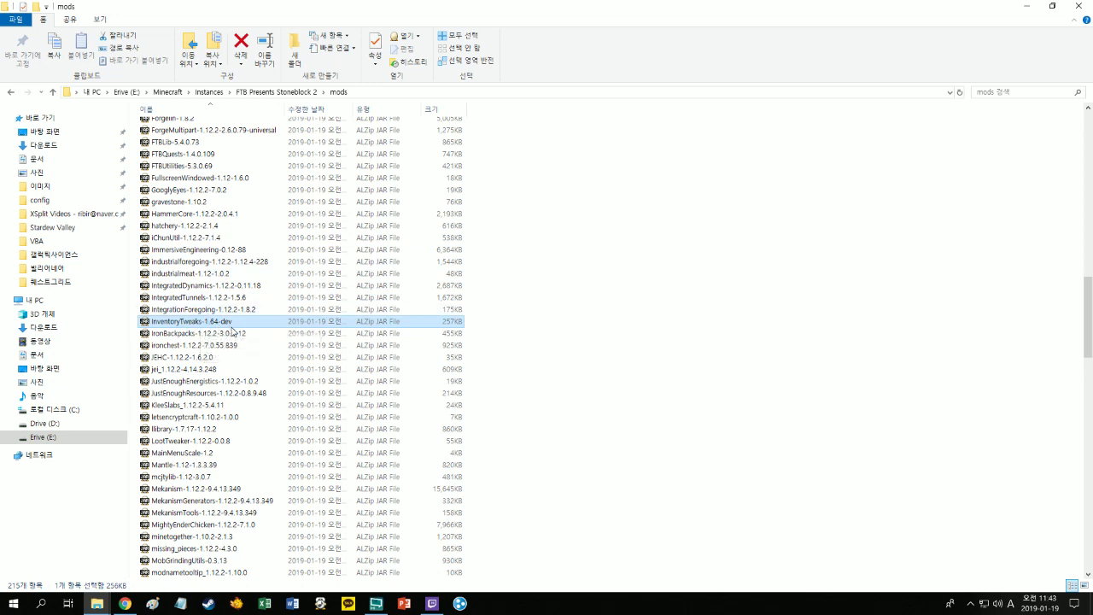
pyautogui.scroll(-1, 207, 318)
pyautogui.click(205, 311)
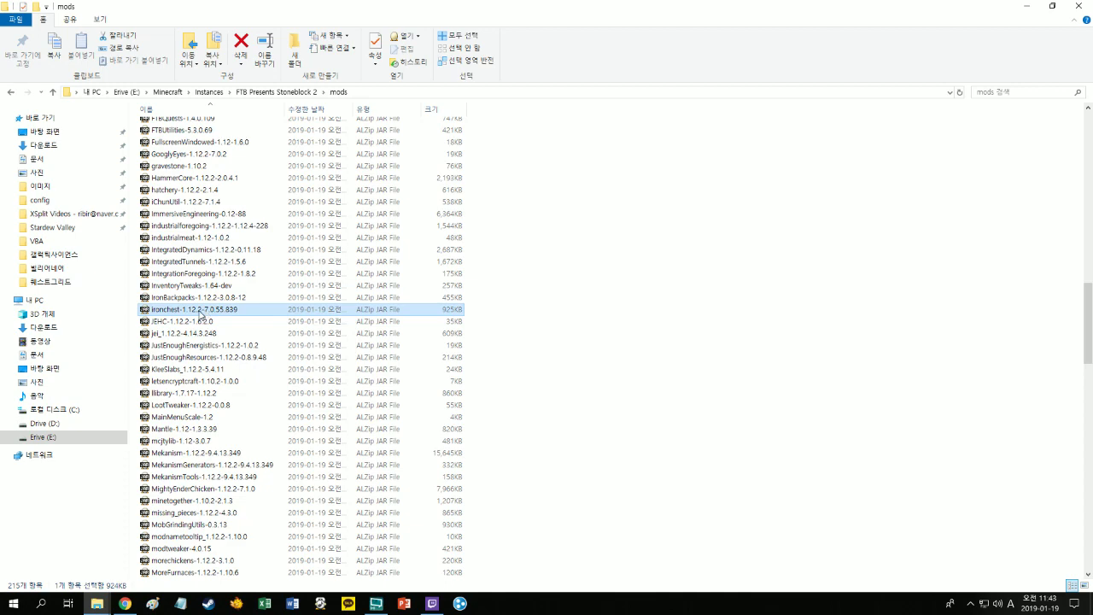
# - Check the jei mod against the JEI comment reply in YouTube Studio in Chrome, and view the JustEnoughEnergistics and JustEnoughResources files back in the mods folder
pyautogui.click(171, 333)
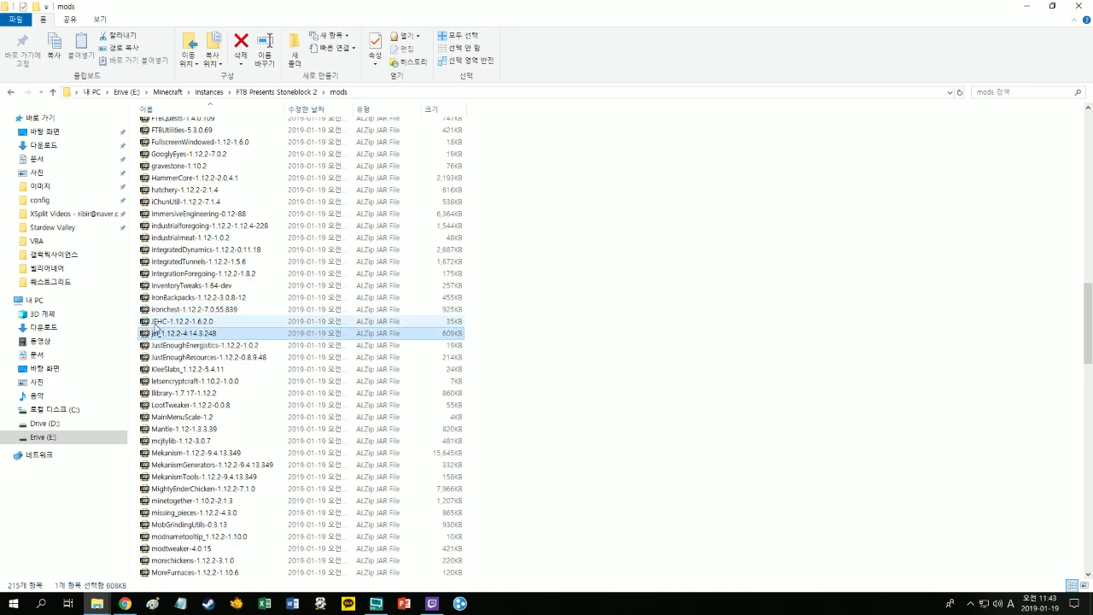
pyautogui.click(125, 604)
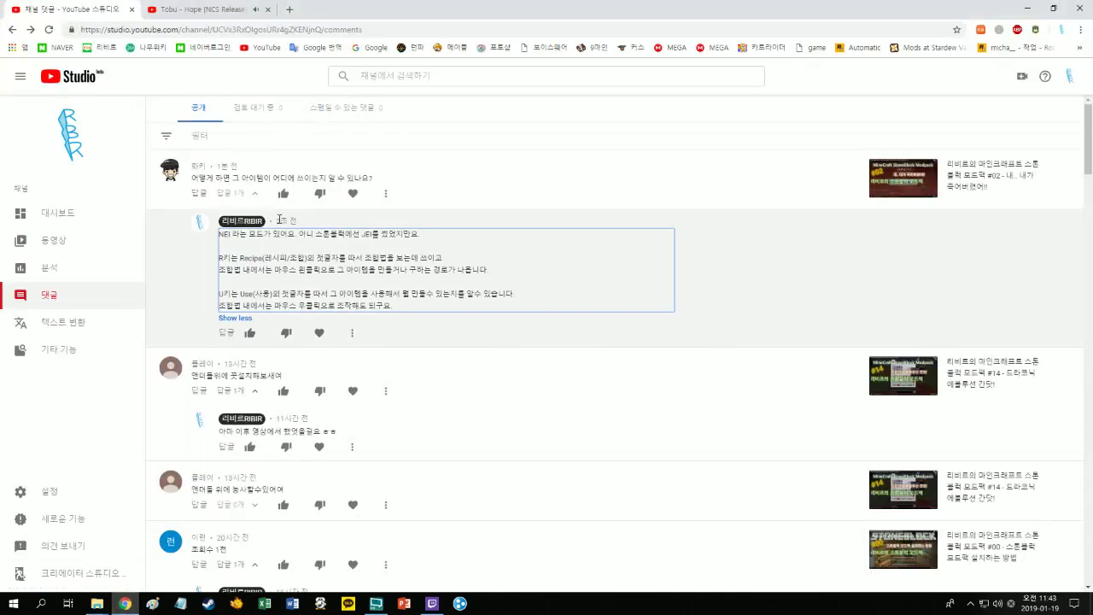
pyautogui.hotkey('alt', 'Tab')
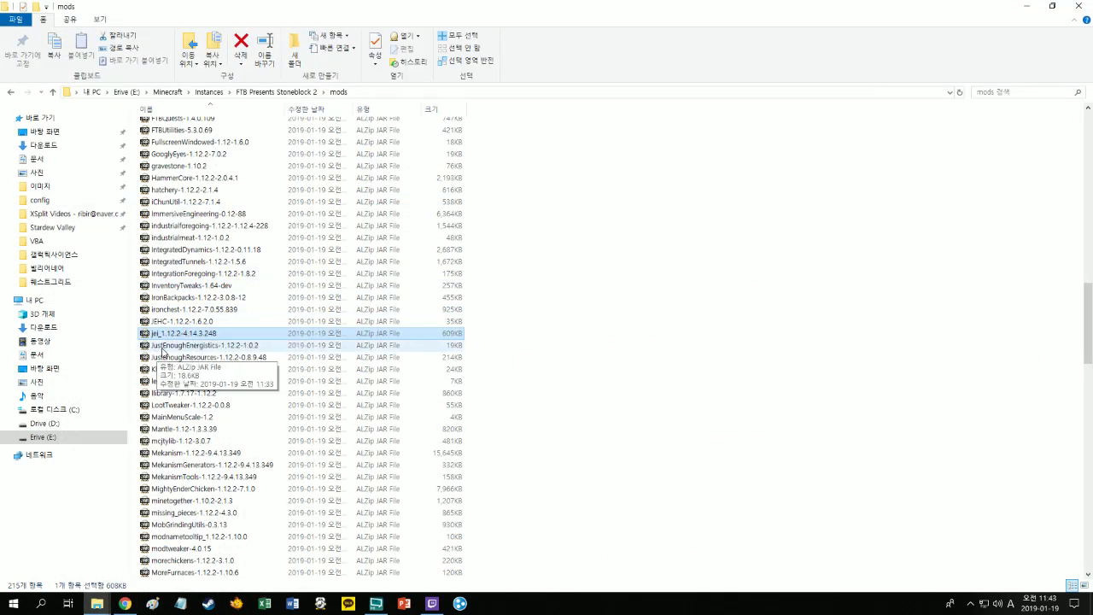
pyautogui.click(162, 347)
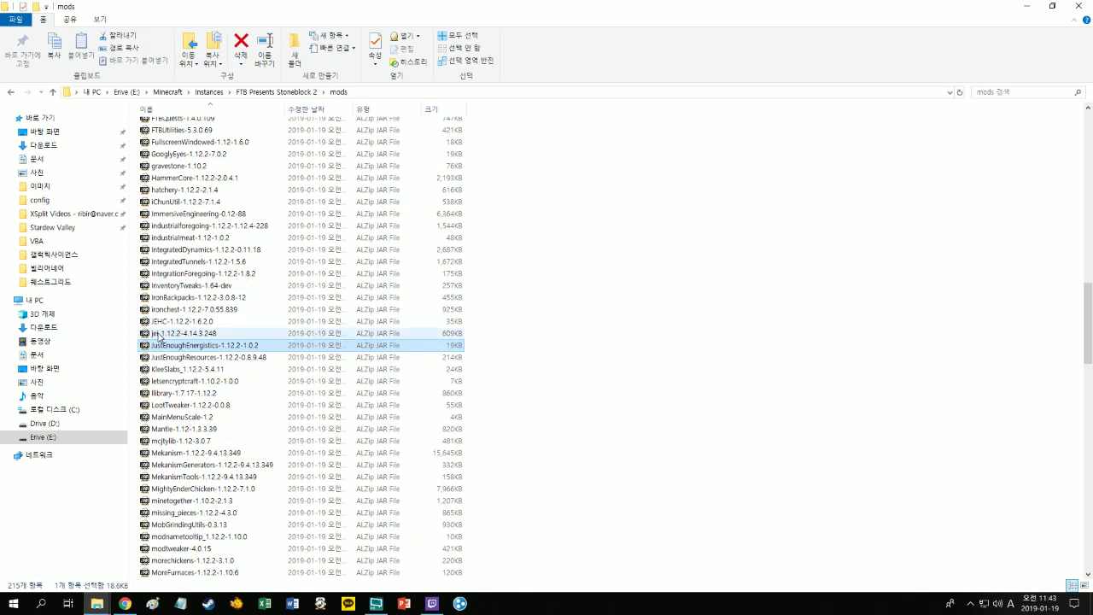
pyautogui.click(218, 357)
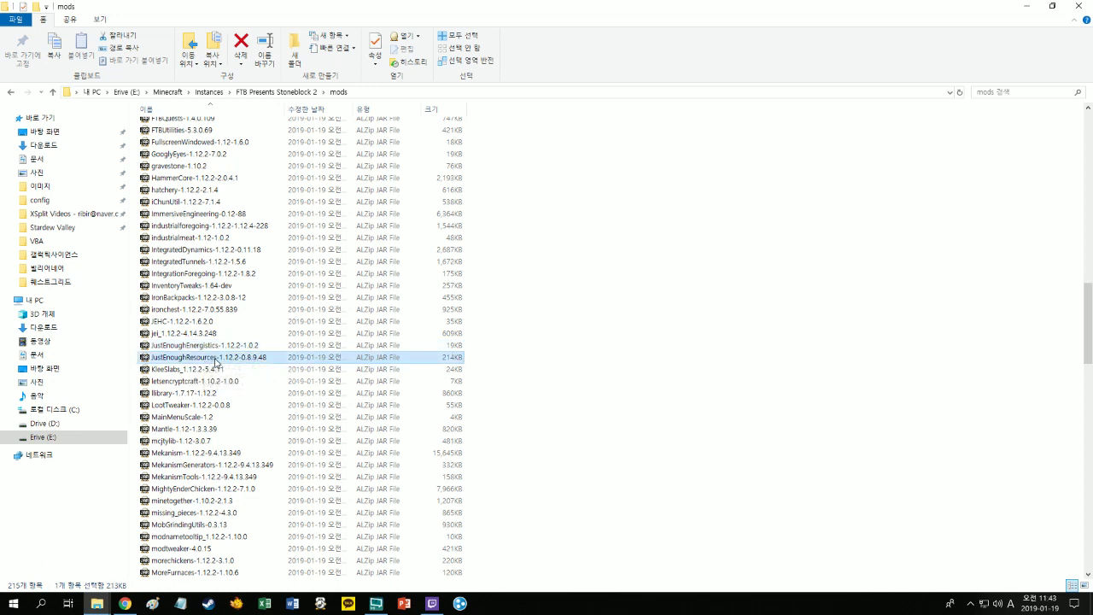
# - Continue past KleeSlabs and LootTweaker and examine the Mekanism and MekanismGenerators mod files
pyautogui.scroll(-1, 216, 366)
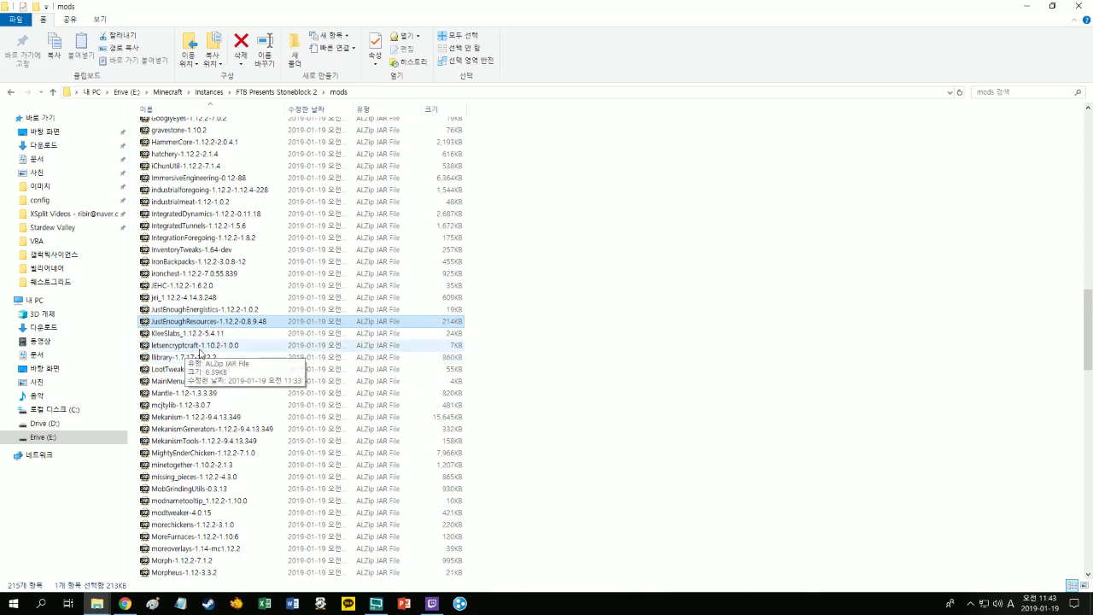
pyautogui.scroll(-1, 241, 357)
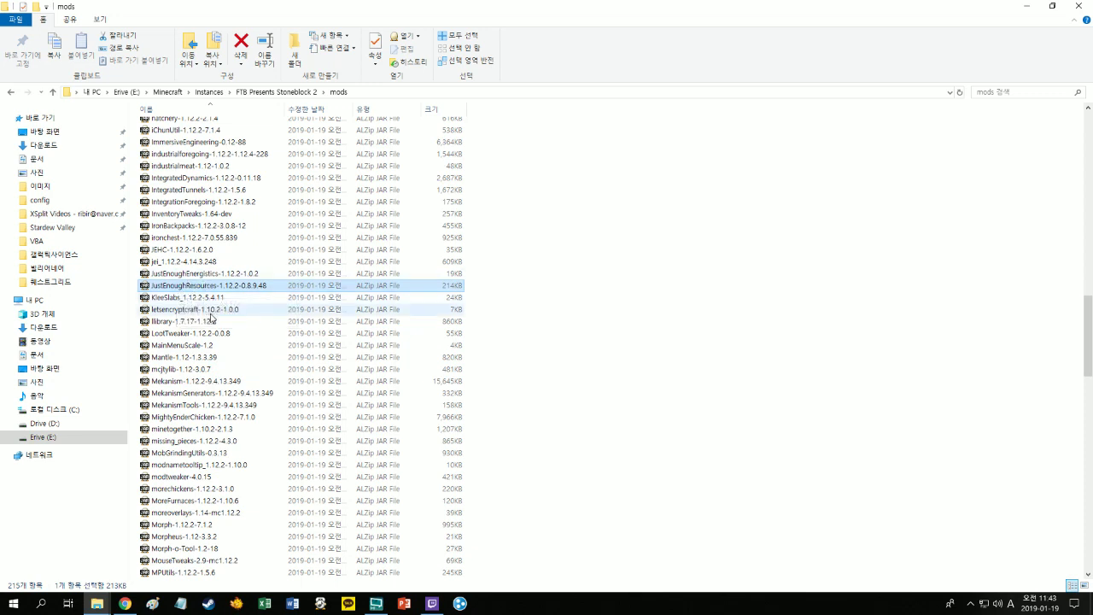
pyautogui.scroll(-2, 208, 336)
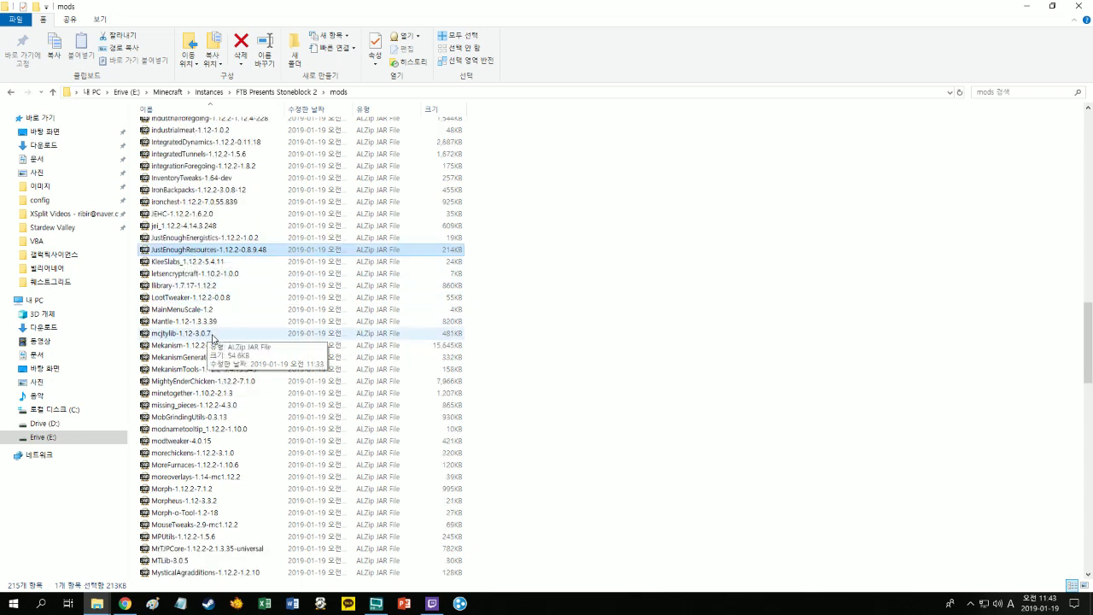
pyautogui.click(214, 312)
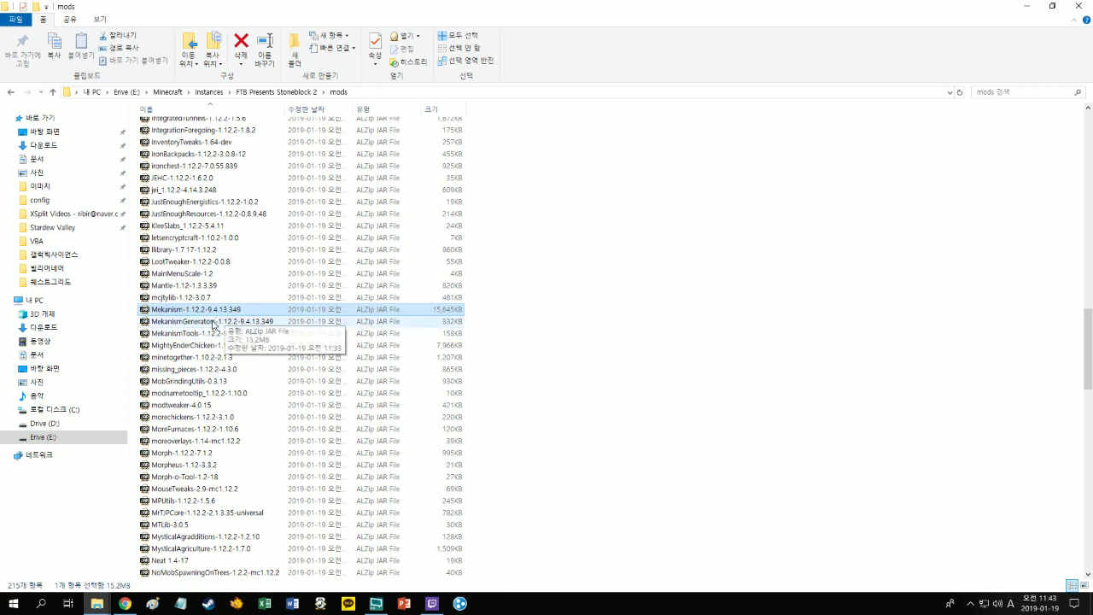
pyautogui.click(215, 322)
pyautogui.click(215, 311)
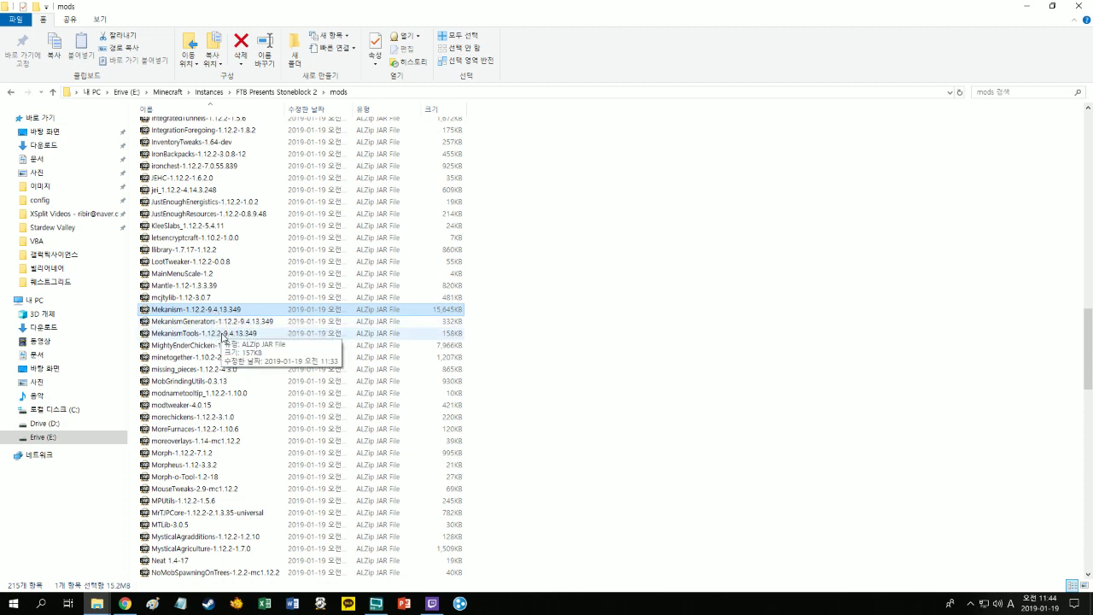
# - Review the morechickens, MoreFurnaces, Morph and Morpheus mod files
pyautogui.click(205, 418)
pyautogui.click(205, 431)
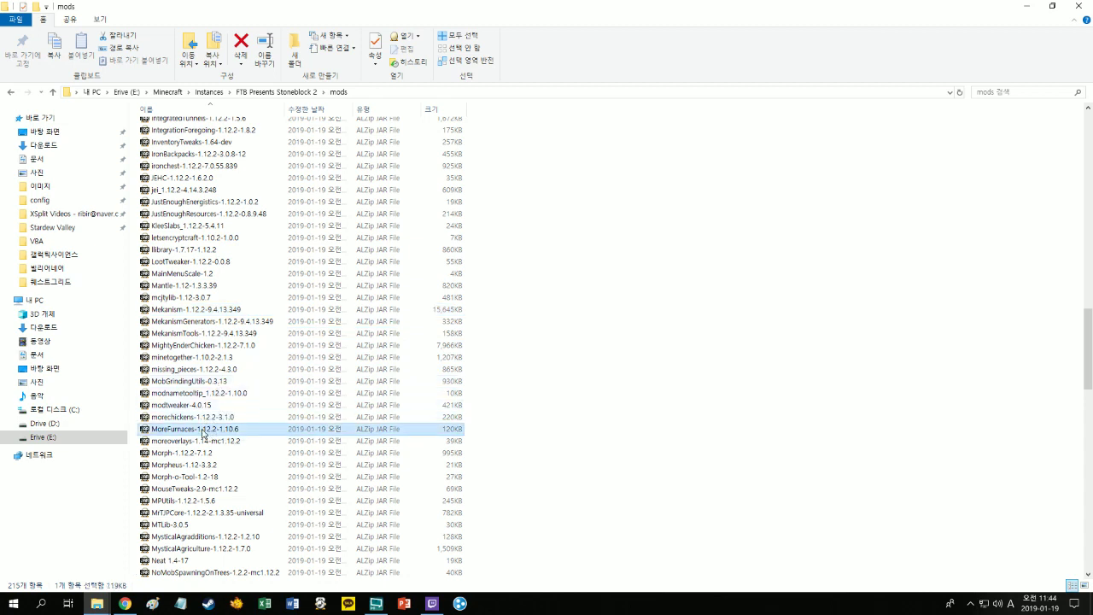
pyautogui.scroll(-1, 205, 434)
pyautogui.scroll(-1, 203, 432)
pyautogui.click(203, 380)
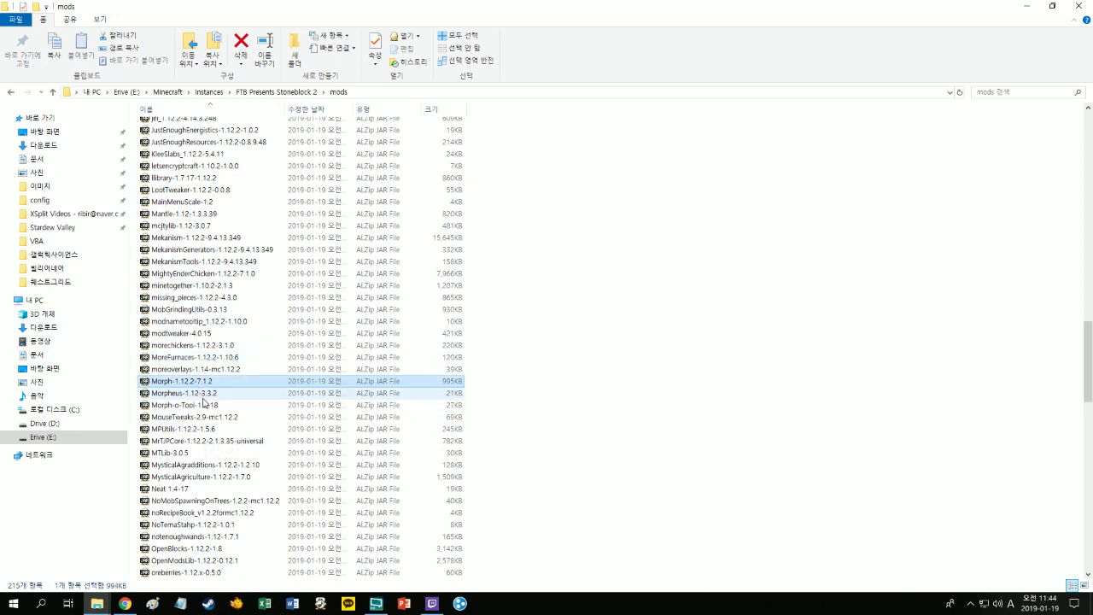
pyautogui.click(205, 398)
pyautogui.click(186, 386)
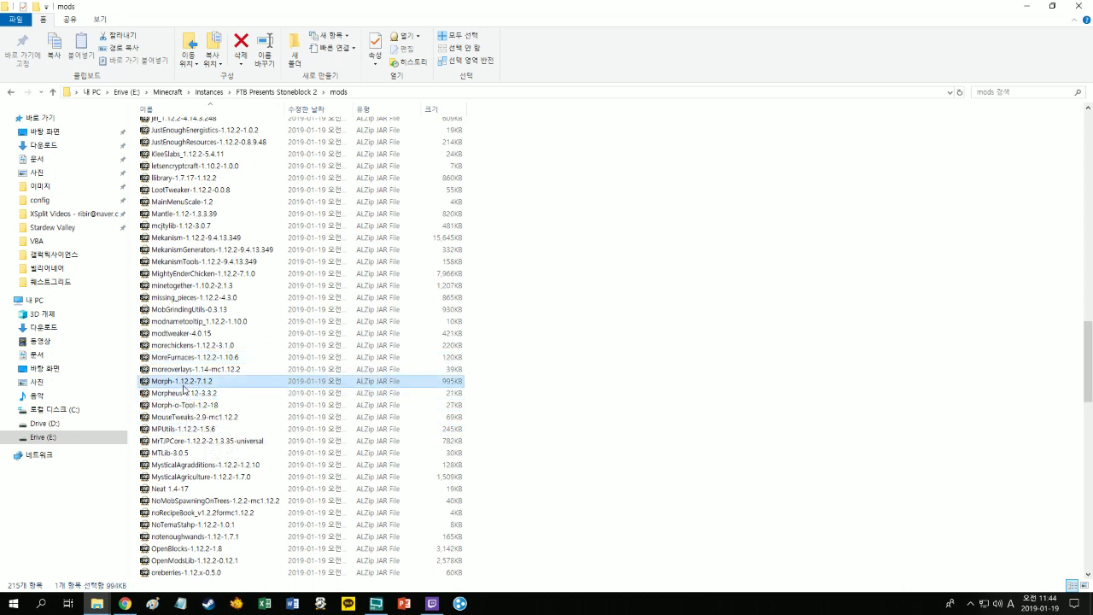
pyautogui.click(182, 394)
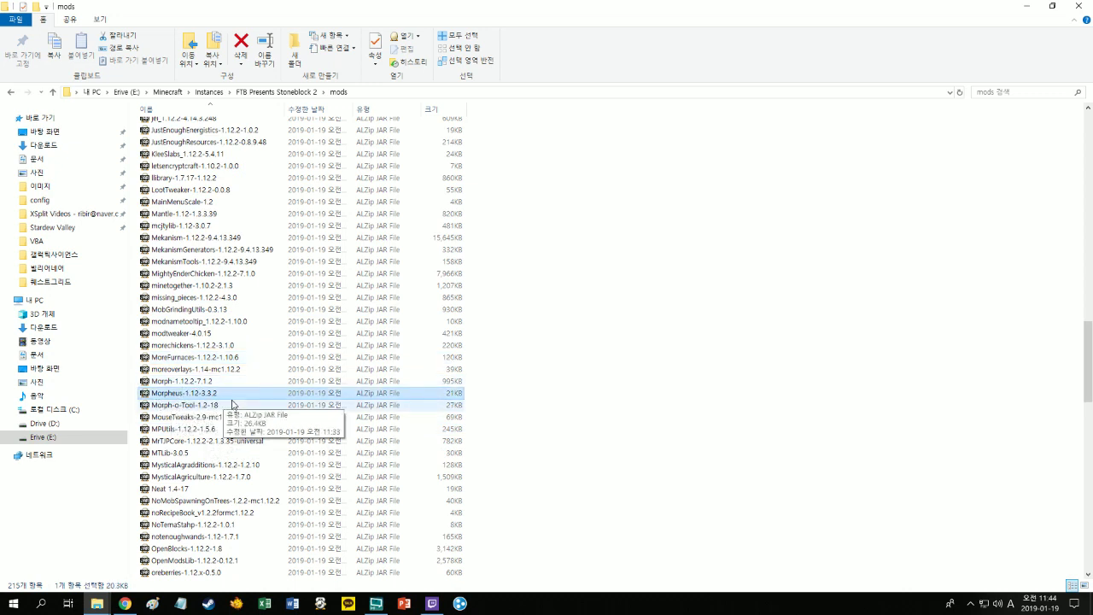
# - Continue down the mods folder and review the MysticalAgriculture, OpenBlocks and OreExcavation mod files
pyautogui.scroll(-2, 240, 411)
pyautogui.scroll(-1, 214, 397)
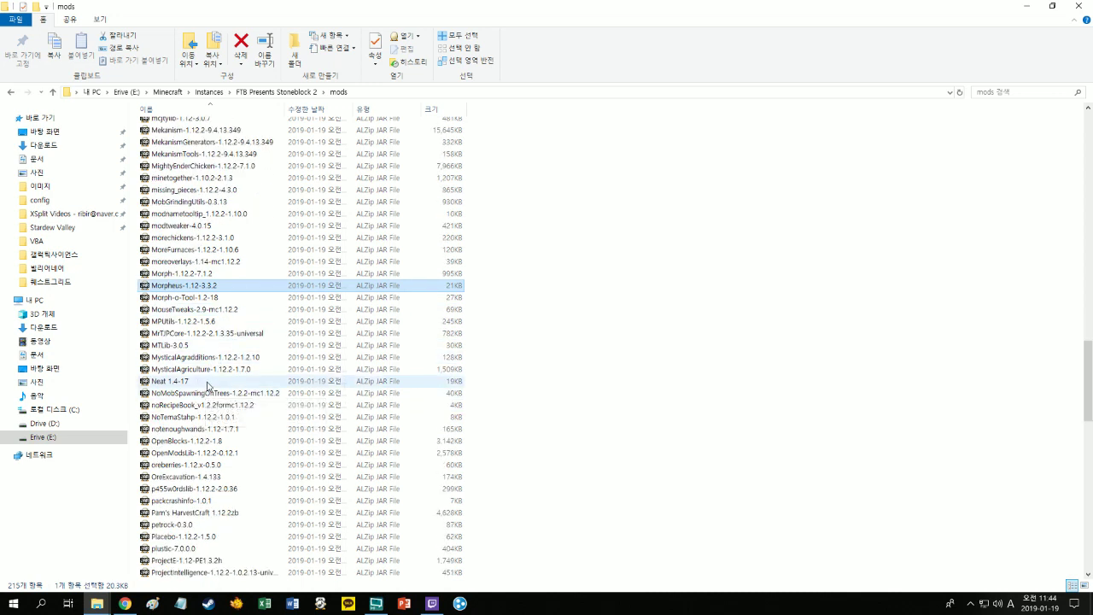
pyautogui.click(183, 370)
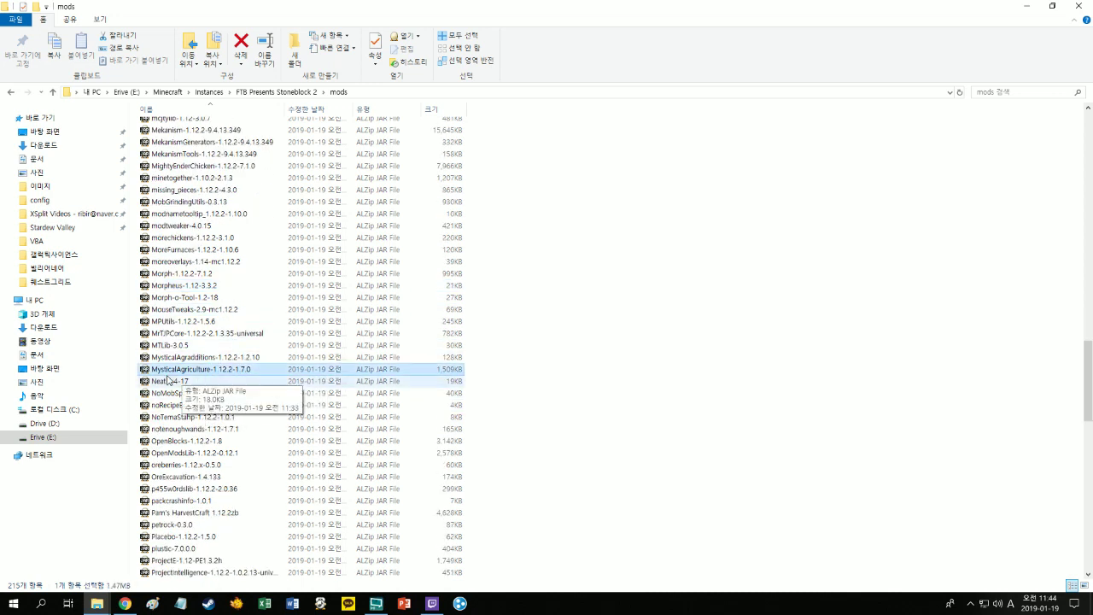
pyautogui.scroll(-3, 213, 375)
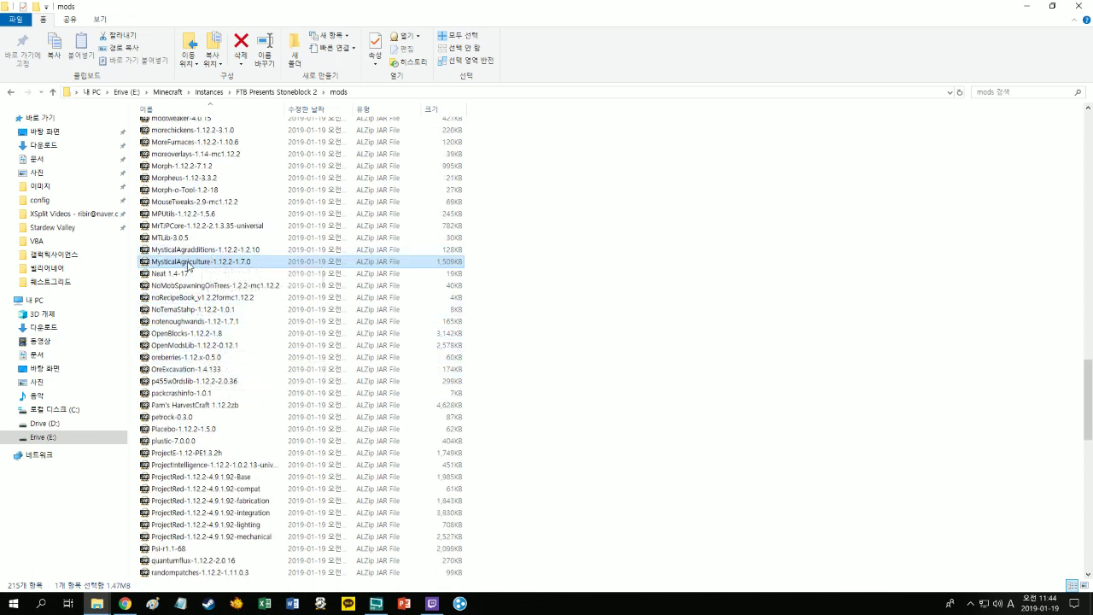
pyautogui.click(207, 336)
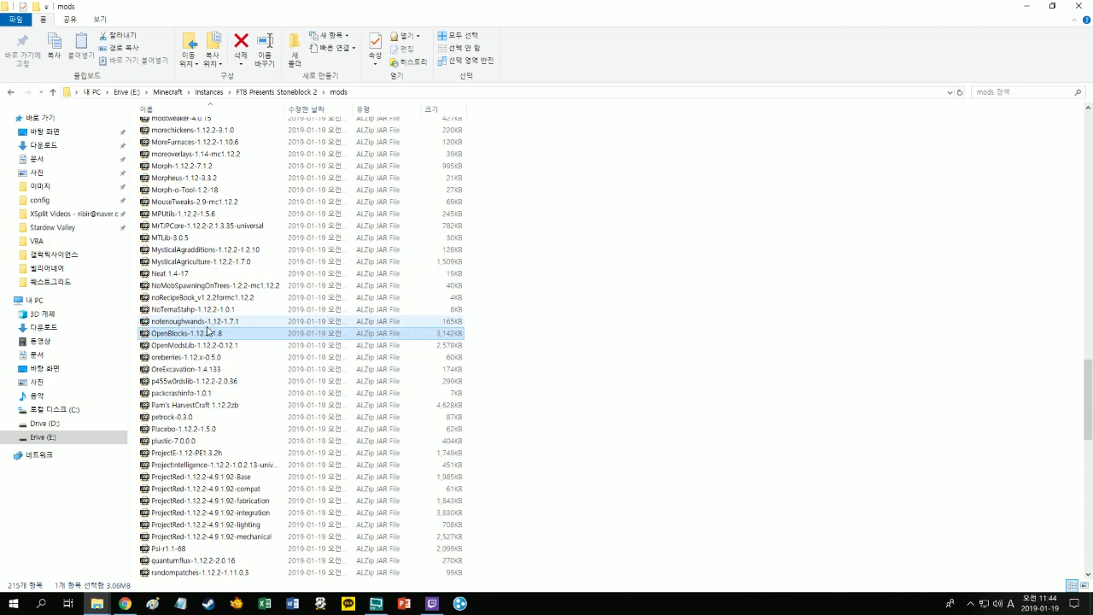
pyautogui.scroll(-1, 207, 333)
pyautogui.click(206, 337)
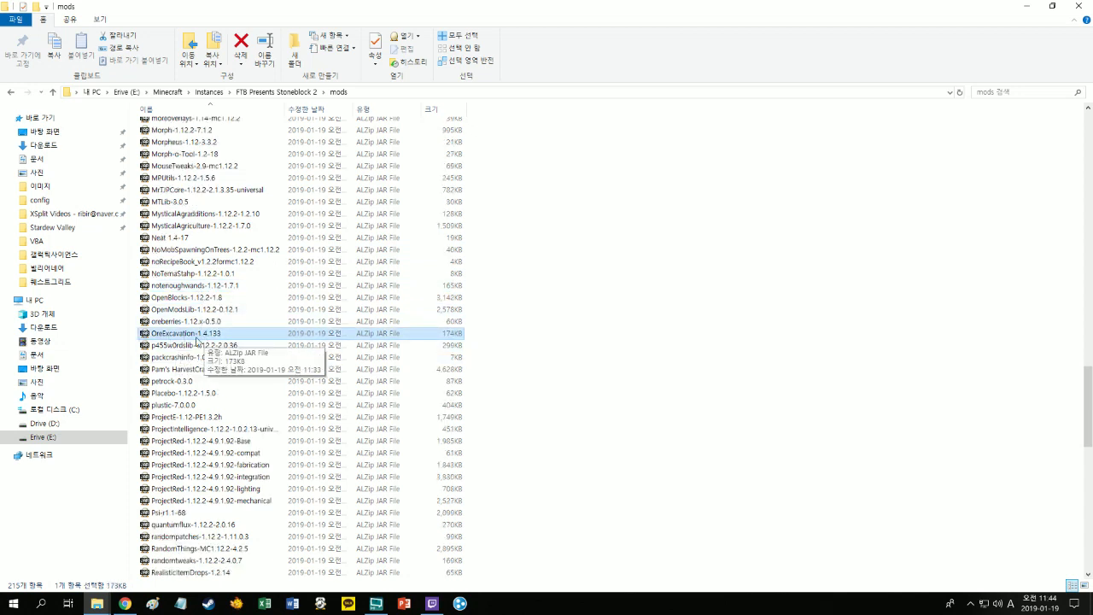
# - Go over the ProjectE, Psi and quantumflux mod files
pyautogui.scroll(-4, 197, 340)
pyautogui.click(189, 275)
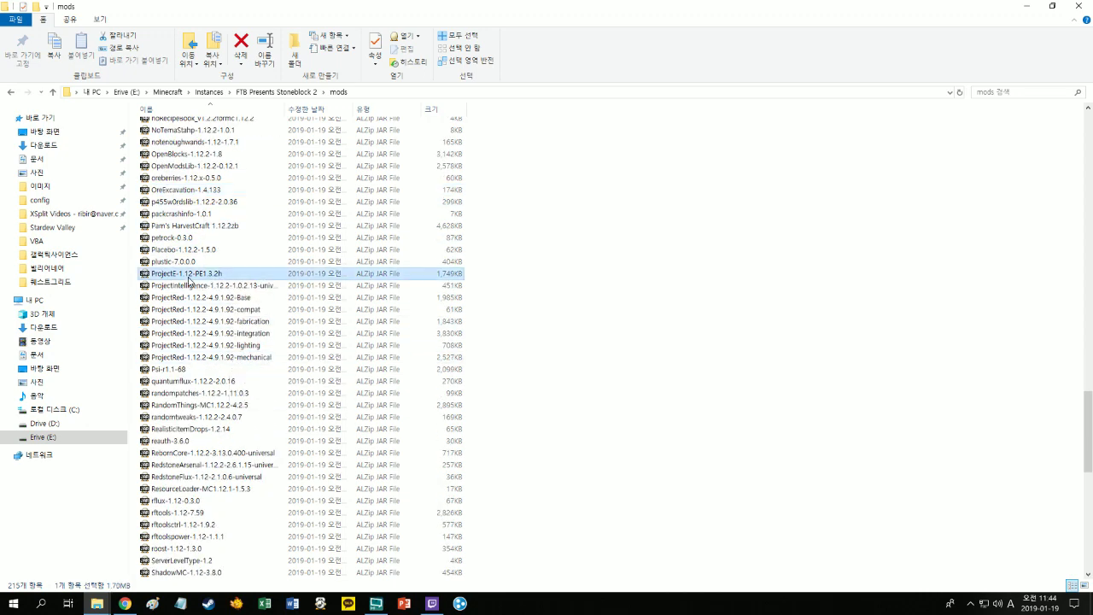
pyautogui.scroll(-3, 243, 374)
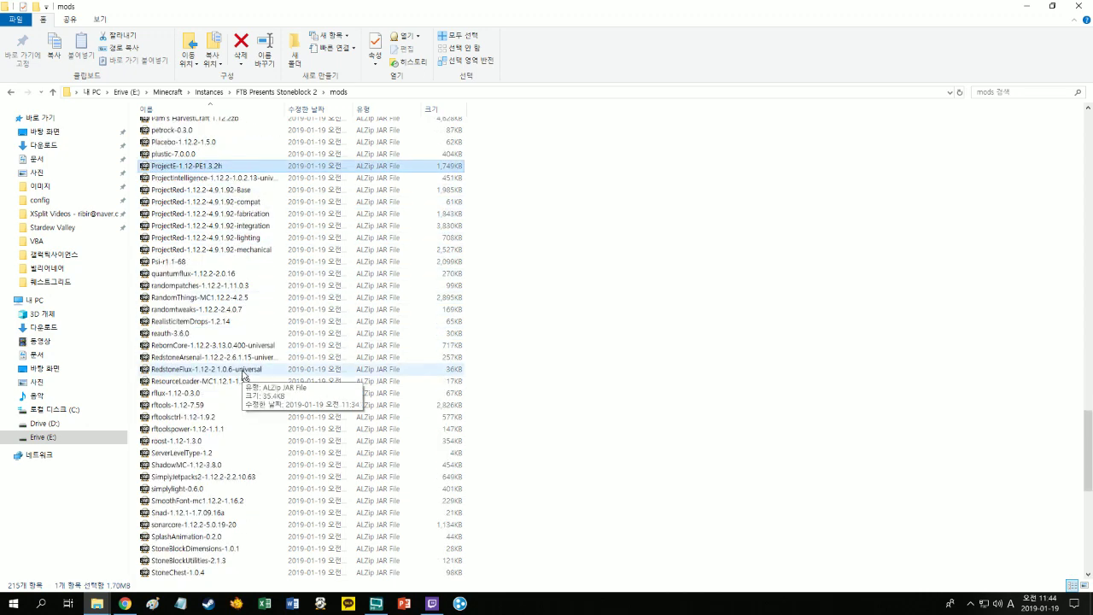
pyautogui.click(196, 263)
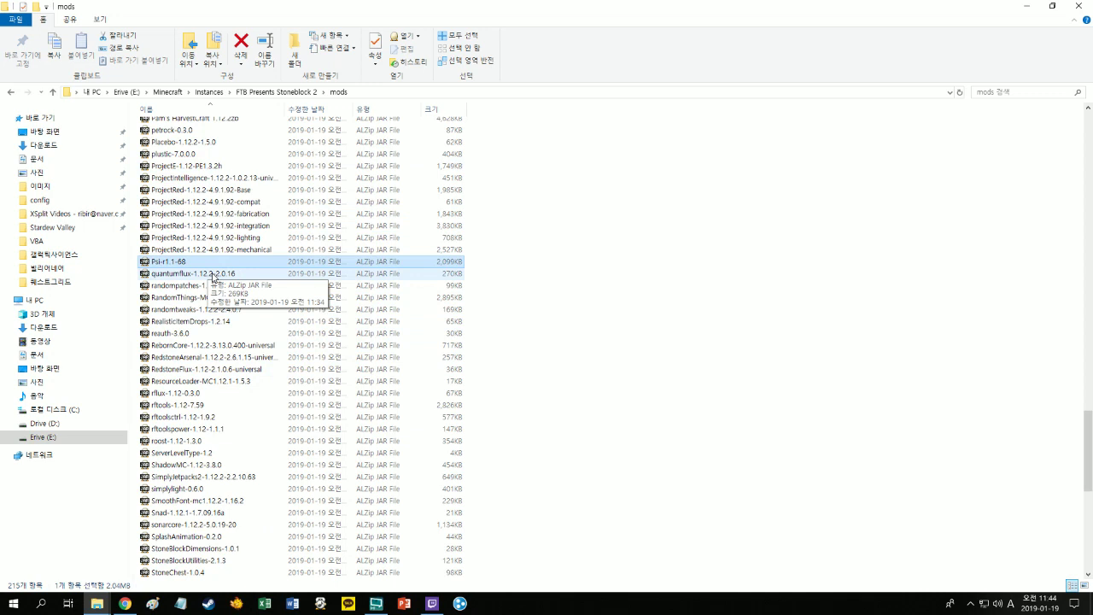
pyautogui.scroll(-2, 212, 248)
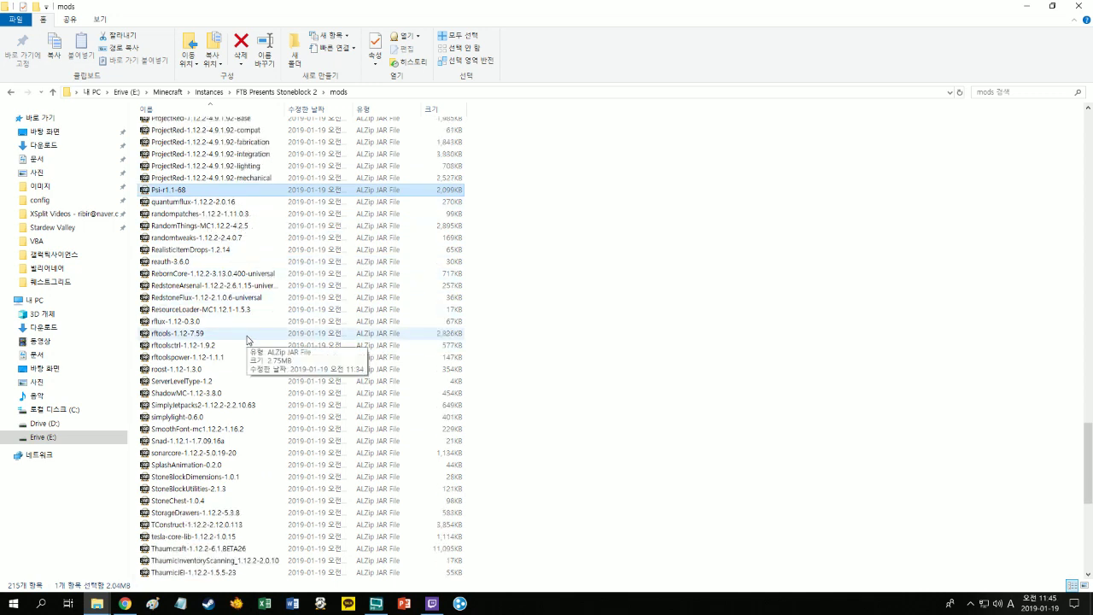
pyautogui.click(212, 203)
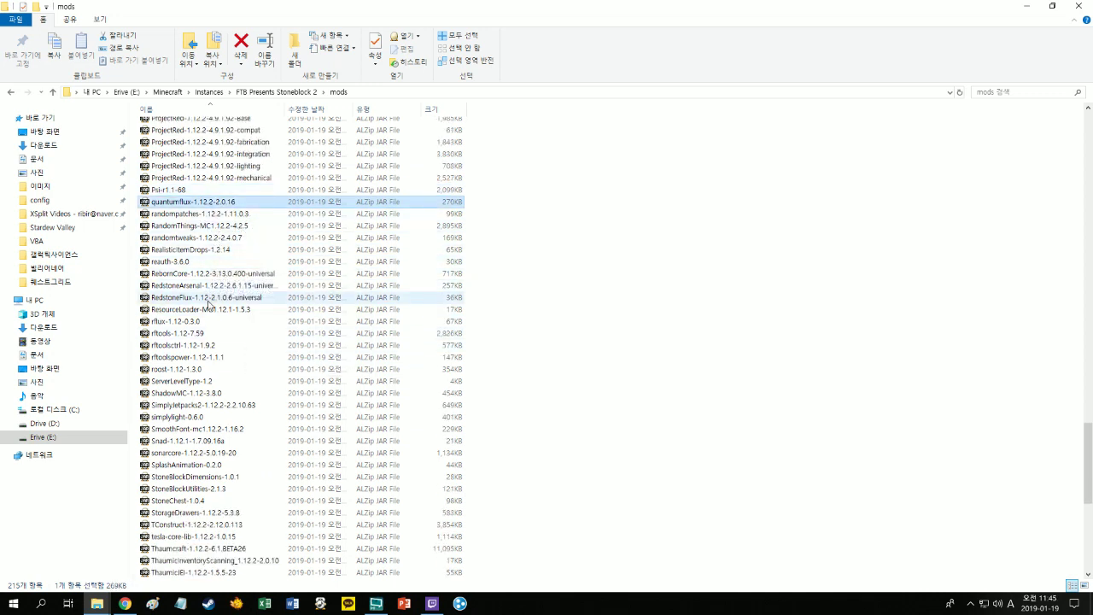
# - Continue past the RFTools and StoneBlock files and examine the StorageDrawers and TConstruct mod files
pyautogui.scroll(-4, 209, 342)
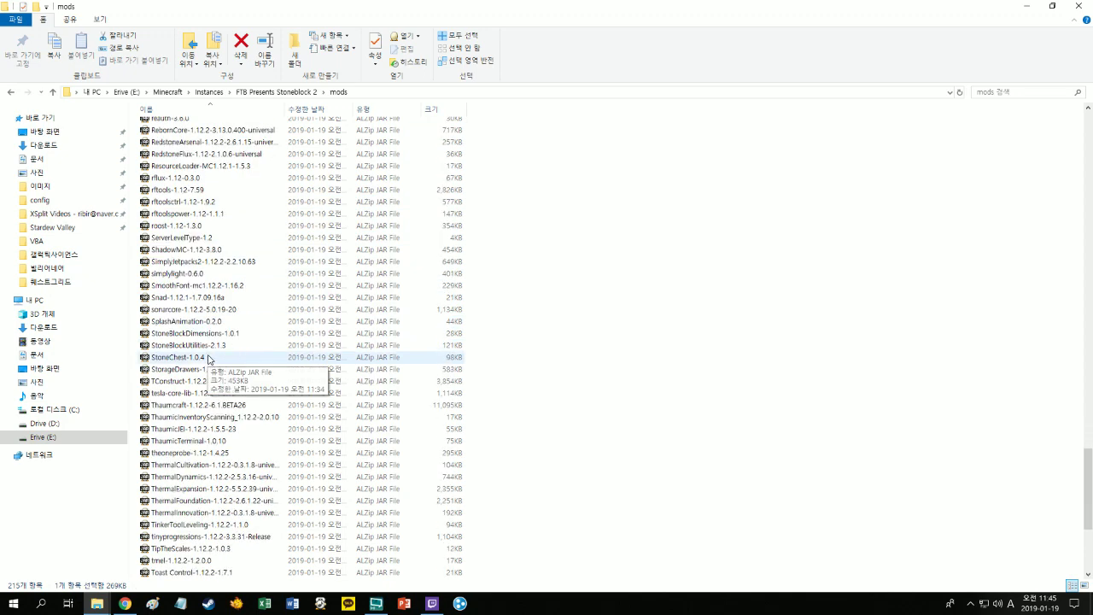
pyautogui.click(209, 368)
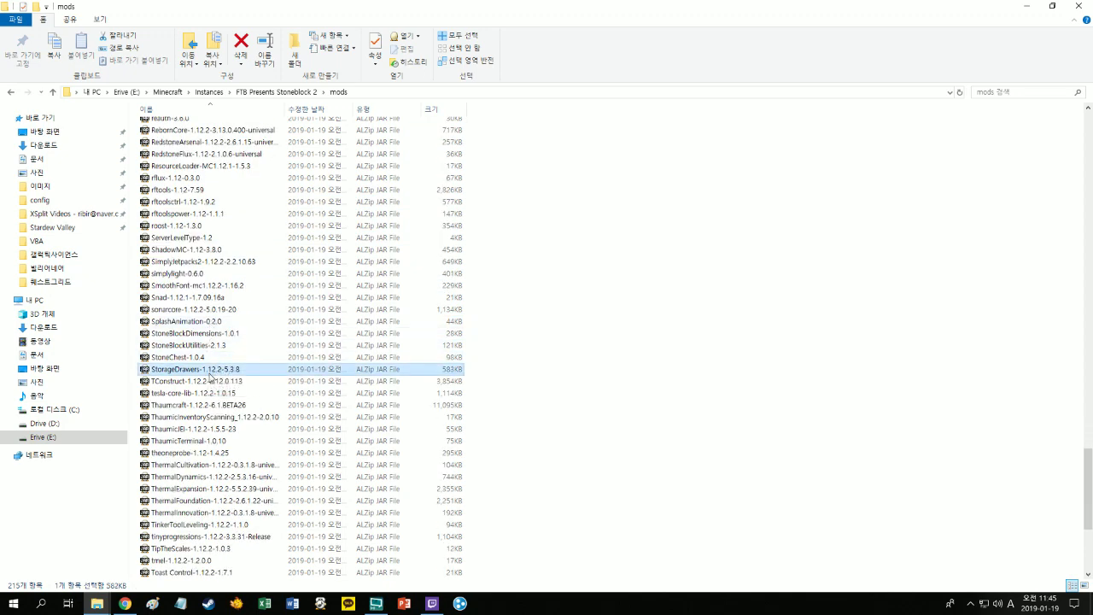
pyautogui.click(206, 381)
pyautogui.scroll(-2, 205, 385)
pyautogui.scroll(-3, 205, 385)
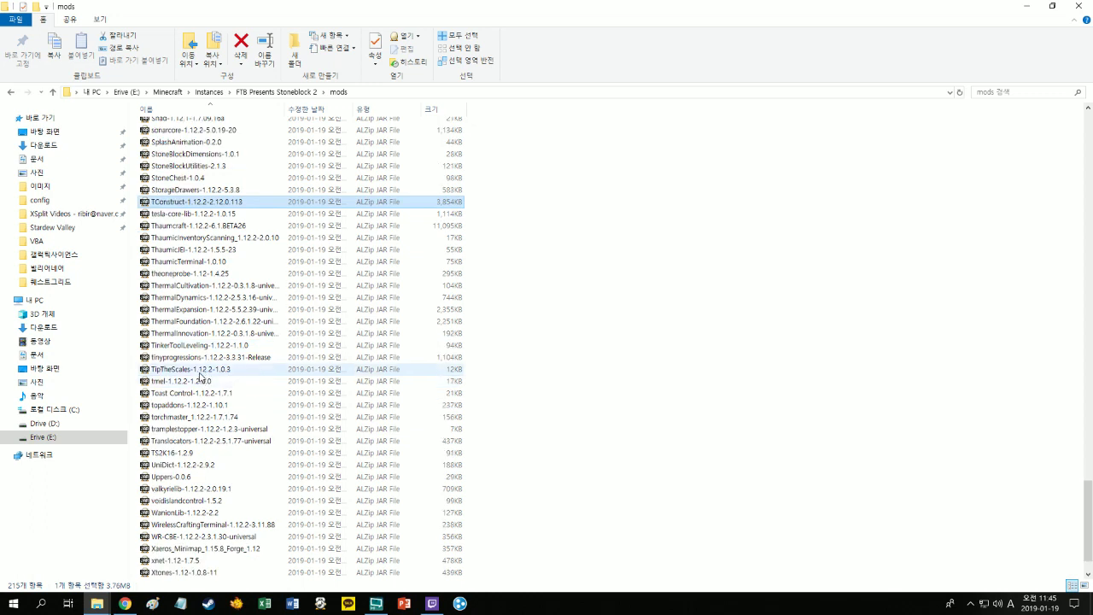
# - Review the TinkerToolLeveling, tinyprogressions, torchmaster and UniDict mod files near the end of the mods folder
pyautogui.click(203, 346)
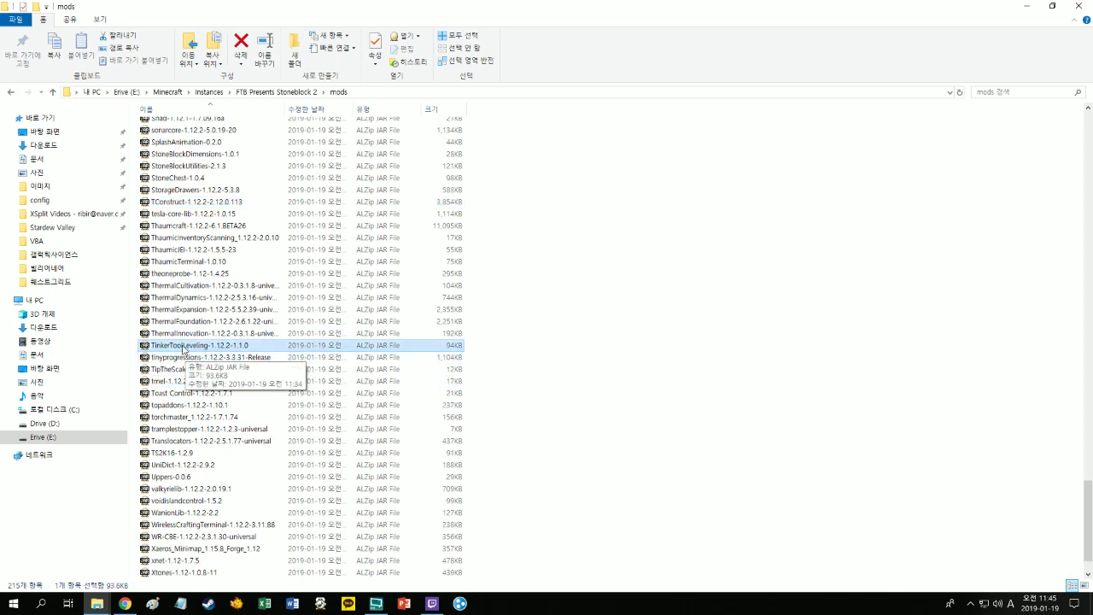
pyautogui.scroll(-1, 208, 354)
pyautogui.click(195, 322)
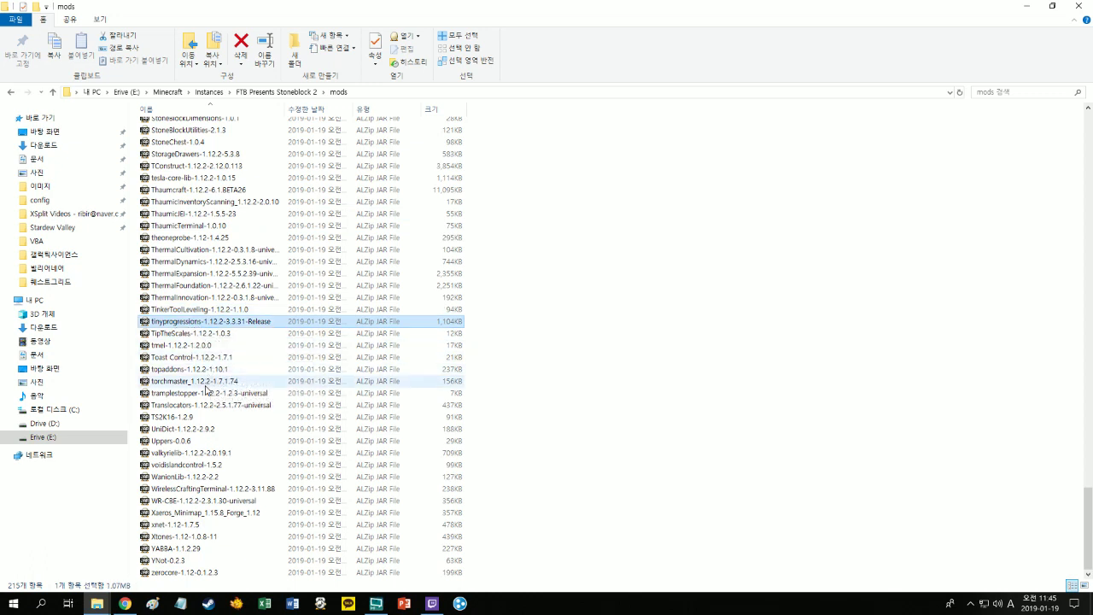
pyautogui.click(206, 383)
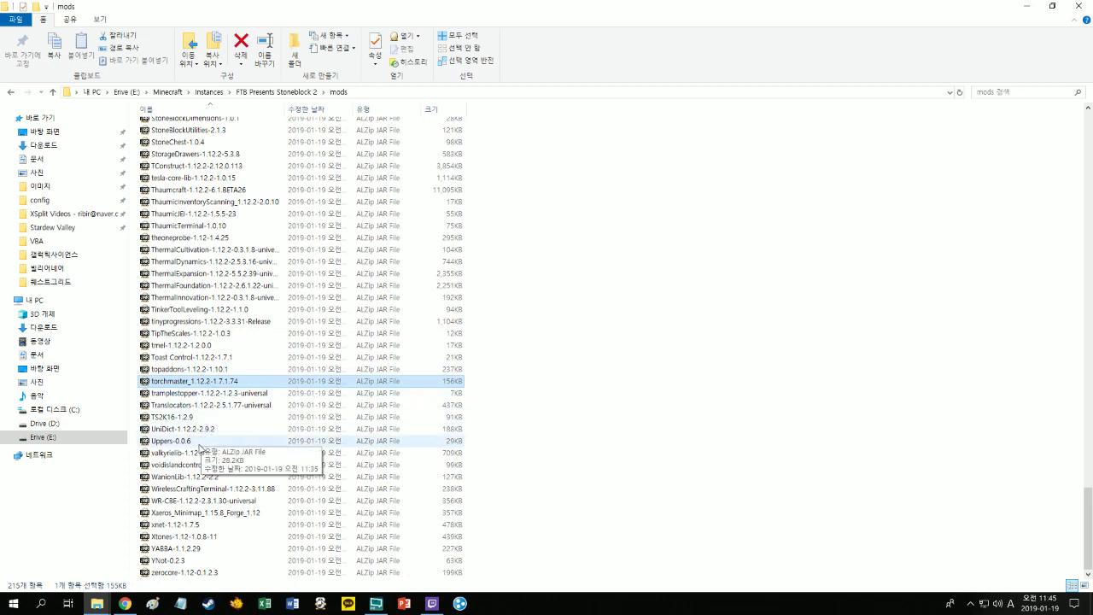
pyautogui.click(205, 430)
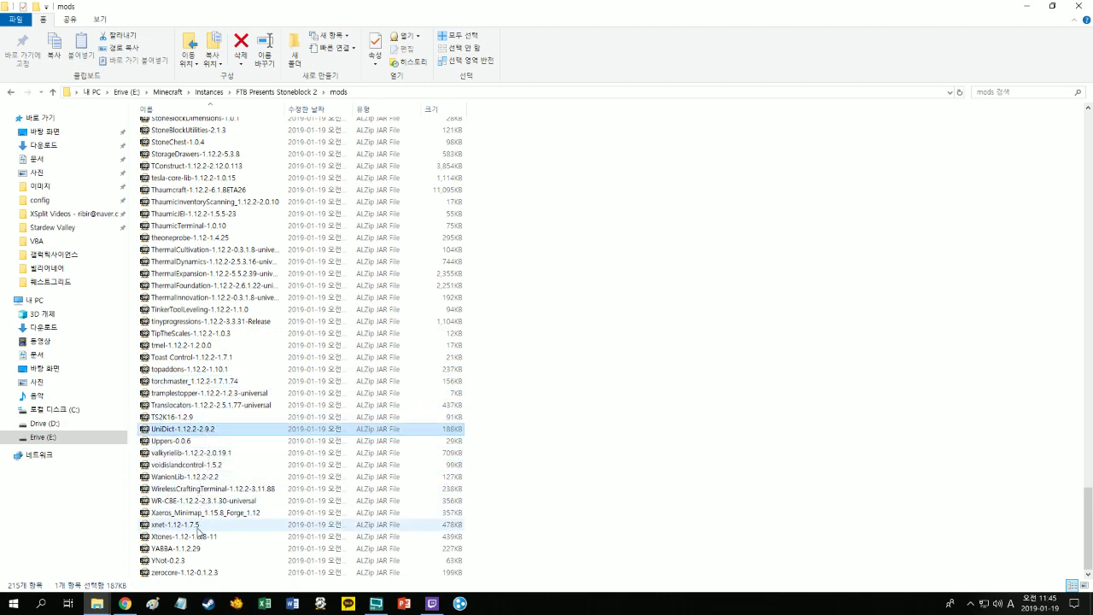
# - Open the DraconicEvolution configuration file from the brandon3055 folder inside the Stoneblock 2 config folder
pyautogui.click(282, 91)
pyautogui.doubleClick(183, 150)
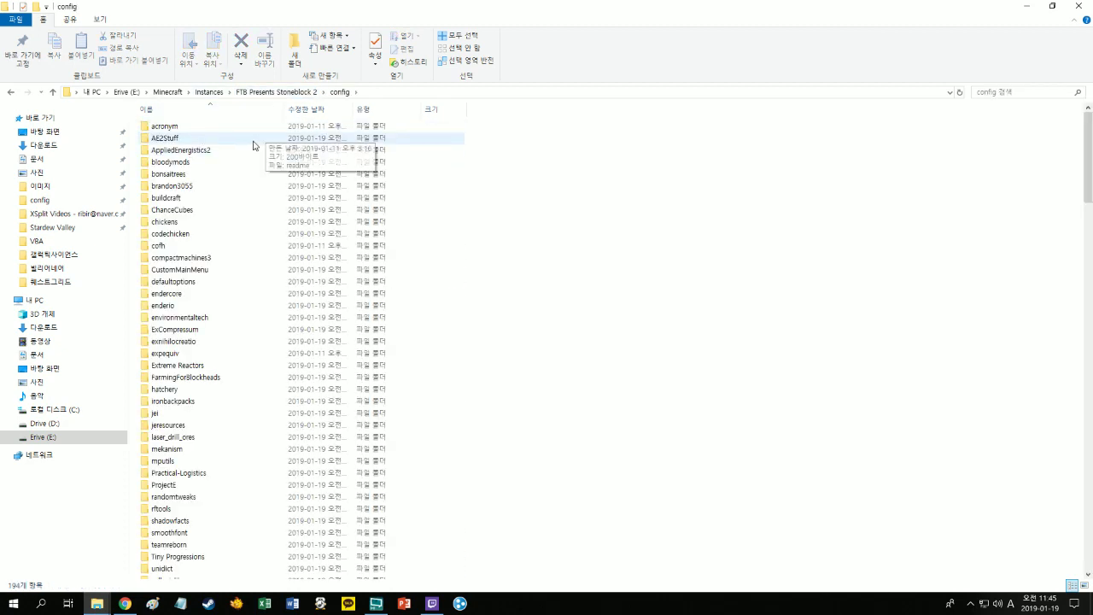
pyautogui.doubleClick(196, 186)
pyautogui.doubleClick(193, 174)
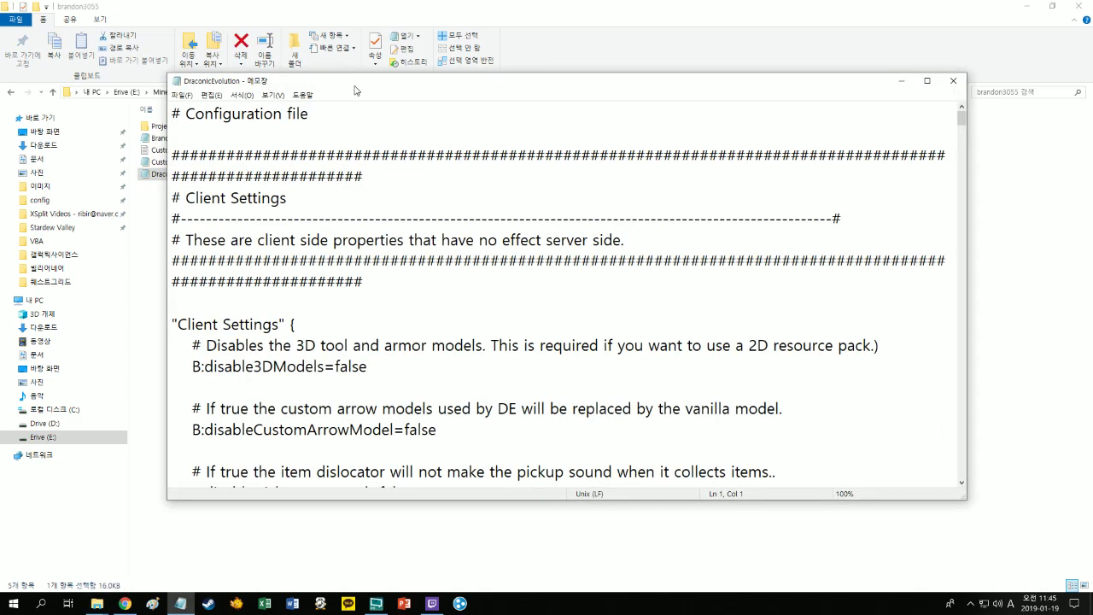
pyautogui.moveTo(353, 85); pyautogui.dragTo(368, 87)
# - Read through the Client Settings, Misc and Stat Tweaks sections of the DraconicEvolution configuration
pyautogui.scroll(-4, 376, 282)
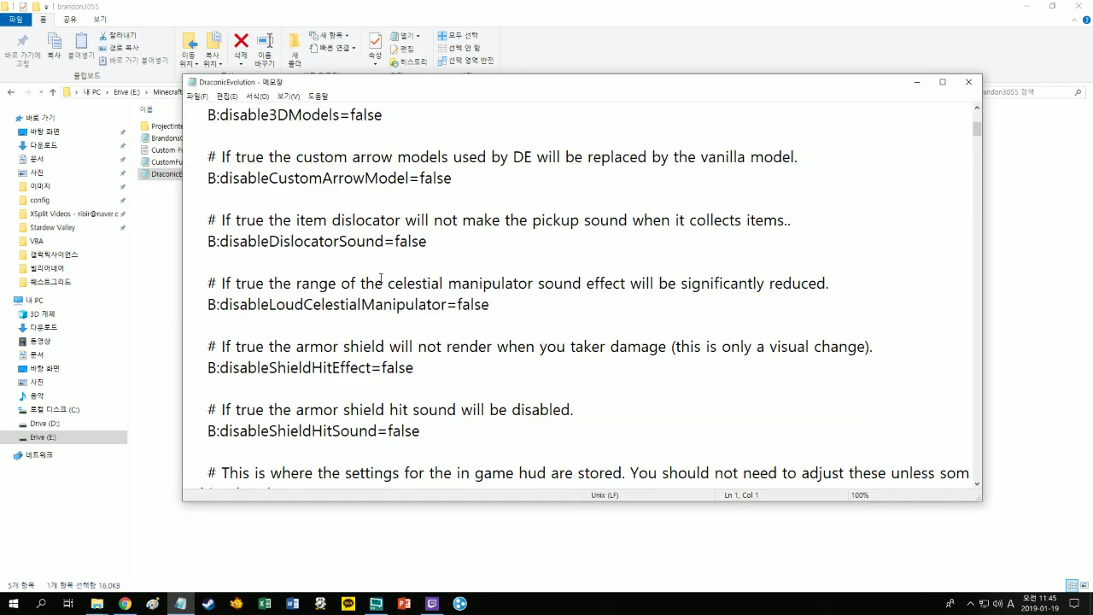
pyautogui.scroll(-7, 399, 275)
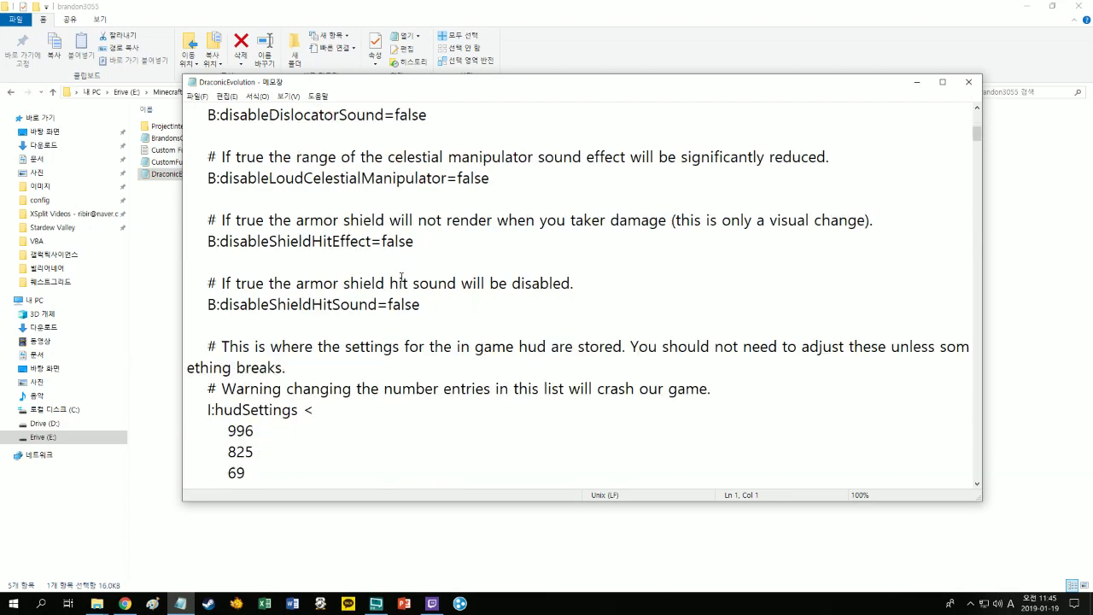
pyautogui.scroll(2, 396, 273)
pyautogui.scroll(-7, 396, 273)
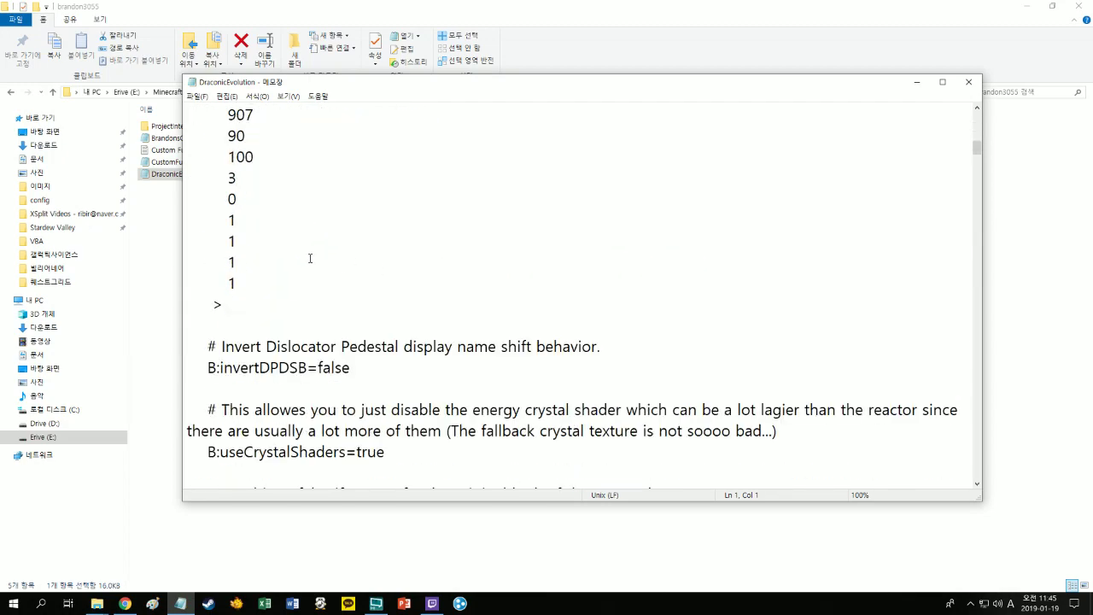
pyautogui.scroll(-9, 395, 265)
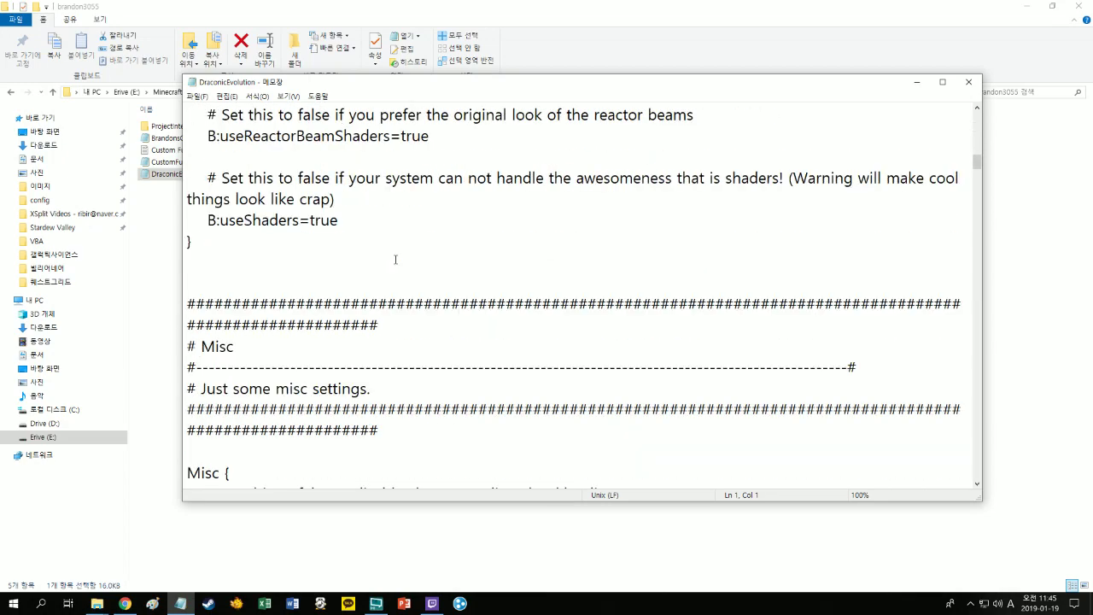
pyautogui.scroll(-12, 396, 271)
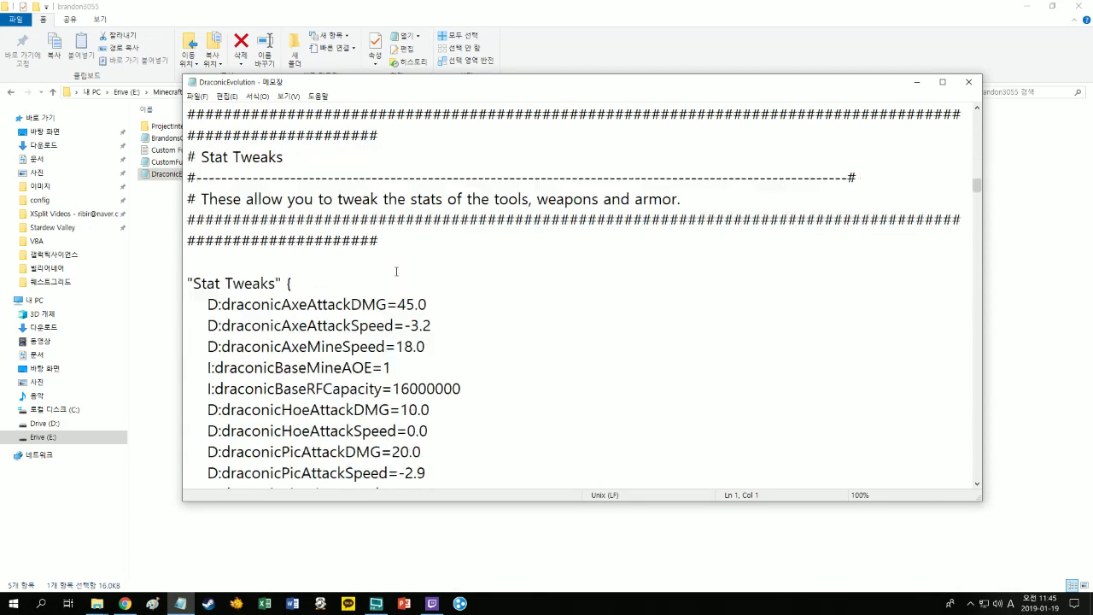
pyautogui.scroll(-9, 396, 271)
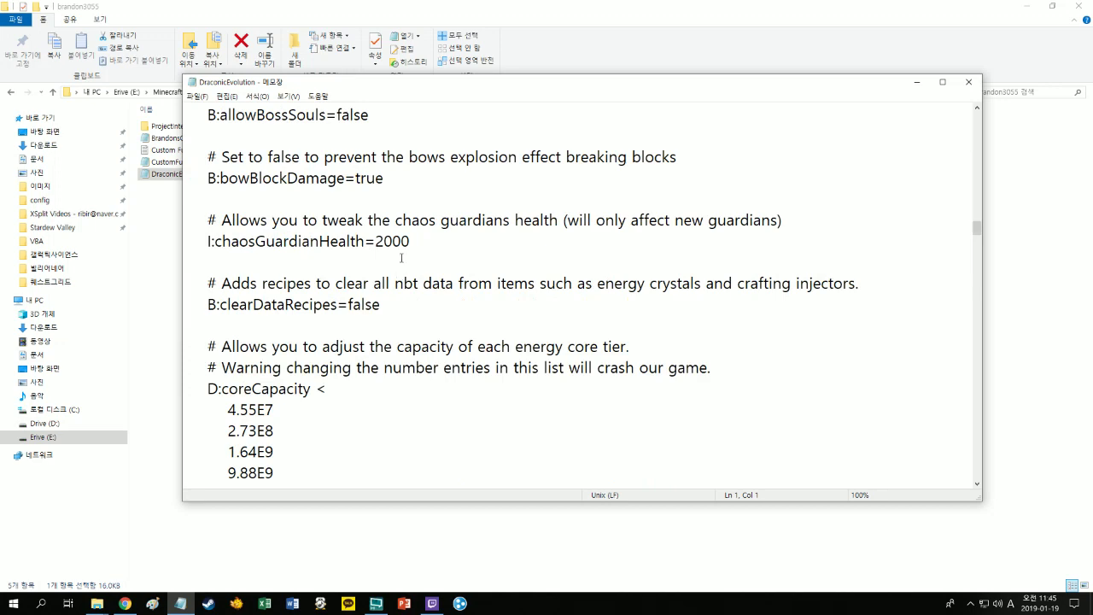
# - Examine the chaosGuardianHealth value and dismiss the YouTube notification
pyautogui.moveTo(364, 241); pyautogui.dragTo(410, 241)
pyautogui.click(410, 241)
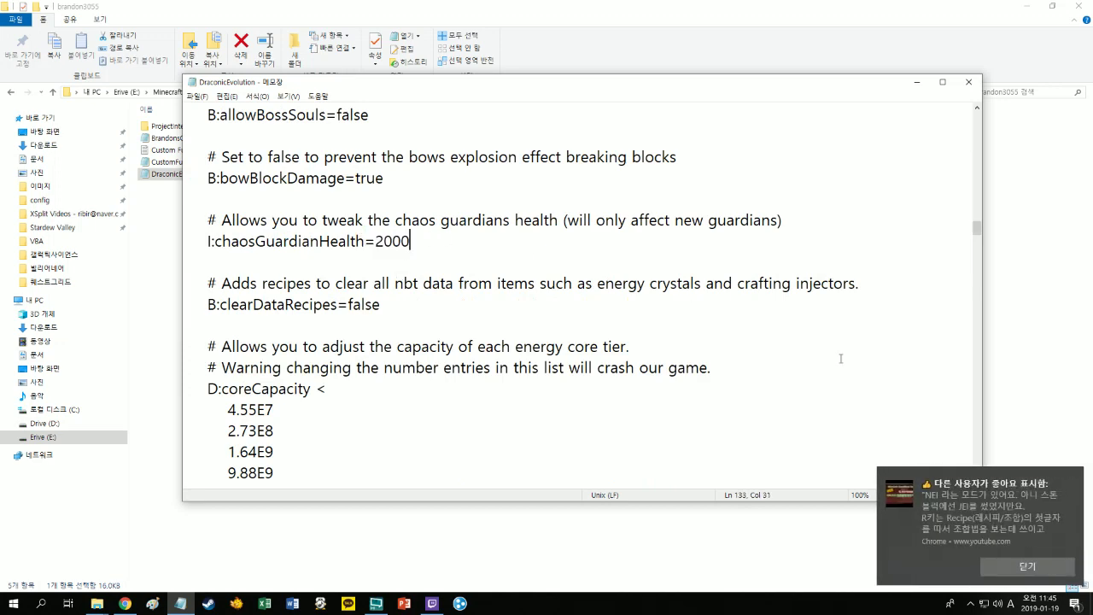
pyautogui.click(1009, 565)
pyautogui.click(440, 309)
# - Examine the settings from disableChaosIslandExplosion through the dragon, flight, grinder and hardMode entries to itemDislocatorBlacklist
pyautogui.scroll(-7, 445, 317)
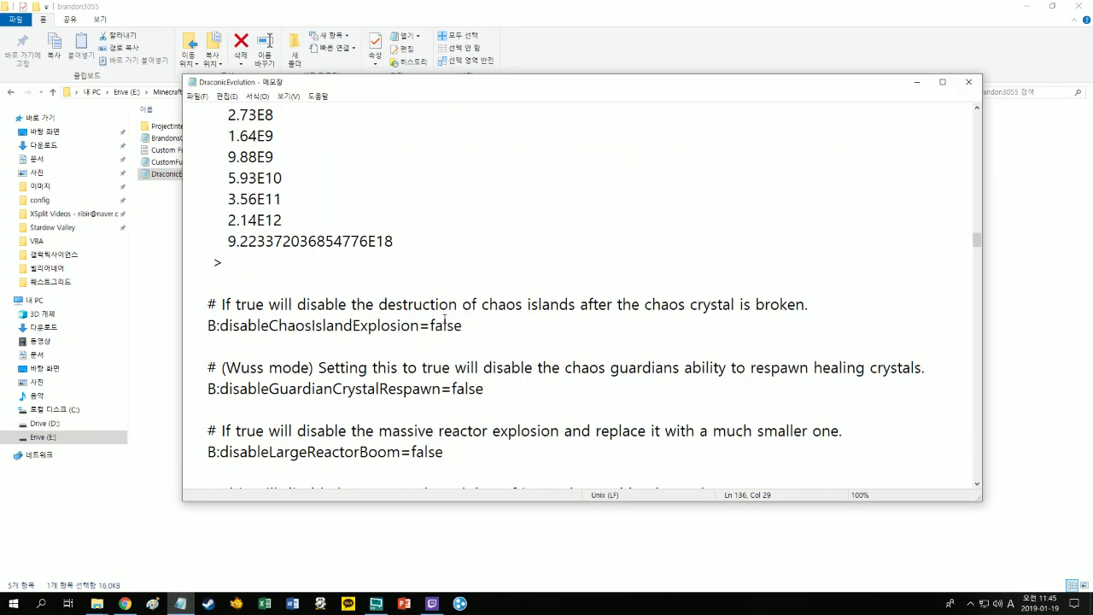
pyautogui.scroll(-3, 445, 317)
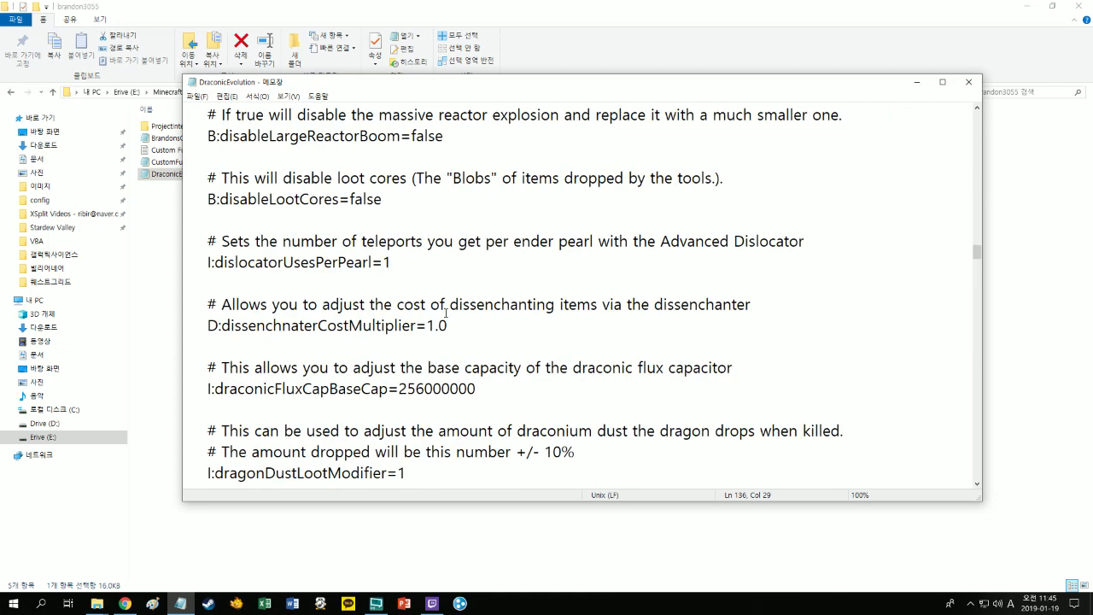
pyautogui.scroll(-1, 445, 314)
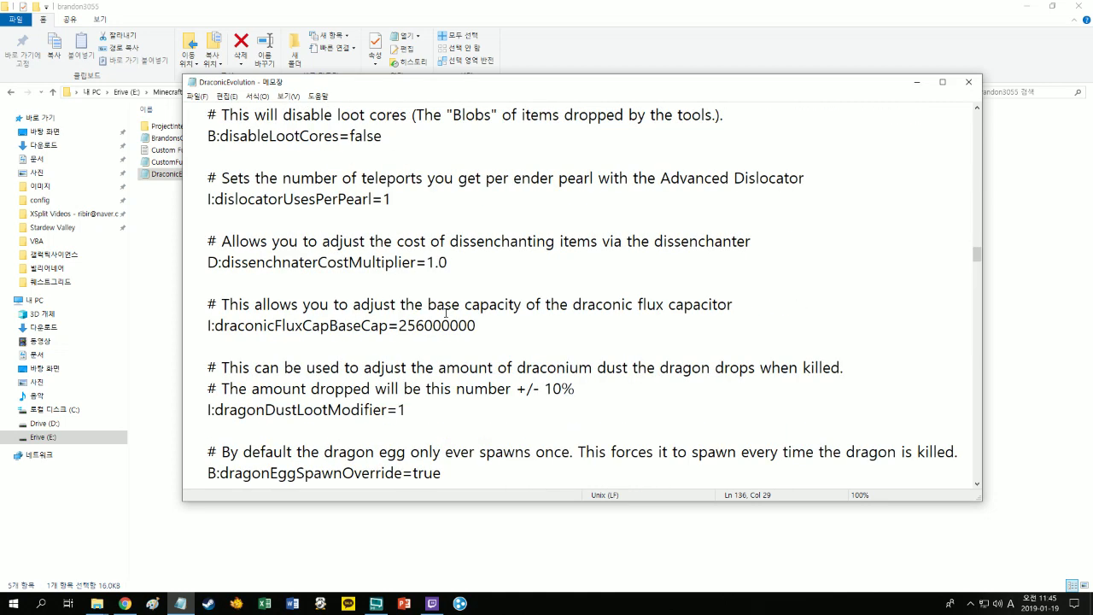
pyautogui.scroll(-4, 444, 308)
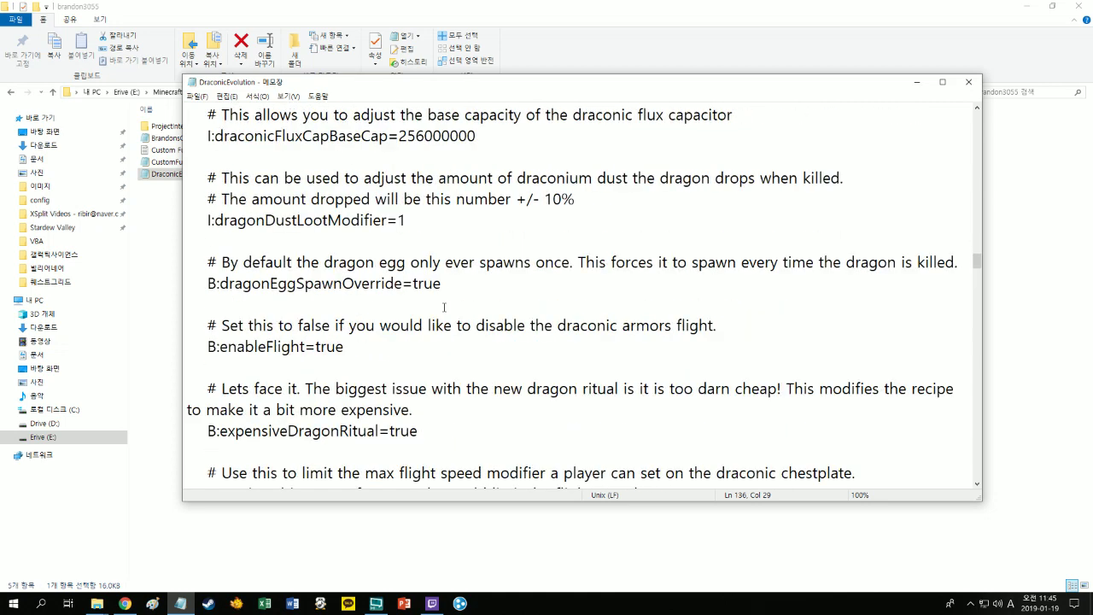
pyautogui.scroll(-9, 444, 305)
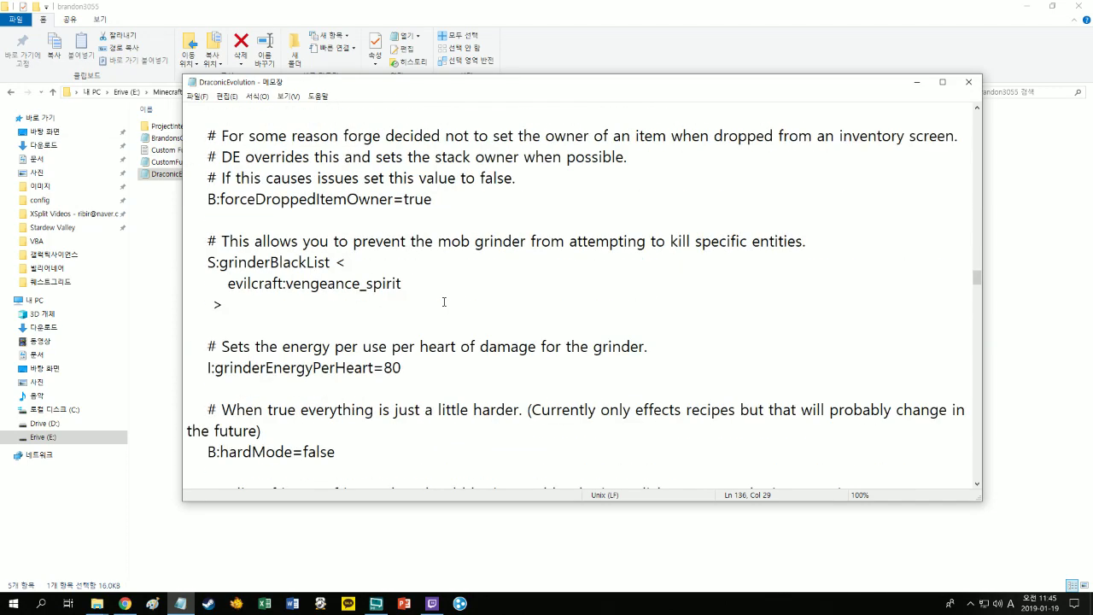
pyautogui.scroll(-1, 444, 301)
pyautogui.scroll(1, 444, 295)
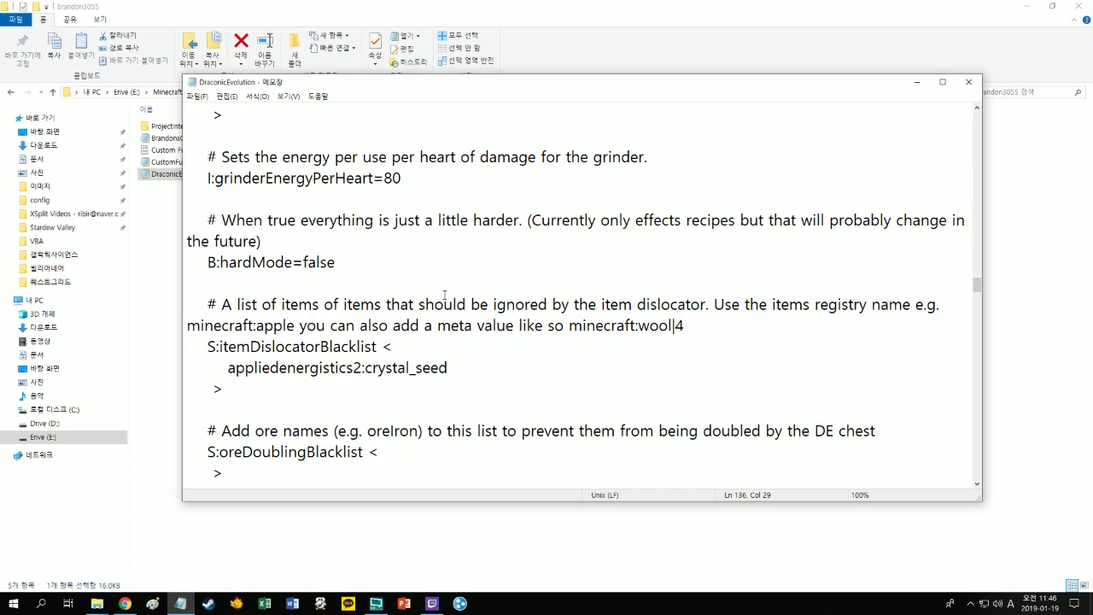
# - Set the passiveSoulDropChance value in the DraconicEvolution configuration to 40
pyautogui.scroll(-7, 444, 294)
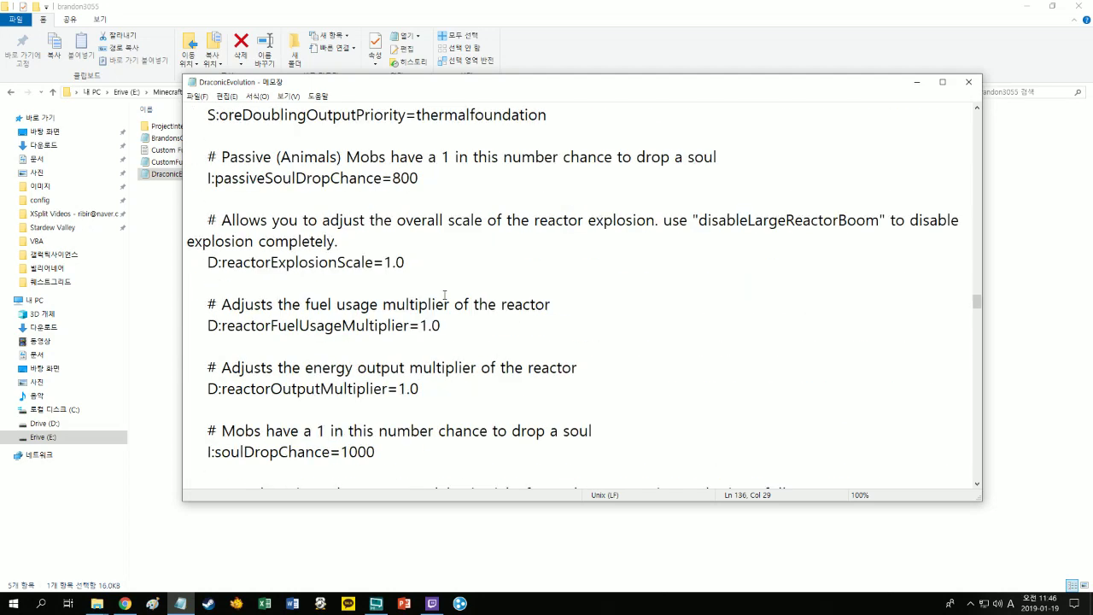
pyautogui.scroll(2, 444, 295)
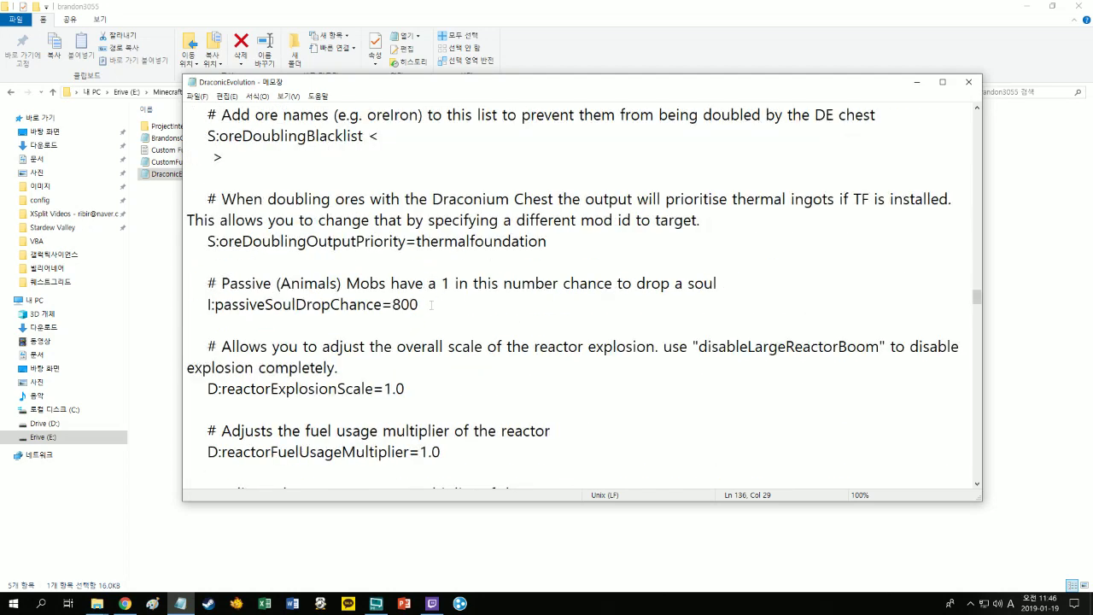
pyautogui.moveTo(432, 305); pyautogui.dragTo(393, 305)
pyautogui.write('40')
pyautogui.press('Down')
pyautogui.scroll(-2, 426, 313)
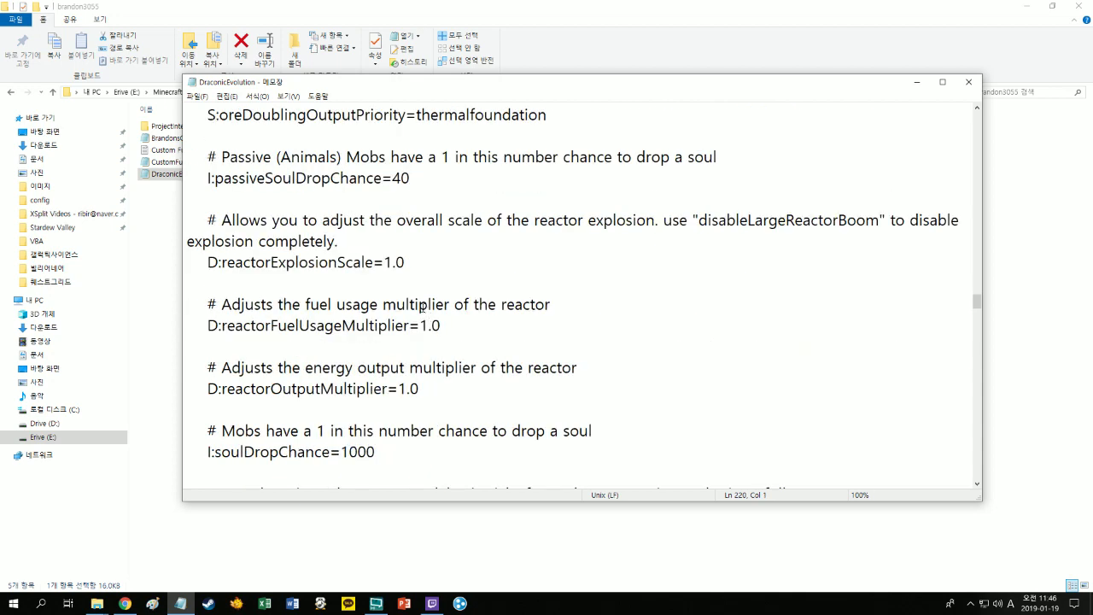
# - Set the soulDropChance value in the DraconicEvolution configuration to 50
pyautogui.scroll(-1, 422, 308)
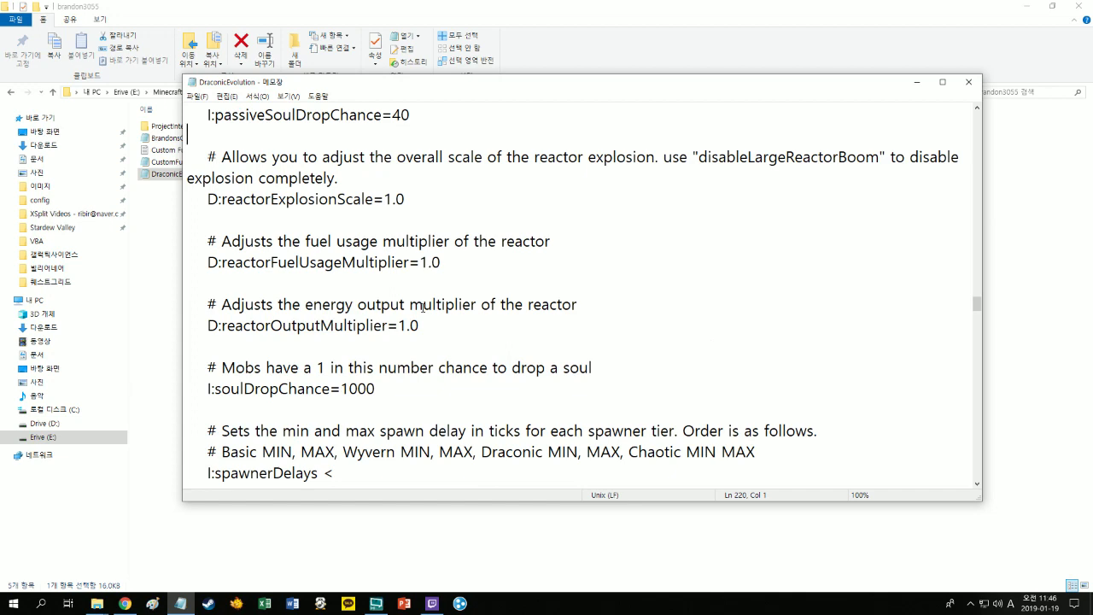
pyautogui.scroll(-2, 421, 307)
pyautogui.moveTo(339, 262); pyautogui.dragTo(367, 262)
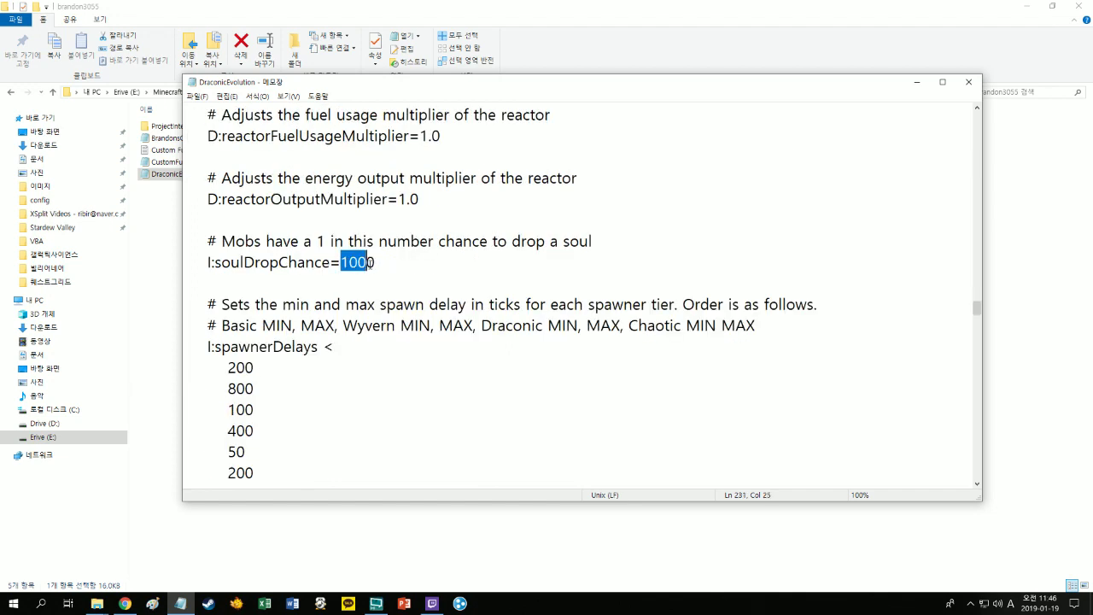
pyautogui.write('5')
pyautogui.press('Right')
# - Set chaosIslandSeparation in the World section to 1000
pyautogui.scroll(-6, 374, 294)
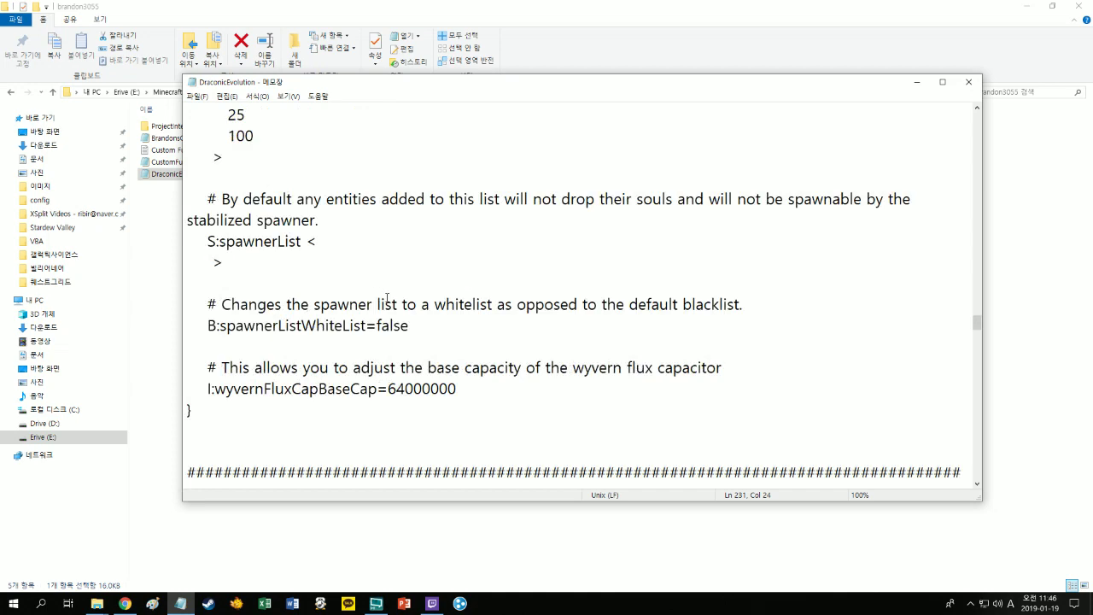
pyautogui.scroll(-7, 386, 298)
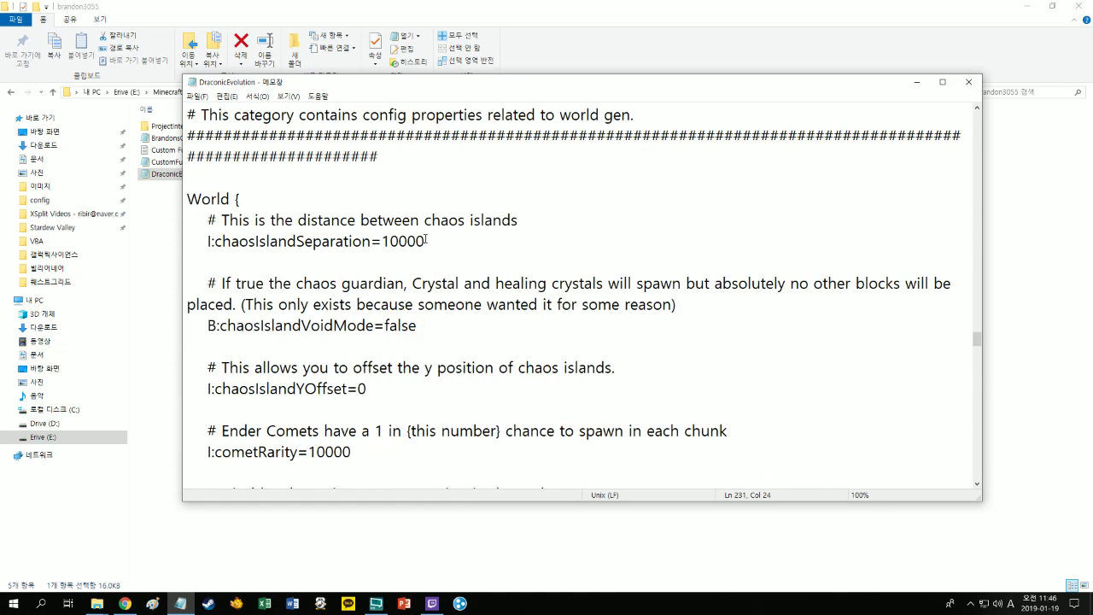
pyautogui.moveTo(418, 241); pyautogui.dragTo(430, 243)
pyautogui.press('BackSpace')
pyautogui.click(428, 260)
pyautogui.click(418, 241)
# - Set the cometRarity value for Ender Comets to 100
pyautogui.scroll(-2, 418, 242)
pyautogui.moveTo(334, 325); pyautogui.dragTo(358, 327)
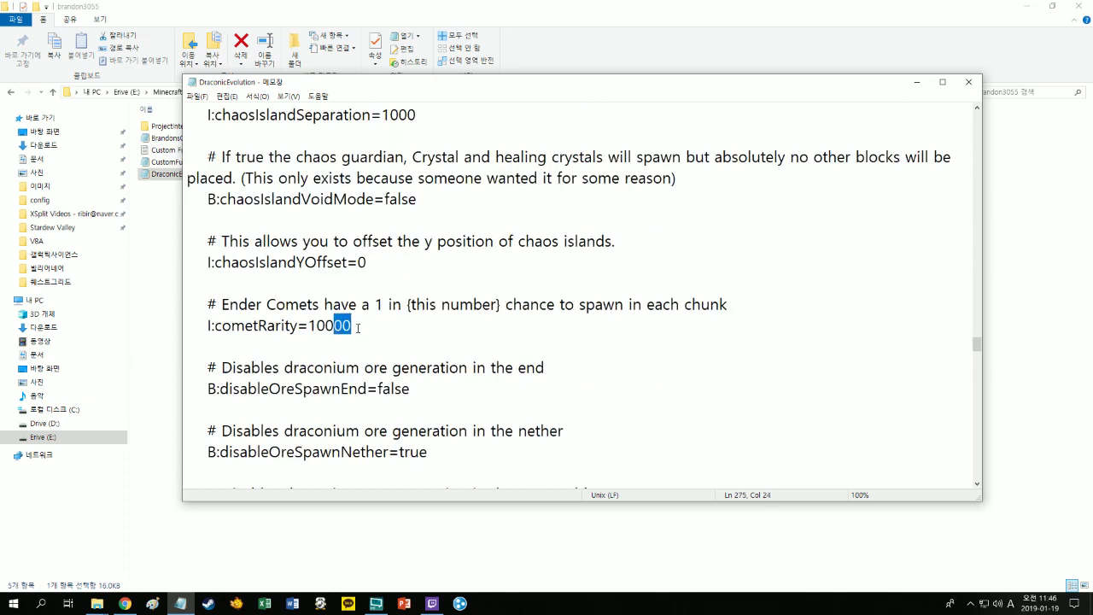
pyautogui.press('BackSpace')
# - Examine the remaining World, Mod Items/Blocks and Loader Settings sections, recheck the edited World values, and close the DraconicEvolution configuration
pyautogui.scroll(-5, 359, 325)
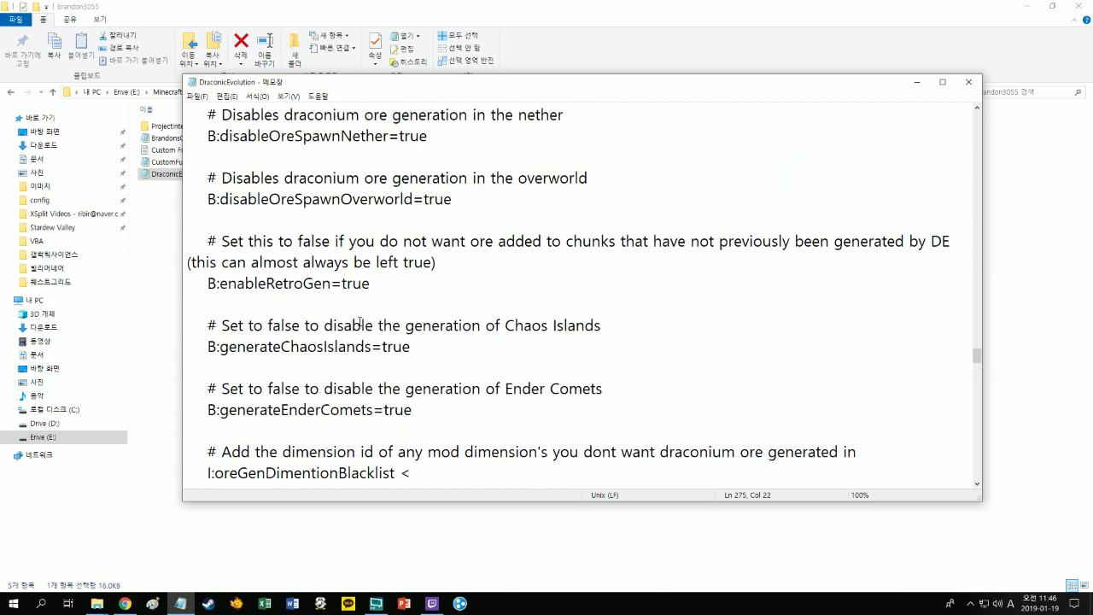
pyautogui.scroll(-9, 360, 323)
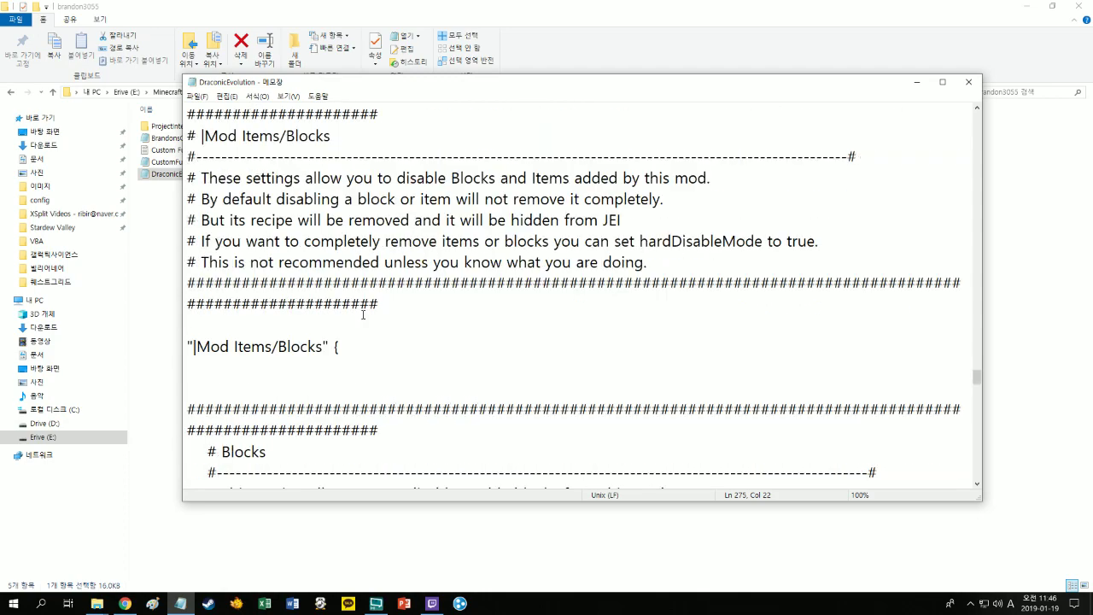
pyautogui.scroll(-20, 363, 315)
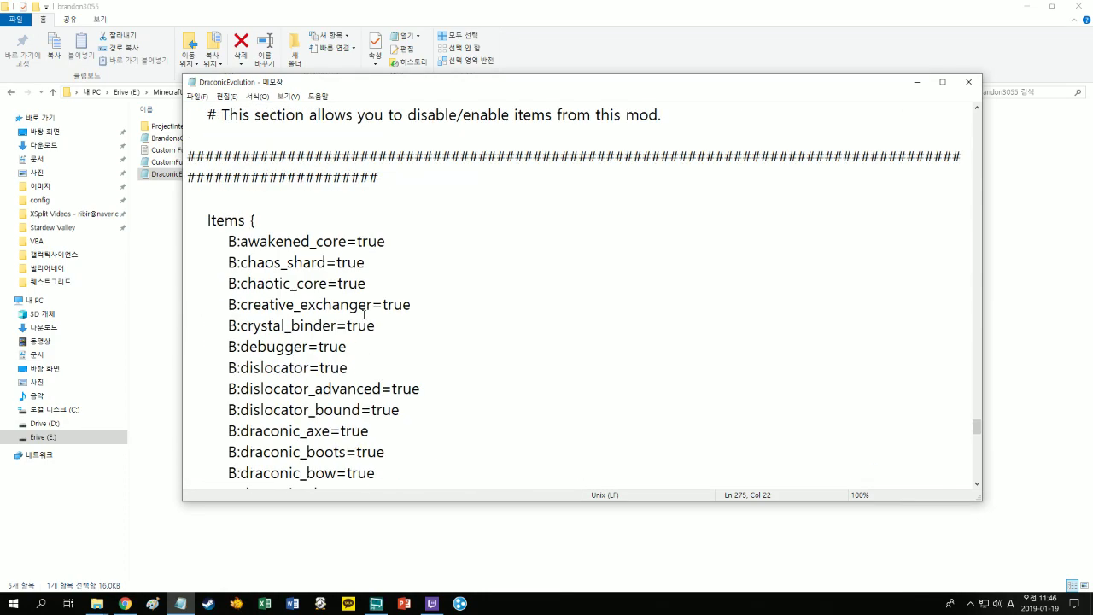
pyautogui.scroll(-10, 363, 314)
pyautogui.scroll(-4, 364, 314)
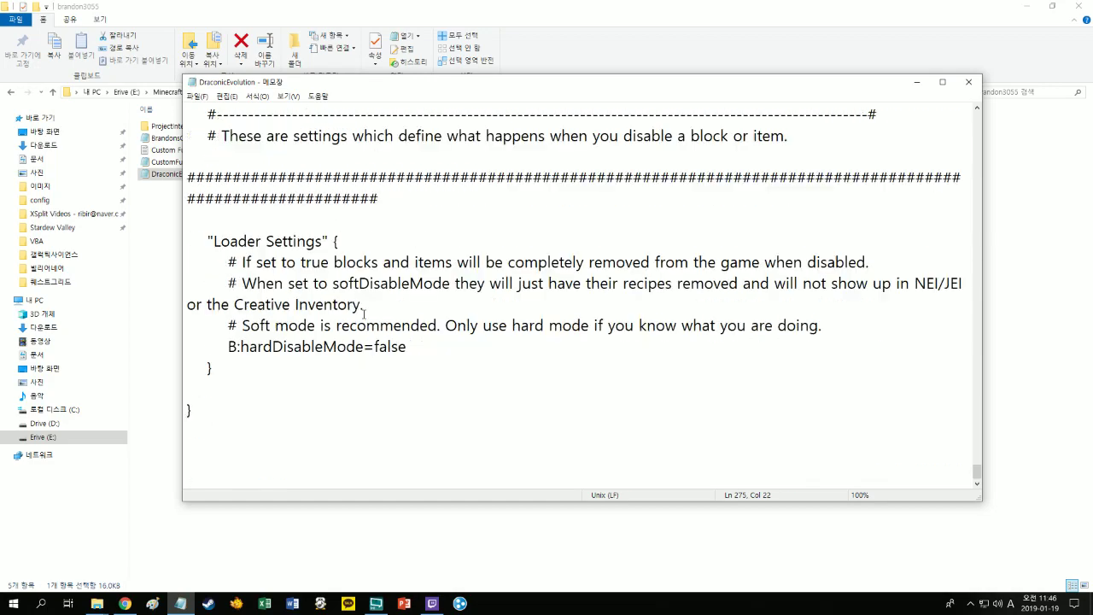
pyautogui.moveTo(984, 469); pyautogui.dragTo(983, 350)
pyautogui.scroll(2, 516, 312)
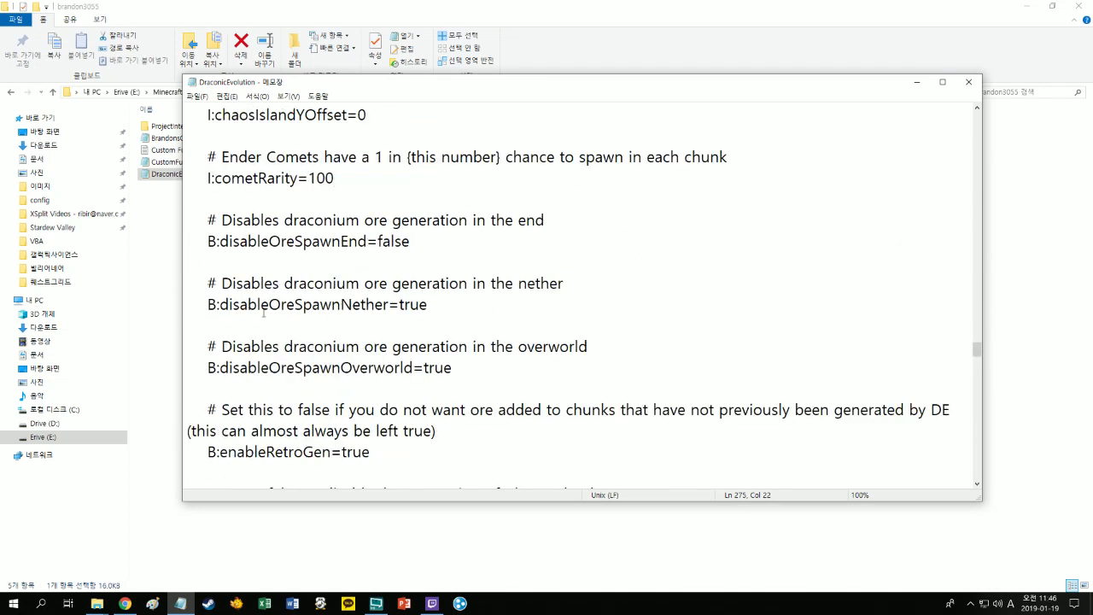
pyautogui.scroll(2, 272, 317)
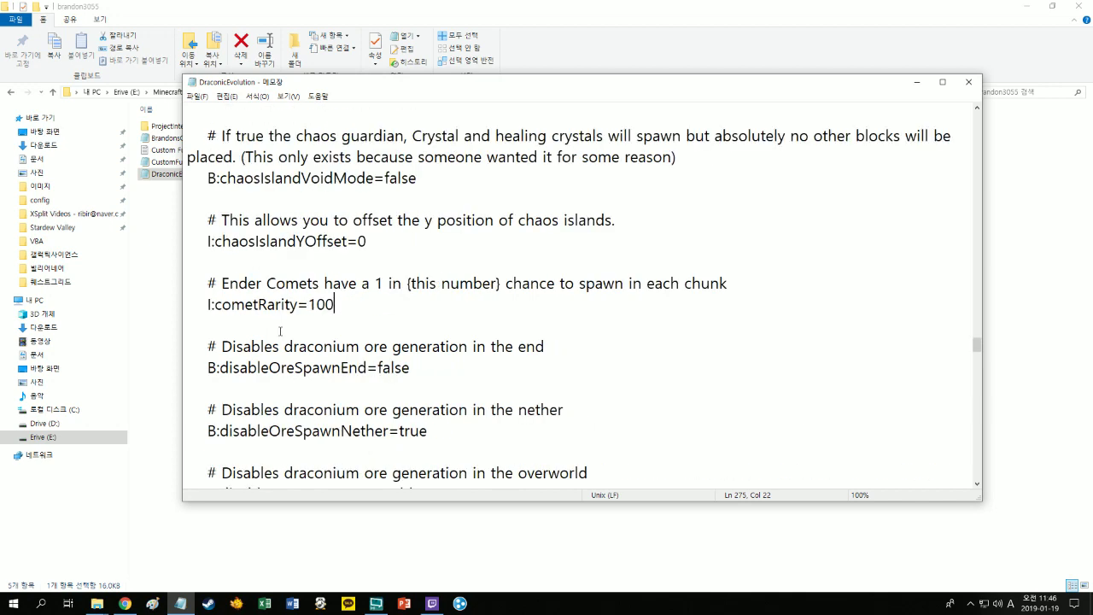
pyautogui.scroll(2, 280, 331)
pyautogui.scroll(-1, 339, 331)
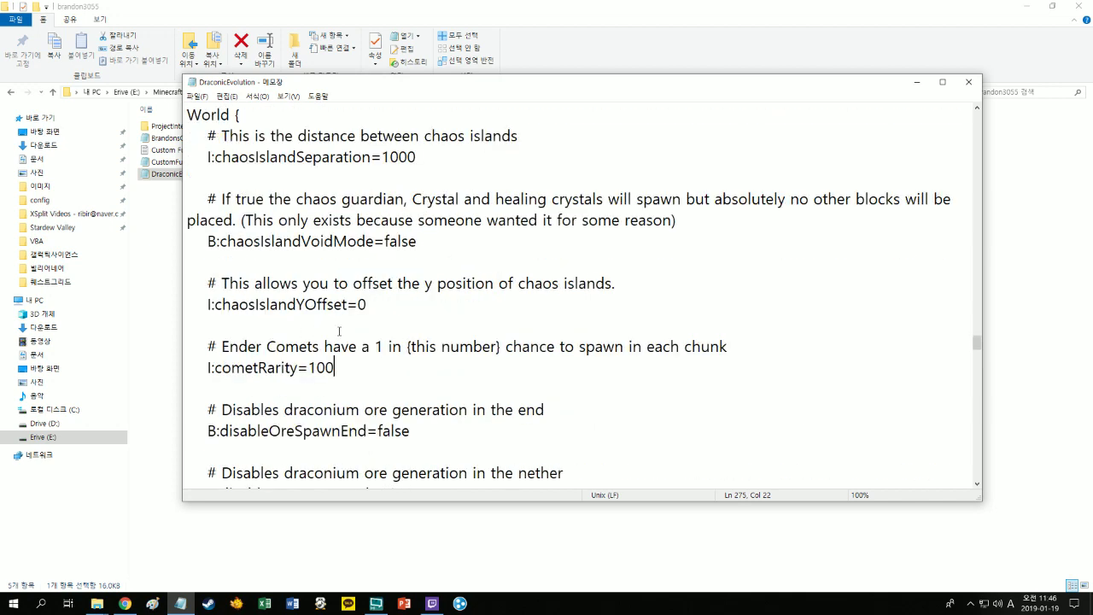
pyautogui.click(968, 81)
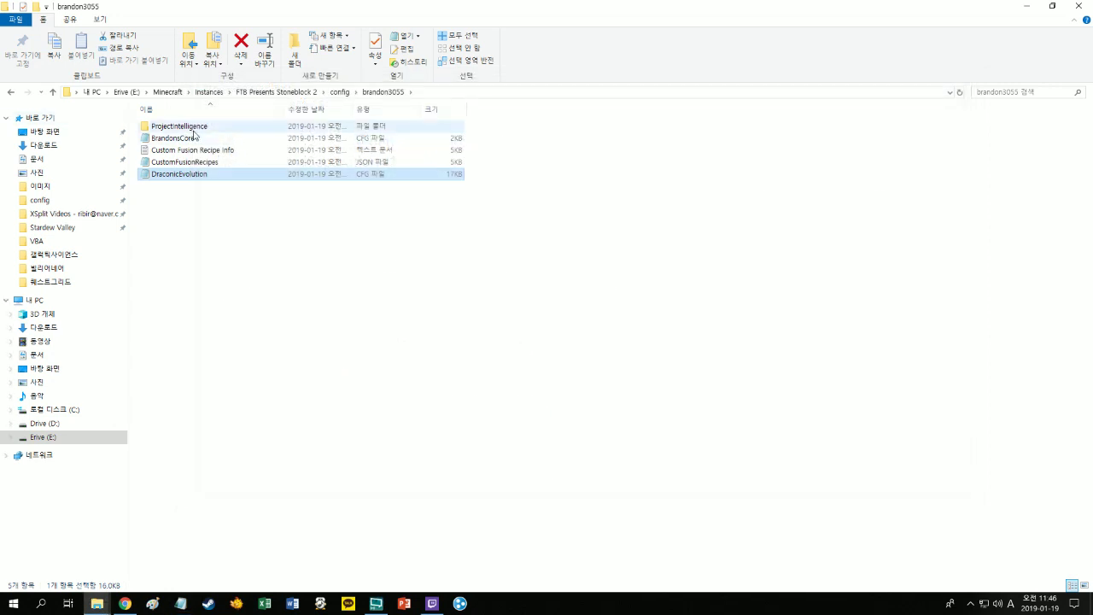
# - Go to the thermalexpansion folder inside cofh in the config directory and check its client file
pyautogui.click(339, 91)
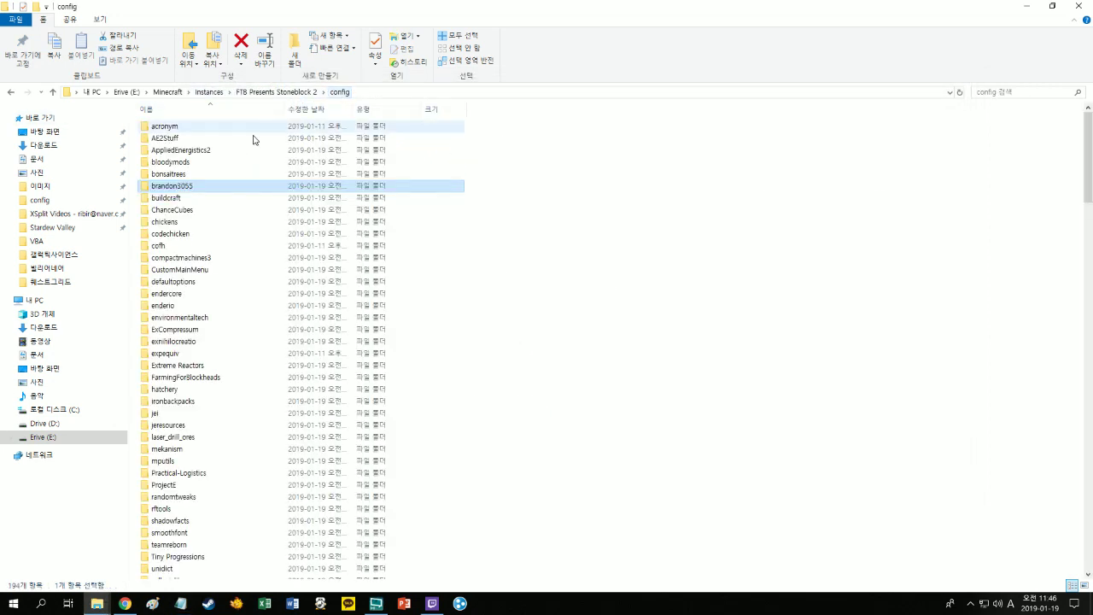
pyautogui.click(192, 201)
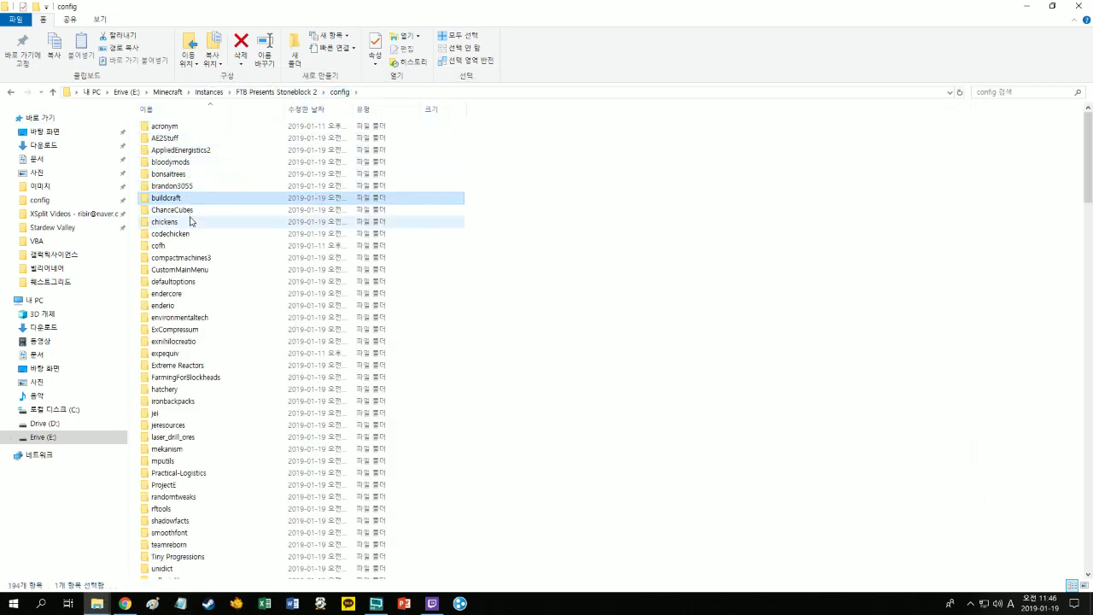
pyautogui.doubleClick(195, 247)
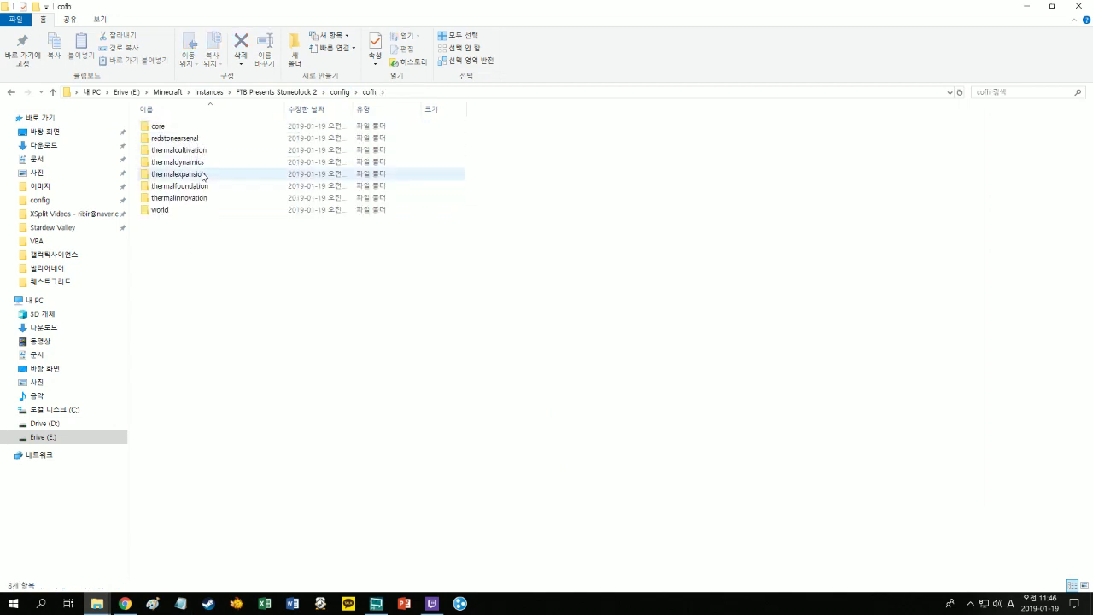
pyautogui.doubleClick(204, 175)
pyautogui.doubleClick(197, 125)
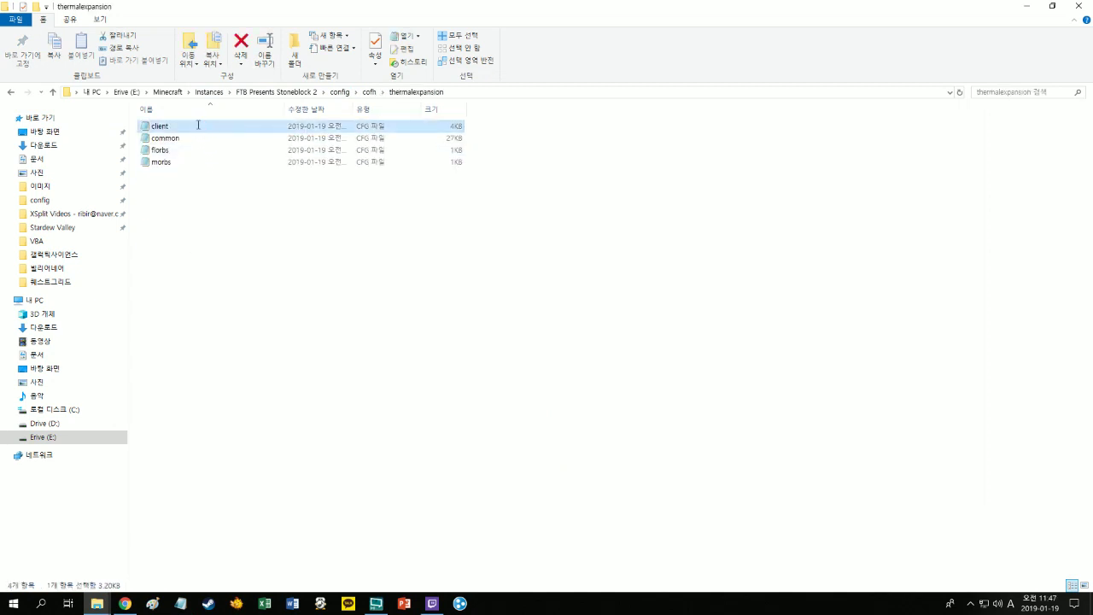
pyautogui.click(980, 77)
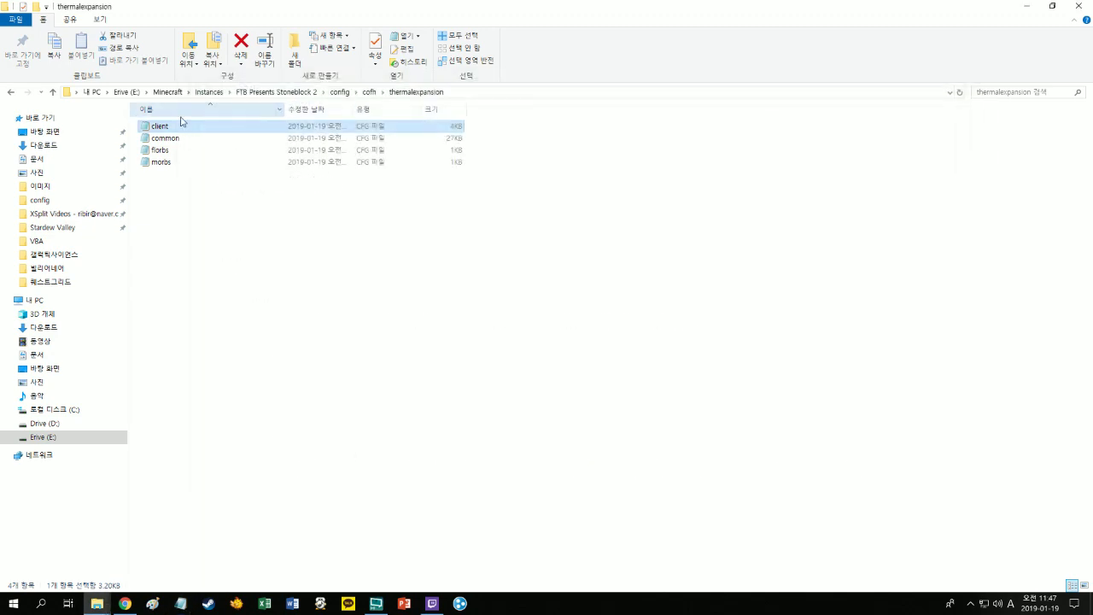
# - Read through the thermalexpansion common configuration, covering the Device, Dynamo energy generation, Item and Machine settings, and close it
pyautogui.doubleClick(176, 140)
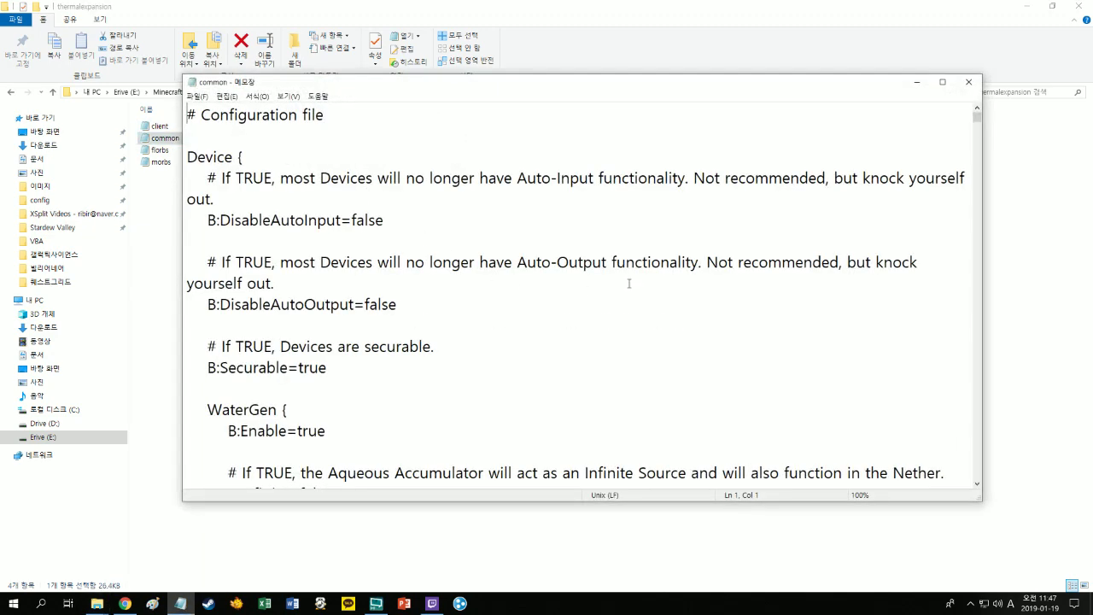
pyautogui.scroll(-2, 628, 279)
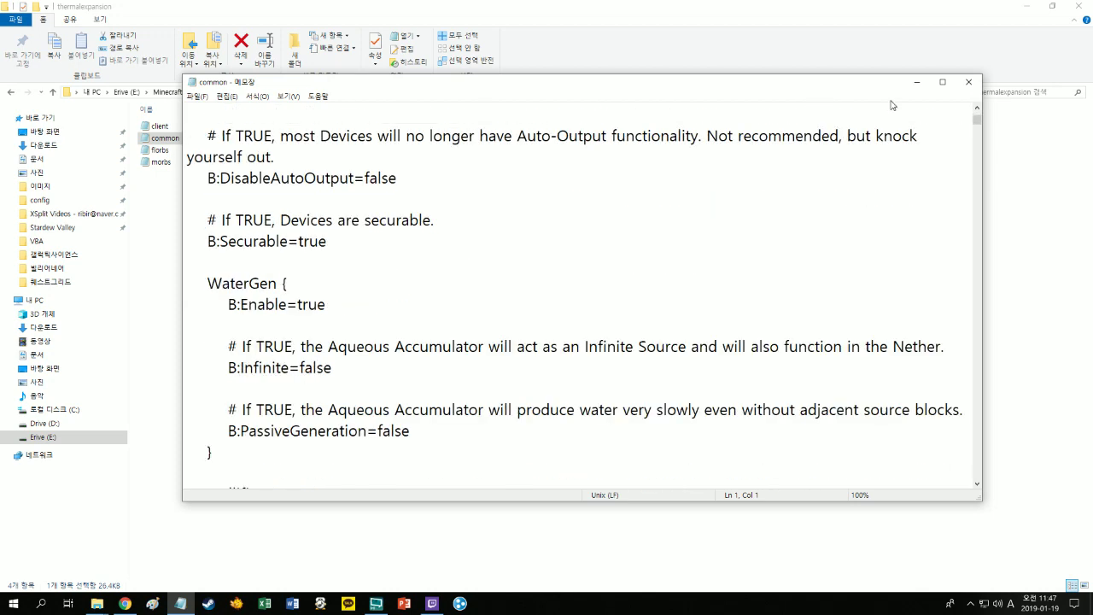
pyautogui.moveTo(978, 124); pyautogui.dragTo(975, 99)
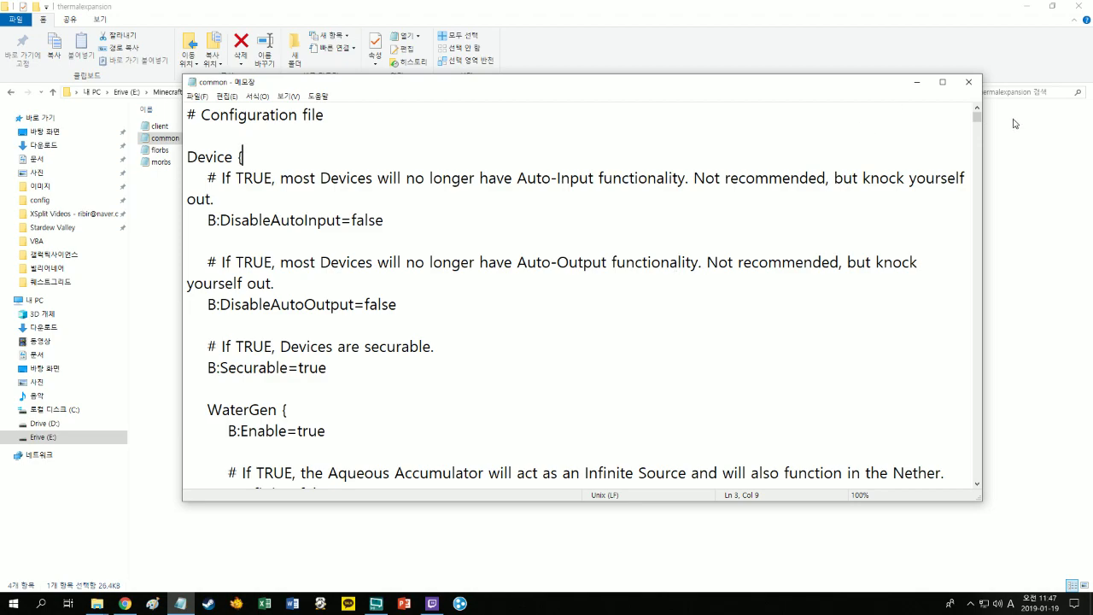
pyautogui.moveTo(980, 116); pyautogui.dragTo(1011, 199)
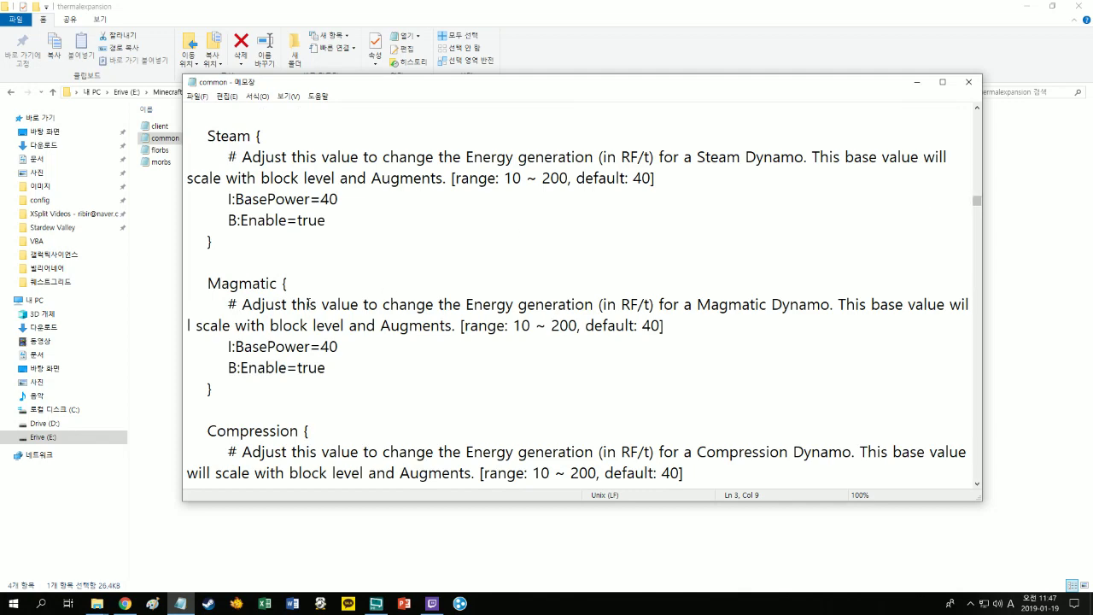
pyautogui.scroll(1, 308, 303)
pyautogui.scroll(-1, 321, 303)
pyautogui.moveTo(321, 347); pyautogui.dragTo(332, 338)
pyautogui.scroll(-6, 445, 340)
pyautogui.scroll(-20, 519, 317)
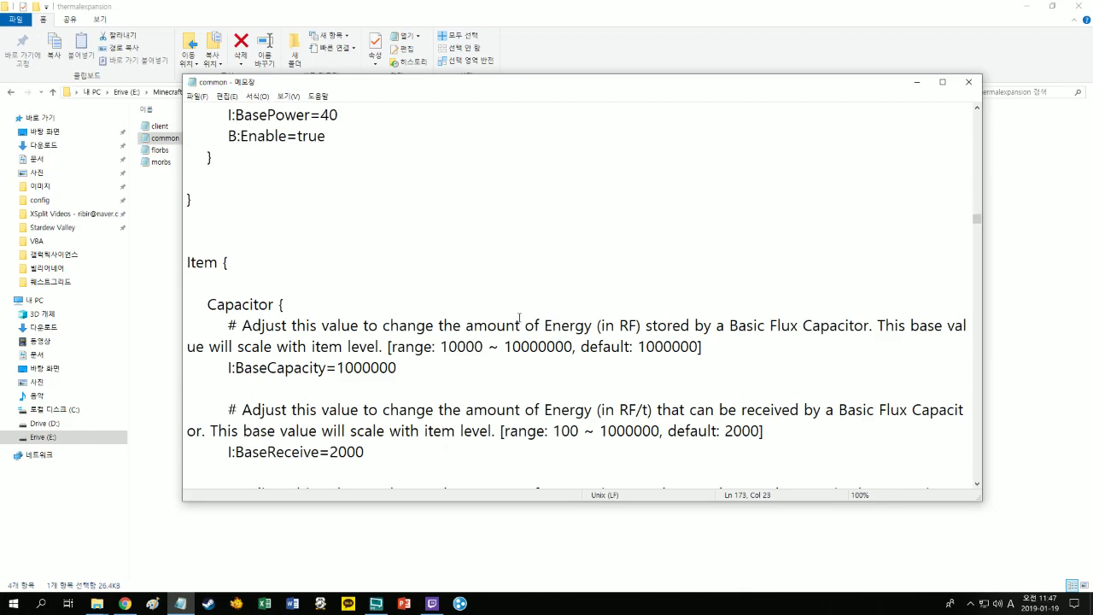
pyautogui.scroll(-7, 521, 314)
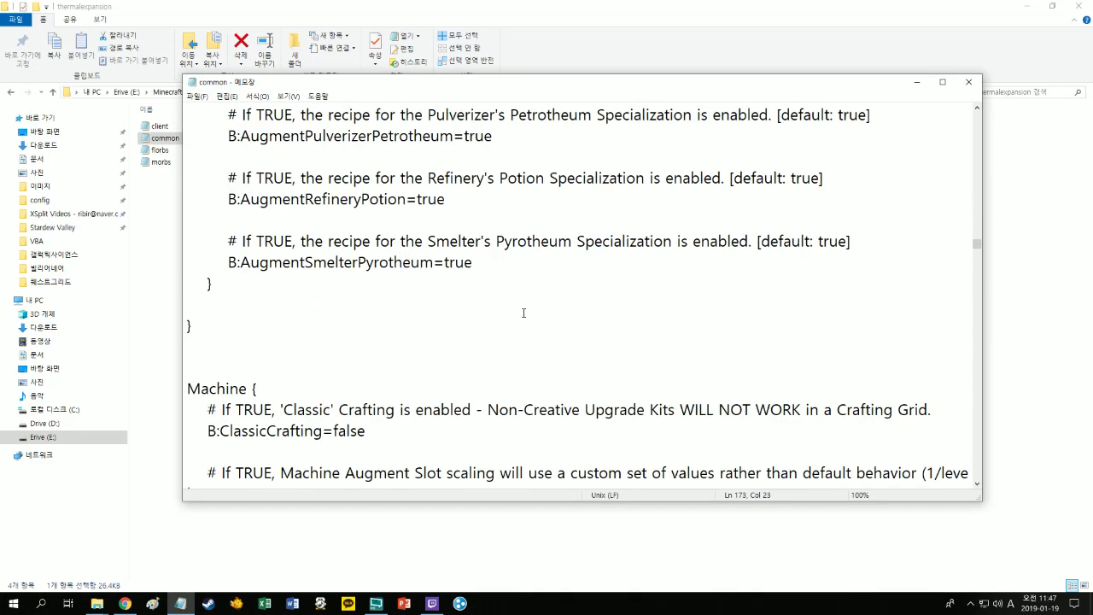
pyautogui.click(968, 82)
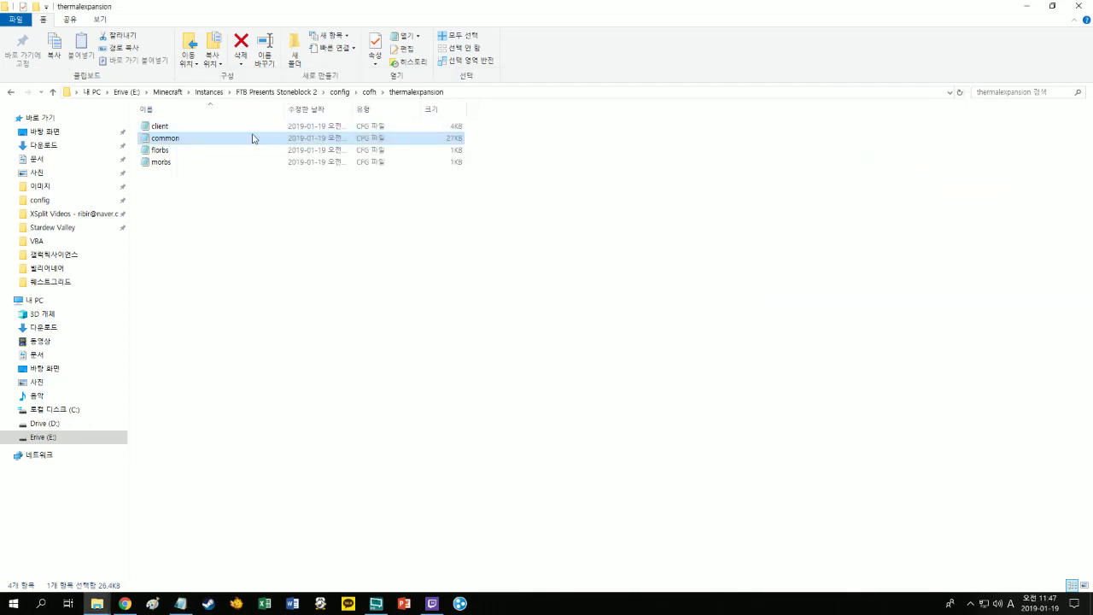
# - Check the client and common configuration files in cofh's thermalcultivation folder, including the WateringCan settings
pyautogui.click(366, 92)
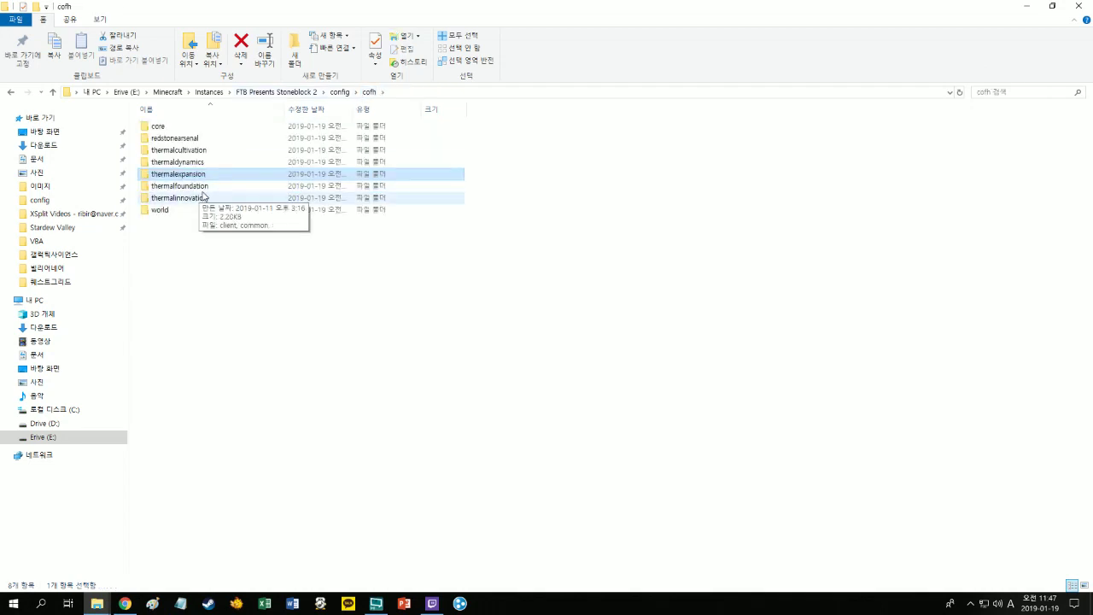
pyautogui.doubleClick(208, 150)
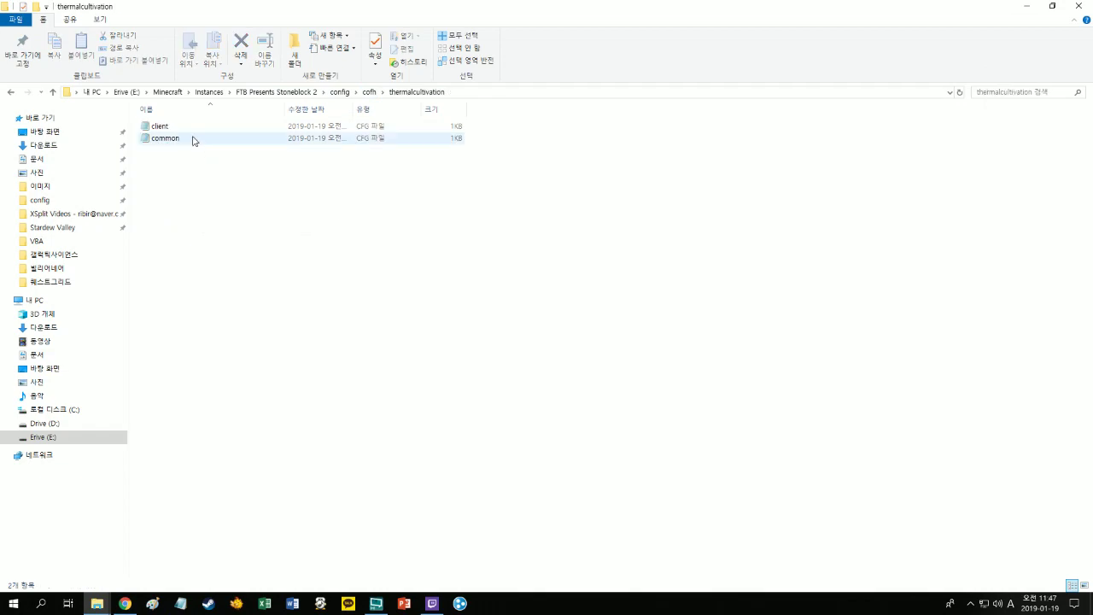
pyautogui.doubleClick(195, 129)
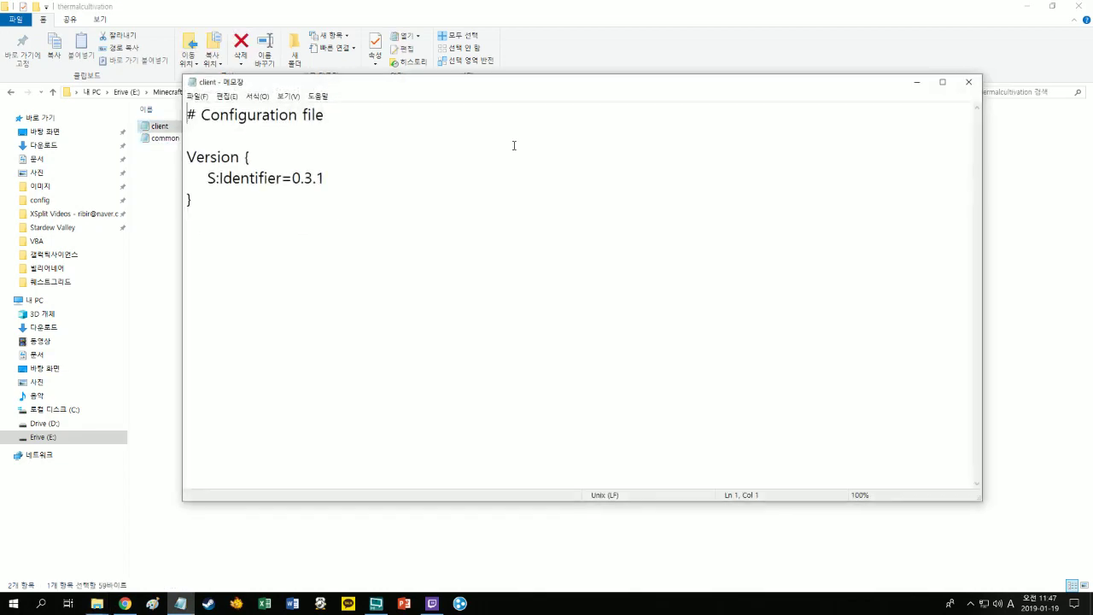
pyautogui.click(968, 81)
pyautogui.doubleClick(165, 137)
pyautogui.scroll(-1, 787, 279)
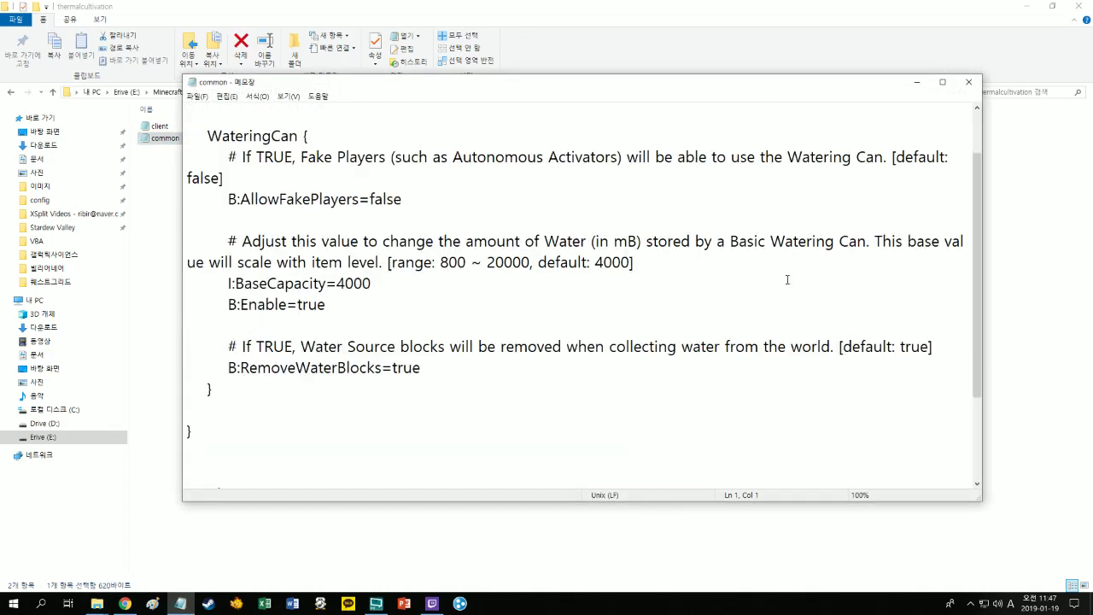
pyautogui.scroll(-2, 787, 278)
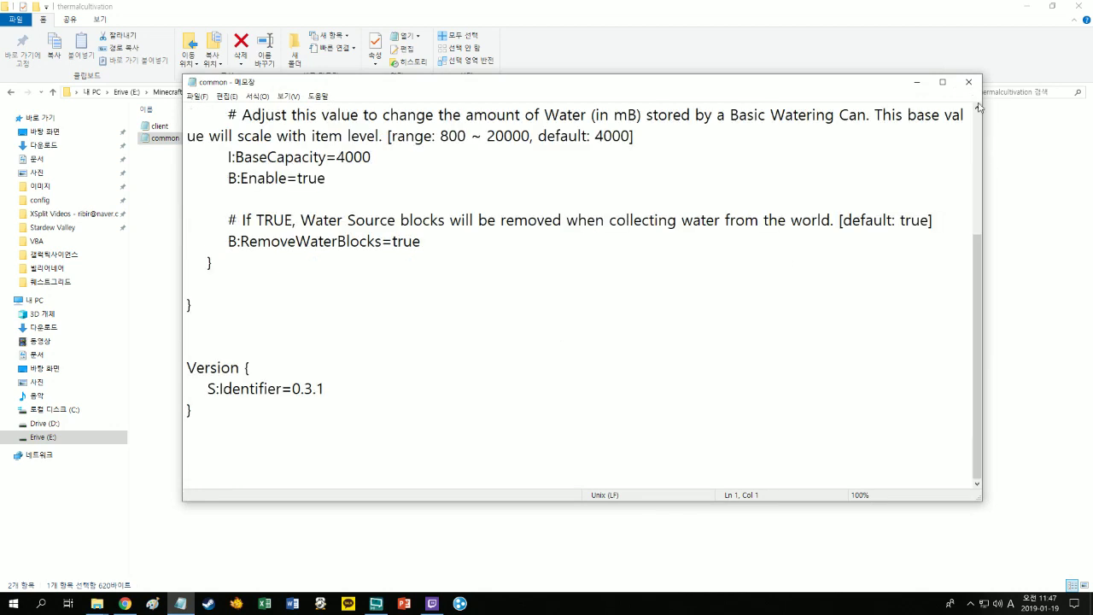
pyautogui.click(968, 81)
# - Read through the common configuration in cofh's thermaldynamics folder, and open the client file there
pyautogui.click(369, 92)
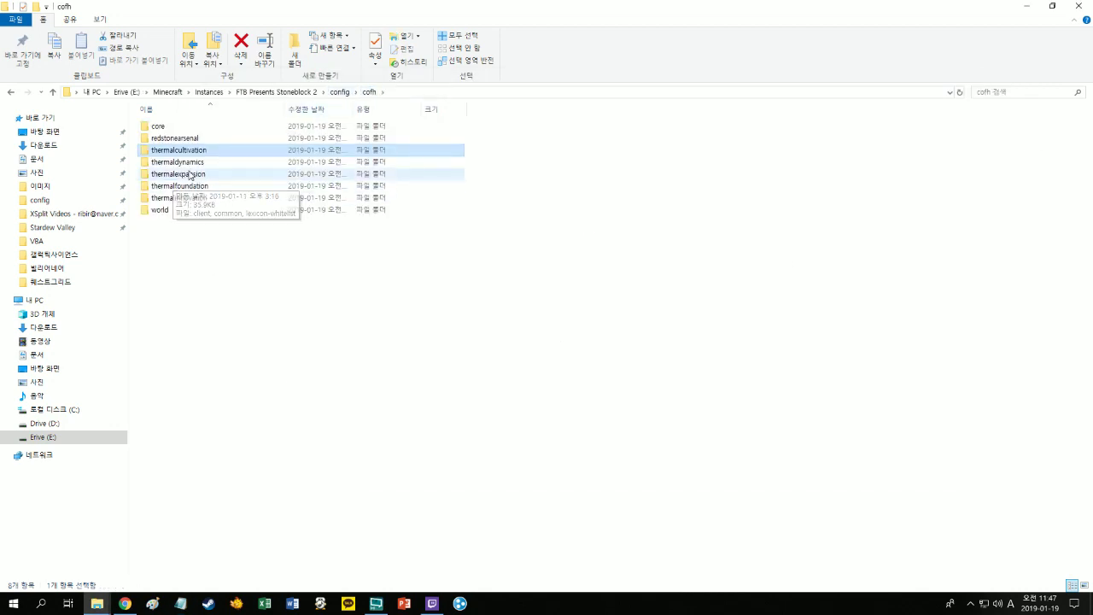
pyautogui.doubleClick(188, 162)
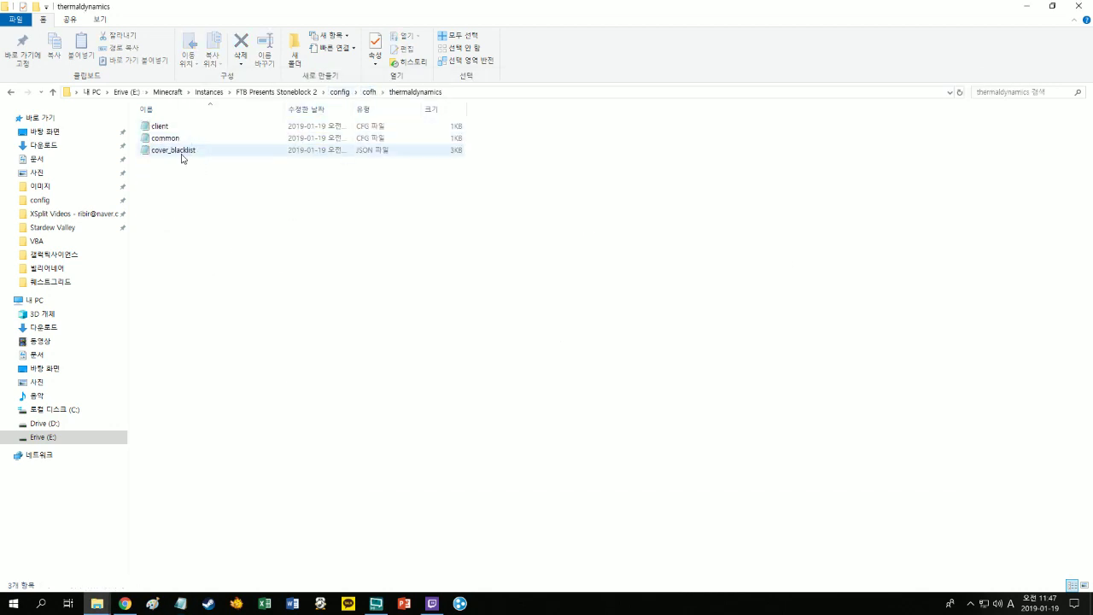
pyautogui.doubleClick(188, 139)
pyautogui.scroll(-4, 777, 255)
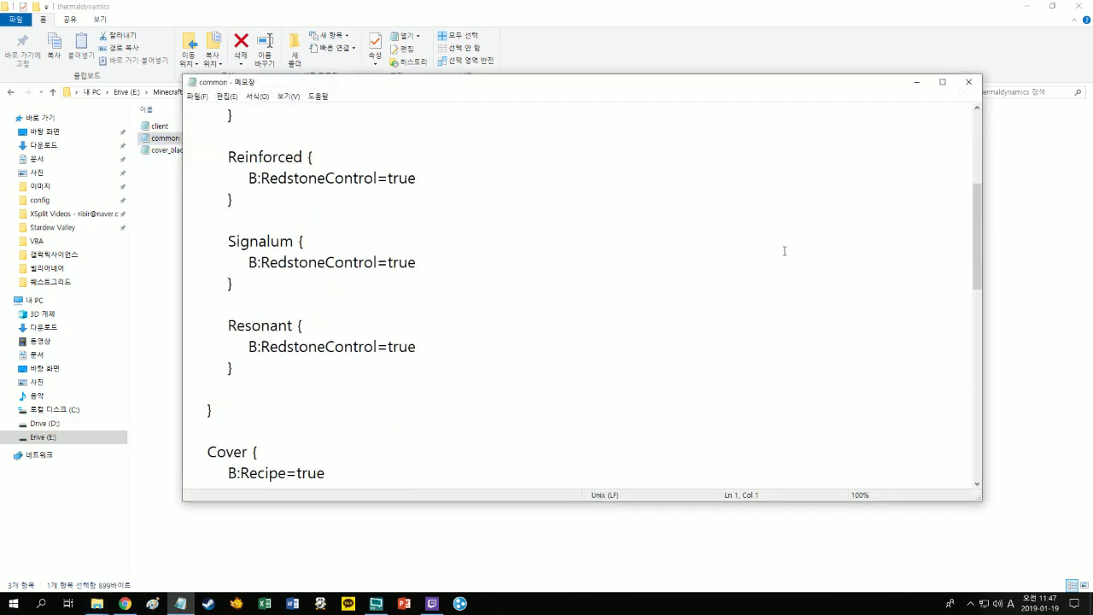
pyautogui.scroll(-6, 802, 238)
pyautogui.click(968, 82)
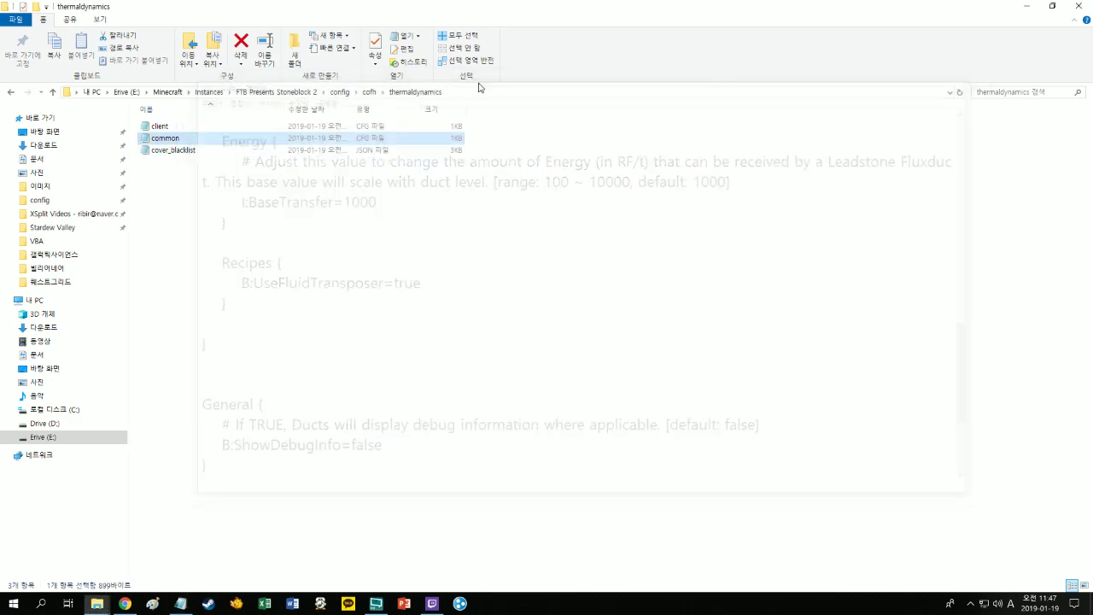
pyautogui.doubleClick(171, 128)
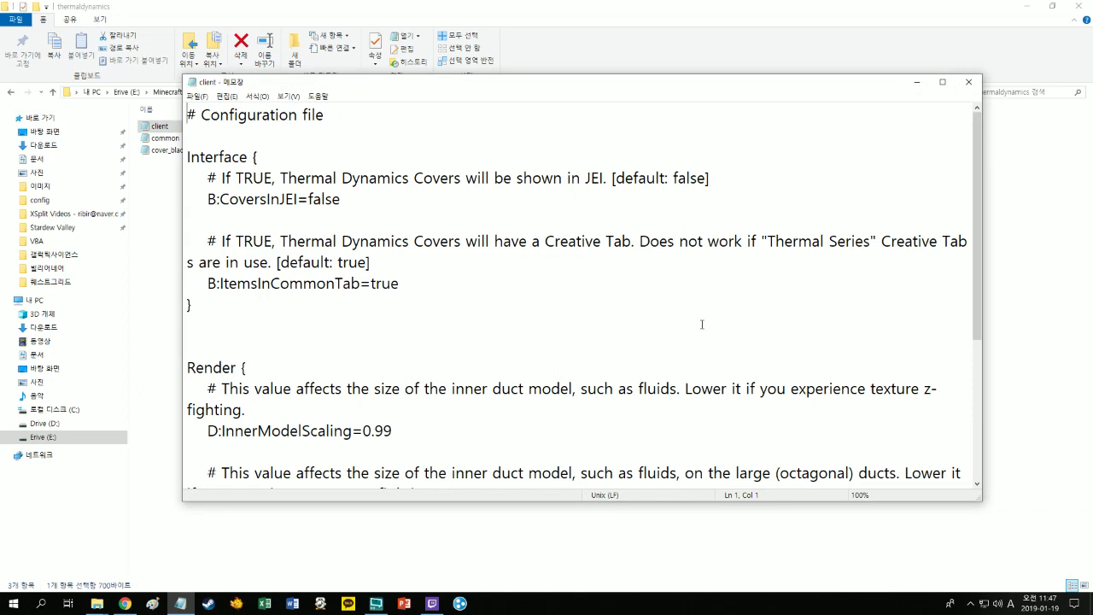
# - Read the rest of the thermaldynamics client file, close it and return to the cofh folder
pyautogui.scroll(-4, 702, 324)
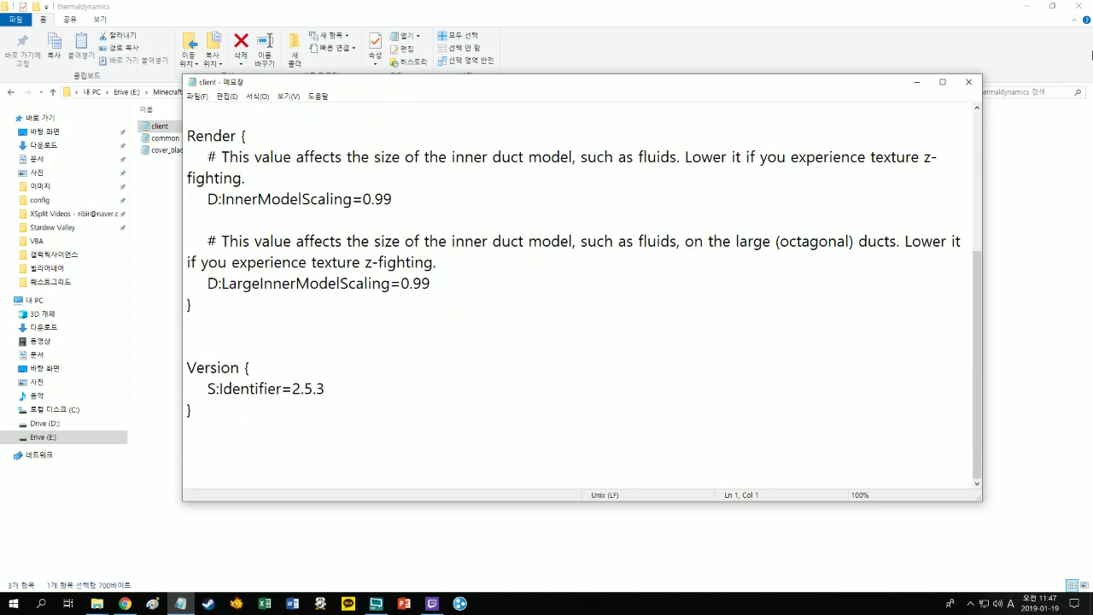
pyautogui.click(968, 82)
pyautogui.click(370, 93)
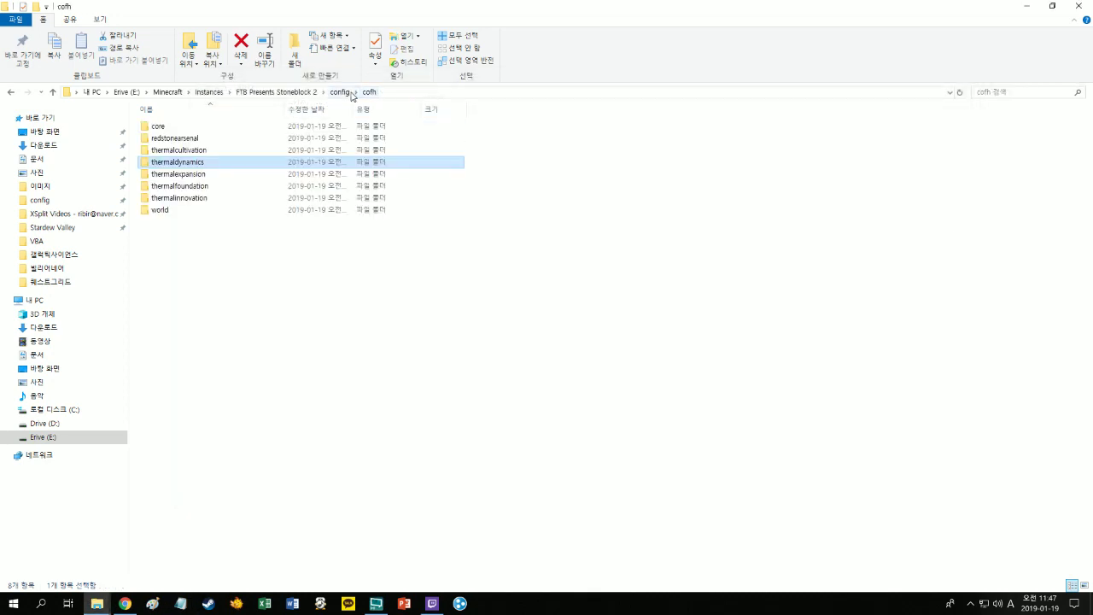
# - Read through the common configuration in cofh's thermalfoundation folder, covering the recipe-disabling options and the per-metal armor and tool settings
pyautogui.doubleClick(181, 186)
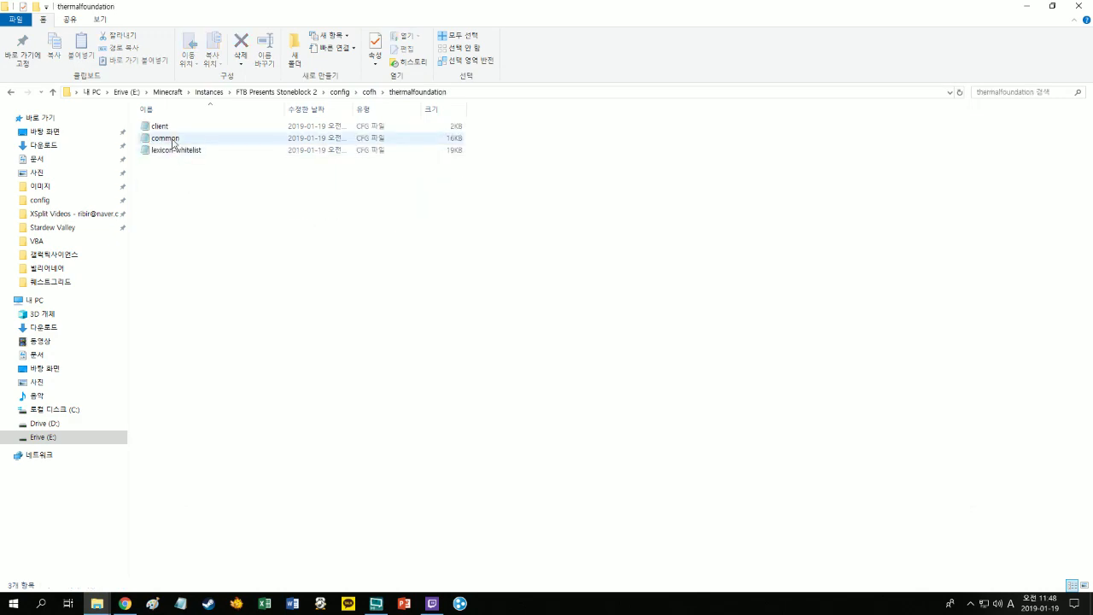
pyautogui.doubleClick(176, 138)
pyautogui.scroll(-6, 565, 287)
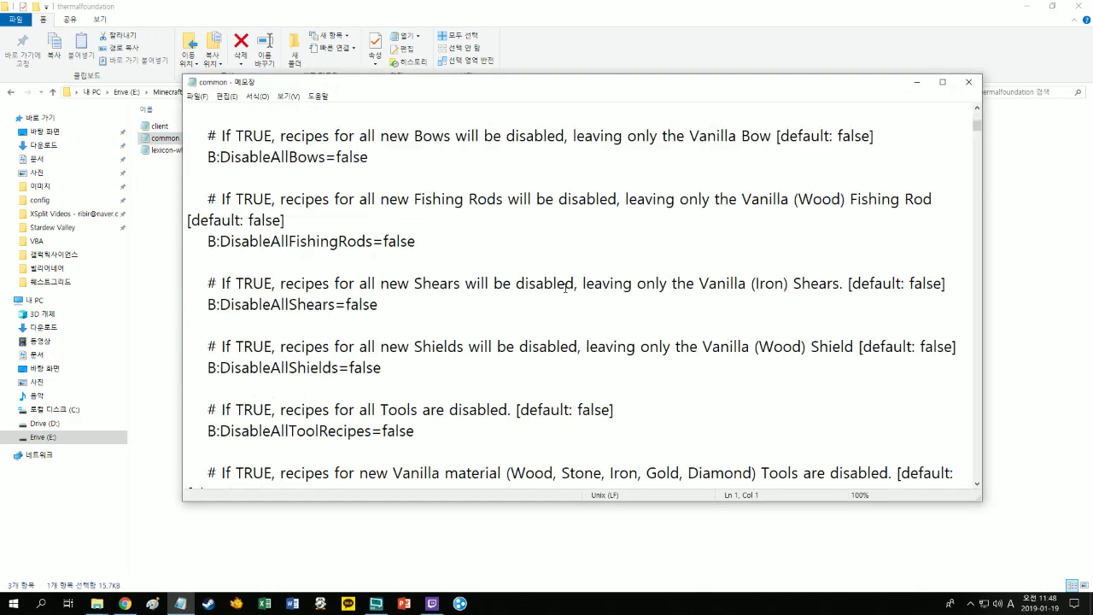
pyautogui.scroll(-9, 564, 287)
pyautogui.scroll(3, 566, 292)
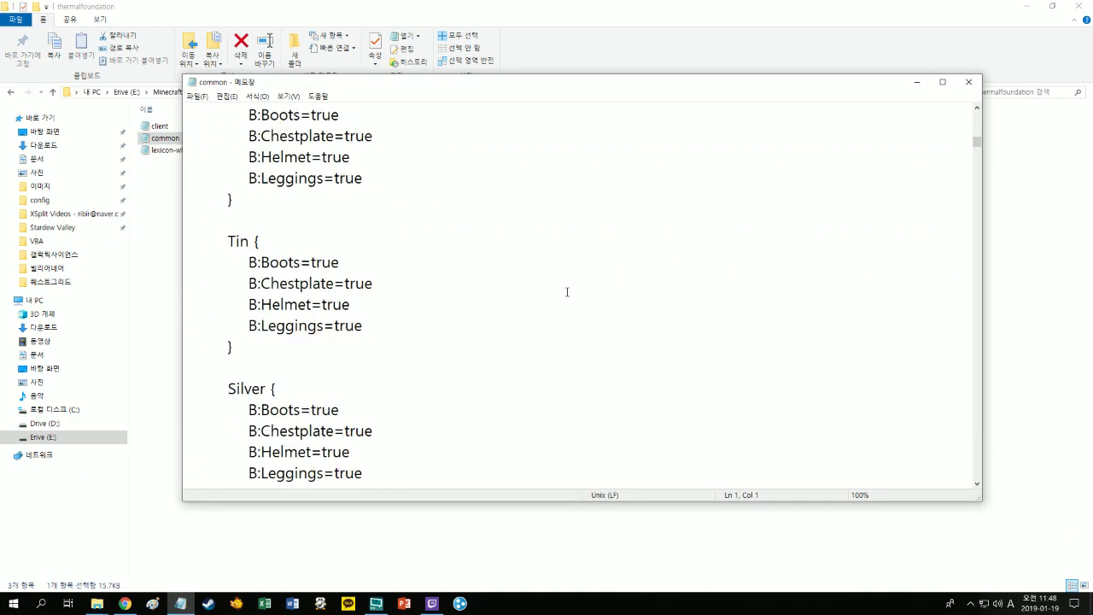
pyautogui.scroll(-13, 566, 292)
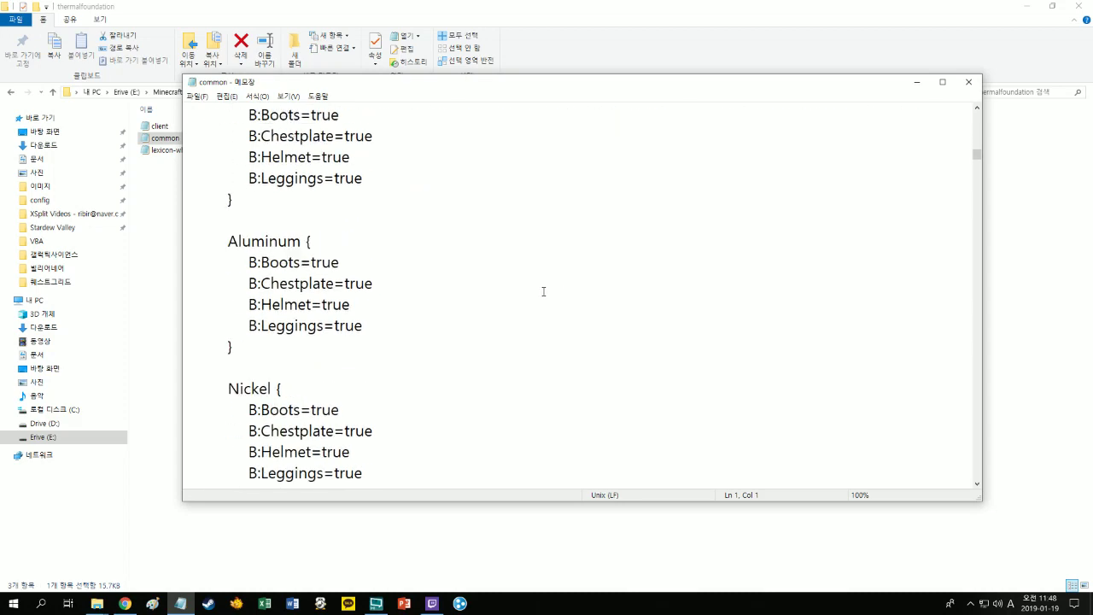
pyautogui.moveTo(317, 88)
pyautogui.mouseDown()
pyautogui.moveTo(310, 112)
pyautogui.moveTo(314, 80)
pyautogui.mouseUp()
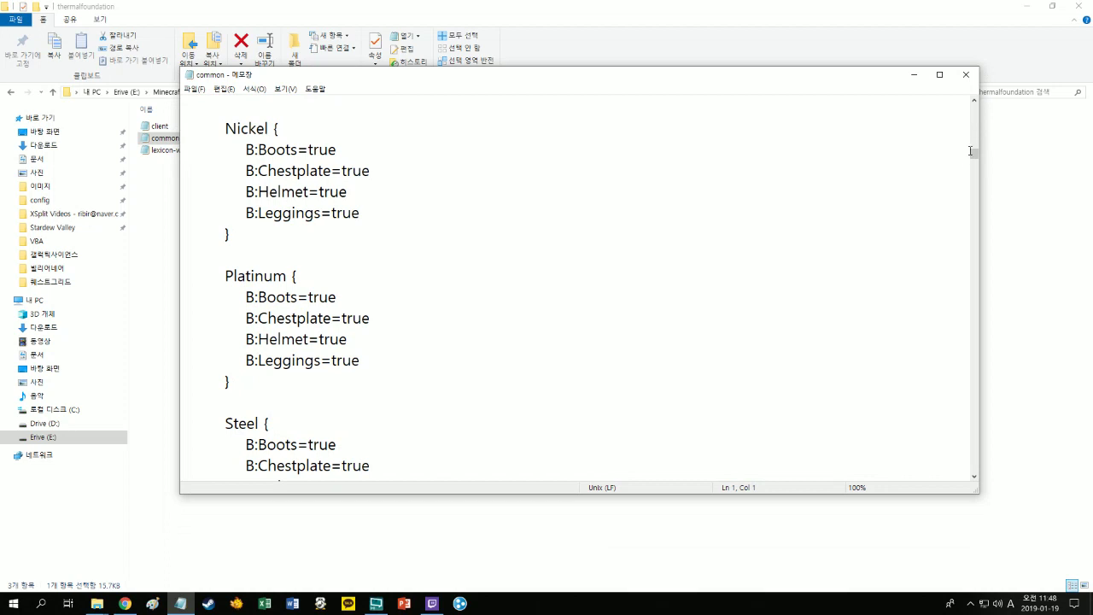
pyautogui.moveTo(972, 152); pyautogui.dragTo(981, 197)
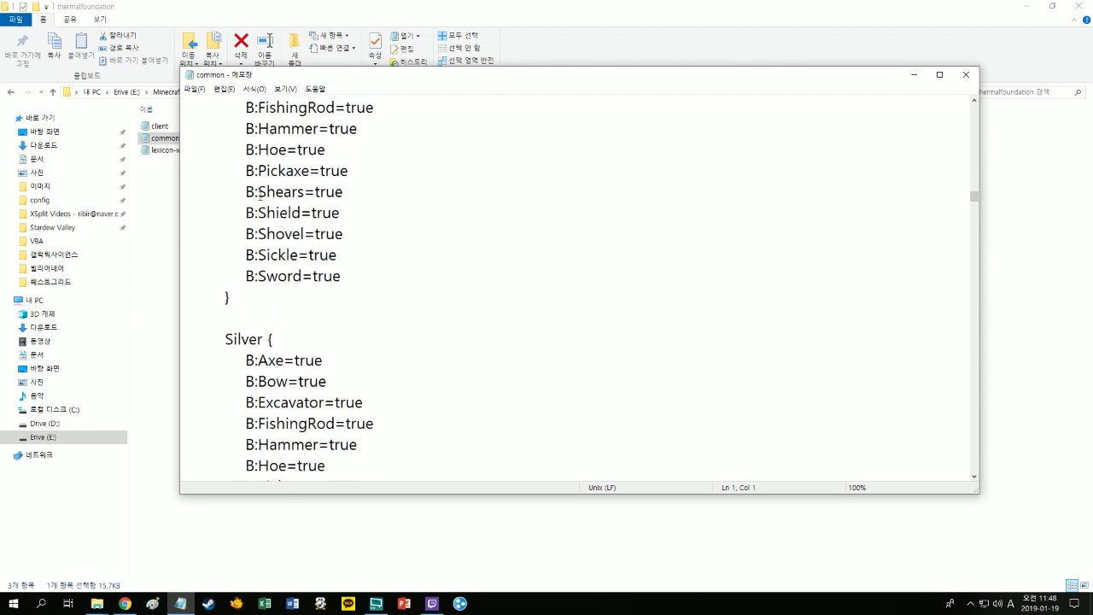
pyautogui.moveTo(263, 194); pyautogui.dragTo(304, 193)
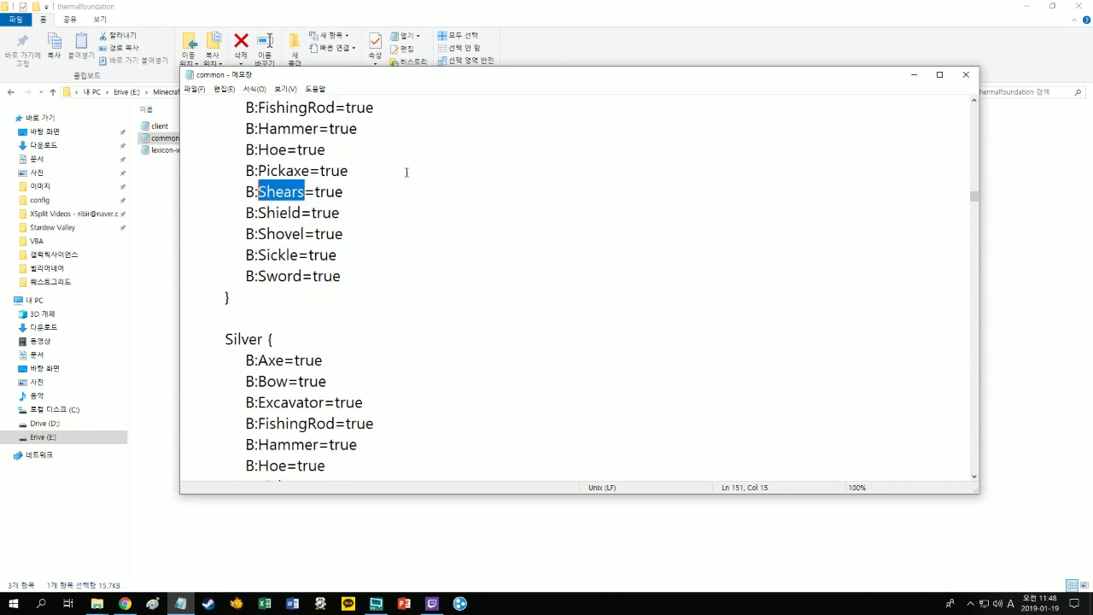
pyautogui.click(406, 173)
pyautogui.scroll(3, 568, 252)
pyautogui.click(476, 190)
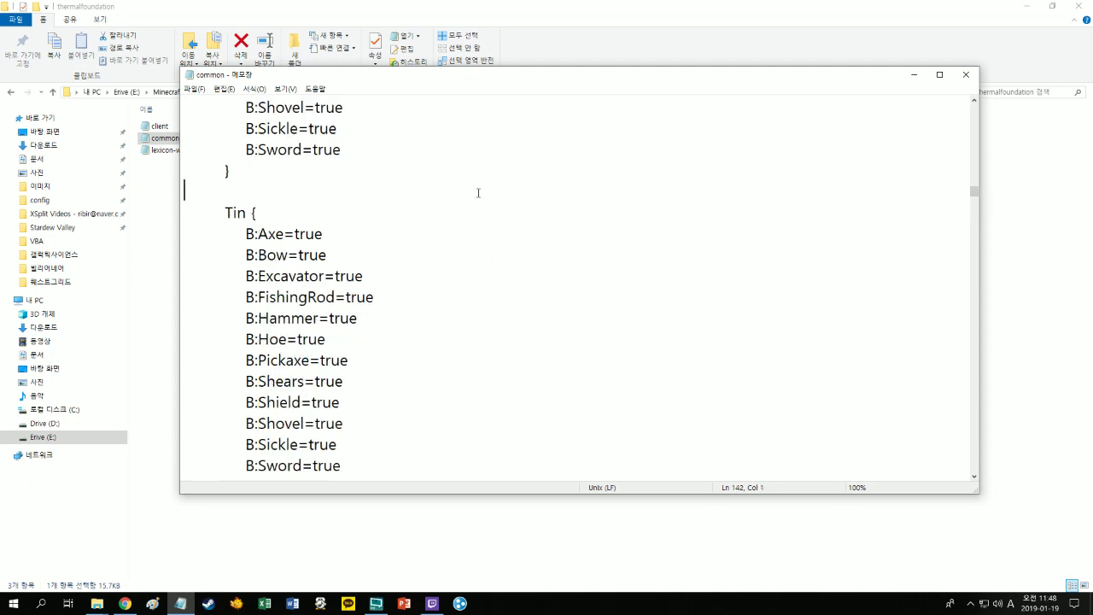
# - Search the file for "wood" and set Excavator and Hammer to true in the Tool section's Wood block
pyautogui.hotkey('ctrl', 'f')
pyautogui.write('wood')
pyautogui.press('Return')
pyautogui.press('Escape')
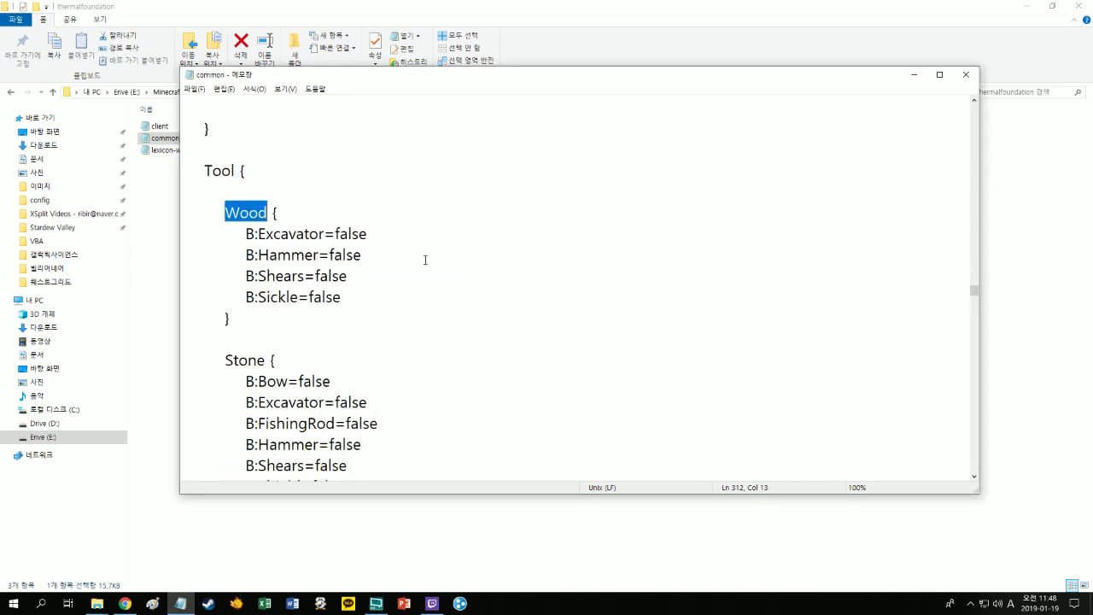
pyautogui.doubleClick(350, 233)
pyautogui.write('t')
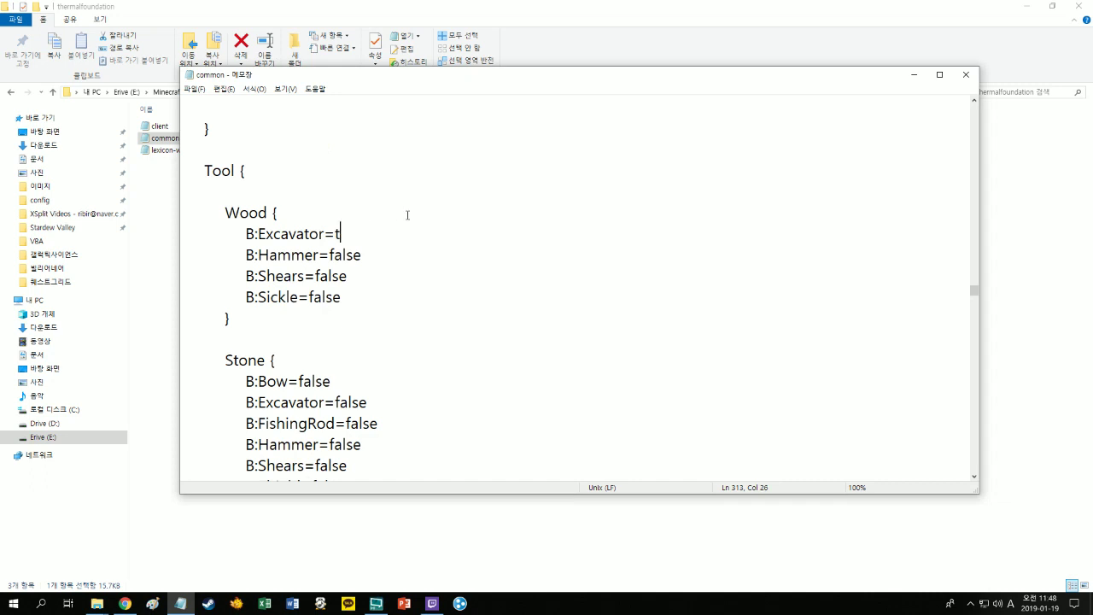
pyautogui.write('rue')
pyautogui.doubleClick(350, 254)
pyautogui.write('true')
# - Set Shears and Sickle to true in the Wood tool block
pyautogui.doubleClick(320, 276)
pyautogui.write('true')
pyautogui.moveTo(345, 297); pyautogui.dragTo(301, 299)
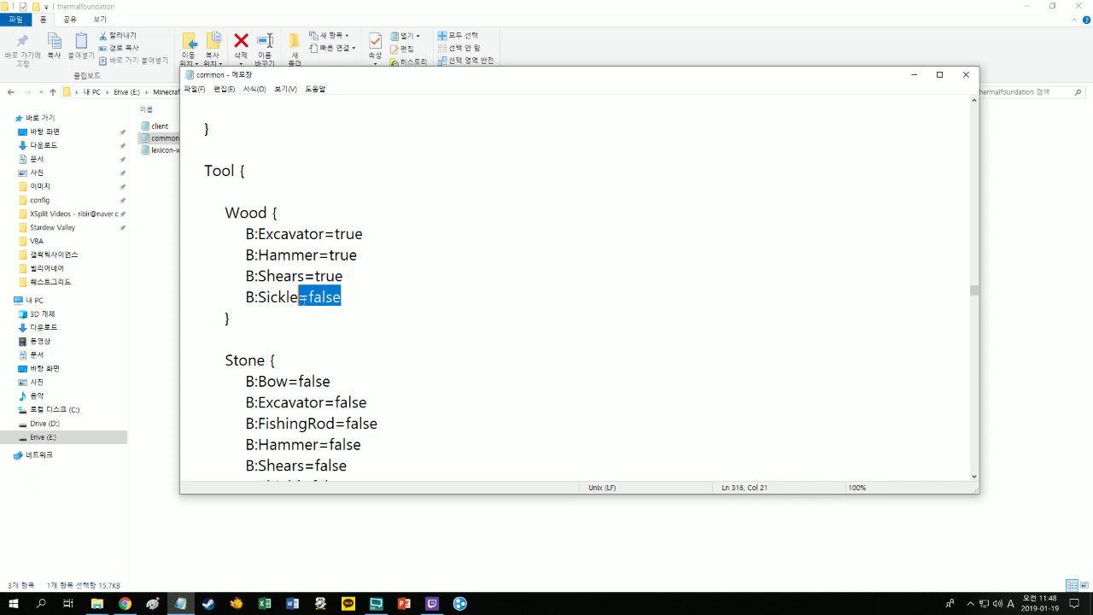
pyautogui.click(306, 298)
pyautogui.hotkey('shift', 'End')
pyautogui.write('true')
# - Set Bow, Excavator and FishingRod to true in the Stone tool block
pyautogui.scroll(-3, 371, 287)
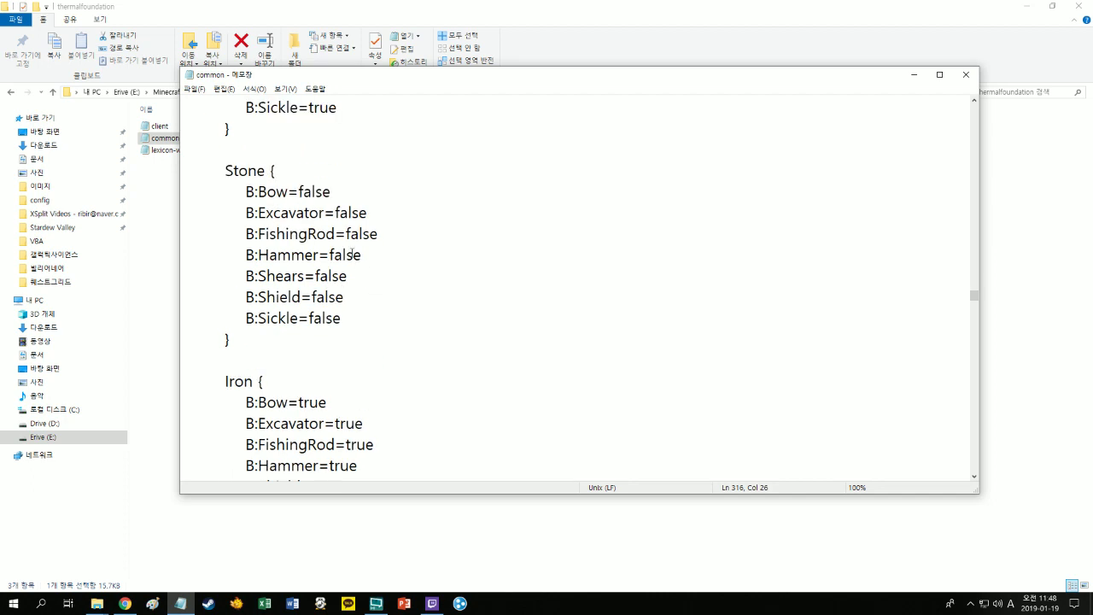
pyautogui.scroll(1, 388, 251)
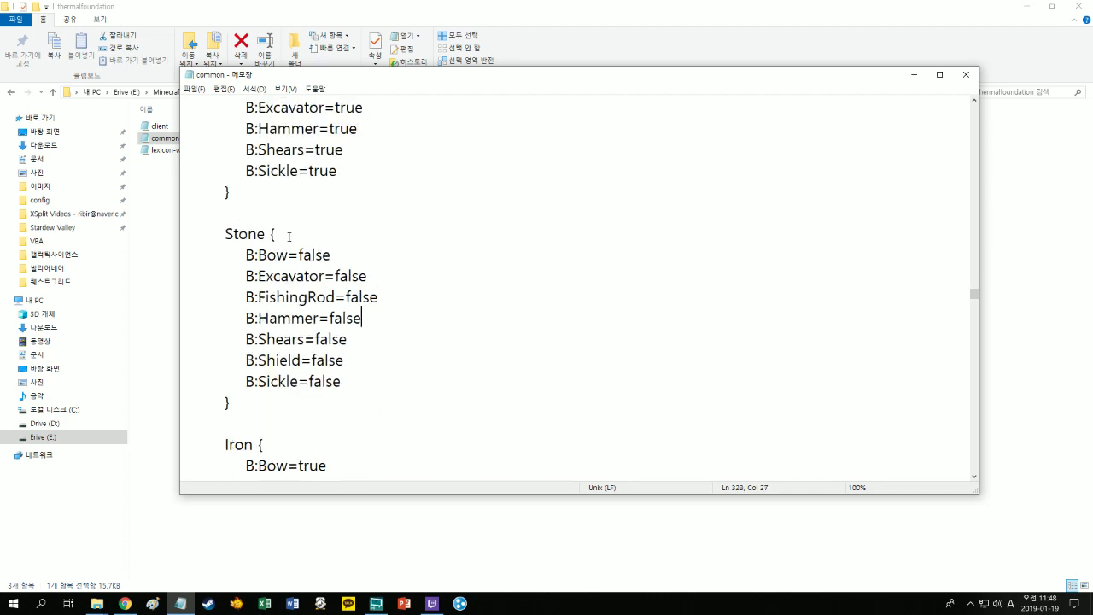
pyautogui.doubleClick(365, 255)
pyautogui.write('true')
pyautogui.doubleClick(350, 275)
pyautogui.write('true')
pyautogui.doubleClick(354, 297)
pyautogui.write('true')
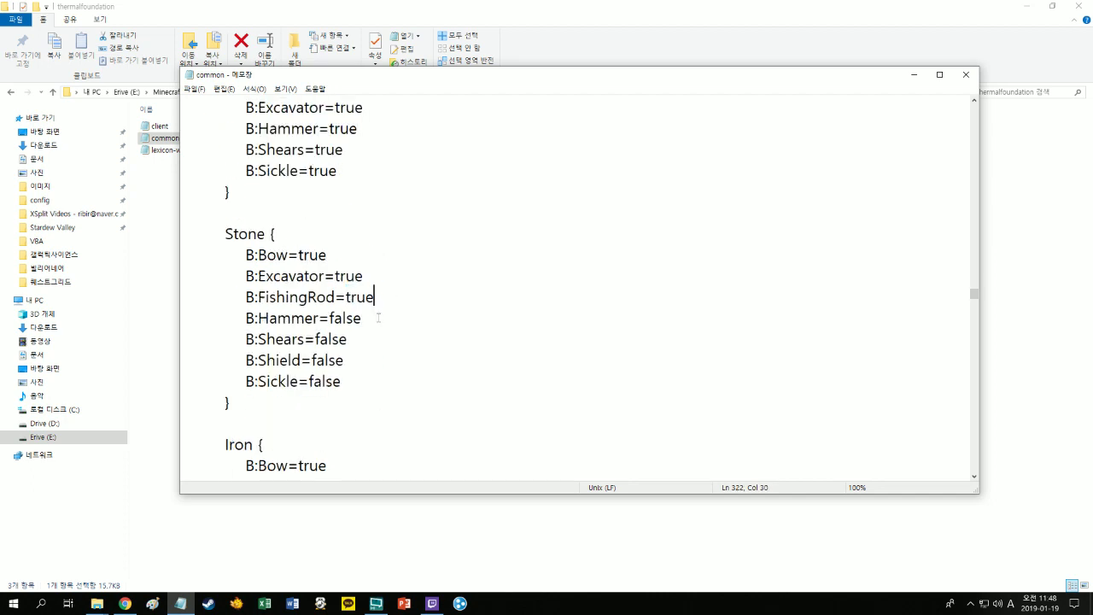
# - Set Hammer, Shears, Shield and Sickle to true in the Stone tool block
pyautogui.moveTo(374, 318); pyautogui.dragTo(343, 318)
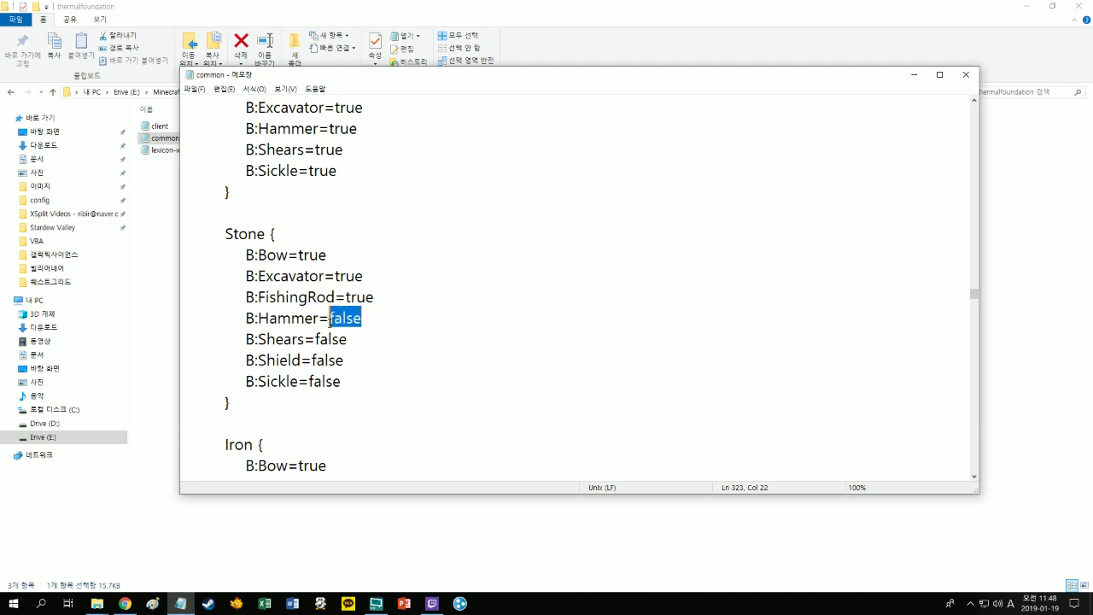
pyautogui.write('true')
pyautogui.doubleClick(330, 339)
pyautogui.write('true')
pyautogui.moveTo(345, 360); pyautogui.dragTo(314, 360)
pyautogui.write('true')
pyautogui.doubleClick(325, 382)
pyautogui.write('true')
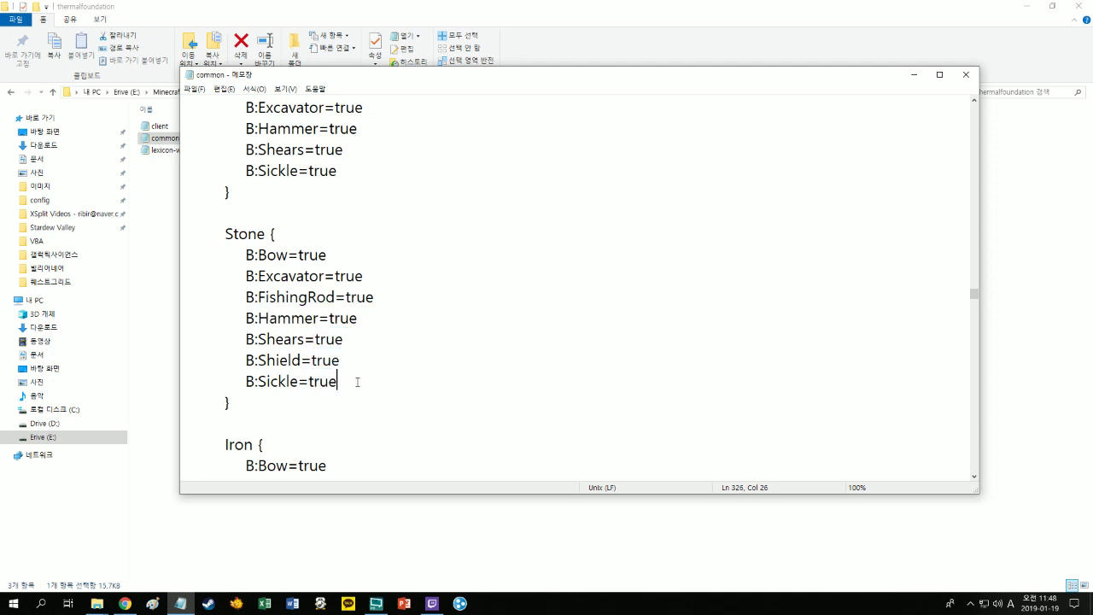
# - Skim the rest of the thermalfoundation common configuration, close it and go back to the config directory
pyautogui.moveTo(974, 298); pyautogui.dragTo(1013, 476)
pyautogui.click(965, 74)
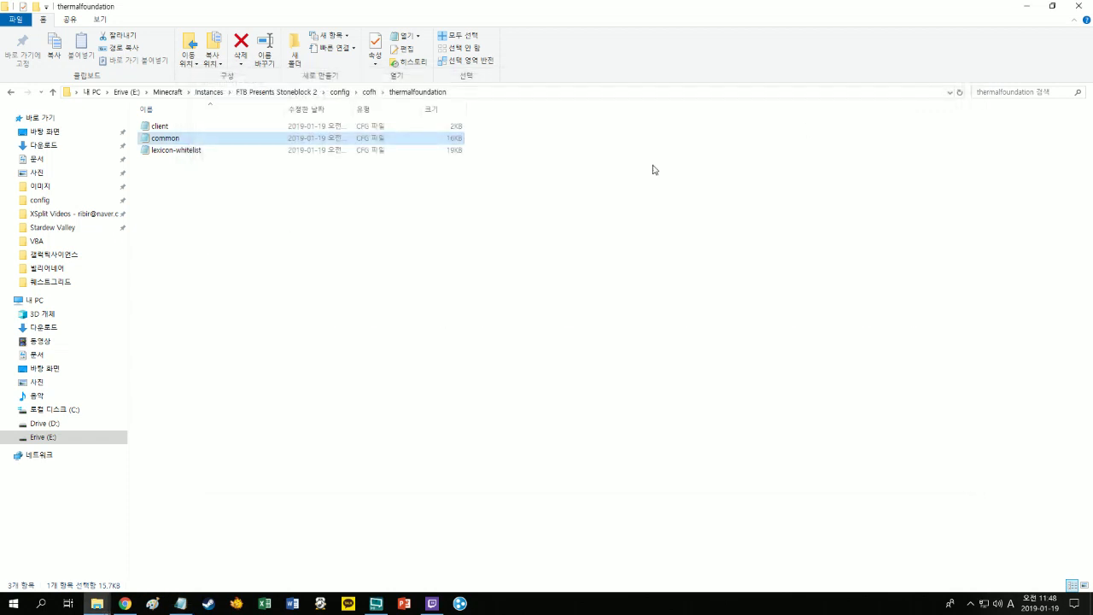
pyautogui.click(367, 96)
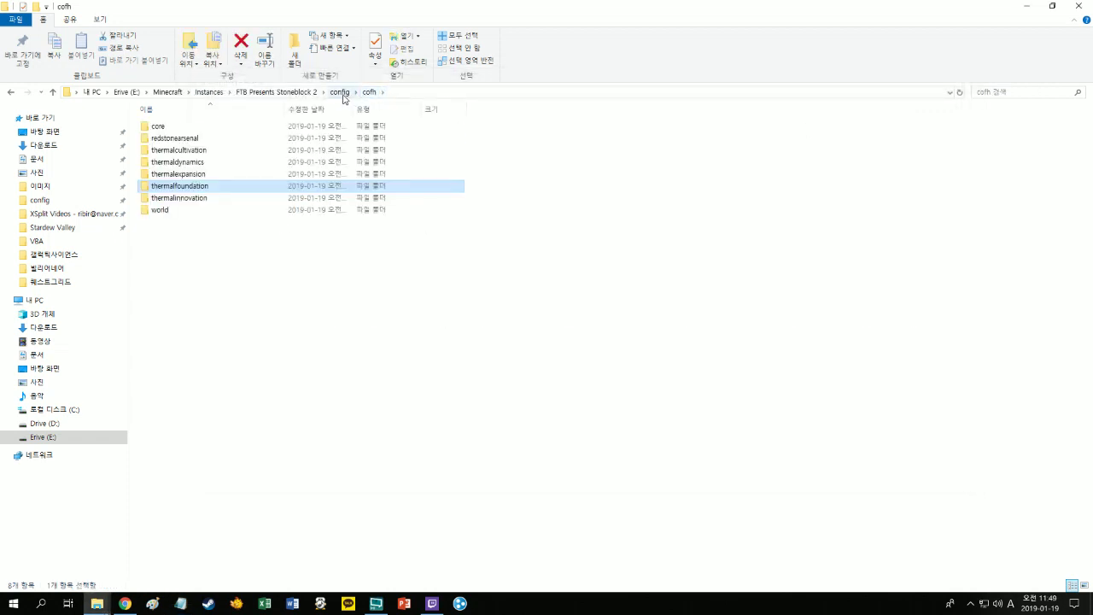
pyautogui.click(341, 95)
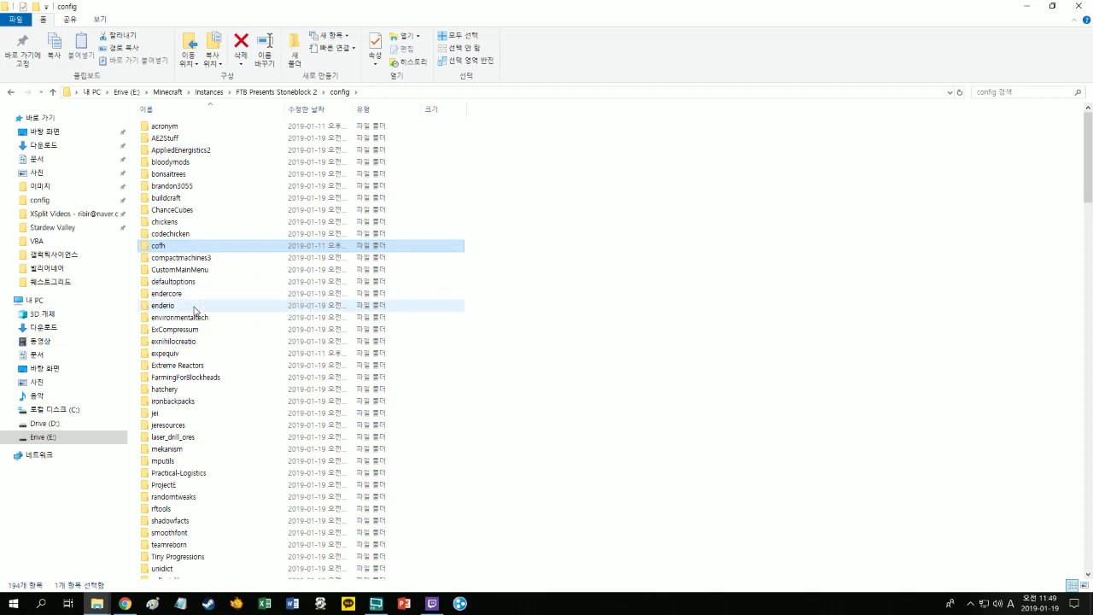
# - Go to the ExCompressum folder and check the ChickenStickRegistry and CompressedHammer files, closing each one
pyautogui.doubleClick(210, 329)
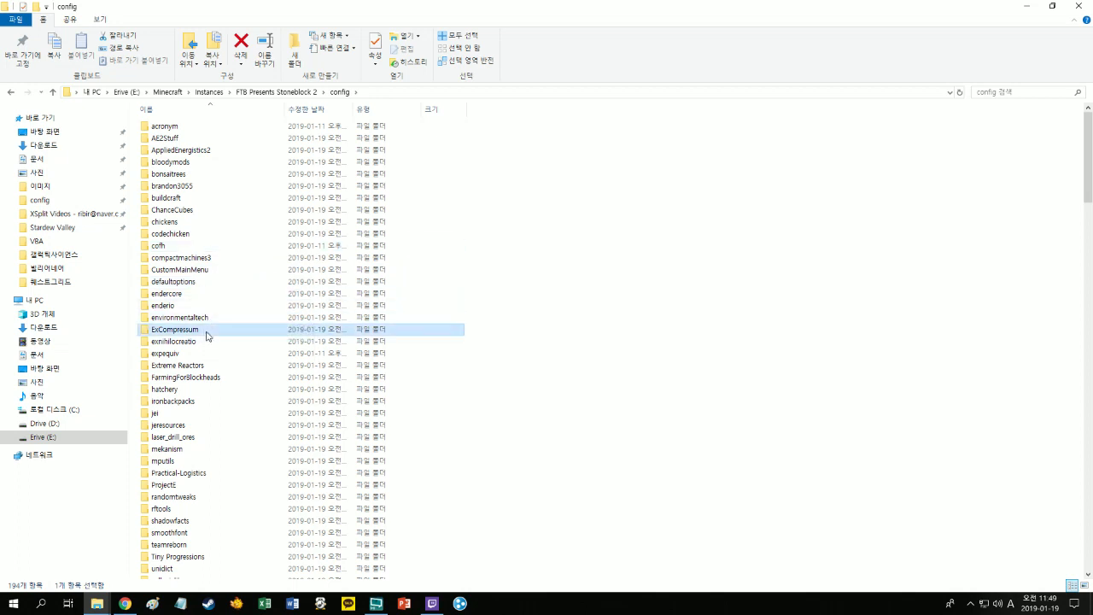
pyautogui.doubleClick(196, 126)
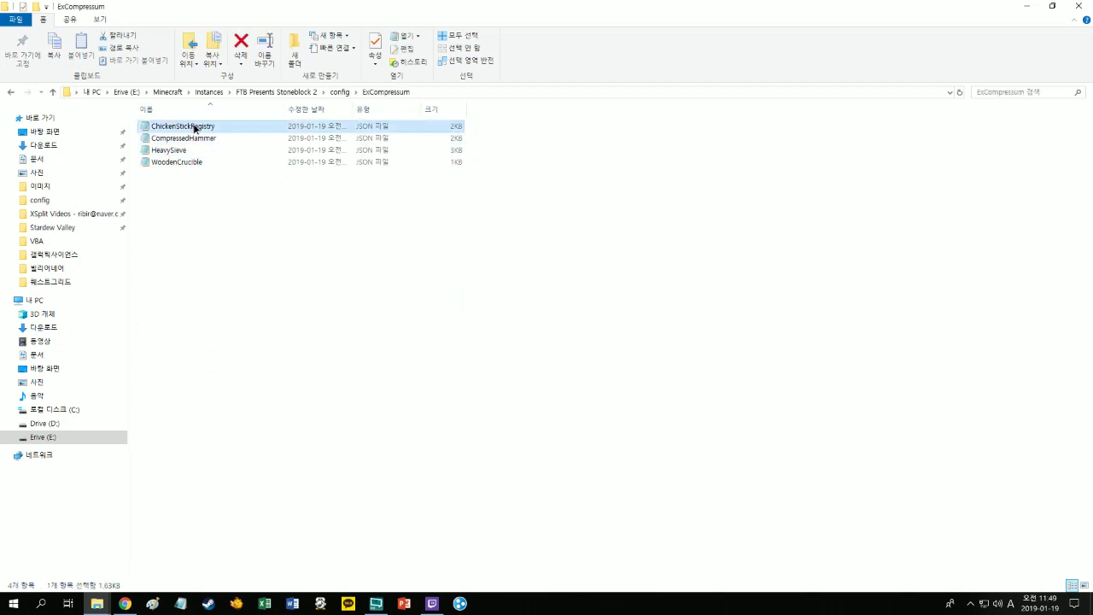
pyautogui.click(966, 75)
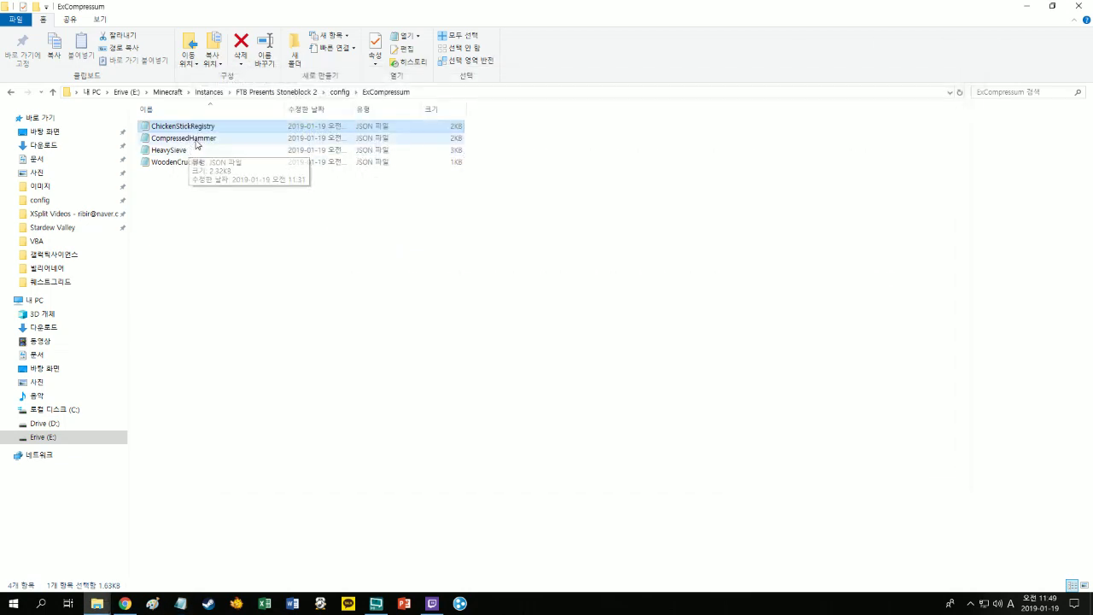
pyautogui.doubleClick(196, 139)
pyautogui.scroll(-7, 425, 279)
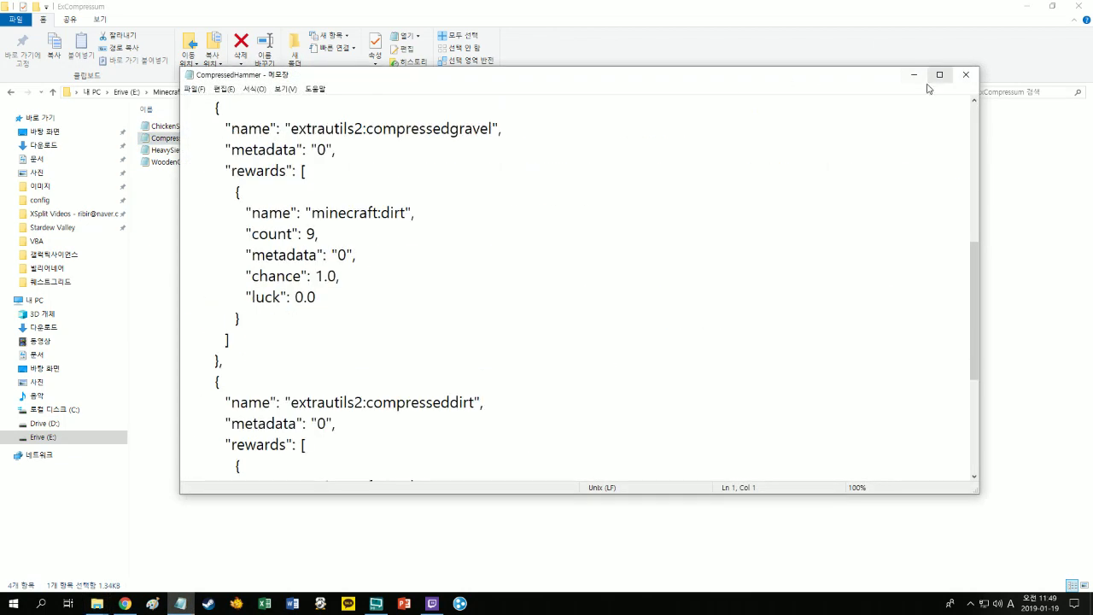
pyautogui.click(965, 74)
# - Check the HeavySieve file and read the WoodenCrucible file through to its example entry, closing both
pyautogui.doubleClick(187, 152)
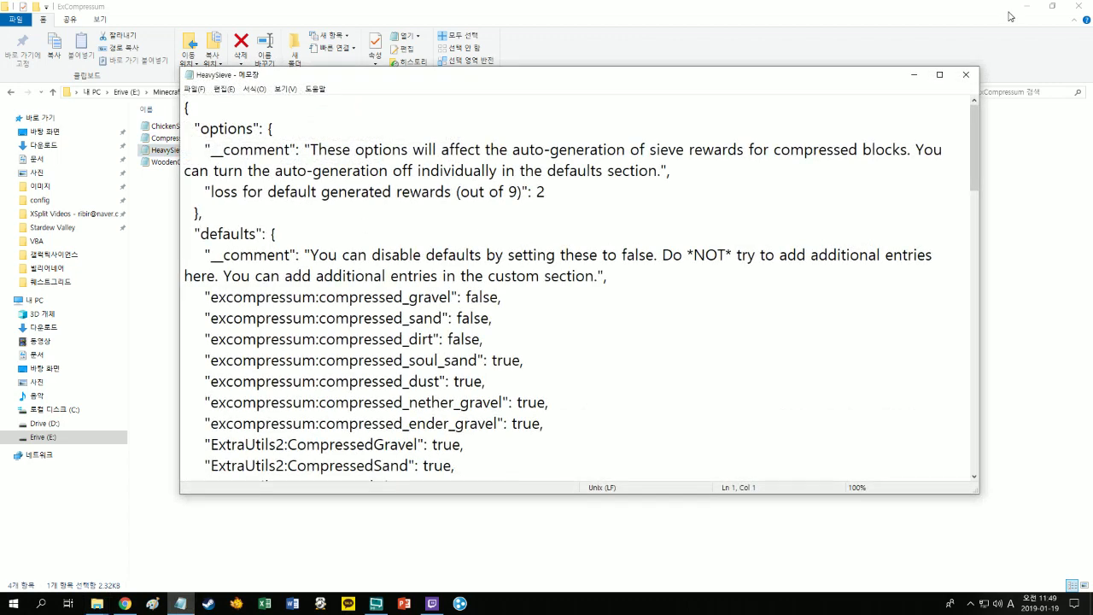
pyautogui.click(965, 74)
pyautogui.doubleClick(183, 162)
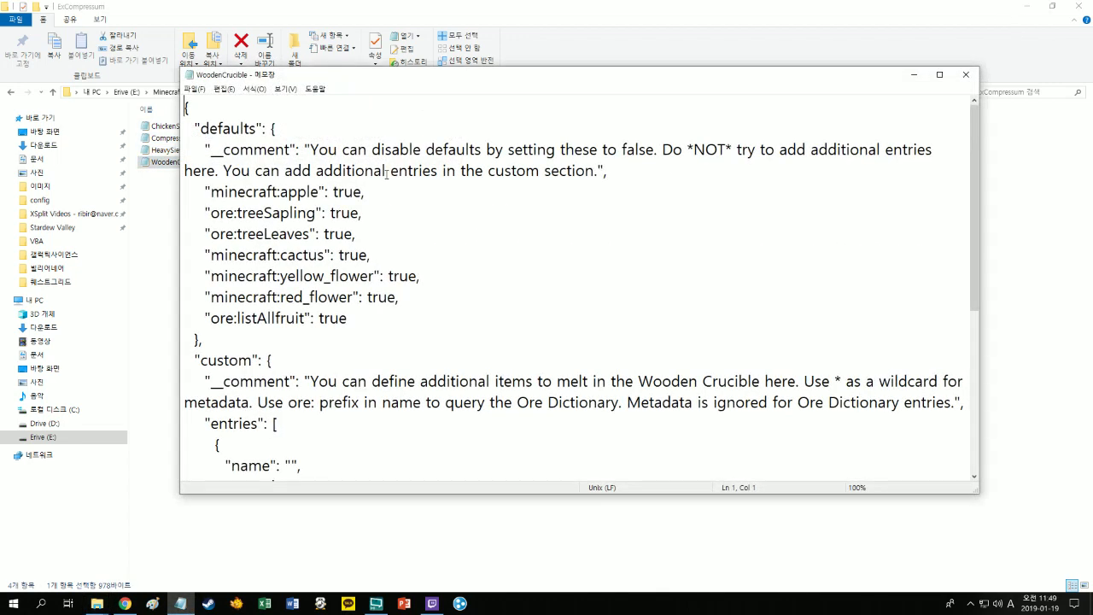
pyautogui.scroll(-5, 464, 271)
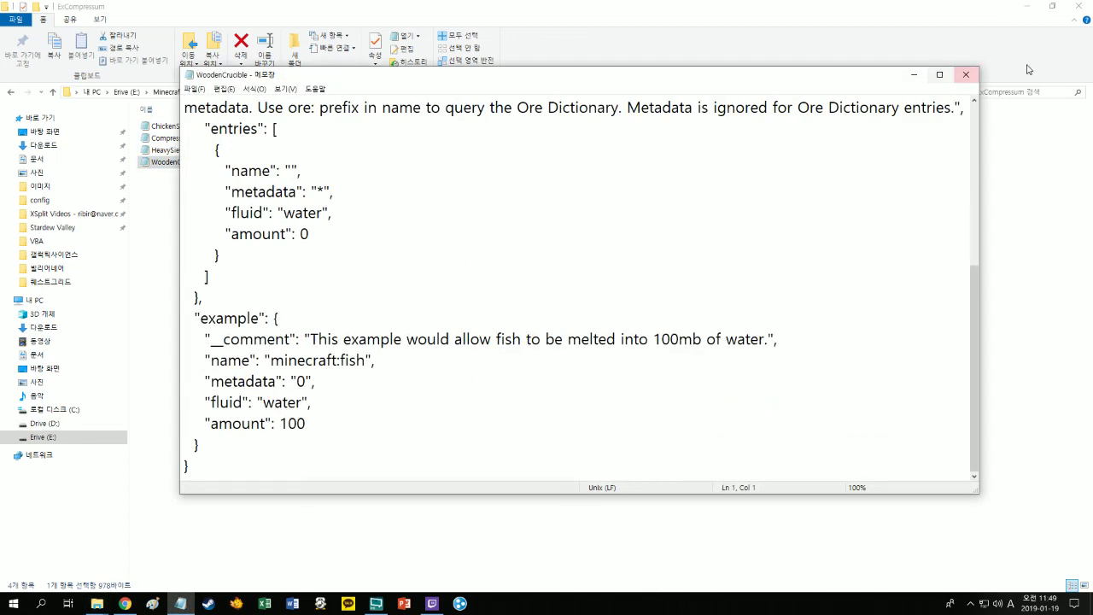
pyautogui.scroll(1, 495, 302)
pyautogui.scroll(-1, 476, 255)
pyautogui.moveTo(283, 423); pyautogui.dragTo(288, 423)
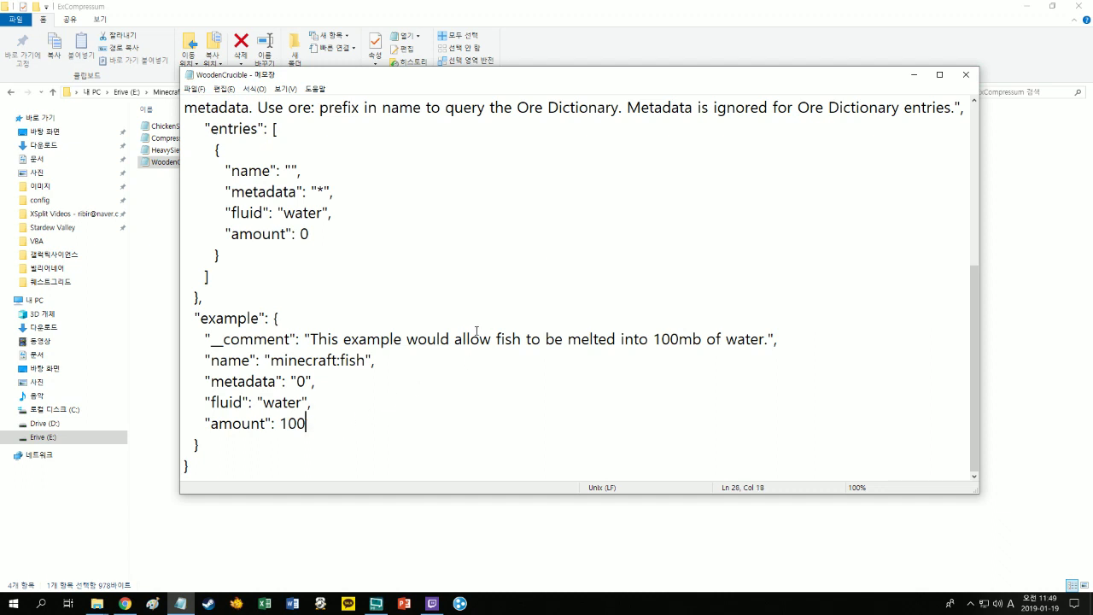
pyautogui.click(966, 74)
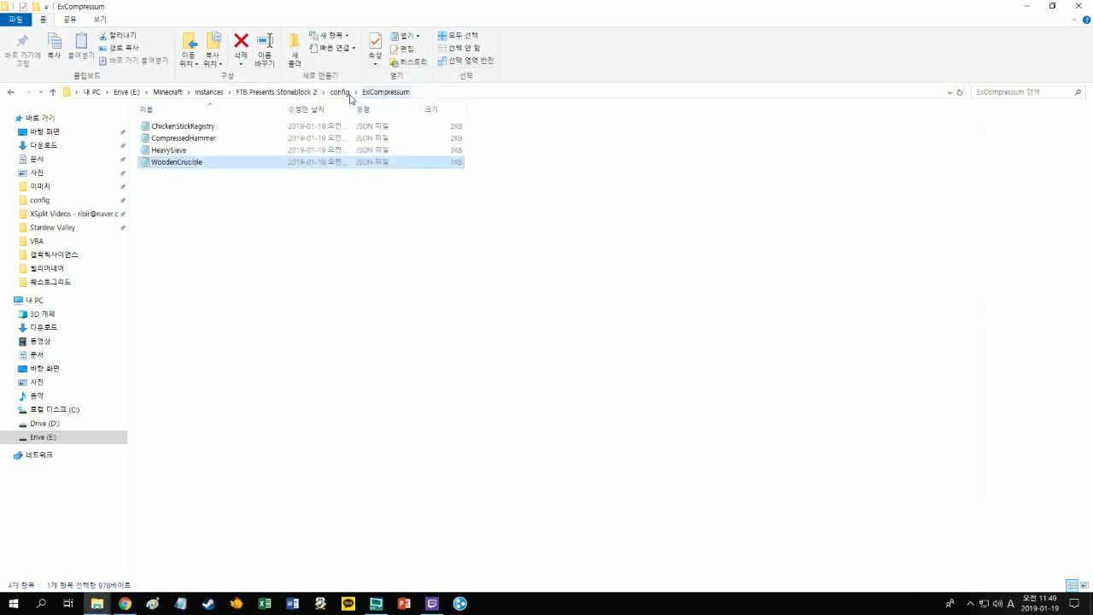
# - Go to the exnihilocreatio folder in config and check the BarrelLiquidBlacklistRegistry and CompostRegistry files
pyautogui.click(339, 91)
pyautogui.doubleClick(166, 341)
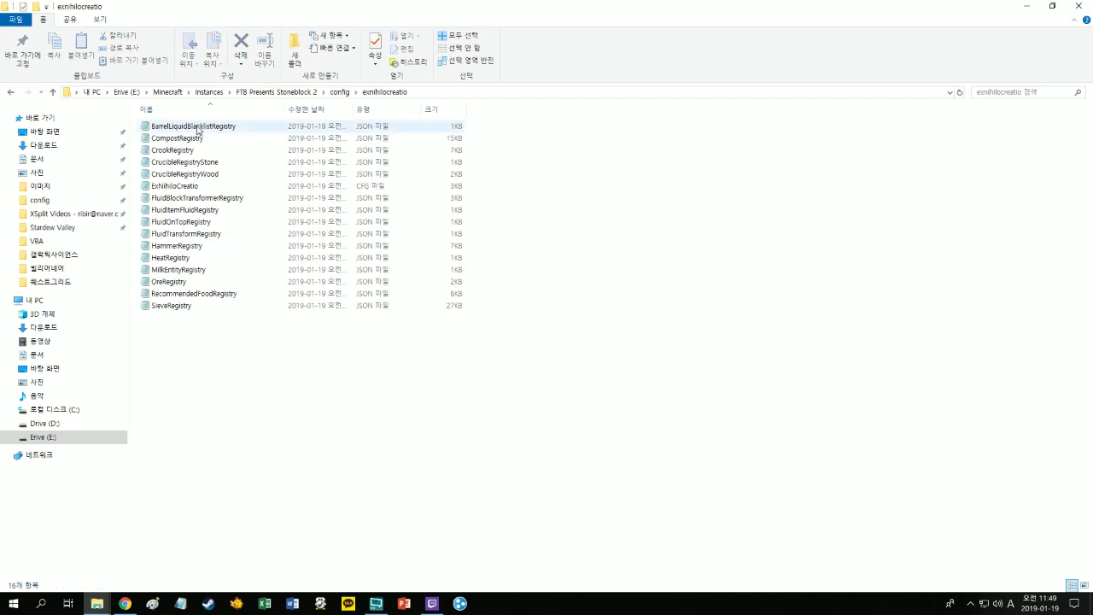
pyautogui.doubleClick(220, 130)
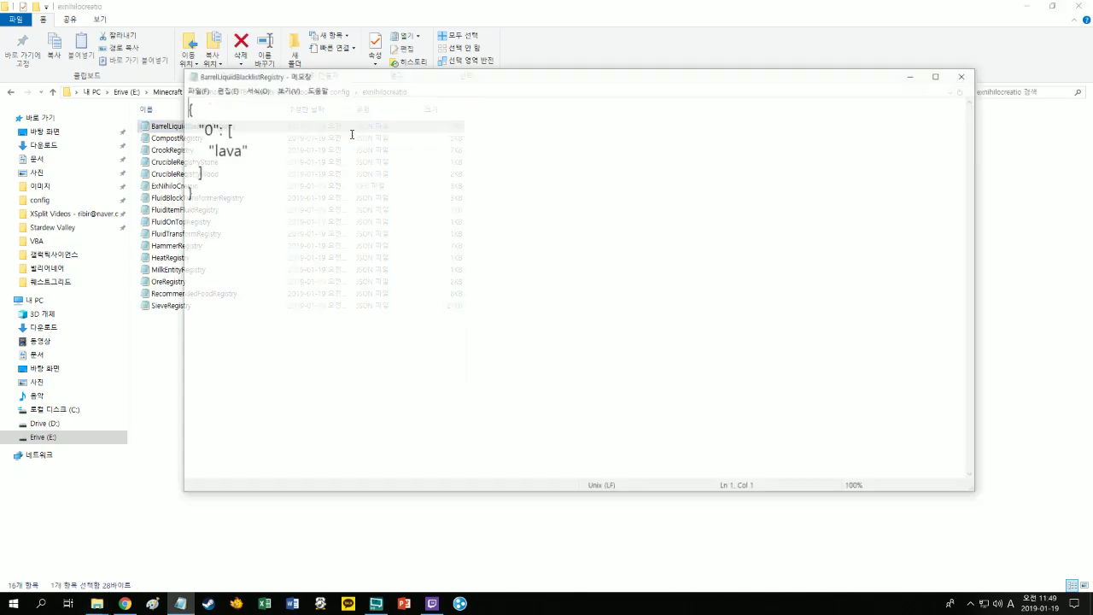
pyautogui.click(969, 74)
pyautogui.doubleClick(205, 139)
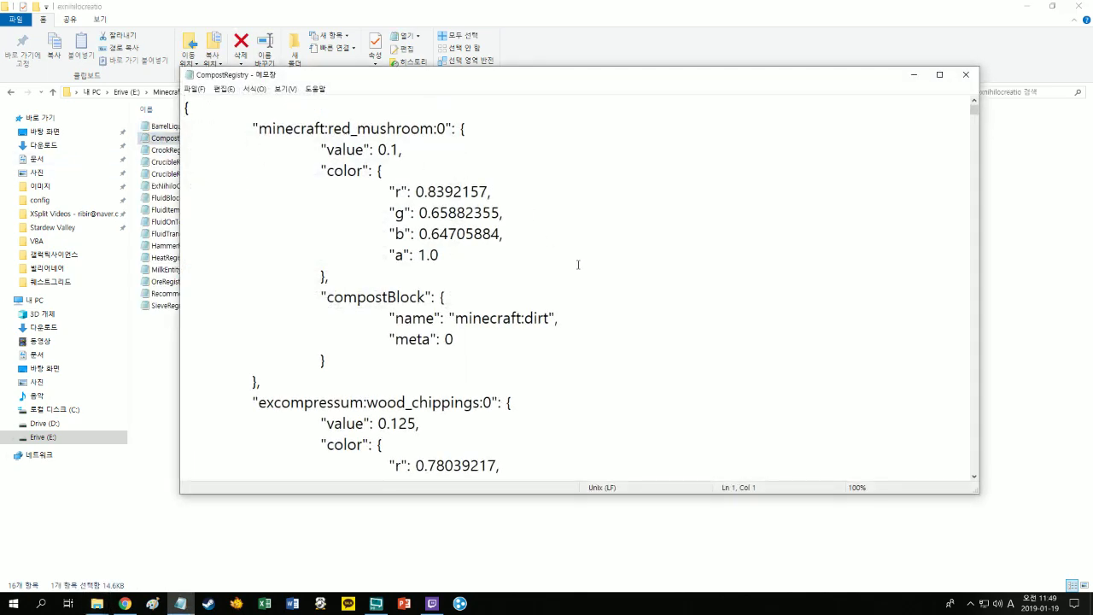
pyautogui.scroll(-5, 742, 195)
pyautogui.scroll(4, 950, 123)
pyautogui.click(965, 75)
# - Open the CrookRegistry file and examine the chance values of the leaves entries
pyautogui.doubleClick(179, 150)
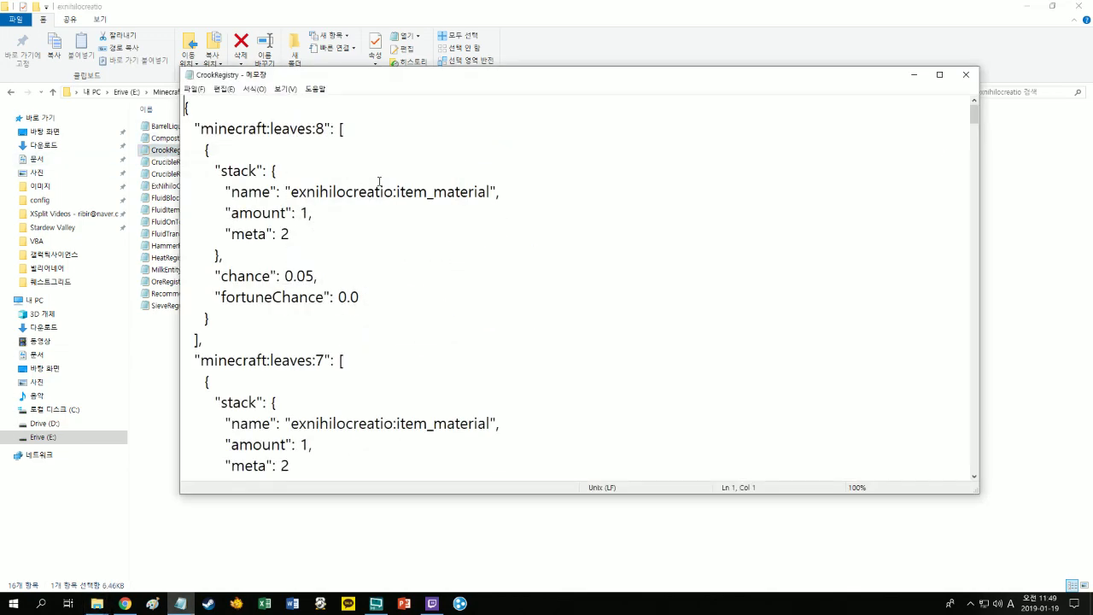
pyautogui.moveTo(284, 275); pyautogui.dragTo(306, 275)
pyautogui.scroll(-4, 265, 244)
pyautogui.scroll(3, 264, 244)
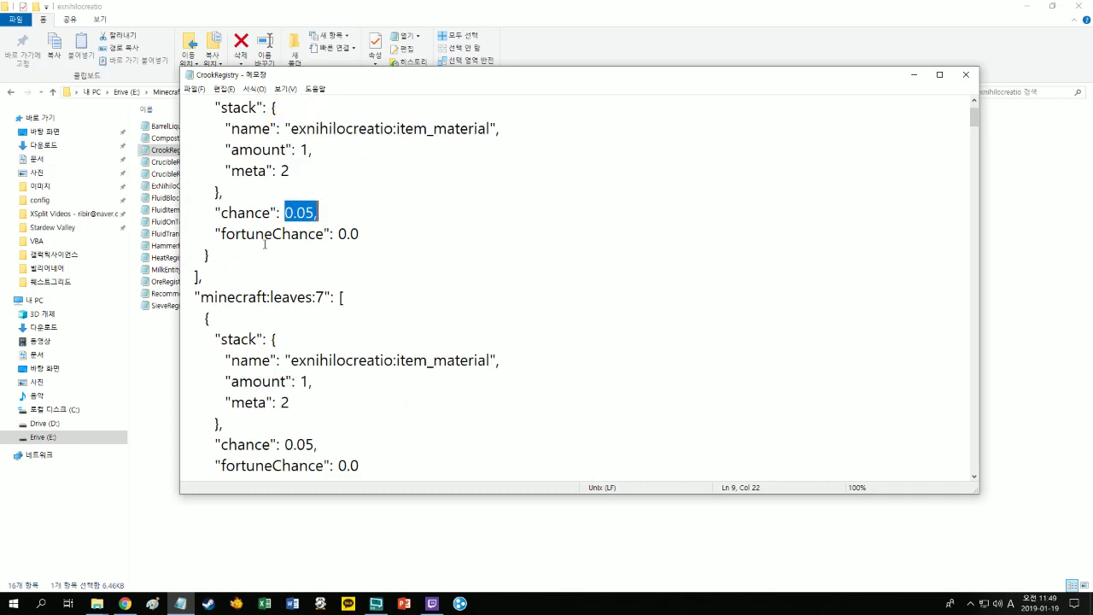
# - Replace every "chance": 0.05 in CrookRegistry with "chance": 0.5
pyautogui.moveTo(216, 212); pyautogui.dragTo(306, 212)
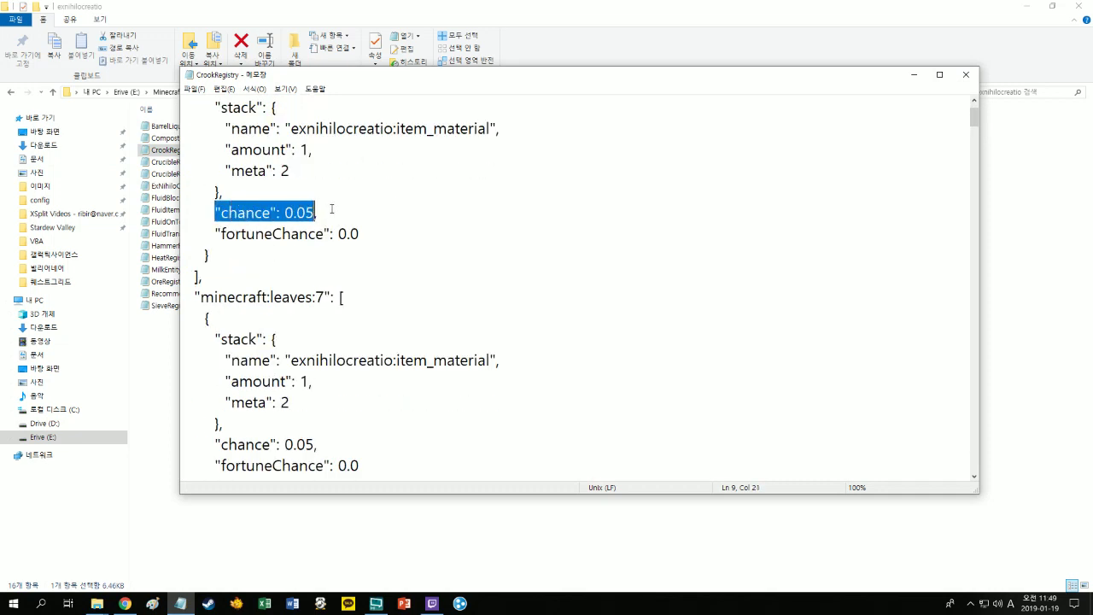
pyautogui.click(331, 208)
pyautogui.hotkey('ctrl', 'h')
pyautogui.press('Tab')
pyautogui.write('"chance": 0.05')
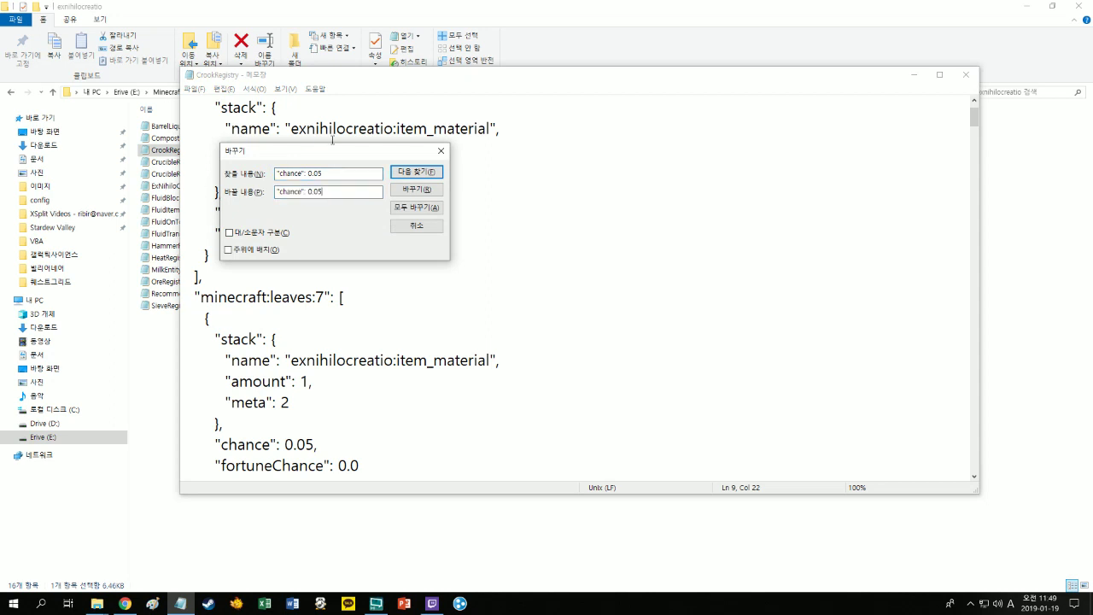
pyautogui.moveTo(334, 152); pyautogui.dragTo(598, 186)
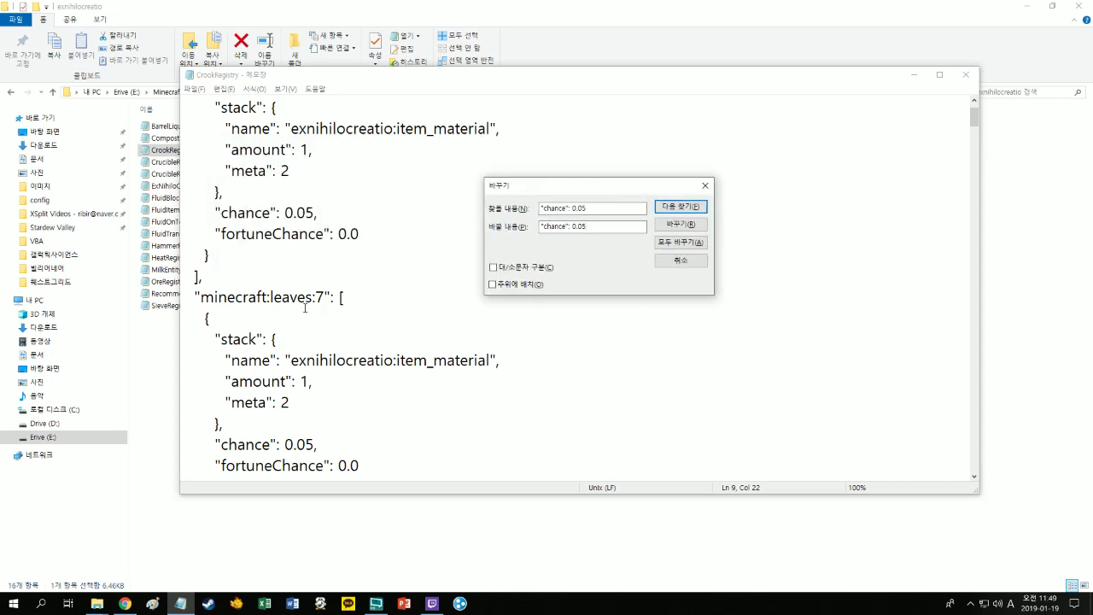
pyautogui.click(589, 212)
pyautogui.click(581, 227)
pyautogui.click(678, 261)
pyautogui.click(536, 249)
# - Check the chance values through the rest of CrookRegistry, then save and close the file
pyautogui.scroll(-15, 547, 257)
pyautogui.scroll(4, 547, 261)
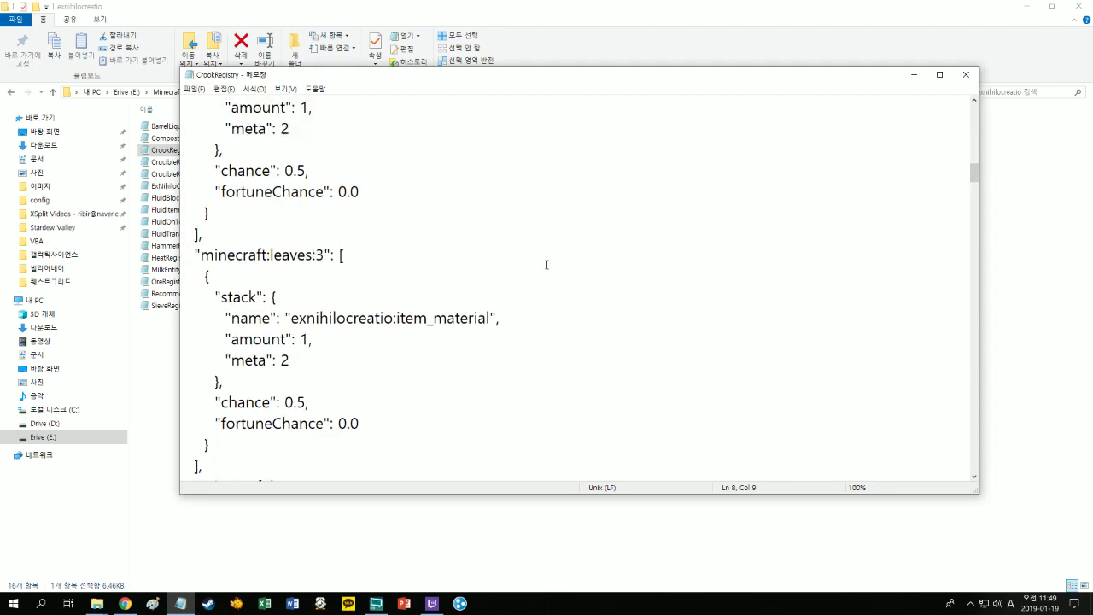
pyautogui.moveTo(974, 179); pyautogui.dragTo(980, 382)
pyautogui.click(967, 75)
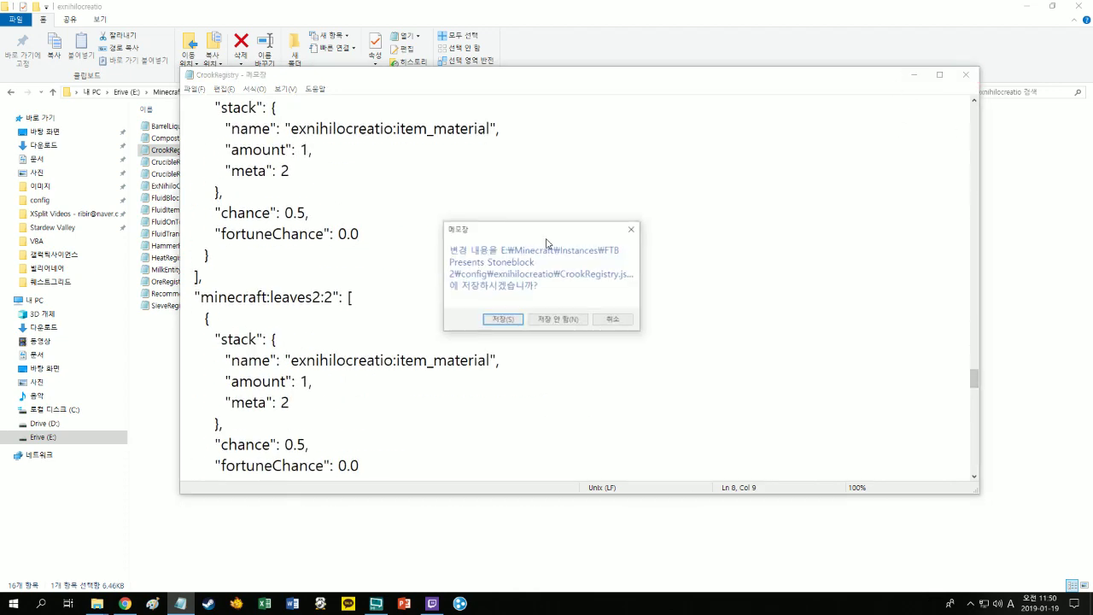
pyautogui.click(500, 318)
# - Check the CrucibleRegistryStone and CrucibleRegistryWood files, closing each one
pyautogui.doubleClick(202, 162)
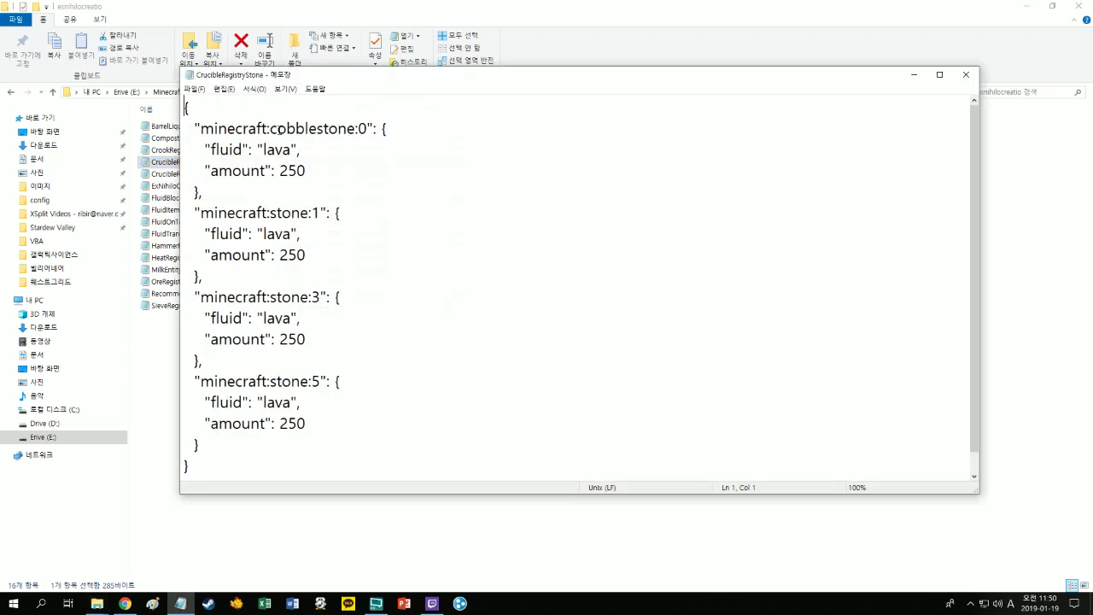
pyautogui.scroll(-1, 363, 216)
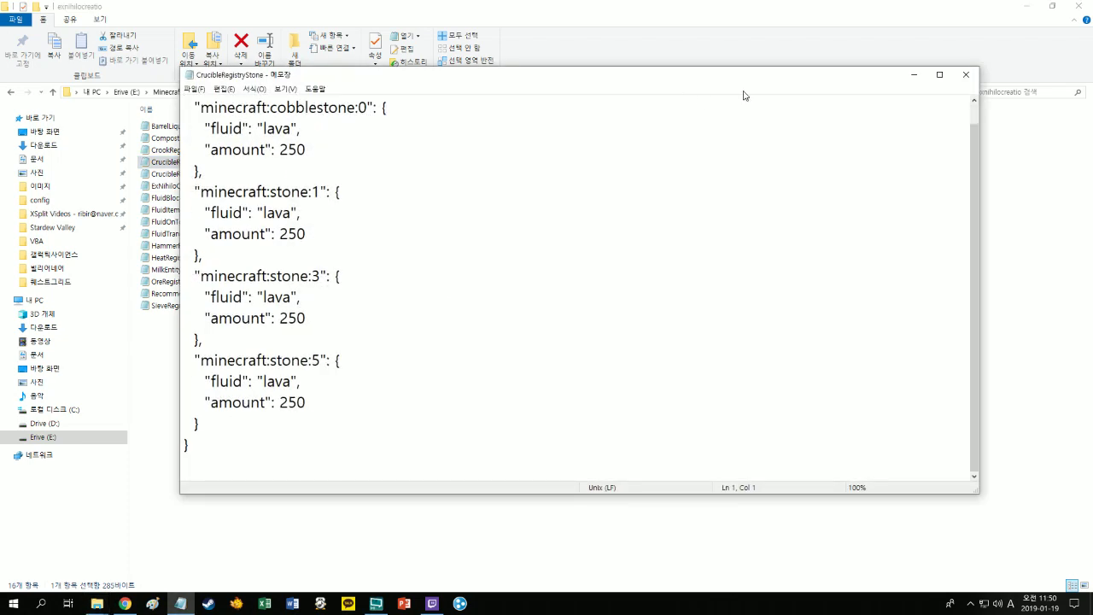
pyautogui.click(966, 75)
pyautogui.doubleClick(275, 176)
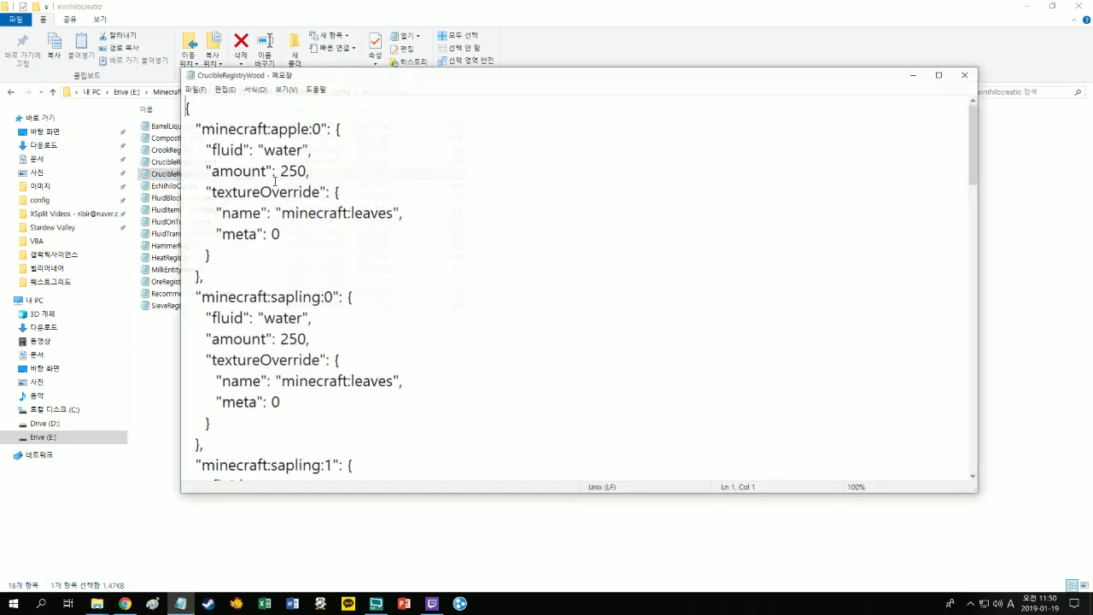
pyautogui.scroll(-7, 419, 250)
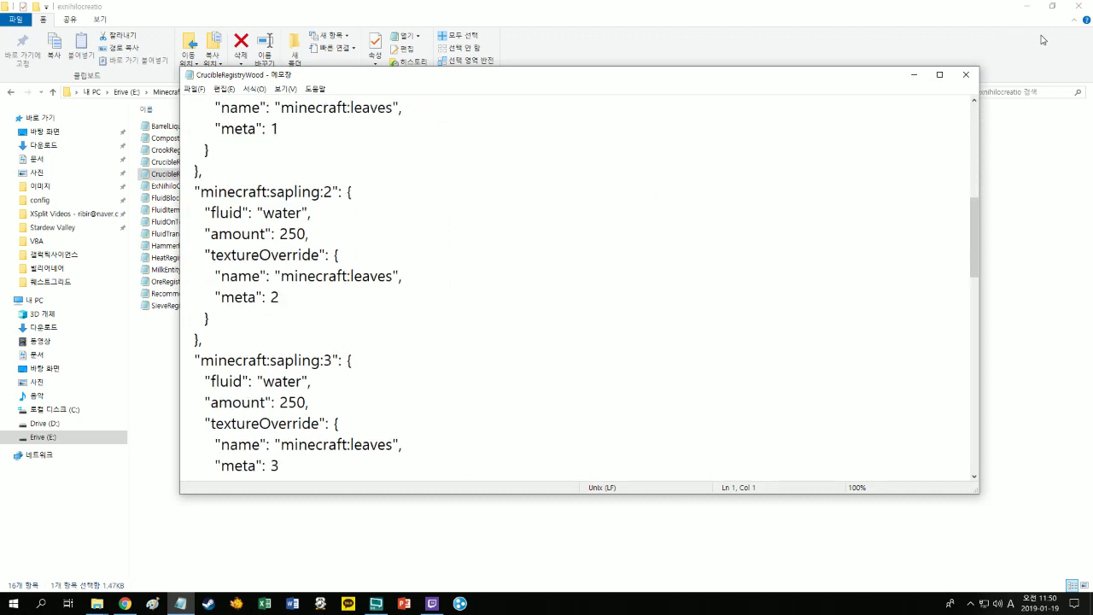
pyautogui.click(965, 74)
# - Open the ExNihiloCreatio config file and lower the composting section's ticksToFormDirt value
pyautogui.doubleClick(231, 184)
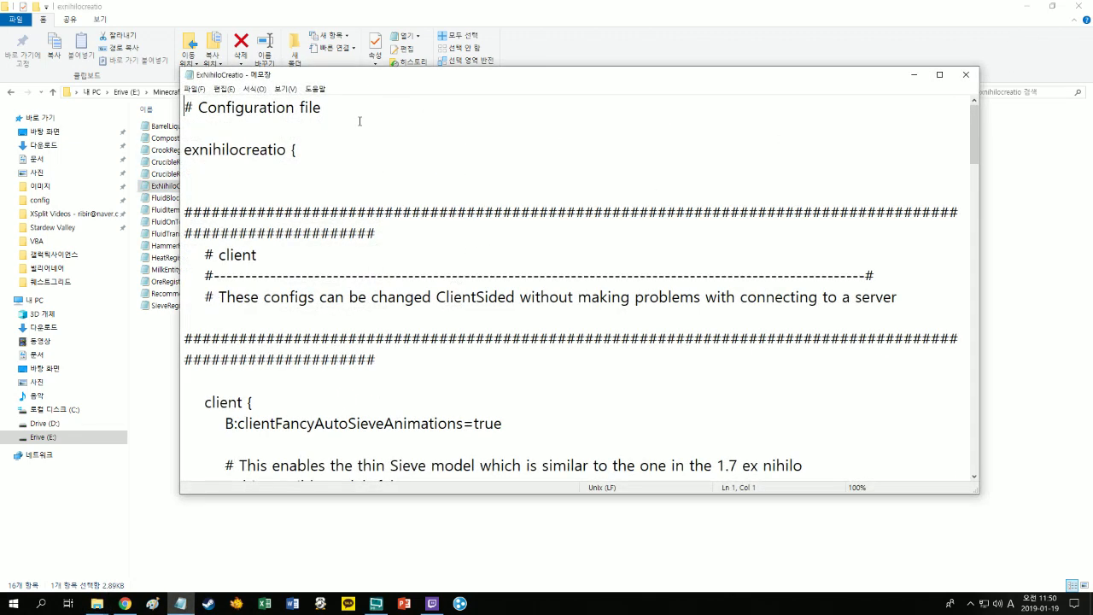
pyautogui.scroll(-6, 439, 287)
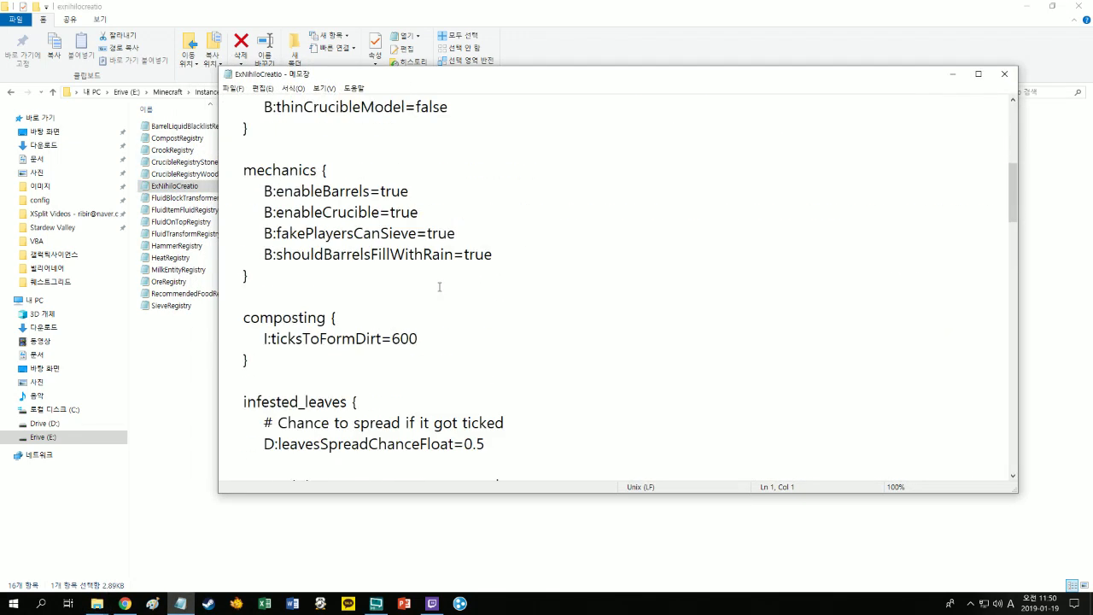
pyautogui.scroll(-2, 439, 286)
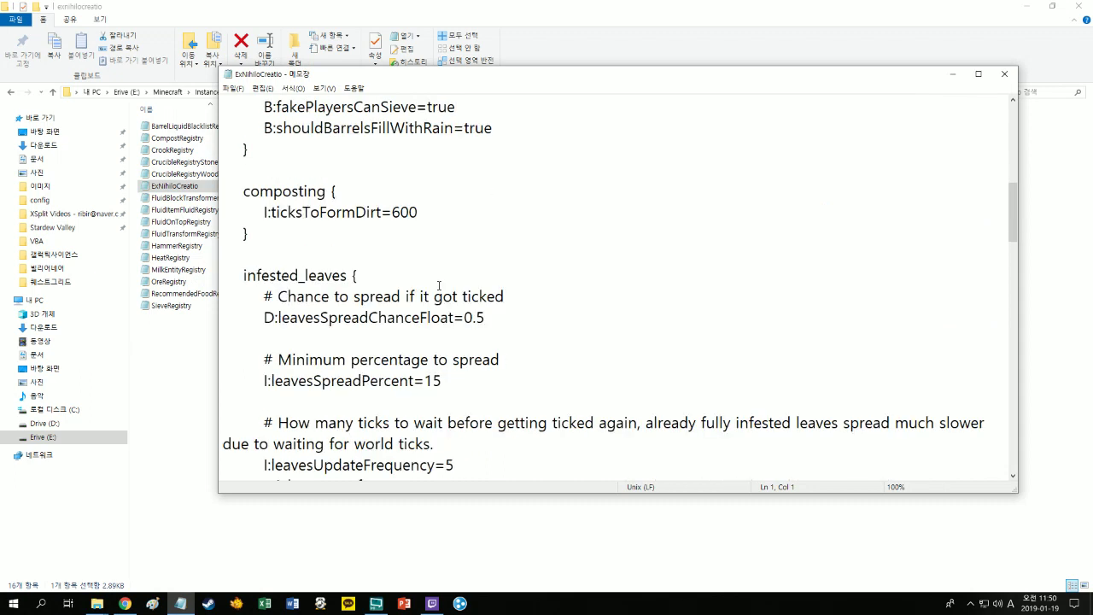
pyautogui.scroll(1, 433, 282)
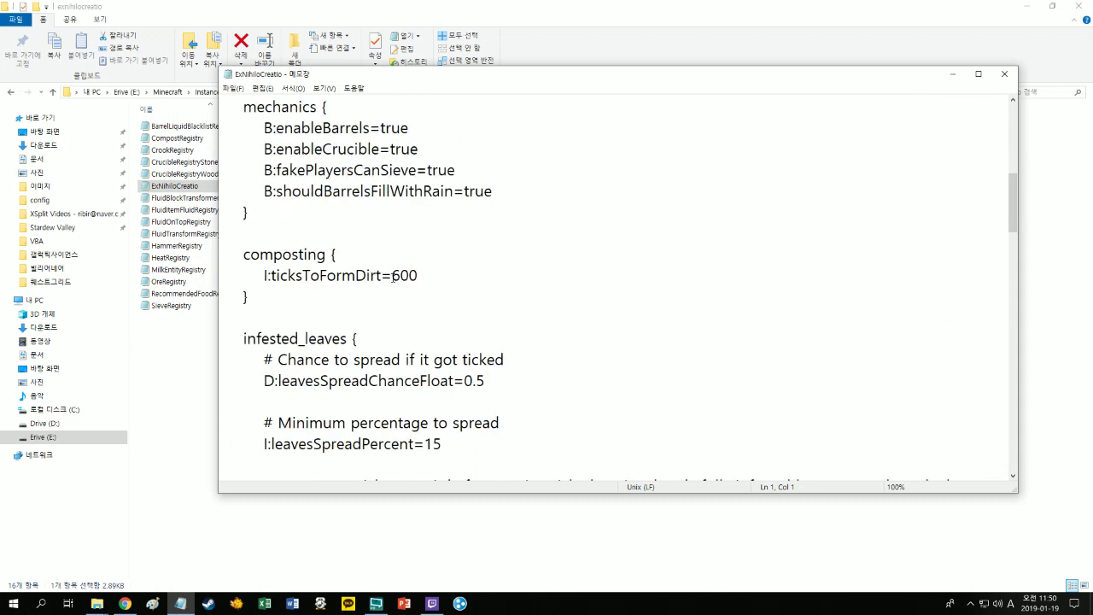
pyautogui.moveTo(392, 275); pyautogui.dragTo(401, 275)
pyautogui.write('1')
pyautogui.click(422, 275)
pyautogui.write('6')
pyautogui.click(435, 275)
pyautogui.press('BackSpace')
pyautogui.scroll(-3, 446, 275)
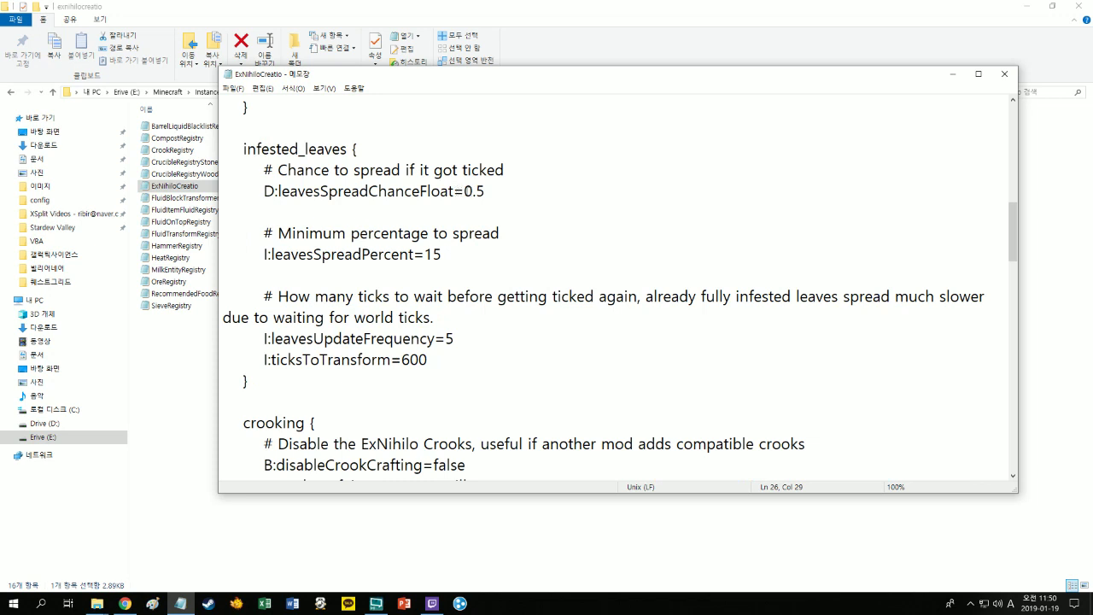
# - Set leavesSpreadChanceFloat to 0.25 and look over the other infested_leaves settings
pyautogui.moveTo(486, 191); pyautogui.dragTo(474, 191)
pyautogui.write('25')
pyautogui.click(468, 251)
pyautogui.moveTo(424, 253); pyautogui.dragTo(453, 255)
pyautogui.click(452, 255)
pyautogui.scroll(-2, 480, 321)
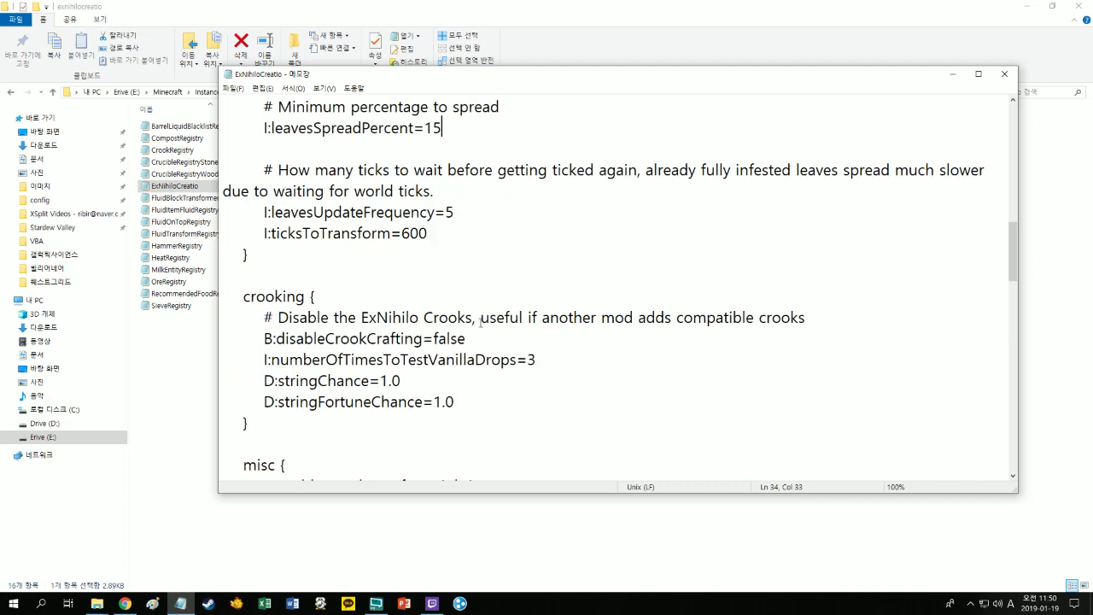
pyautogui.scroll(1, 480, 320)
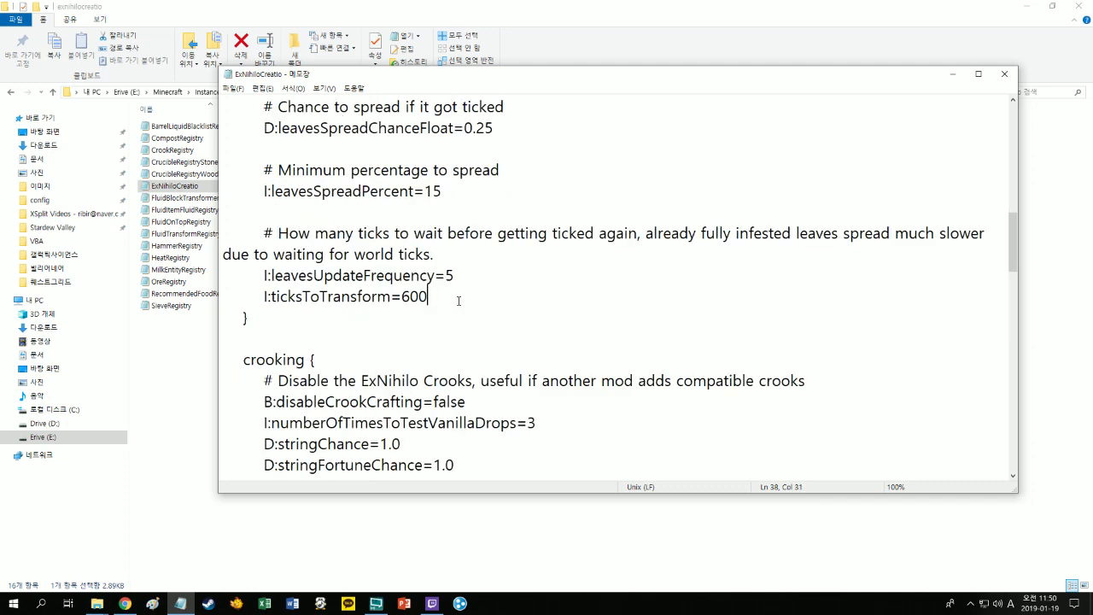
# - Look over the crooking and misc sections and set the sieve section's meshMaxStackSize to 25
pyautogui.scroll(-5, 465, 292)
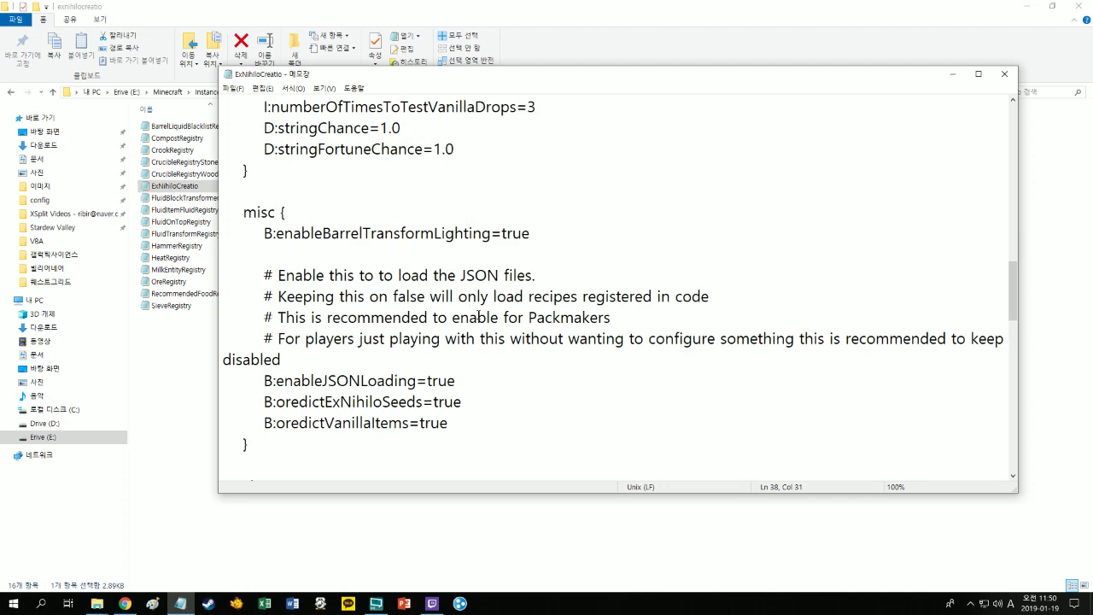
pyautogui.scroll(1, 477, 317)
pyautogui.scroll(1, 478, 315)
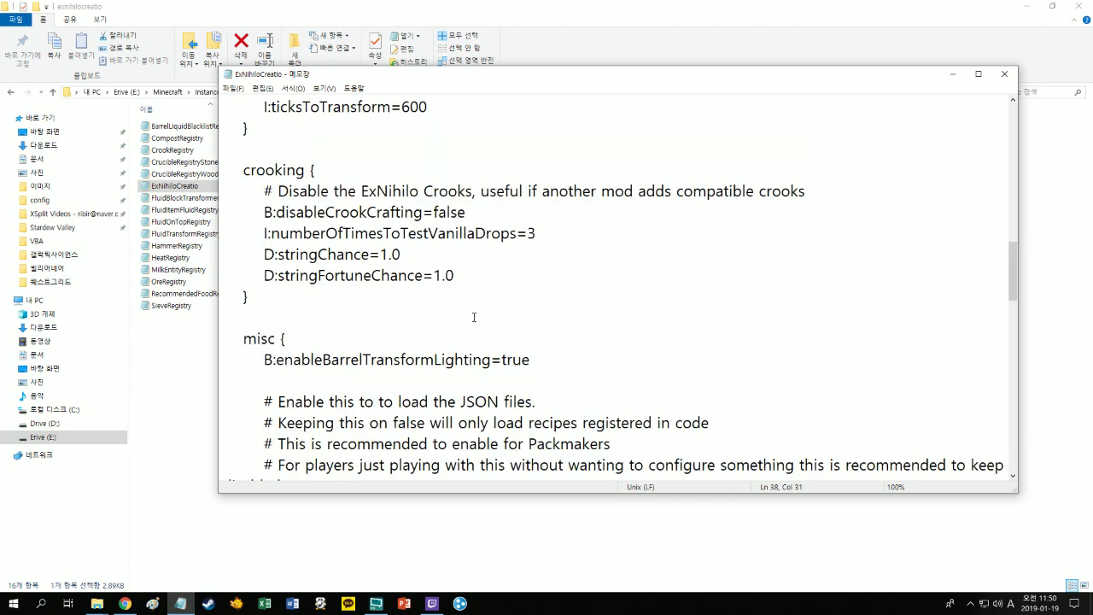
pyautogui.scroll(-10, 474, 317)
pyautogui.scroll(2, 473, 316)
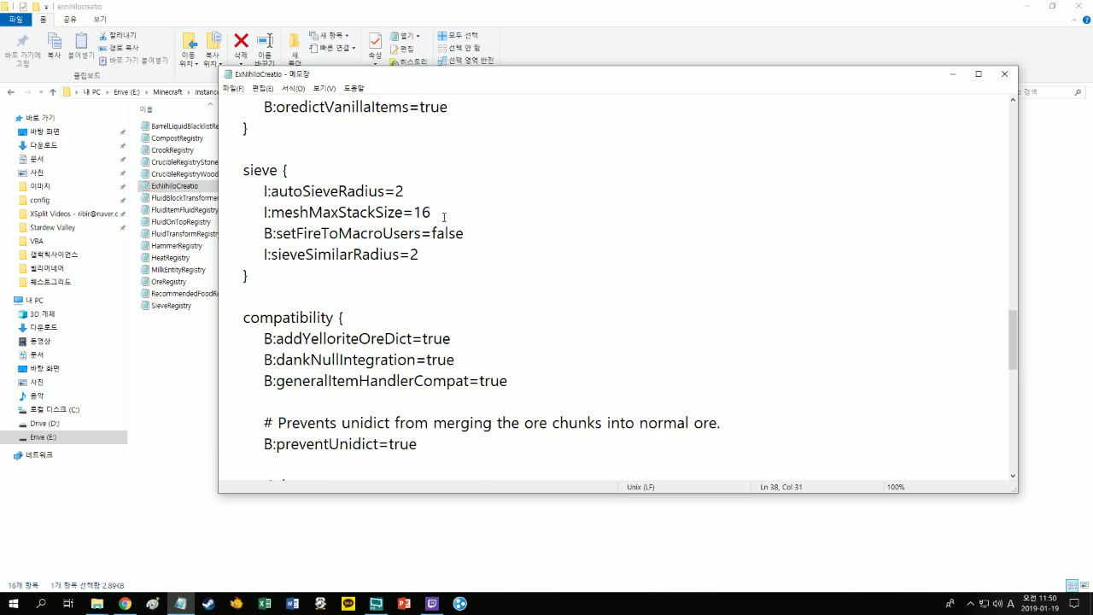
pyautogui.moveTo(414, 212); pyautogui.dragTo(437, 211)
pyautogui.write('25')
# - Read through the remaining compatibility, crucible, world and ore settings, then save and close the ExNihiloCreatio file
pyautogui.scroll(-4, 470, 344)
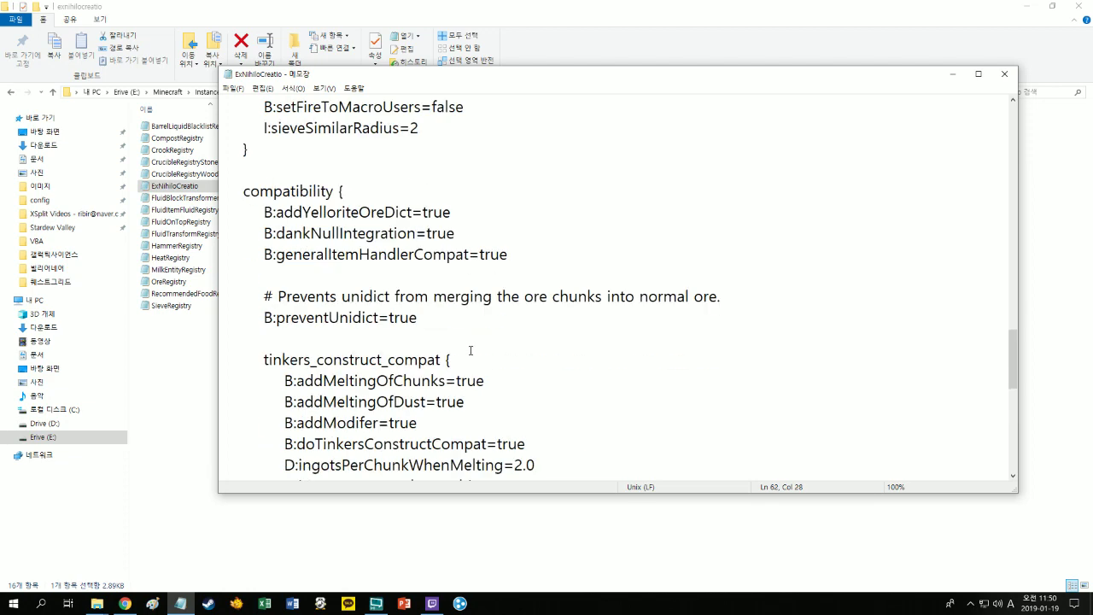
pyautogui.scroll(-5, 470, 344)
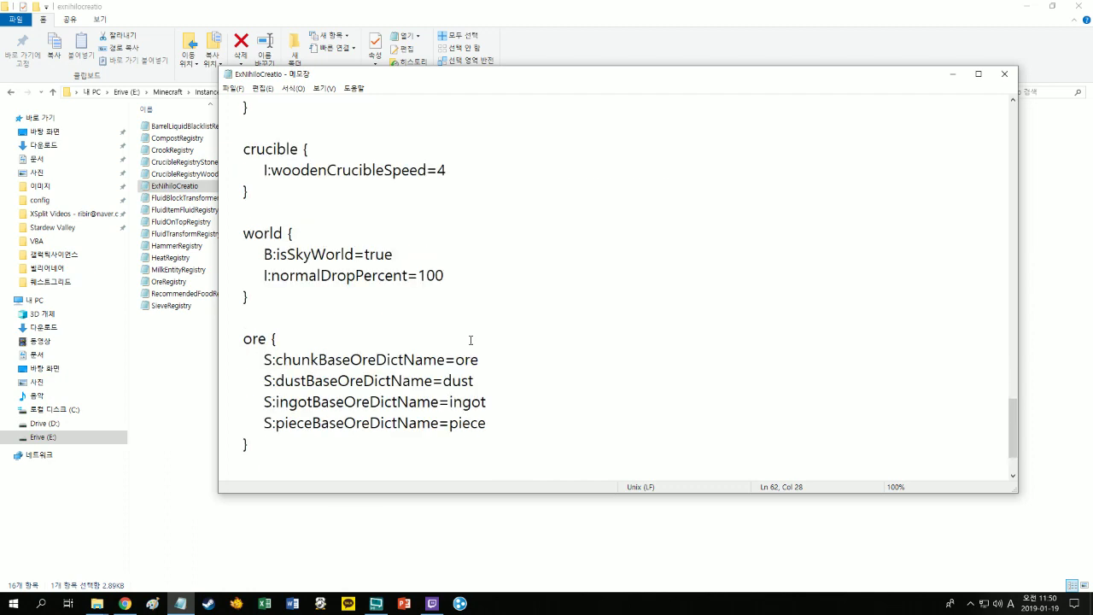
pyautogui.scroll(1, 469, 340)
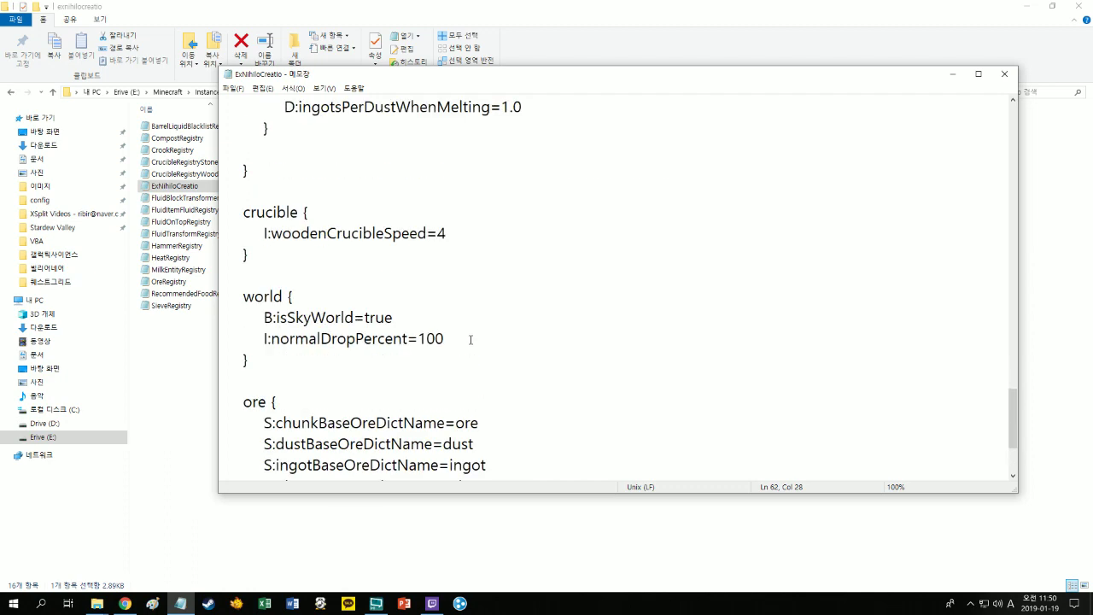
pyautogui.doubleClick(441, 233)
pyautogui.click(459, 245)
pyautogui.scroll(-1, 477, 294)
pyautogui.click(482, 280)
pyautogui.scroll(-2, 485, 295)
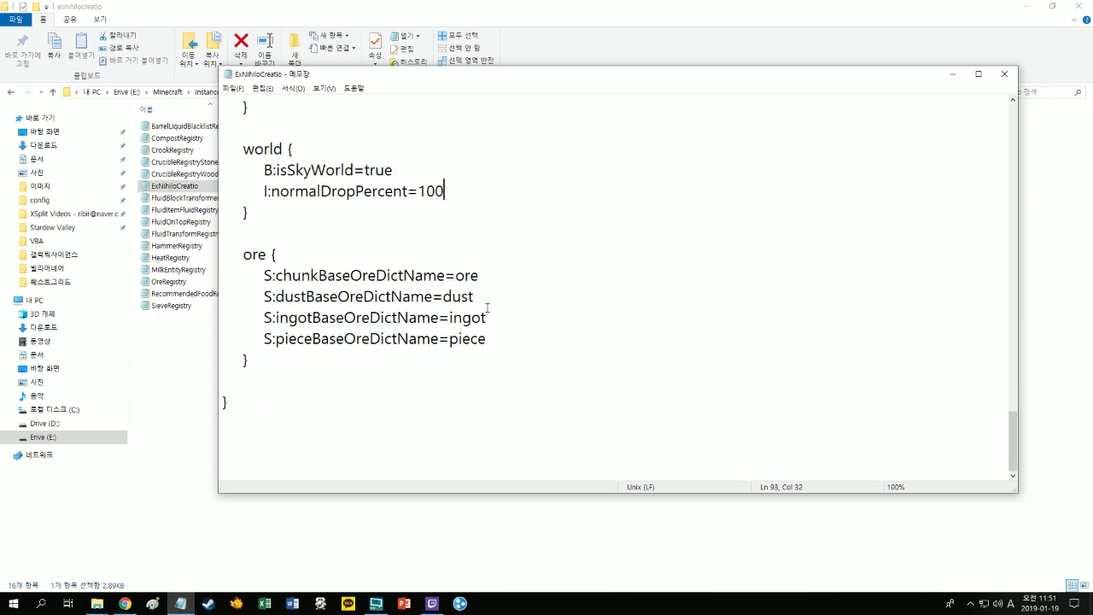
pyautogui.click(1004, 73)
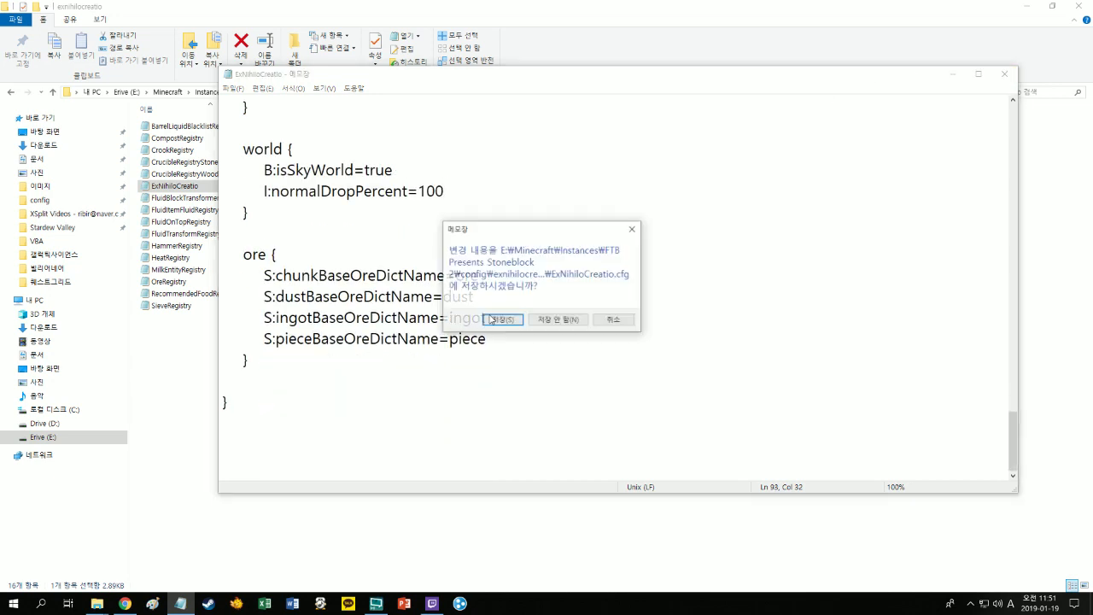
pyautogui.click(496, 321)
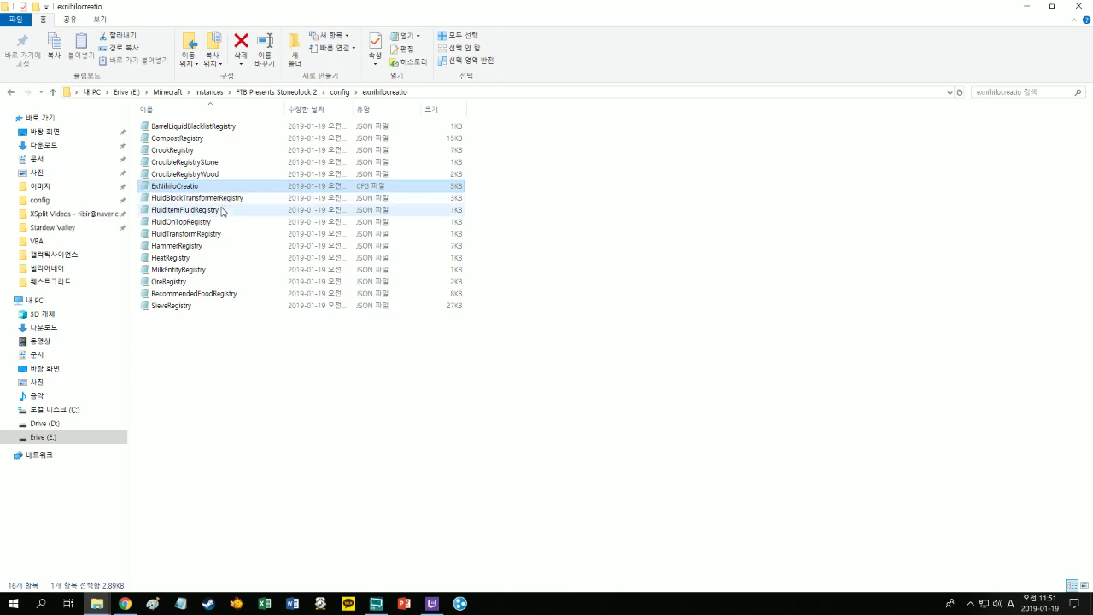
# - Open the HammerRegistry file and replace every "amount": 1 with "amount": 4
pyautogui.doubleClick(205, 246)
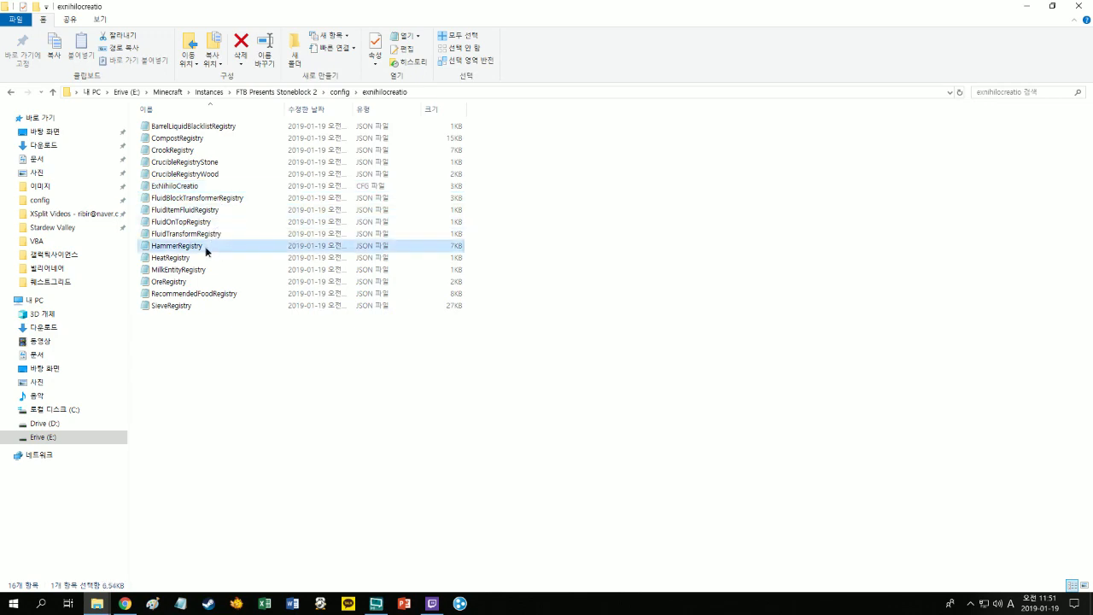
pyautogui.moveTo(425, 79); pyautogui.dragTo(461, 88)
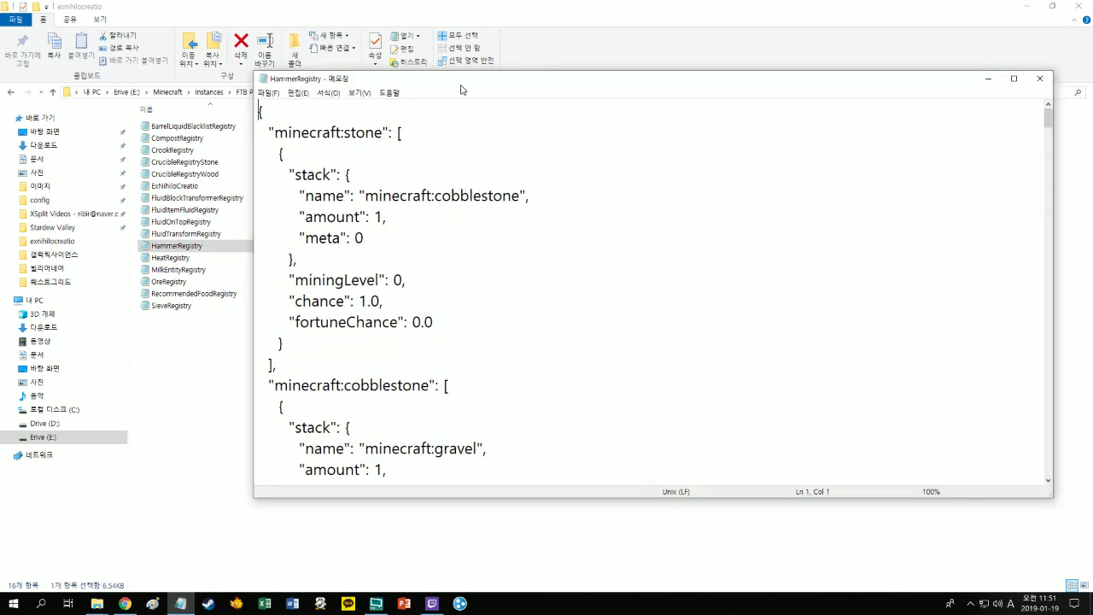
pyautogui.moveTo(297, 220); pyautogui.dragTo(385, 220)
pyautogui.hotkey('ctrl', 'c')
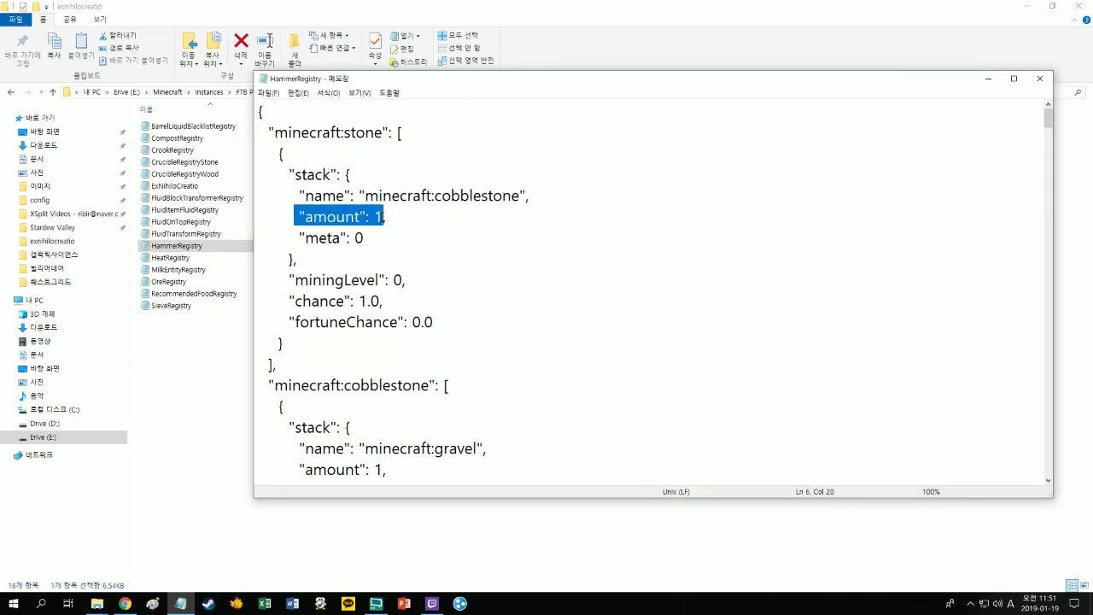
pyautogui.click(415, 213)
pyautogui.hotkey('ctrl', 'h')
pyautogui.press('Tab')
pyautogui.hotkey('ctrl', 'v')
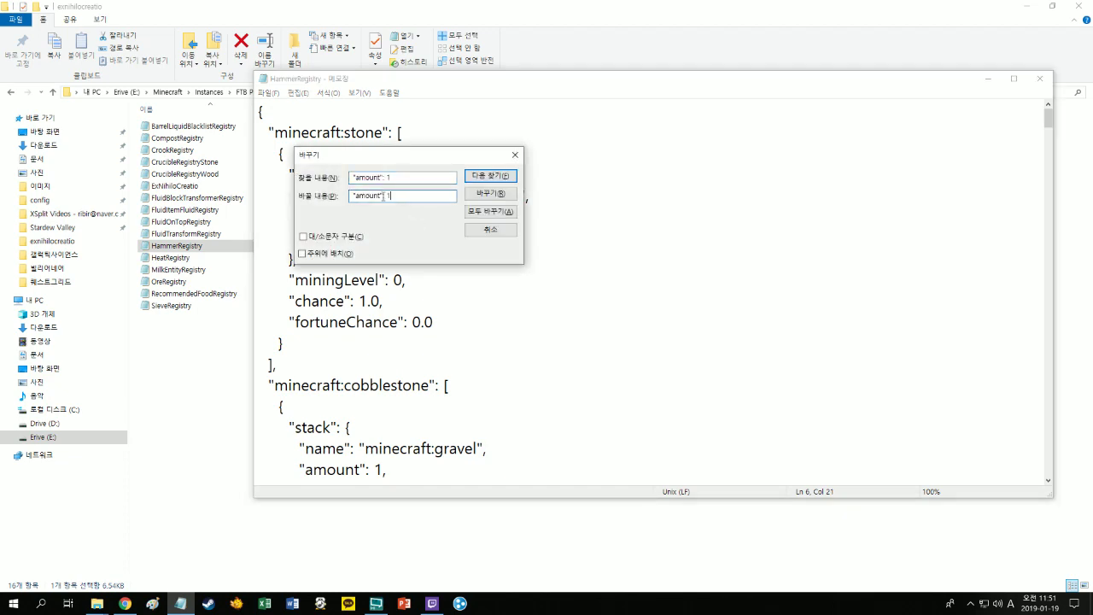
pyautogui.write('4')
pyautogui.click(491, 211)
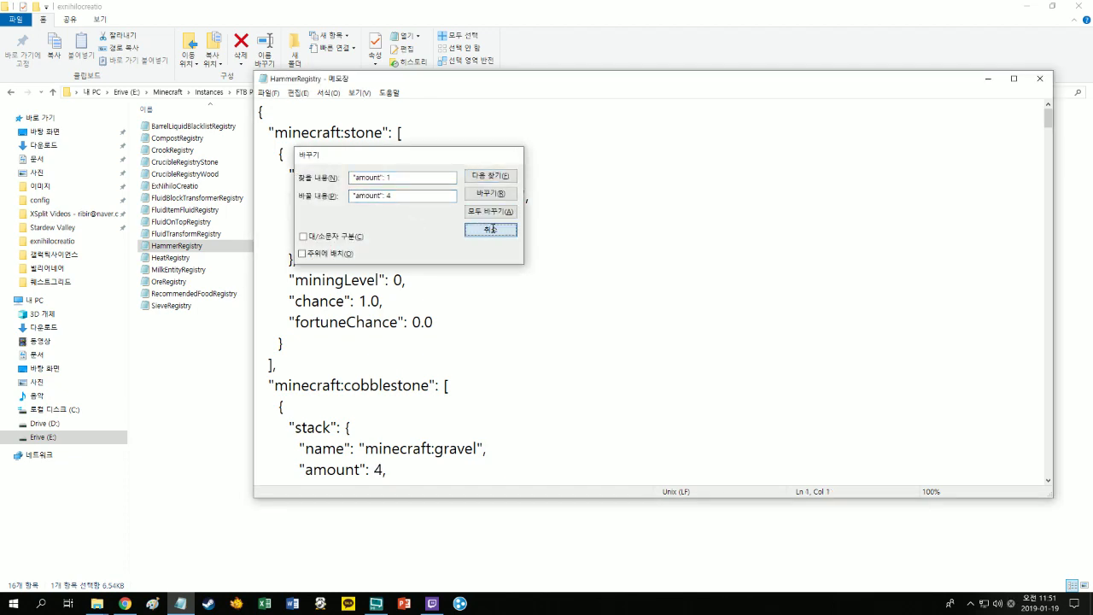
pyautogui.click(490, 229)
# - Look through the replaced amounts in the HammerRegistry file, then save the changes and close it
pyautogui.scroll(-4, 507, 268)
pyautogui.scroll(-10, 507, 268)
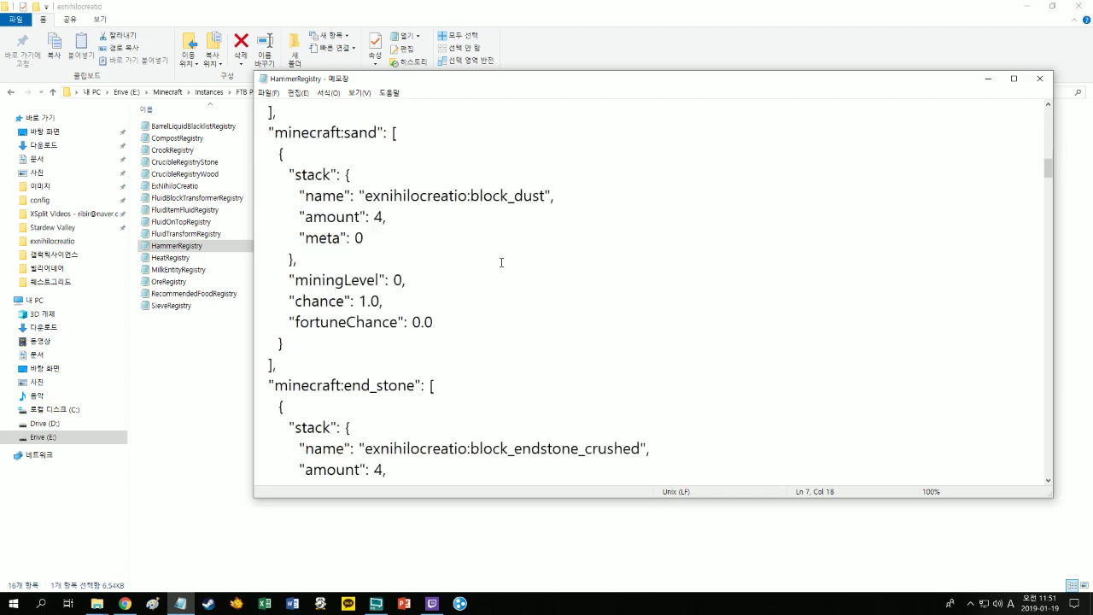
pyautogui.scroll(-2, 502, 262)
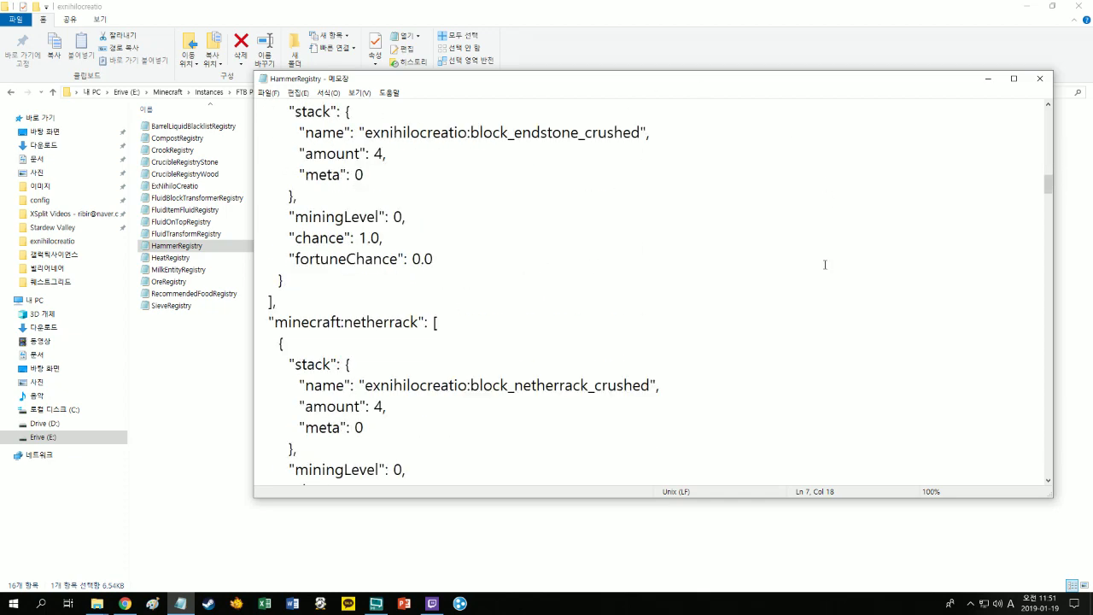
pyautogui.scroll(-4, 825, 268)
pyautogui.moveTo(1048, 192); pyautogui.dragTo(1050, 306)
pyautogui.click(1040, 80)
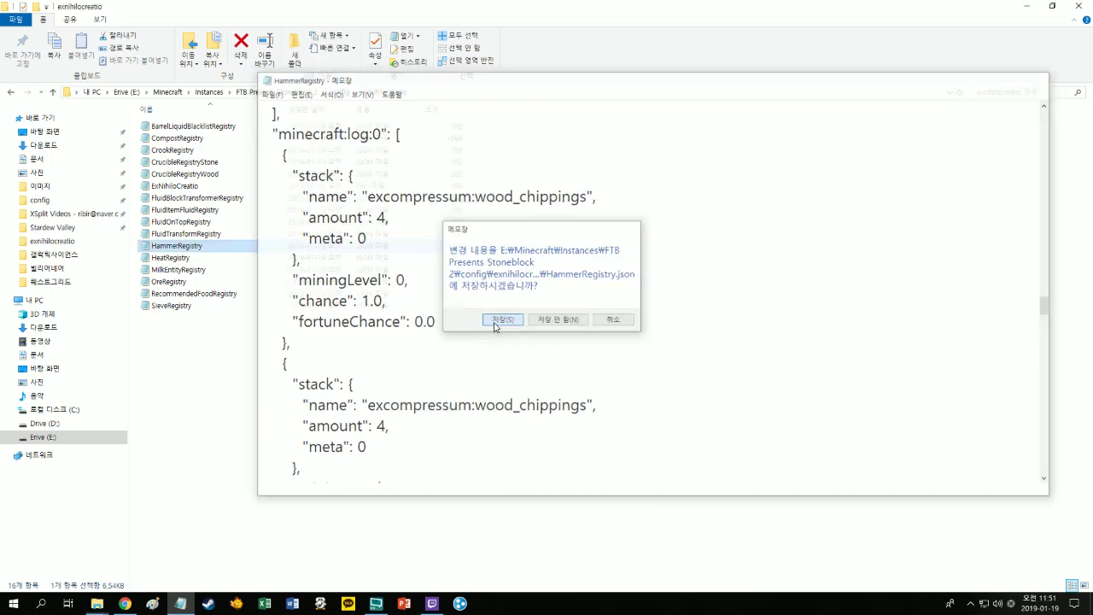
pyautogui.click(495, 321)
# - Open HeatRegistry and set stone_torch, menril_torch, menril_torch_stone and minecraft:torch to 10, minecraft:lava to 30 and minecraft:fire to 50
pyautogui.doubleClick(198, 260)
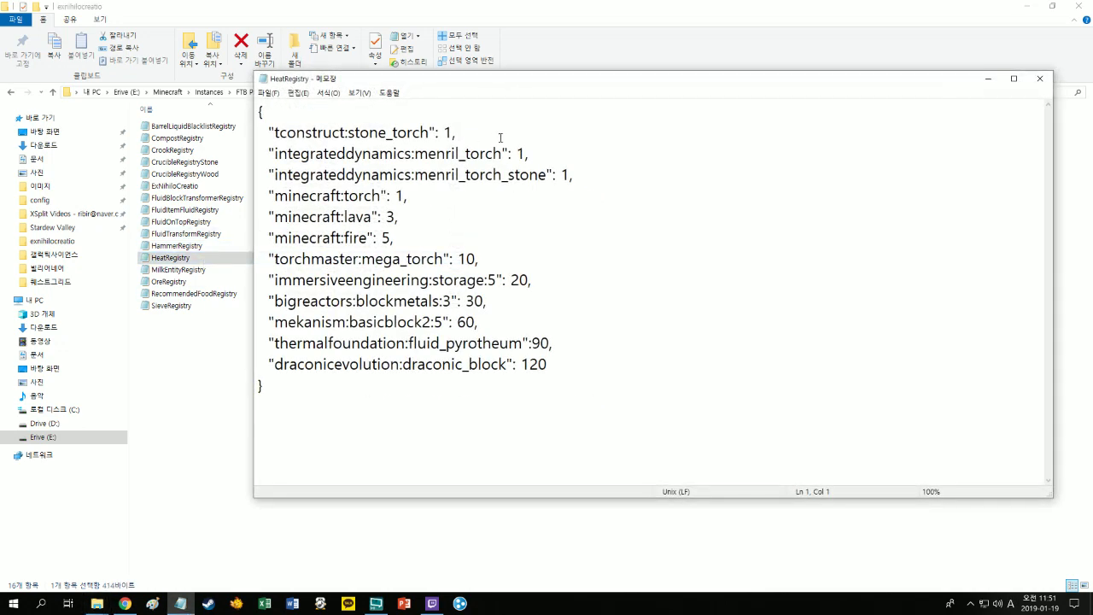
pyautogui.click(454, 133)
pyautogui.write('0')
pyautogui.click(527, 154)
pyautogui.write('0')
pyautogui.click(570, 174)
pyautogui.write('0')
pyautogui.click(405, 196)
pyautogui.write('0')
pyautogui.click(395, 217)
pyautogui.write('0')
pyautogui.click(390, 238)
pyautogui.write('0')
# - Set mega_torch to 100, storage:5 to 200, blockmetals:3 to 300, basicblock2:5 to 600, fluid_pyrotheum to 900 and draconic_block to 1000, then save and close HeatRegistry
pyautogui.click(476, 259)
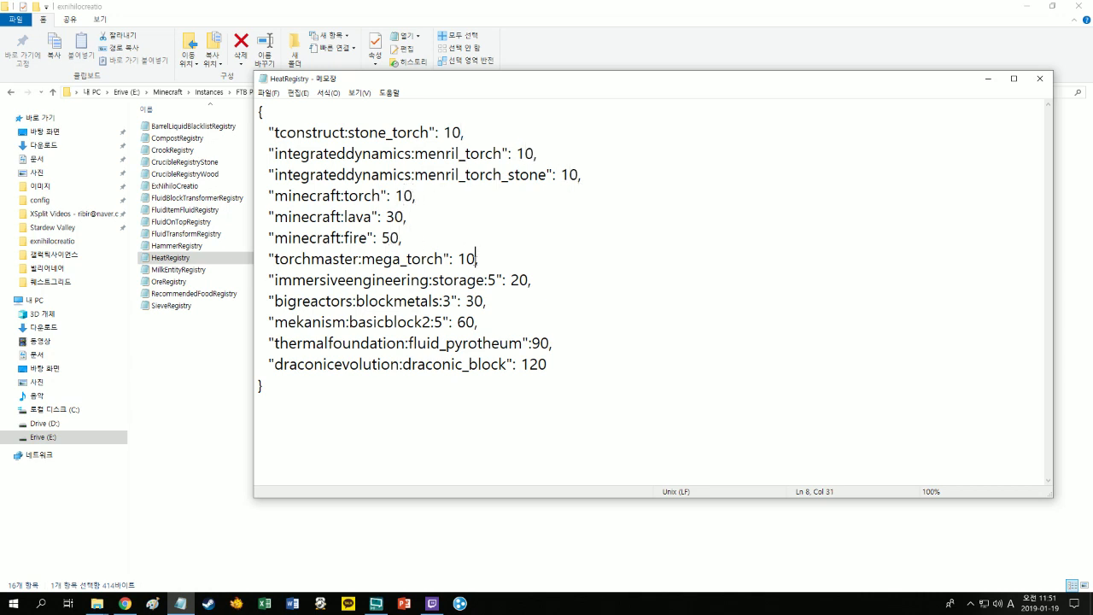
pyautogui.write('0')
pyautogui.click(531, 279)
pyautogui.write('0')
pyautogui.click(486, 300)
pyautogui.write('0')
pyautogui.click(479, 323)
pyautogui.write('0')
pyautogui.click(552, 342)
pyautogui.write('0')
pyautogui.moveTo(530, 365); pyautogui.dragTo(540, 364)
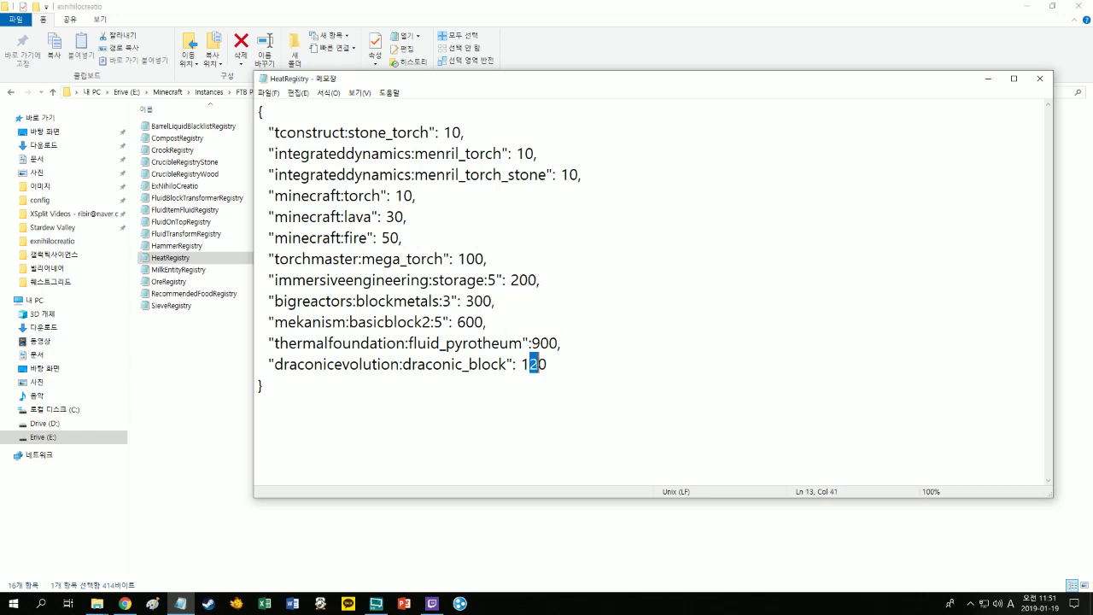
pyautogui.write('00')
pyautogui.click(556, 365)
pyautogui.hotkey('ctrl', 's')
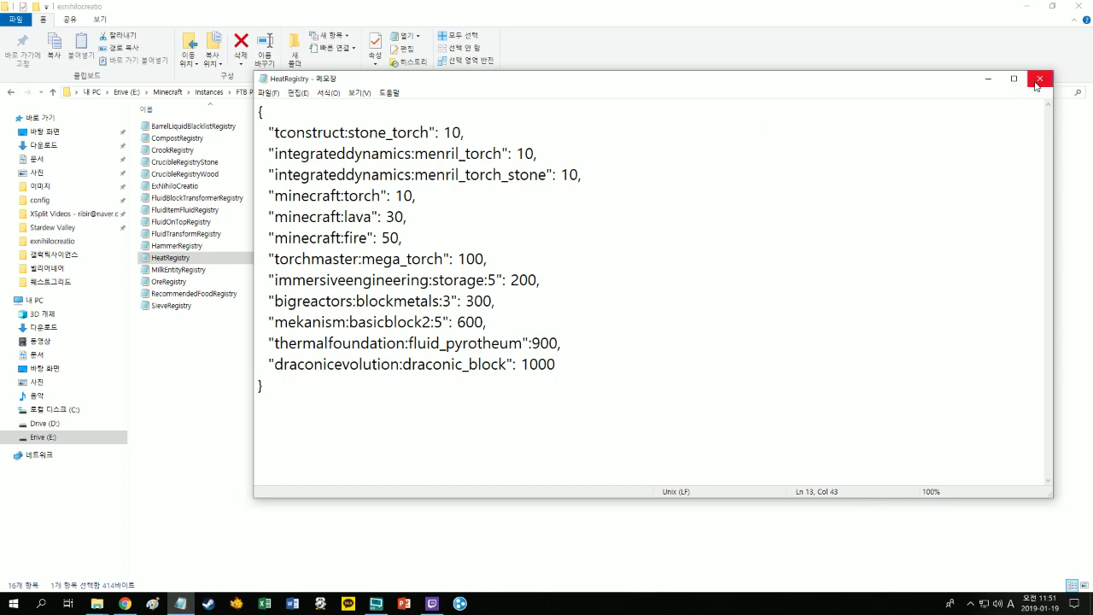
pyautogui.click(1039, 77)
# - Open MilkEntityRegistry, set the Cow entry's coolDown to 2 and its amount to 100, and close the file
pyautogui.click(196, 271)
pyautogui.doubleClick(196, 272)
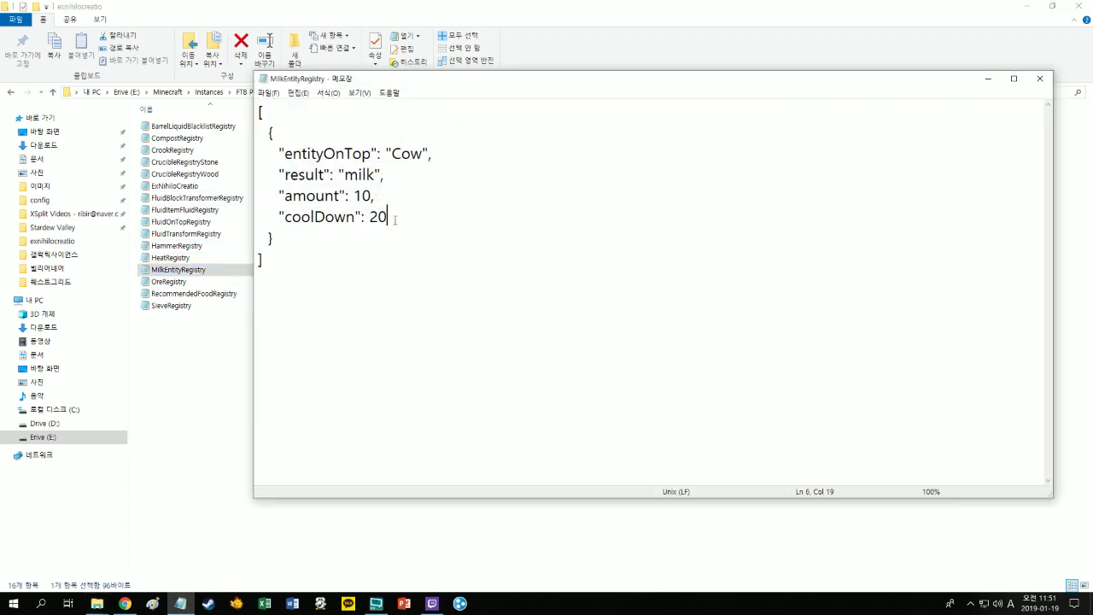
pyautogui.press('BackSpace')
pyautogui.click(373, 195)
pyautogui.write('0')
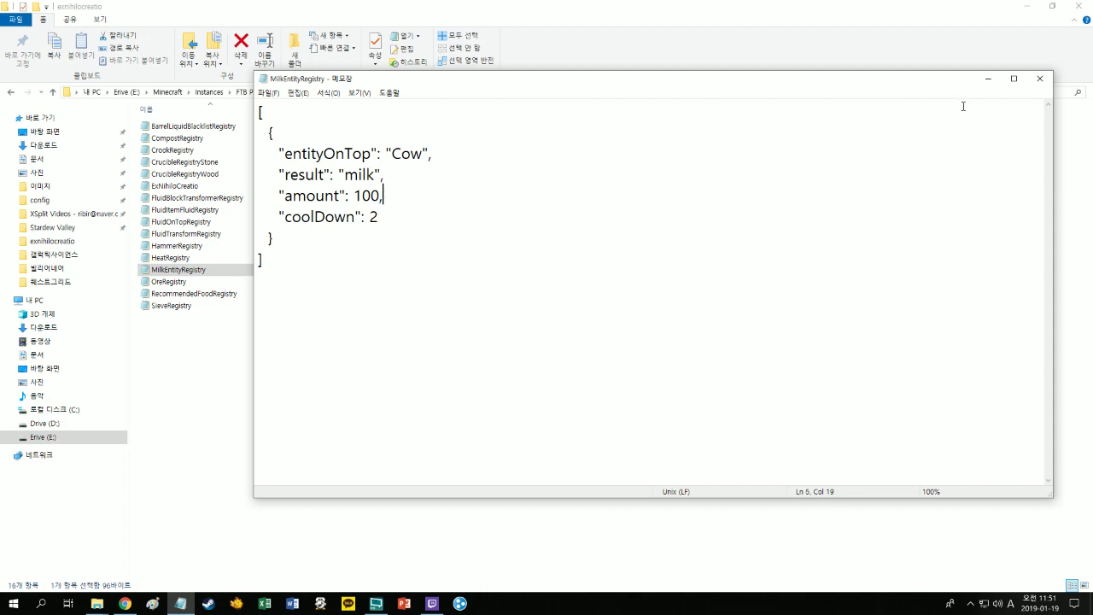
pyautogui.click(1040, 79)
# - Look over the OreRegistry and RecommendedFoodRegistry files and close each one
pyautogui.doubleClick(175, 282)
pyautogui.scroll(-5, 677, 214)
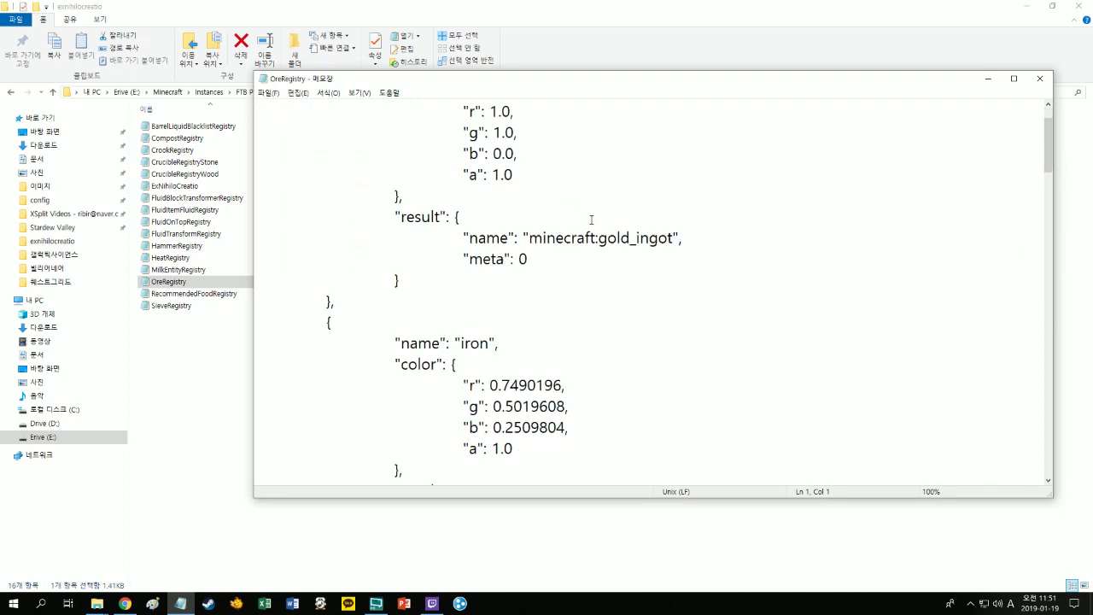
pyautogui.click(1040, 79)
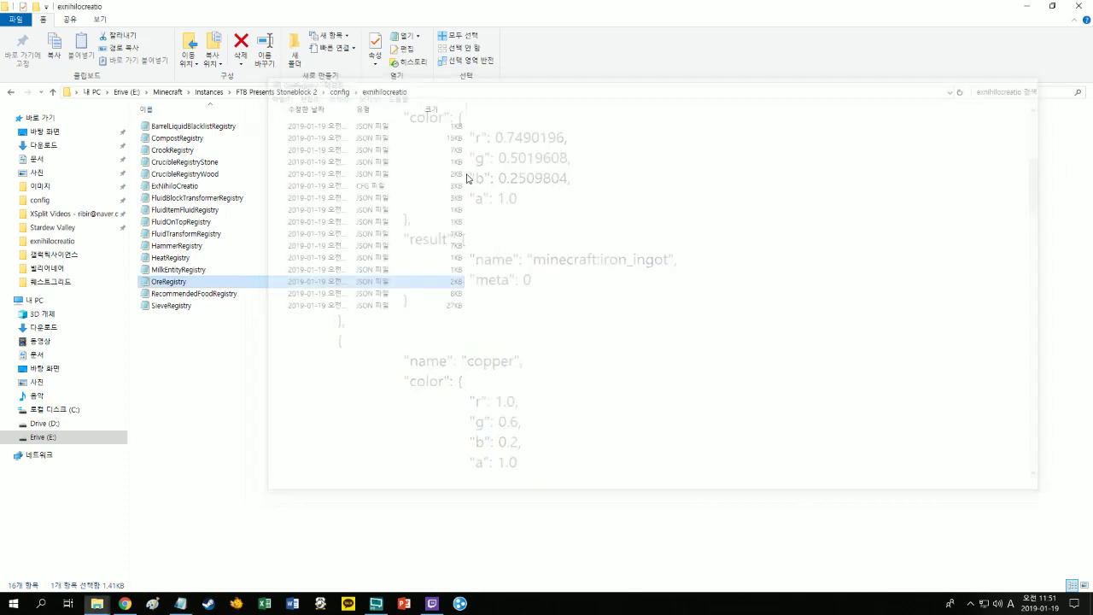
pyautogui.doubleClick(193, 292)
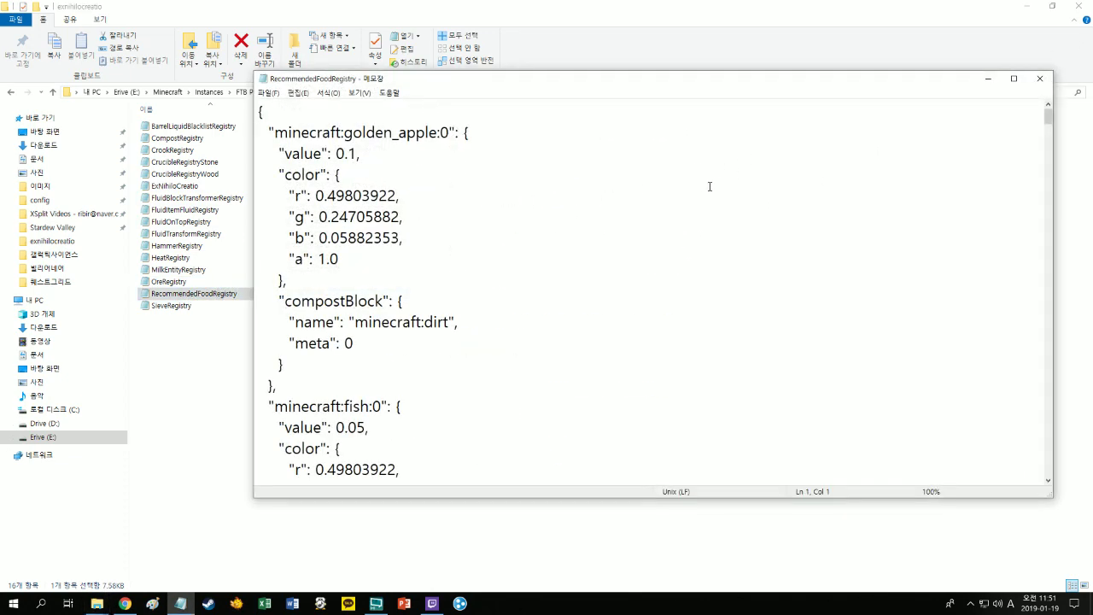
pyautogui.click(1040, 79)
# - Open the SieveRegistry file and examine the drop, chance and meshLevel entries under minecraft:soul_sand
pyautogui.click(213, 307)
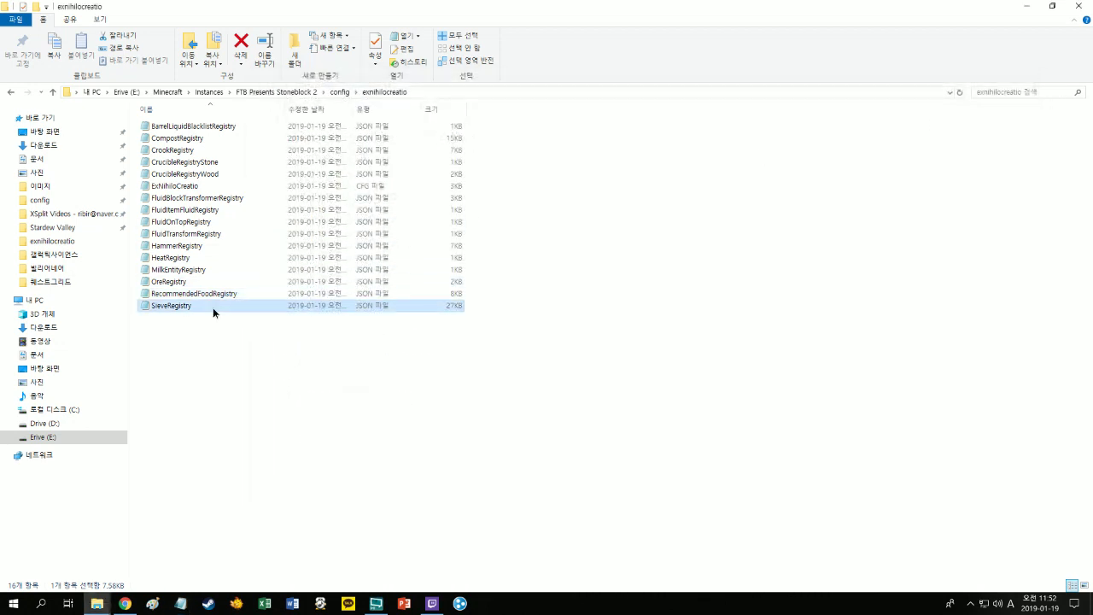
pyautogui.doubleClick(213, 308)
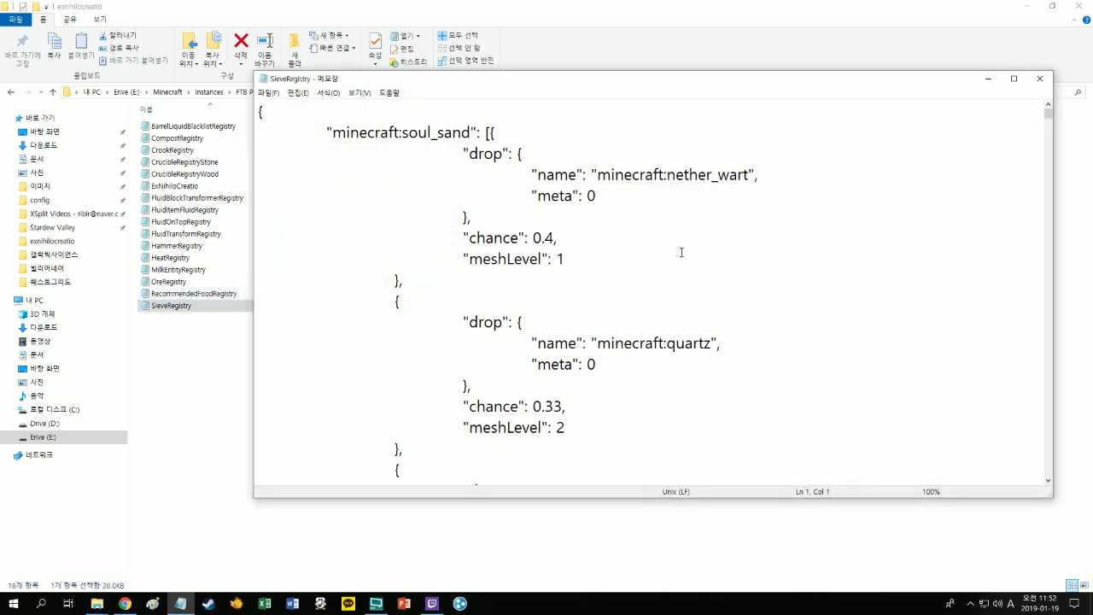
pyautogui.scroll(-3, 683, 246)
pyautogui.scroll(3, 683, 246)
pyautogui.scroll(-2, 601, 243)
pyautogui.scroll(2, 604, 239)
pyautogui.scroll(-9, 606, 236)
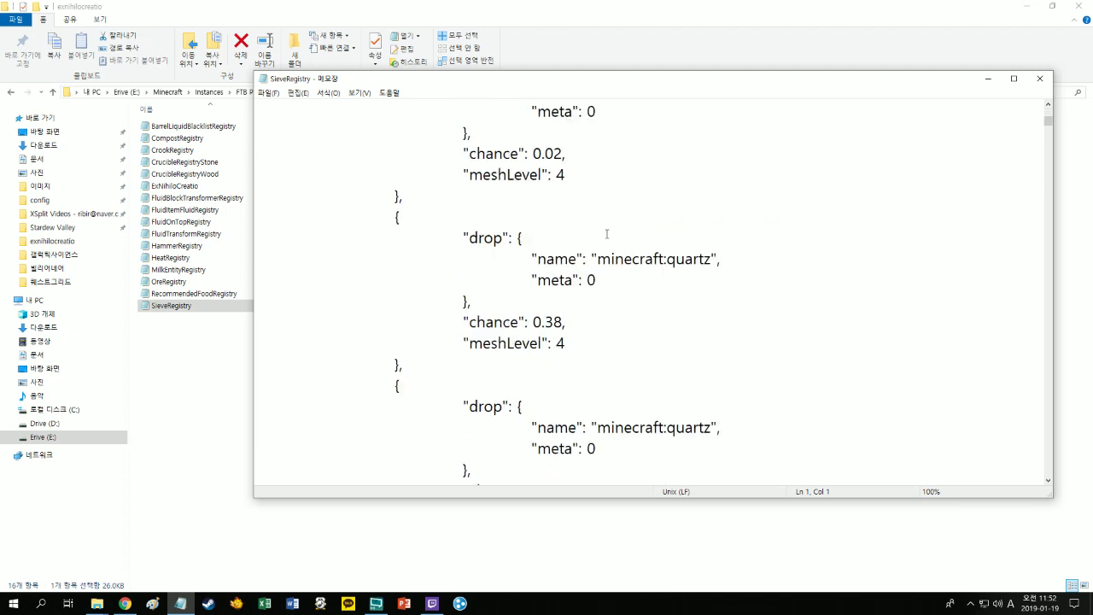
pyautogui.scroll(9, 613, 235)
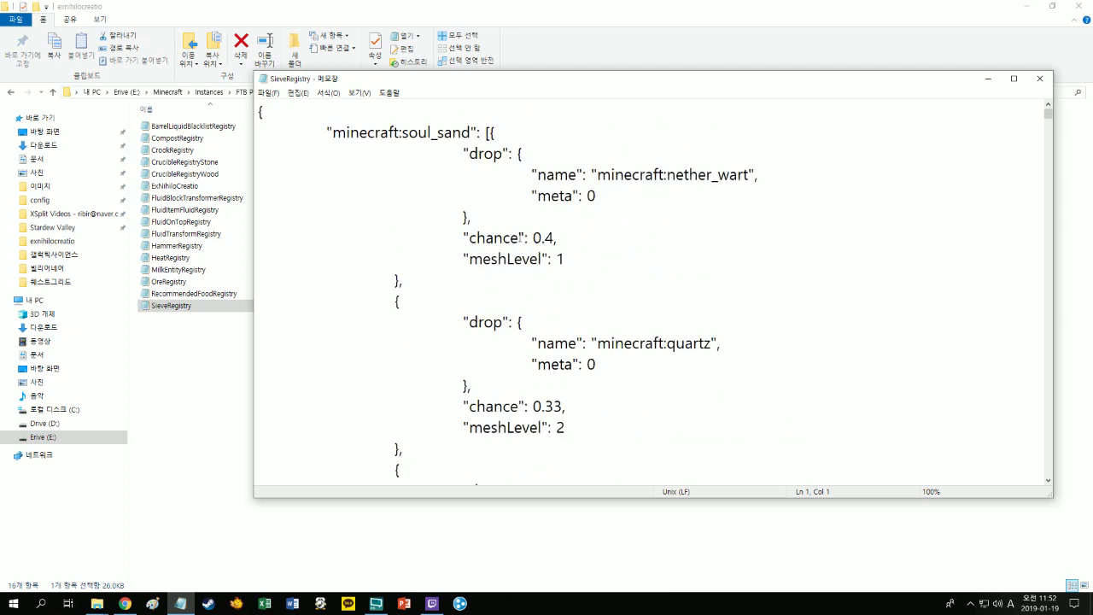
# - Set the chance of the nether_wart drop under minecraft:soul_sand to 1.0
pyautogui.moveTo(555, 238); pyautogui.dragTo(533, 239)
pyautogui.write('1')
pyautogui.moveTo(533, 407); pyautogui.dragTo(563, 407)
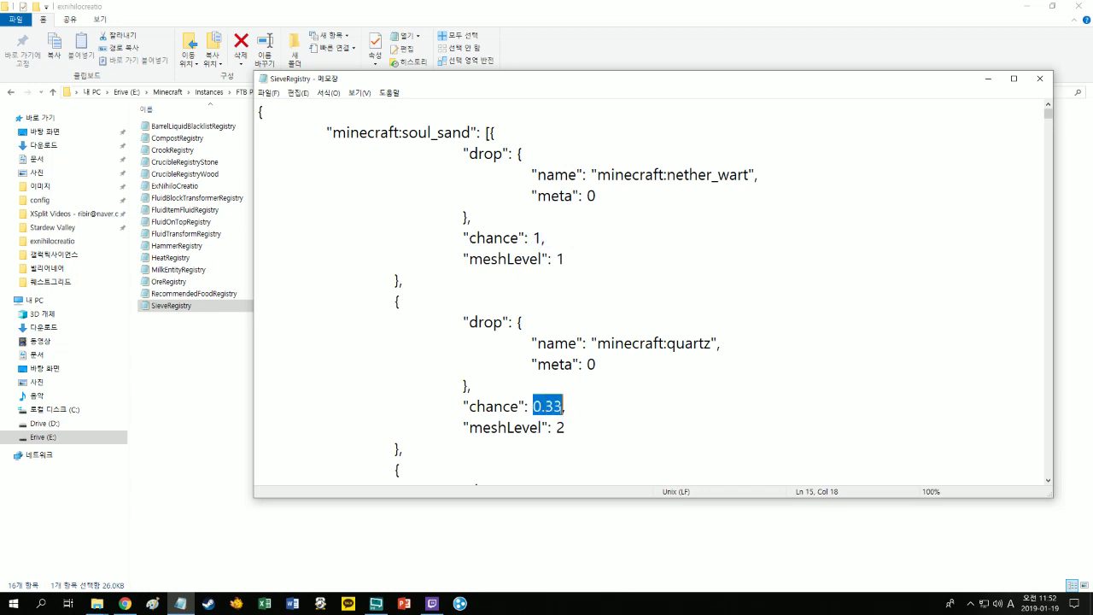
pyautogui.click(543, 238)
pyautogui.write('.')
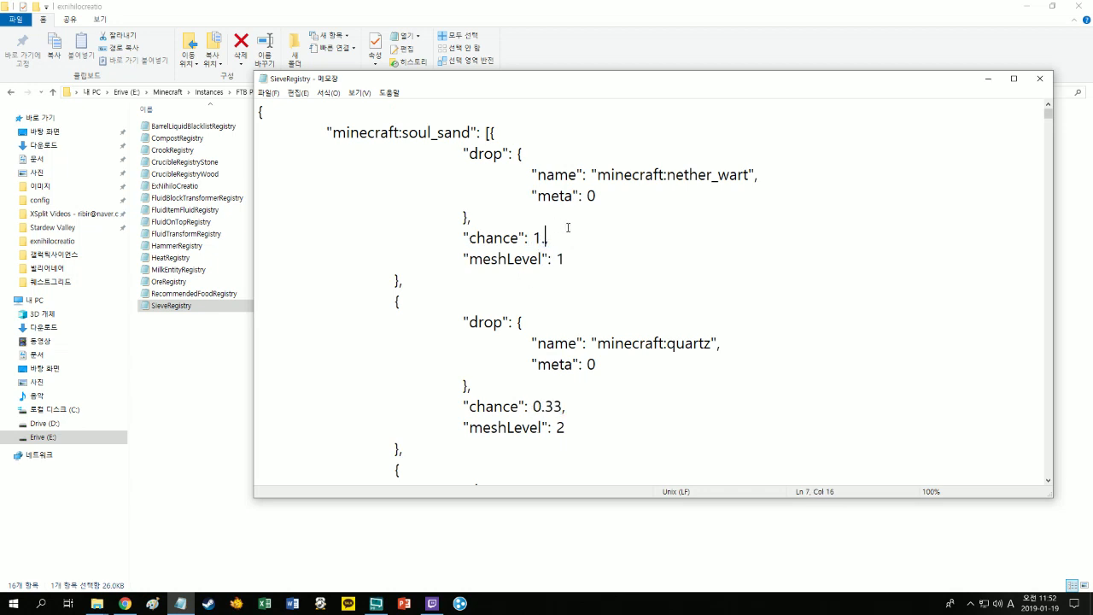
pyautogui.write('0')
# - Set the chance of the first minecraft:quartz drop under soul_sand to 1.0
pyautogui.doubleClick(544, 238)
pyautogui.click(555, 237)
pyautogui.doubleClick(547, 239)
pyautogui.moveTo(532, 408); pyautogui.dragTo(562, 407)
pyautogui.click(554, 407)
pyautogui.scroll(-2, 547, 384)
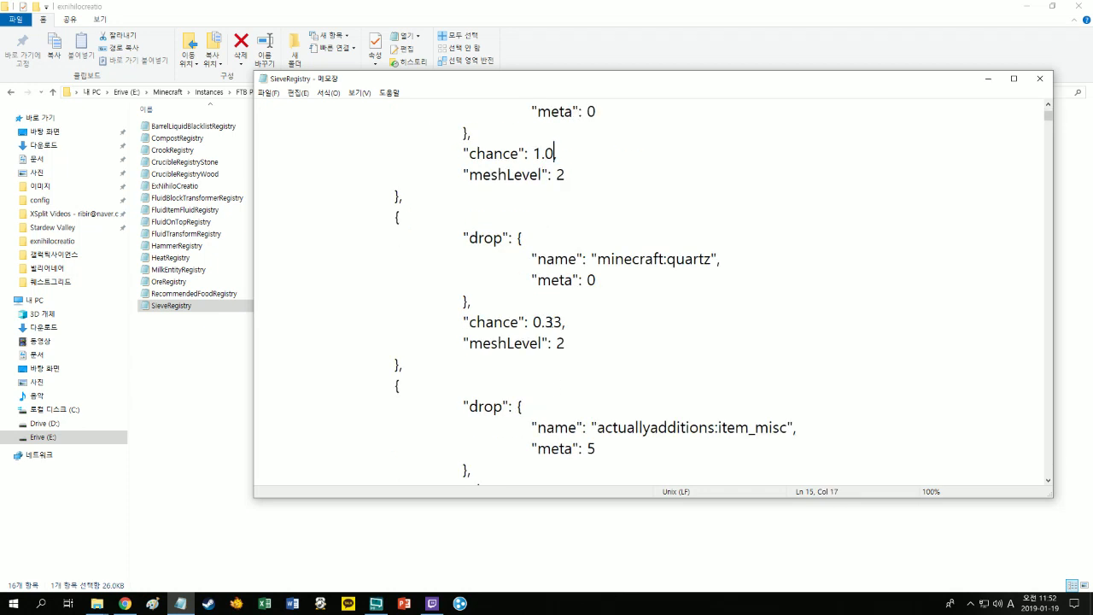
pyautogui.scroll(2, 547, 359)
pyautogui.scroll(-2, 538, 341)
# - Set the chances of soul_sand's second quartz, actuallyadditions:item_misc and ghast_tear drops to 1.0
pyautogui.moveTo(533, 322); pyautogui.dragTo(562, 322)
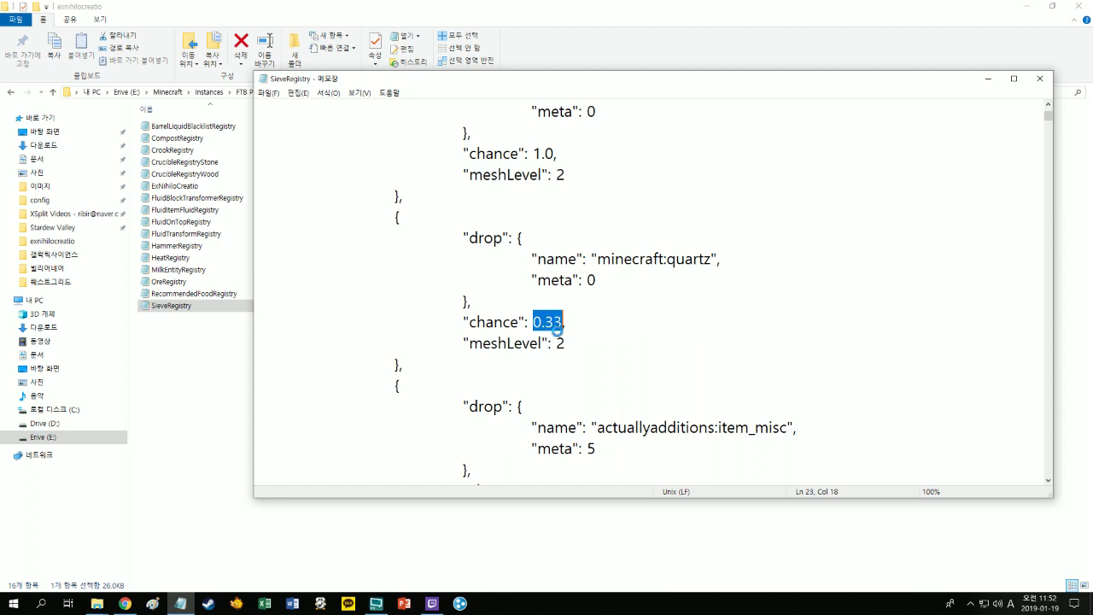
pyautogui.scroll(-4, 547, 341)
pyautogui.moveTo(532, 237); pyautogui.dragTo(557, 237)
pyautogui.write('1.0')
pyautogui.scroll(2, 546, 341)
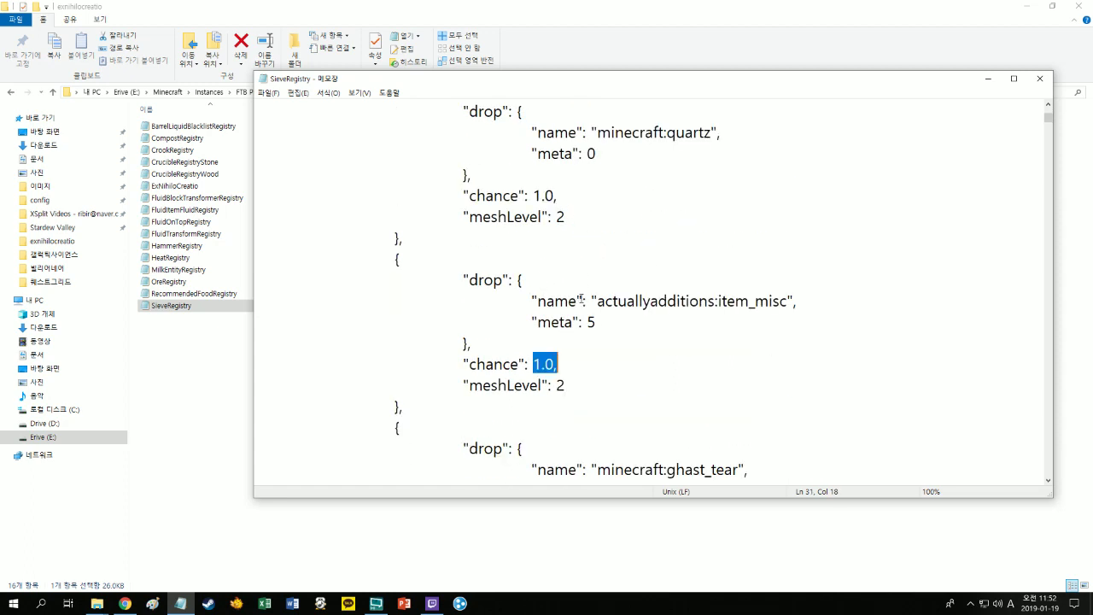
pyautogui.scroll(-3, 546, 342)
pyautogui.moveTo(537, 342)
pyautogui.mouseDown()
pyautogui.moveTo(579, 342)
pyautogui.moveTo(533, 342)
pyautogui.mouseUp()
pyautogui.write('1.0,')
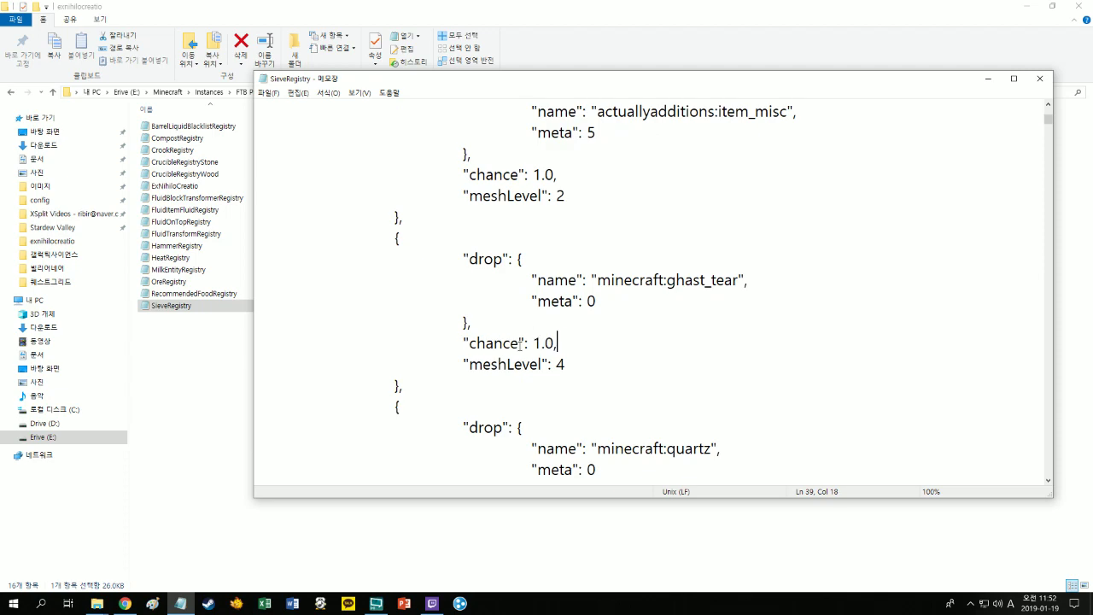
# - Copy the ghast_tear drop's 1.0 chance line over the chance lines of the last two soul_sand drops
pyautogui.moveTo(464, 343); pyautogui.dragTo(563, 342)
pyautogui.hotkey('ctrl', 'c')
pyautogui.scroll(-3, 513, 333)
pyautogui.moveTo(463, 319); pyautogui.dragTo(567, 320)
pyautogui.hotkey('ctrl', 'v')
pyautogui.scroll(-3, 467, 347)
pyautogui.moveTo(464, 301); pyautogui.dragTo(586, 305)
pyautogui.hotkey('ctrl', 'v')
# - Copy the 1.0 chance value and apply it to the item_ore_cobalt and item_ore_ardite drops of block_netherrack_crushed
pyautogui.scroll(-3, 494, 259)
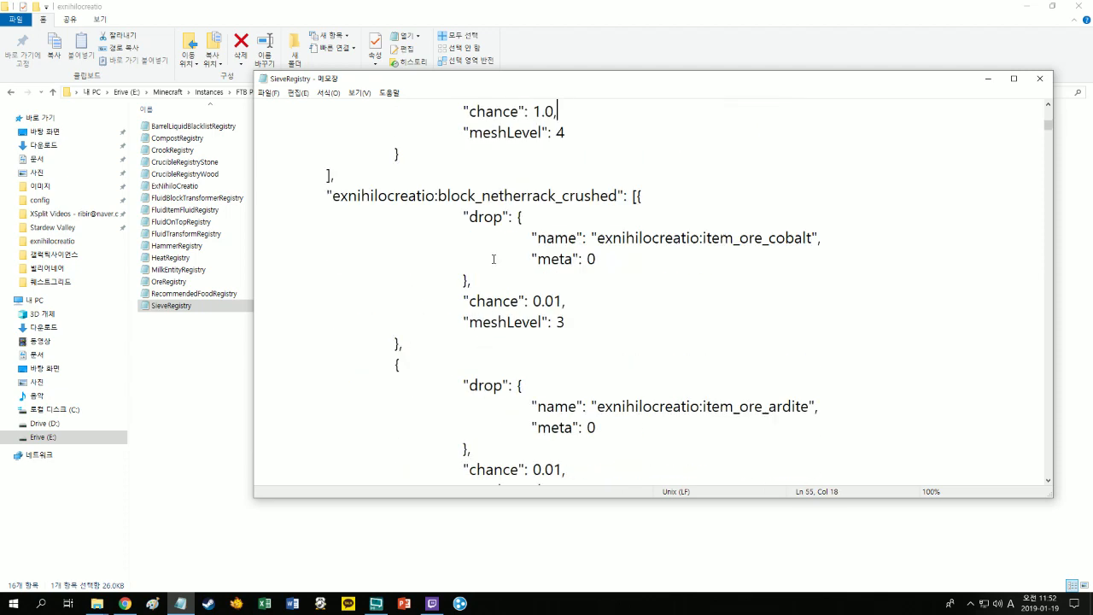
pyautogui.hotkey('ctrl', 'shift', 'Left')
pyautogui.hotkey('ctrl', 'c')
pyautogui.hotkey('ctrl', 'v')
pyautogui.moveTo(533, 300); pyautogui.dragTo(567, 282)
pyautogui.scroll(-3, 547, 290)
pyautogui.hotkey('ctrl', 'v')
pyautogui.scroll(-2, 538, 307)
pyautogui.moveTo(533, 320); pyautogui.dragTo(567, 279)
pyautogui.hotkey('ctrl', 'v')
# - Set the chances of the drops after the crushed netherrack ores to 1.0, up to the meshLevel 1 item_pebble entries
pyautogui.scroll(-3, 552, 322)
pyautogui.hotkey('ctrl', 'v')
pyautogui.scroll(-3, 564, 301)
pyautogui.hotkey('ctrl', 'v')
pyautogui.scroll(-3, 547, 307)
pyautogui.hotkey('ctrl', 'v')
pyautogui.scroll(-2, 556, 321)
pyautogui.hotkey('ctrl', 'v')
pyautogui.scroll(-3, 547, 322)
pyautogui.moveTo(532, 322); pyautogui.dragTo(571, 302)
pyautogui.hotkey('ctrl', 'v')
pyautogui.scroll(-3, 546, 300)
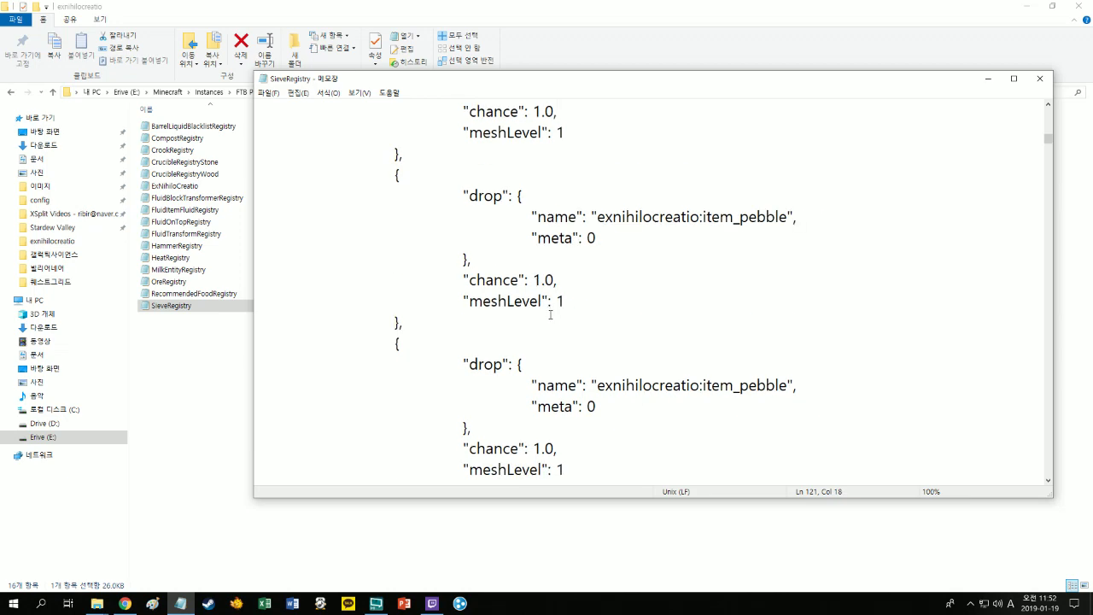
# - Replace the below-1.0 chances of the meshLevel 1 item_pebble drops with meta 0 by 1.0
pyautogui.scroll(-7, 550, 314)
pyautogui.scroll(2, 546, 256)
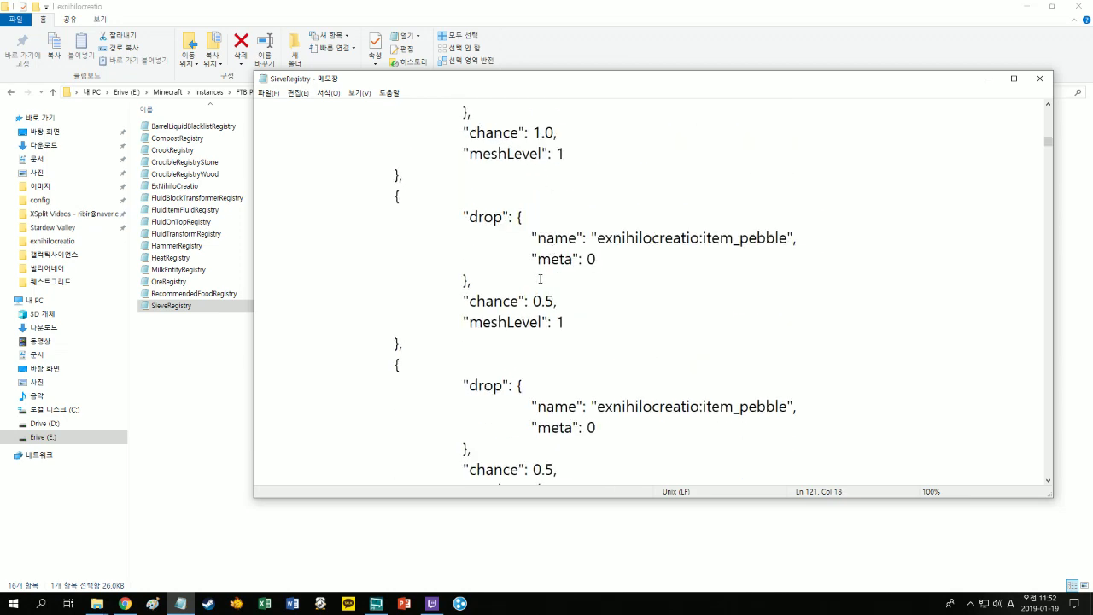
pyautogui.scroll(1, 533, 299)
pyautogui.scroll(-1, 532, 299)
pyautogui.moveTo(532, 270); pyautogui.dragTo(558, 270)
pyautogui.press('BackSpace')
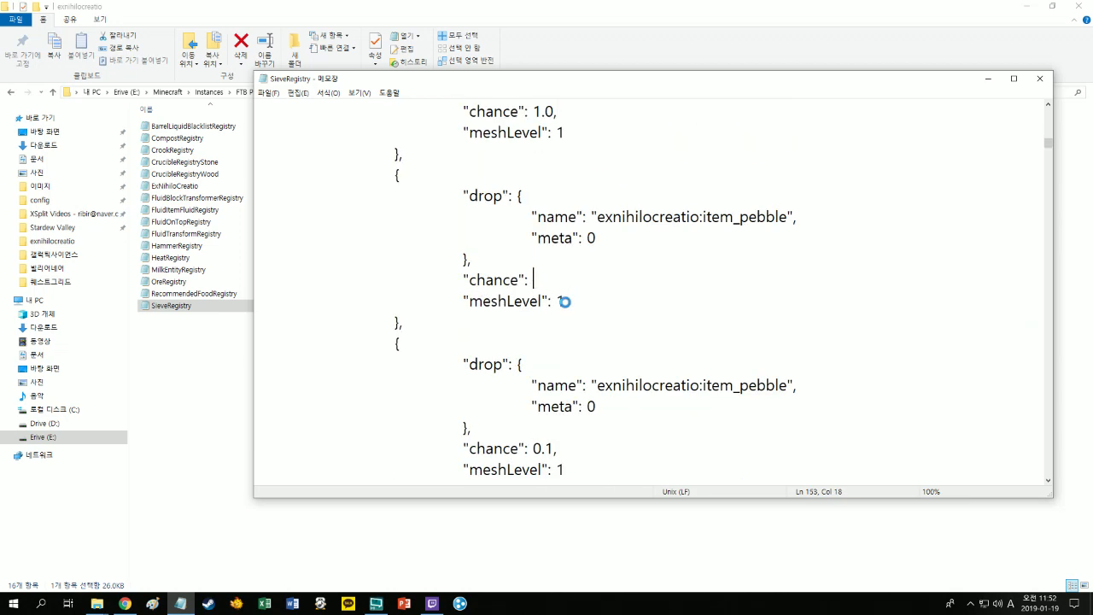
pyautogui.write('0.1,')
pyautogui.scroll(1, 549, 306)
pyautogui.moveTo(532, 322); pyautogui.dragTo(566, 257)
pyautogui.hotkey('ctrl', 'v')
# - Replace the chance values of the next five drops below those pebble entries with 1.0
pyautogui.scroll(-3, 555, 309)
pyautogui.hotkey('ctrl', 'v')
pyautogui.scroll(-3, 565, 314)
pyautogui.hotkey('ctrl', 'v')
pyautogui.scroll(-3, 546, 282)
pyautogui.hotkey('ctrl', 'v')
pyautogui.scroll(-2, 547, 273)
pyautogui.moveTo(533, 300); pyautogui.dragTo(565, 279)
pyautogui.hotkey('ctrl', 'v')
pyautogui.scroll(-3, 563, 304)
pyautogui.hotkey('ctrl', 'v')
# - Set the chances of the next four drops to 1.0, ending with the meshLevel 2 item_seed_sugarcane entry
pyautogui.scroll(-2, 546, 281)
pyautogui.moveTo(533, 321); pyautogui.dragTo(565, 281)
pyautogui.hotkey('ctrl', 'v')
pyautogui.scroll(-3, 558, 322)
pyautogui.hotkey('ctrl', 'v')
pyautogui.scroll(-3, 546, 301)
pyautogui.scroll(-1, 547, 290)
pyautogui.hotkey('ctrl', 'v')
pyautogui.scroll(-2, 545, 299)
pyautogui.moveTo(533, 322); pyautogui.dragTo(565, 321)
pyautogui.hotkey('ctrl', 'v')
pyautogui.scroll(-2, 546, 301)
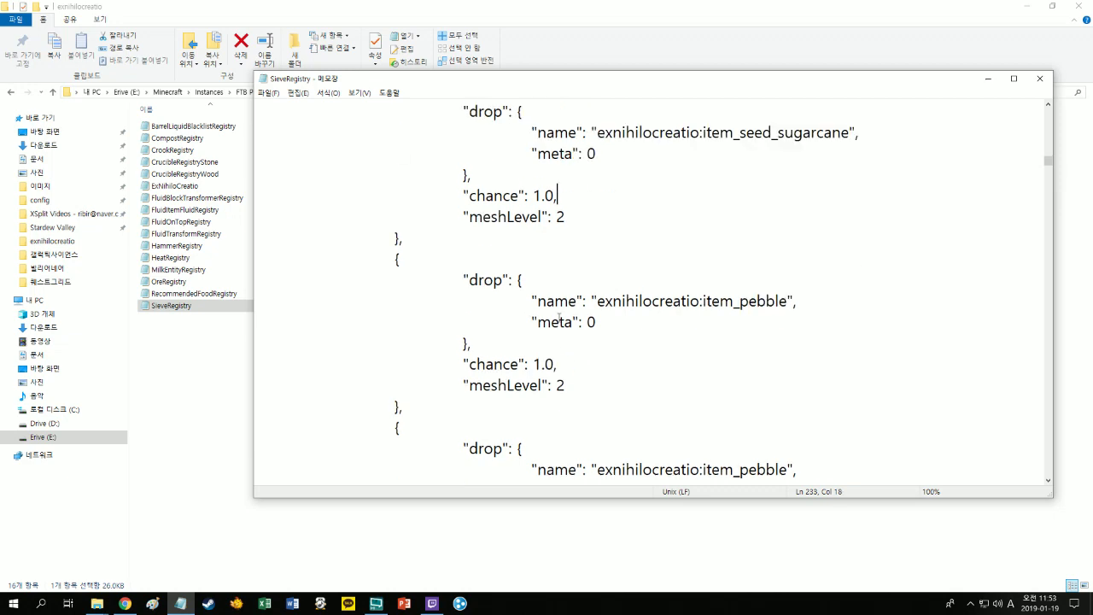
# - Set the chances of the two meshLevel 2 item_pebble drops that are at 0.5 to 1.0
pyautogui.scroll(-1, 544, 301)
pyautogui.scroll(-6, 544, 300)
pyautogui.moveTo(532, 259); pyautogui.dragTo(566, 259)
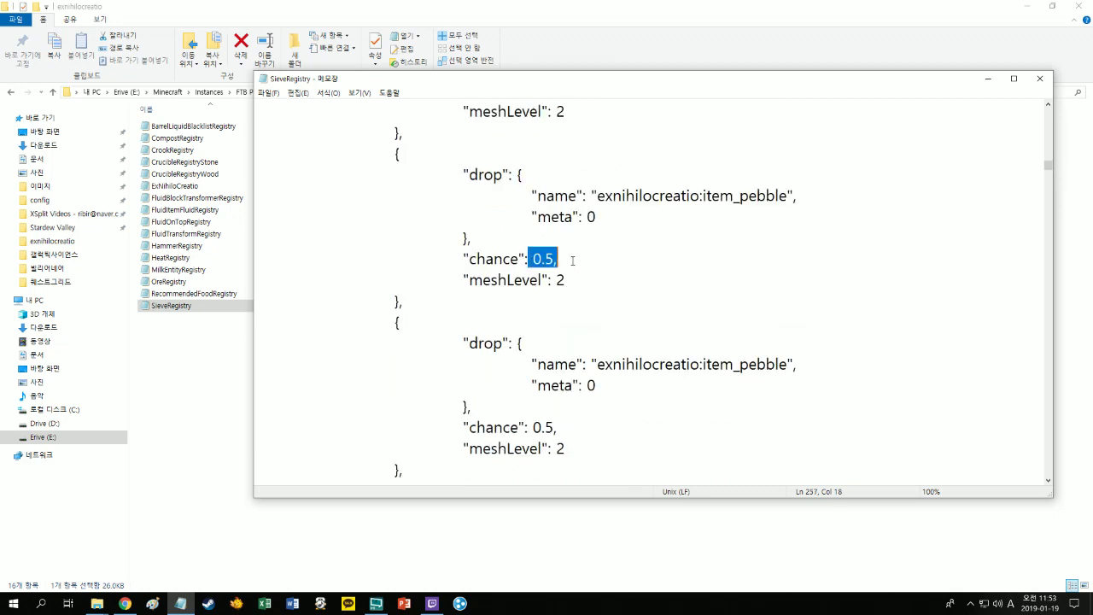
pyautogui.hotkey('ctrl', 'v')
pyautogui.scroll(-2, 563, 290)
pyautogui.moveTo(532, 300); pyautogui.dragTo(589, 300)
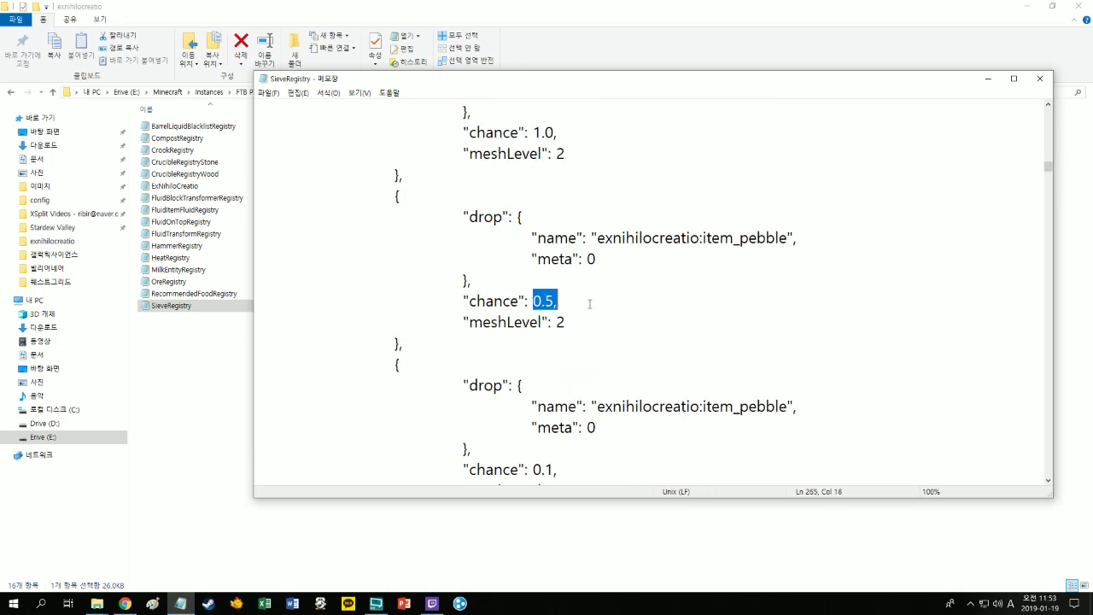
pyautogui.hotkey('ctrl', 'v')
# - Set the chances of the meshLevel 2 item_pebble drops to 1.0, from the meta 0 entry at 0.5 through the first meta 2 entry
pyautogui.scroll(-3, 588, 300)
pyautogui.moveTo(533, 280); pyautogui.dragTo(565, 280)
pyautogui.click(584, 281)
pyautogui.scroll(-1, 548, 319)
pyautogui.hotkey('ctrl', 'v')
pyautogui.scroll(-2, 535, 285)
pyautogui.hotkey('ctrl', 'v')
pyautogui.scroll(-3, 557, 314)
pyautogui.hotkey('ctrl', 'v')
# - Replace the chances of the meshLevel 2 item_pebble meta 3 drop at 0.65 and the following meta 1 drop with 1.0
pyautogui.doubleClick(536, 321)
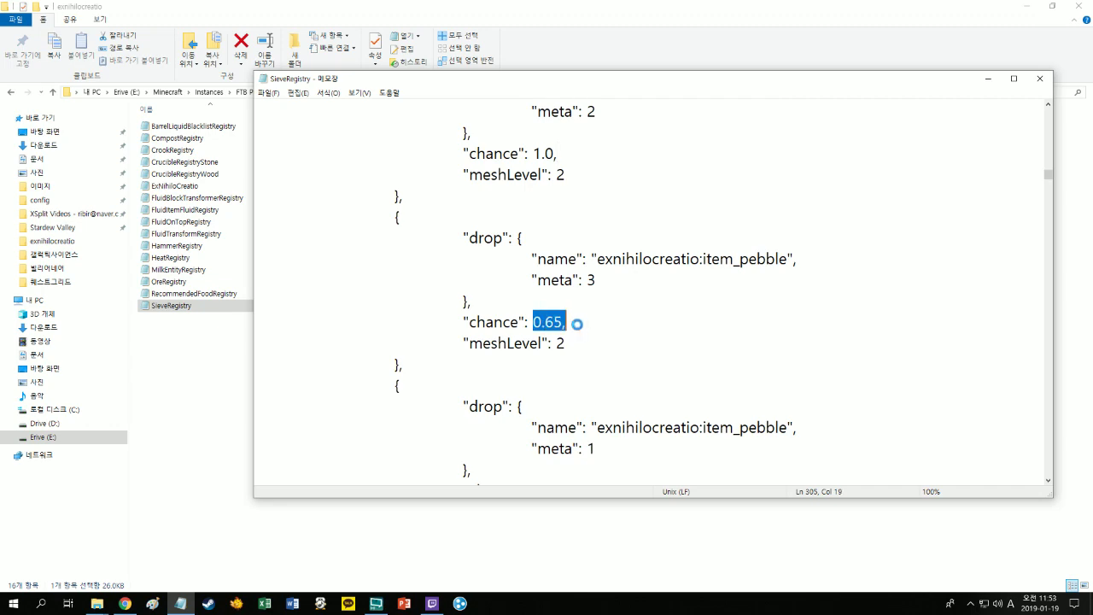
pyautogui.hotkey('ctrl', 'v')
pyautogui.scroll(-2, 545, 314)
pyautogui.doubleClick(541, 365)
pyautogui.hotkey('ctrl', 'v')
pyautogui.scroll(-4, 565, 339)
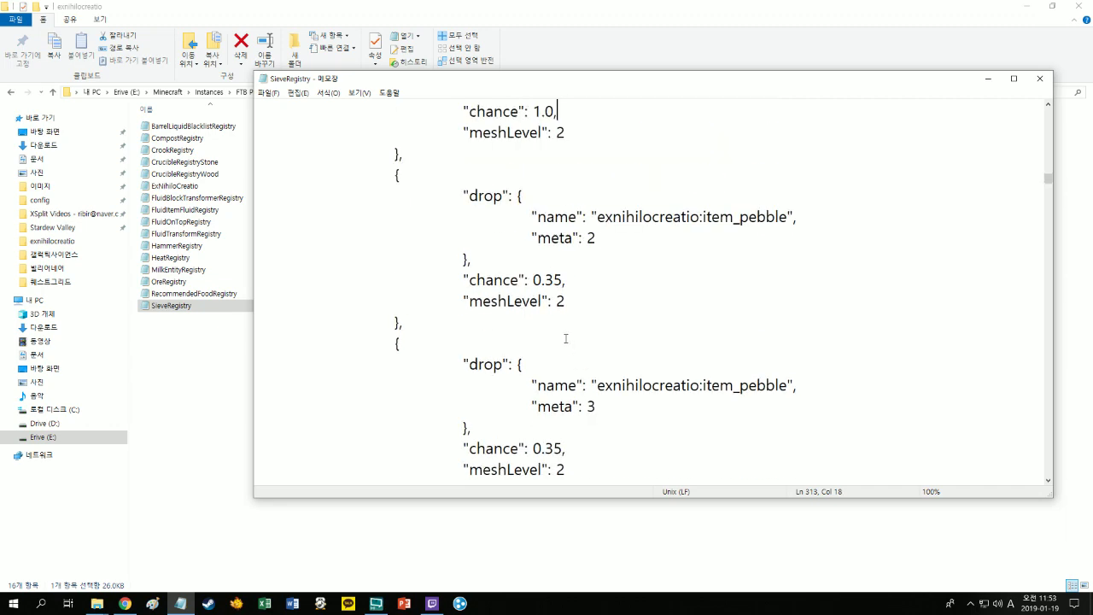
# - Set the chances of the meshLevel 2 item_pebble meta 2 and meta 3 drops that are at 0.35 to 1.0
pyautogui.doubleClick(541, 280)
pyautogui.click(577, 282)
pyautogui.scroll(-1, 547, 324)
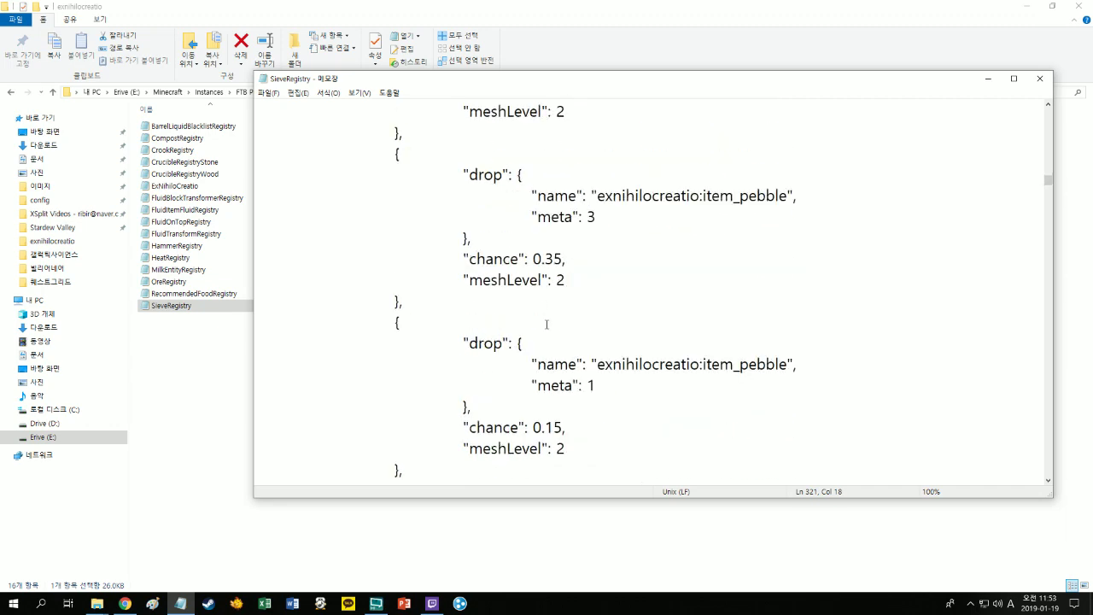
pyautogui.doubleClick(536, 258)
pyautogui.hotkey('ctrl', 'v')
pyautogui.scroll(-3, 564, 301)
# - Set the chances of the three meshLevel 2 item_pebble drops at 0.15, meta 1 to 3, to 1.0
pyautogui.doubleClick(547, 237)
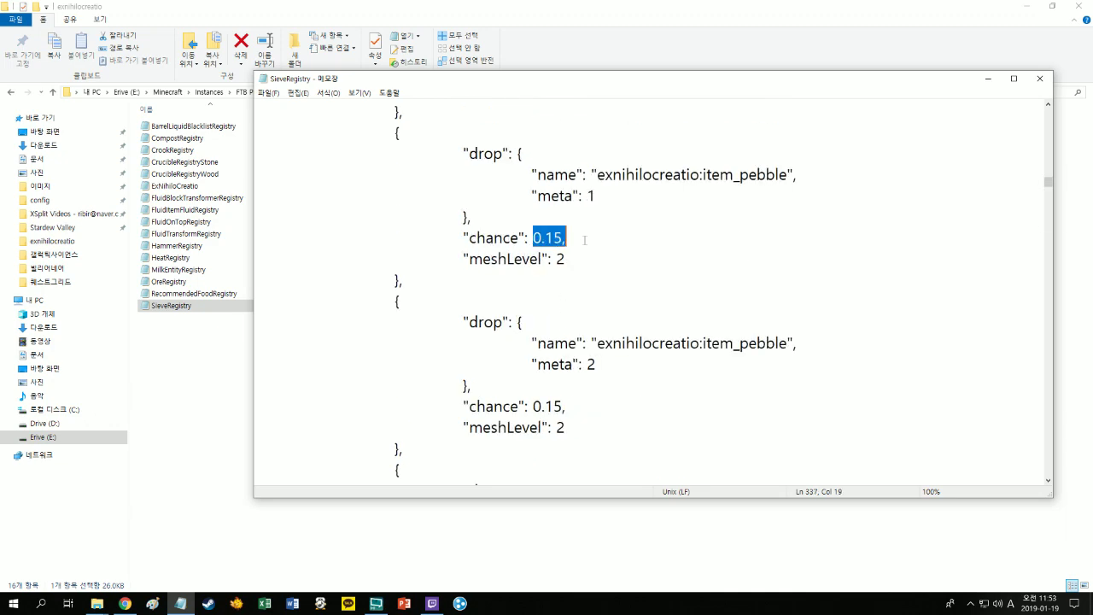
pyautogui.hotkey('ctrl', 'v')
pyautogui.scroll(-2, 550, 299)
pyautogui.doubleClick(536, 280)
pyautogui.hotkey('ctrl', 'v')
pyautogui.scroll(-2, 541, 299)
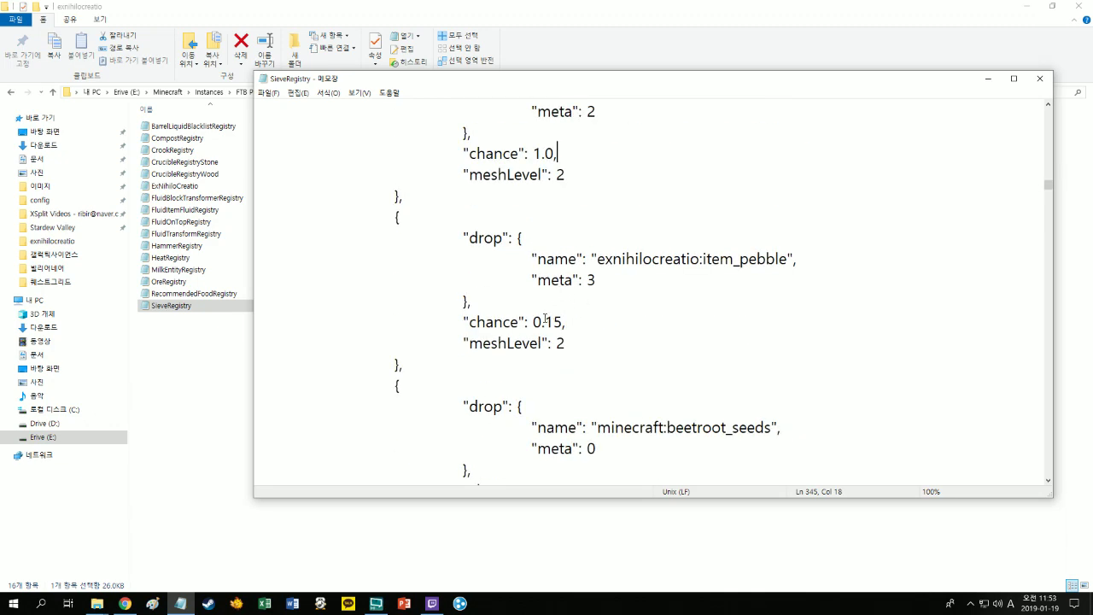
pyautogui.hotkey('ctrl', 'v')
pyautogui.scroll(-2, 585, 322)
# - Replace the chances of the beetroot_seeds, melon_seeds and pumpkin_seeds drops with 1.0
pyautogui.doubleClick(537, 363)
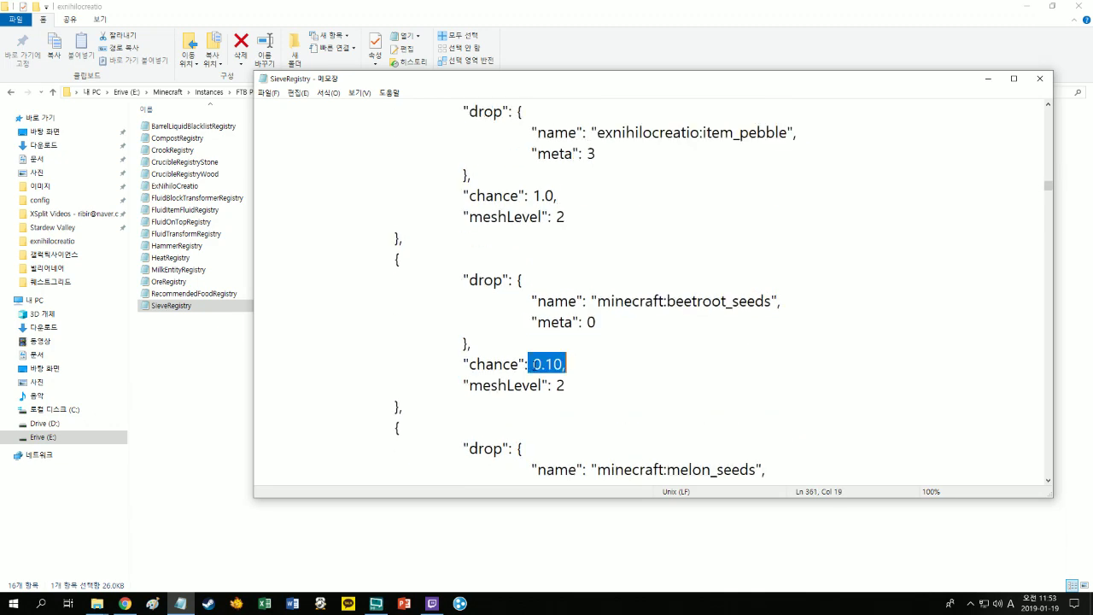
pyautogui.click(534, 364)
pyautogui.doubleClick(546, 363)
pyautogui.hotkey('ctrl', 'v')
pyautogui.scroll(-3, 586, 361)
pyautogui.doubleClick(549, 342)
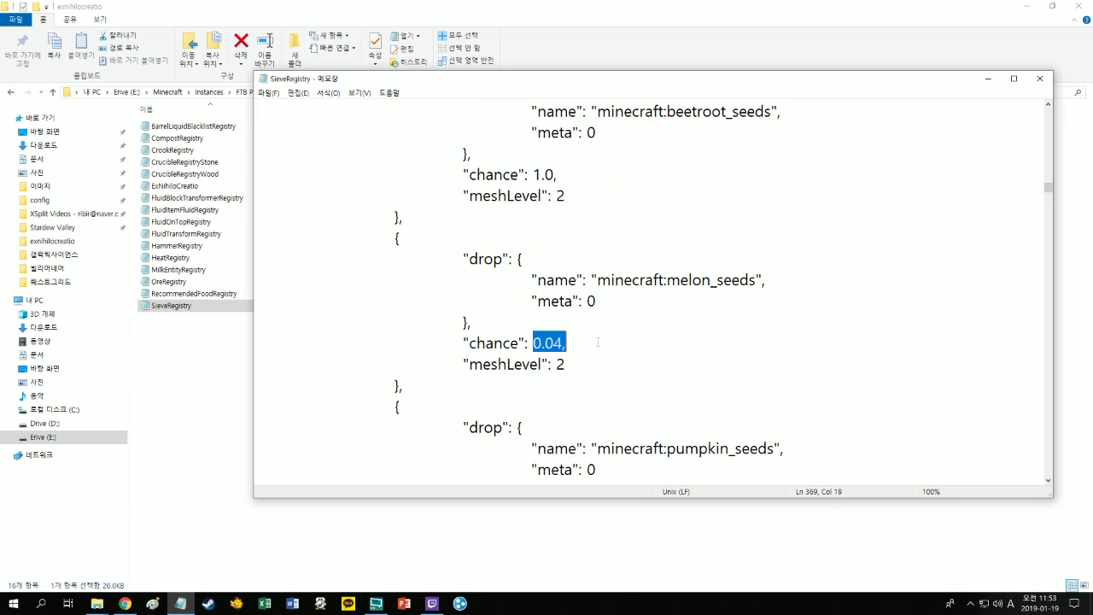
pyautogui.hotkey('ctrl', 'v')
pyautogui.scroll(-3, 598, 342)
pyautogui.doubleClick(550, 322)
pyautogui.hotkey('ctrl', 'v')
pyautogui.scroll(-3, 557, 331)
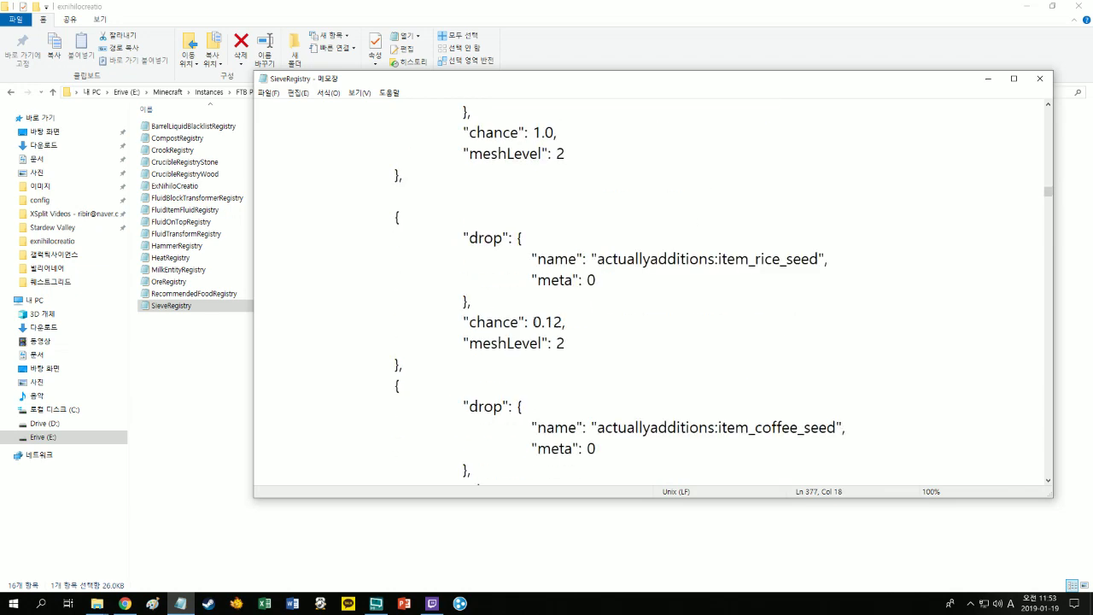
# - Set the chances of the actuallyadditions rice, coffee, flax and canola seed drops to 1.0
pyautogui.doubleClick(546, 322)
pyautogui.hotkey('ctrl', 'v')
pyautogui.scroll(-3, 540, 322)
pyautogui.doubleClick(546, 294)
pyautogui.hotkey('ctrl', 'v')
pyautogui.scroll(-3, 538, 295)
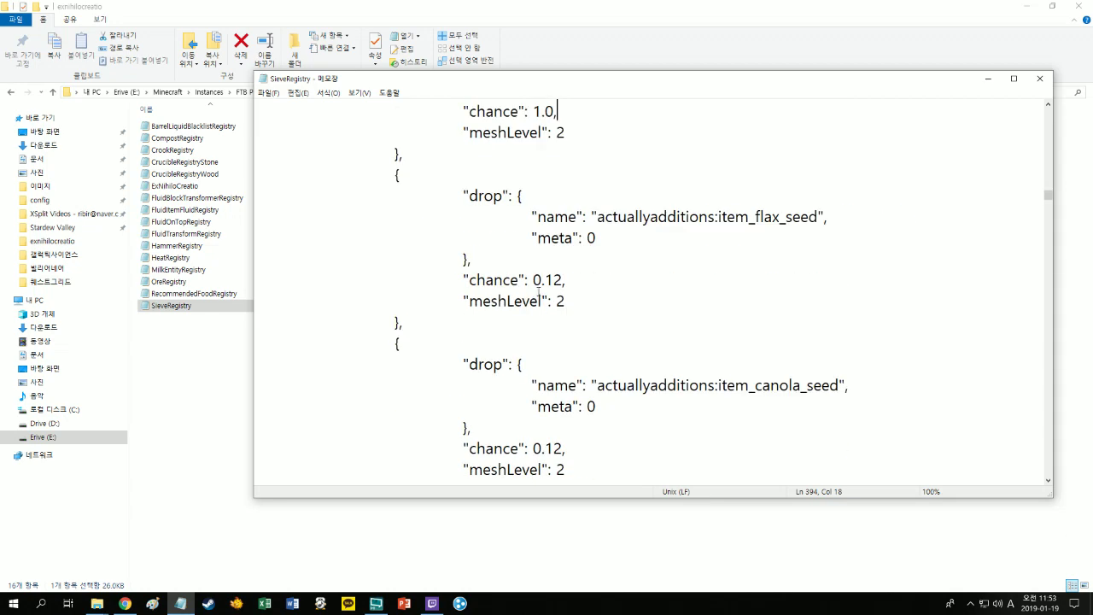
pyautogui.doubleClick(546, 280)
pyautogui.hotkey('ctrl', 'v')
pyautogui.scroll(-2, 546, 286)
pyautogui.doubleClick(547, 317)
pyautogui.hotkey('ctrl', 'v')
pyautogui.scroll(-3, 555, 321)
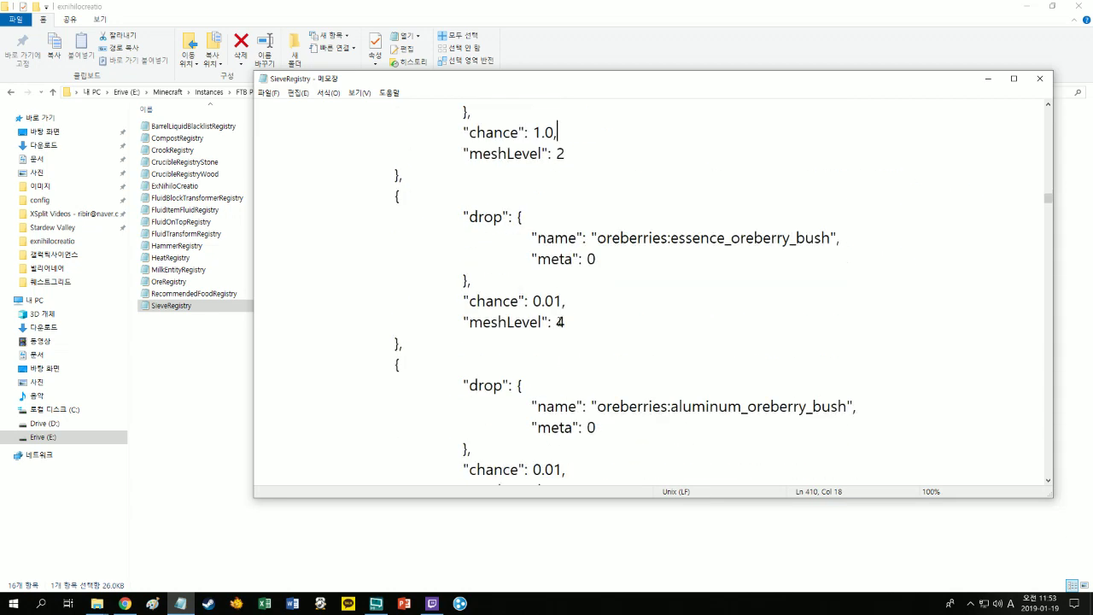
# - Set the chances of the essence, aluminum and tin oreberry bush drops to 1.0
pyautogui.doubleClick(536, 299)
pyautogui.hotkey('ctrl', 'v')
pyautogui.scroll(-2, 537, 299)
pyautogui.doubleClick(543, 342)
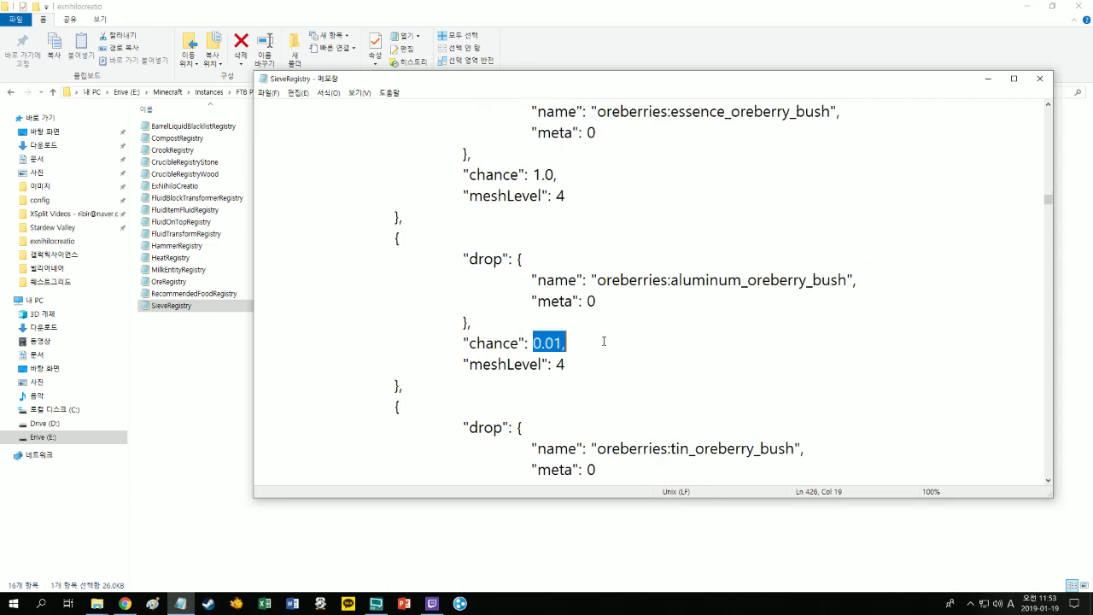
pyautogui.hotkey('ctrl', 'v')
pyautogui.scroll(-3, 544, 333)
pyautogui.doubleClick(544, 322)
pyautogui.hotkey('ctrl', 'v')
# - Set the chances of the copper, gold and iron oreberry bush drops to 1.0
pyautogui.scroll(-3, 540, 329)
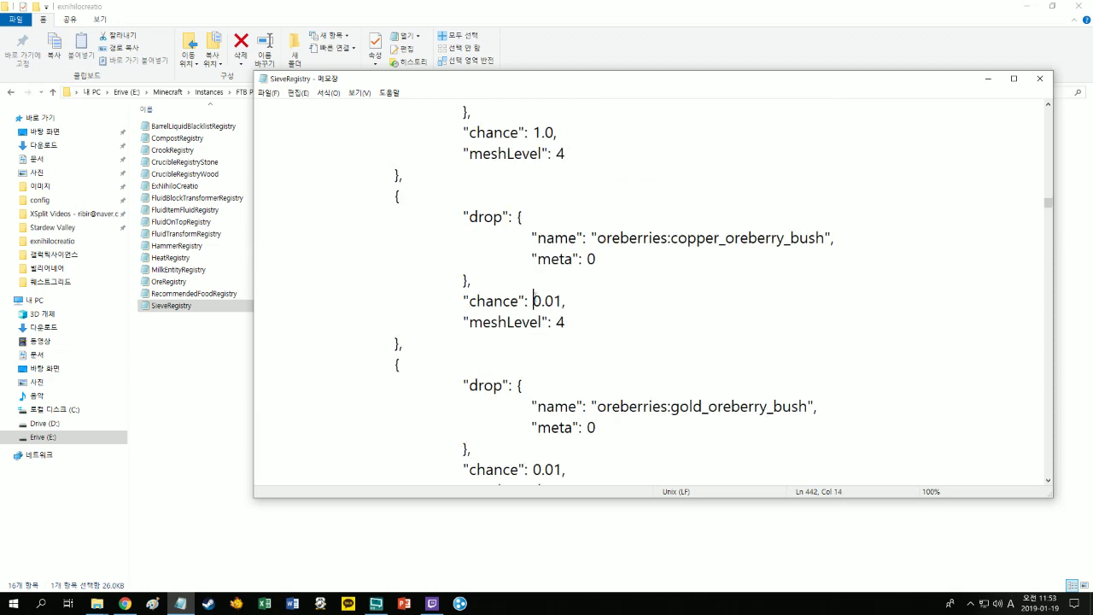
pyautogui.doubleClick(545, 301)
pyautogui.hotkey('ctrl', 'v')
pyautogui.scroll(-2, 558, 322)
pyautogui.doubleClick(536, 343)
pyautogui.hotkey('ctrl', 'v')
pyautogui.scroll(-3, 536, 342)
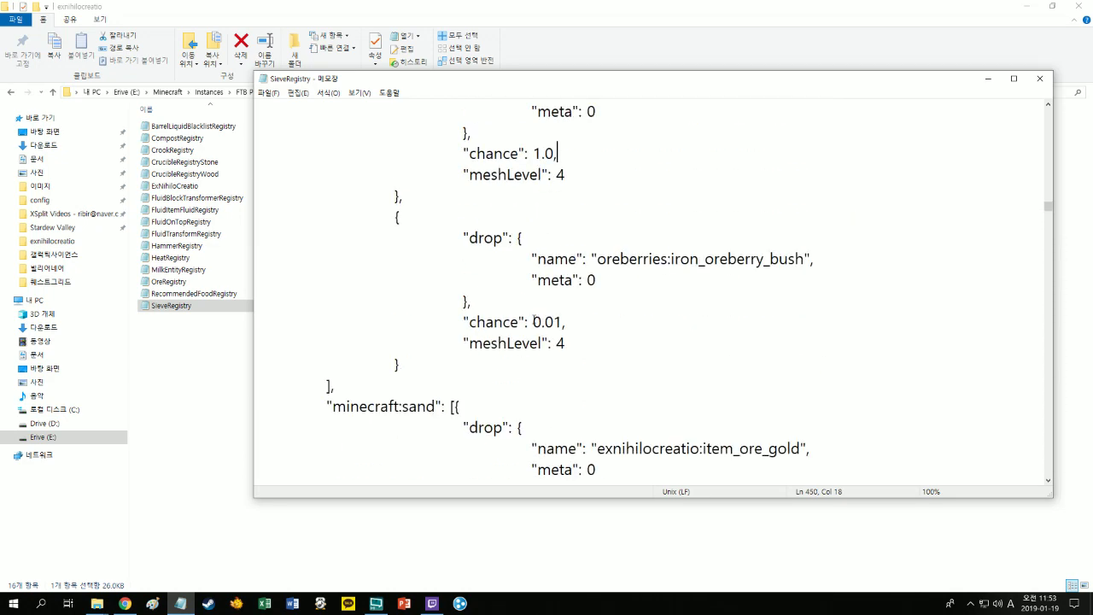
pyautogui.doubleClick(538, 351)
pyautogui.hotkey('ctrl', 'v')
# - In the minecraft:sand section, set the chances of the item_ore_gold drops for meshLevel 1 to 4 to 1.0
pyautogui.scroll(-3, 538, 333)
pyautogui.moveTo(541, 322); pyautogui.dragTo(606, 327)
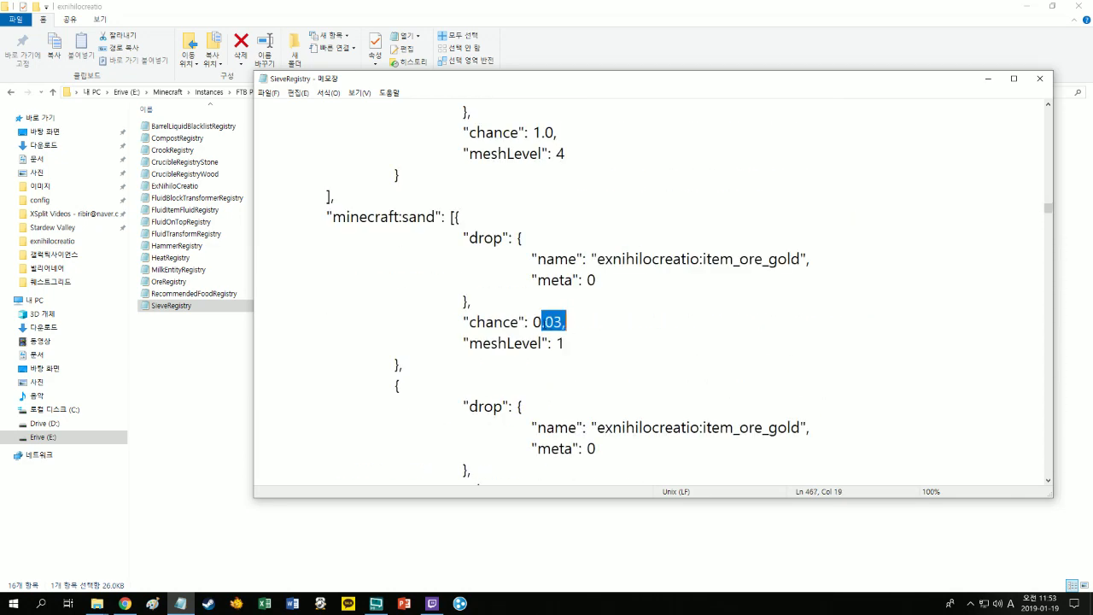
pyautogui.hotkey('ctrl', 'v')
pyautogui.scroll(-3, 580, 333)
pyautogui.doubleClick(546, 300)
pyautogui.hotkey('ctrl', 'v')
pyautogui.scroll(-3, 547, 300)
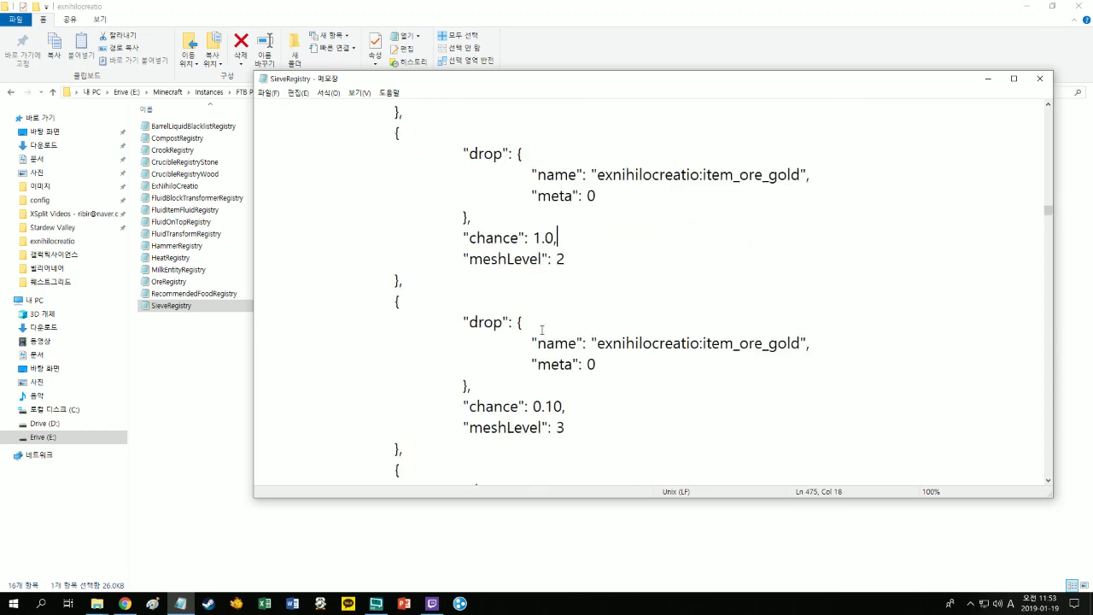
pyautogui.doubleClick(547, 279)
pyautogui.hotkey('ctrl', 'v')
pyautogui.scroll(-2, 535, 294)
pyautogui.moveTo(533, 322); pyautogui.dragTo(545, 300)
pyautogui.hotkey('ctrl', 'v')
# - Set the chances of the sand section's item_ore_iron drops for meshLevel 1 to 4 to 1.0
pyautogui.scroll(-3, 576, 322)
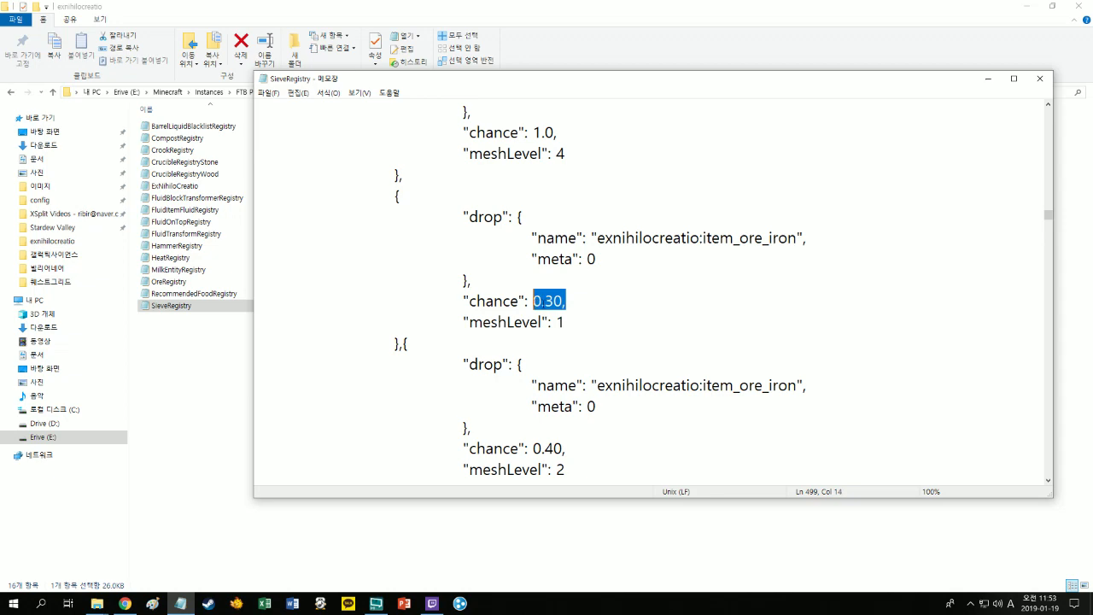
pyautogui.hotkey('ctrl', 'v')
pyautogui.scroll(-3, 547, 303)
pyautogui.doubleClick(536, 261)
pyautogui.hotkey('ctrl', 'v')
pyautogui.scroll(-2, 537, 273)
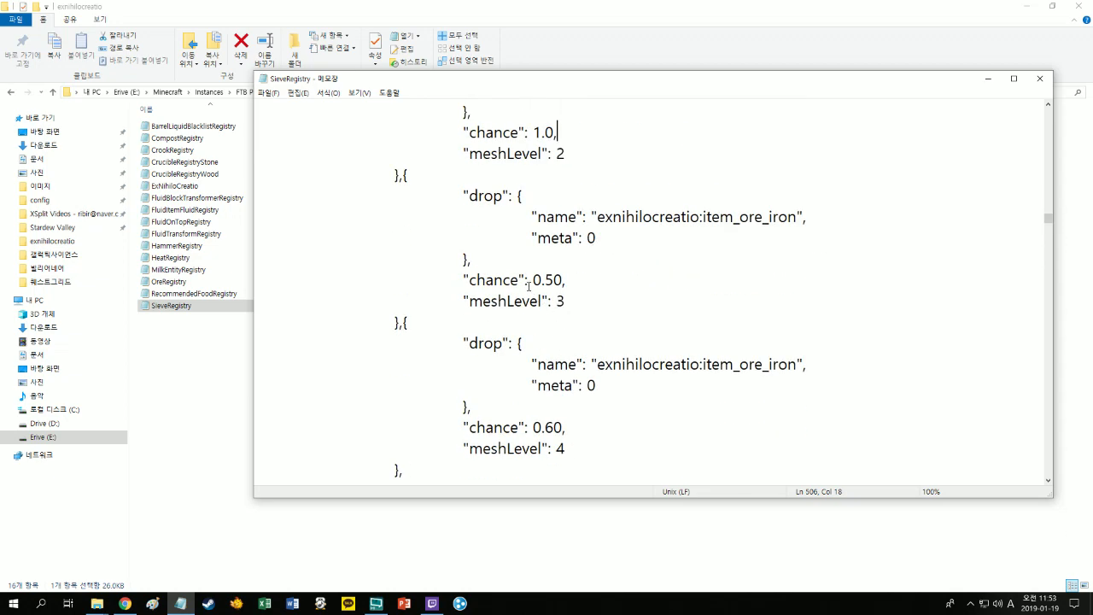
pyautogui.doubleClick(547, 278)
pyautogui.hotkey('ctrl', 'v')
pyautogui.scroll(-2, 549, 318)
pyautogui.moveTo(531, 301); pyautogui.dragTo(567, 300)
pyautogui.hotkey('ctrl', 'v')
# - Set the chances of the sand section's item_ore_copper drops for meshLevel 1 to 4 to 1.0
pyautogui.scroll(-3, 567, 300)
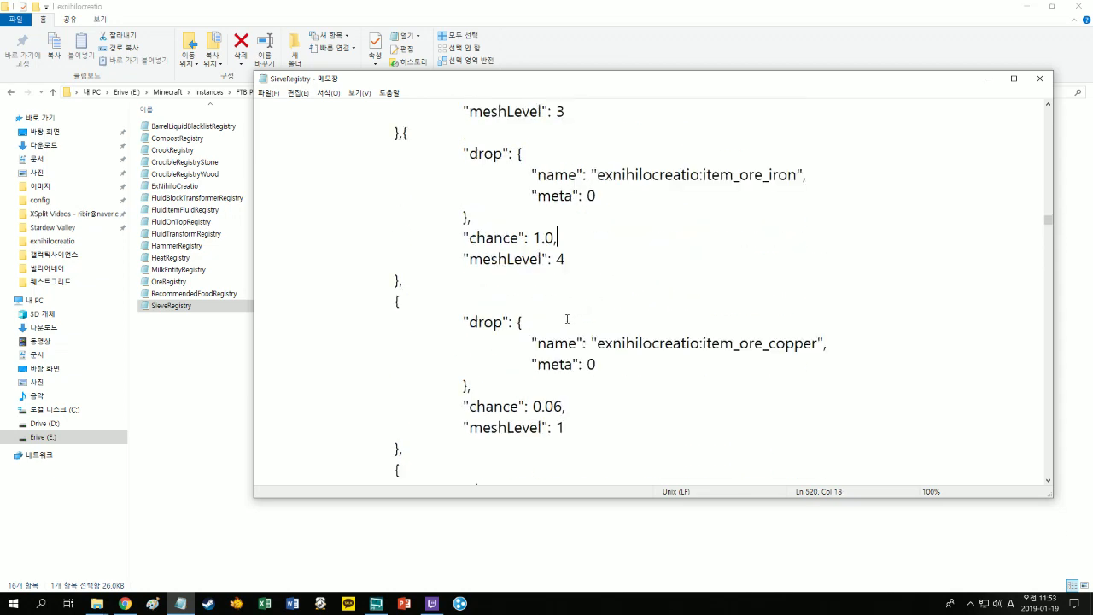
pyautogui.doubleClick(547, 279)
pyautogui.write('1.0,')
pyautogui.scroll(-2, 568, 299)
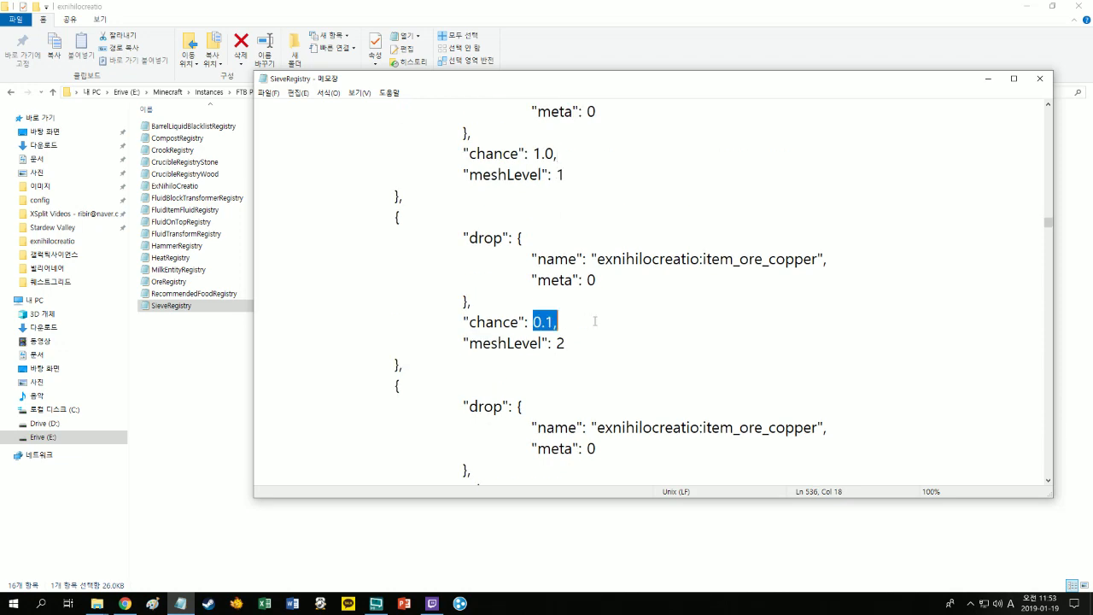
pyautogui.write('1.0,')
pyautogui.scroll(-3, 580, 320)
pyautogui.moveTo(533, 300); pyautogui.dragTo(567, 301)
pyautogui.write('1.0,')
pyautogui.scroll(-2, 573, 312)
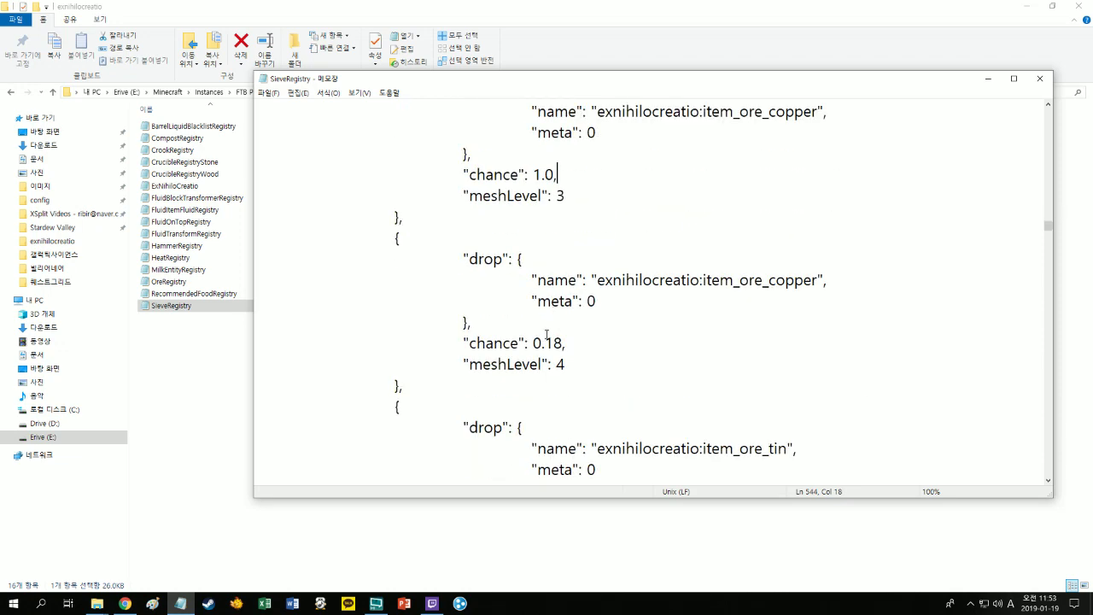
pyautogui.moveTo(545, 342); pyautogui.dragTo(567, 280)
pyautogui.write('1.0,')
# - Set the chances of the sand section's item_ore_tin drops for meshLevel 1 to 4 to 1.0
pyautogui.scroll(-3, 556, 313)
pyautogui.click(533, 322)
pyautogui.write('1.0,')
pyautogui.scroll(-3, 535, 308)
pyautogui.write('1.0,')
pyautogui.scroll(-3, 566, 317)
pyautogui.write('1.0,')
pyautogui.scroll(-2, 548, 307)
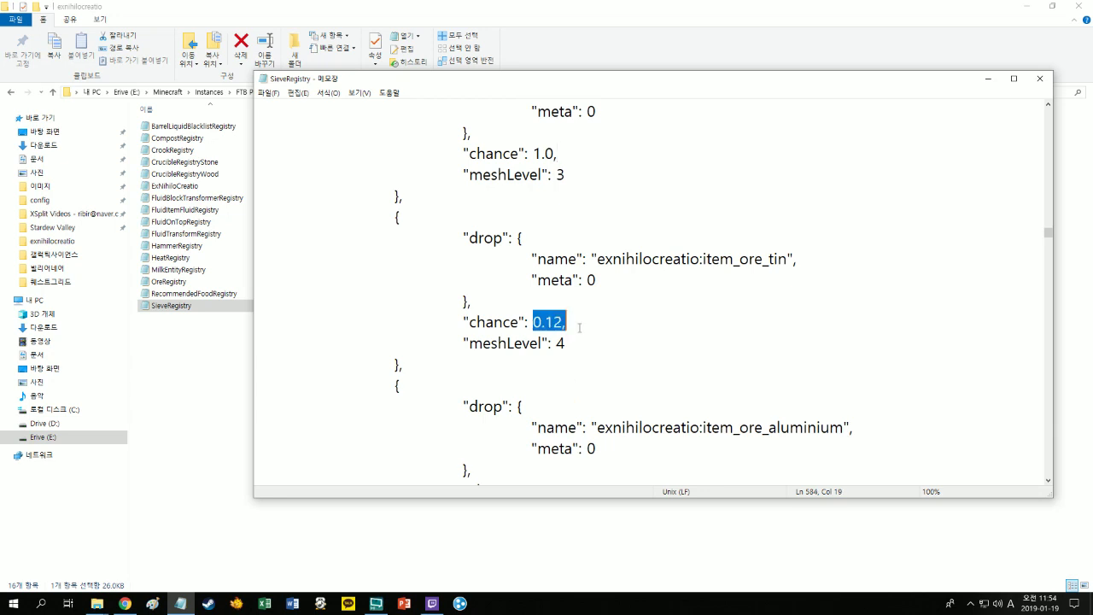
pyautogui.write('1.0,')
# - Set the chances of the sand section's item_ore_aluminium drops for meshLevel 1 to 4 to 1.0
pyautogui.scroll(-2, 563, 334)
pyautogui.write('1.0,')
pyautogui.moveTo(532, 363); pyautogui.dragTo(559, 344)
pyautogui.scroll(-3, 583, 361)
pyautogui.write('1.0,')
pyautogui.scroll(-3, 559, 344)
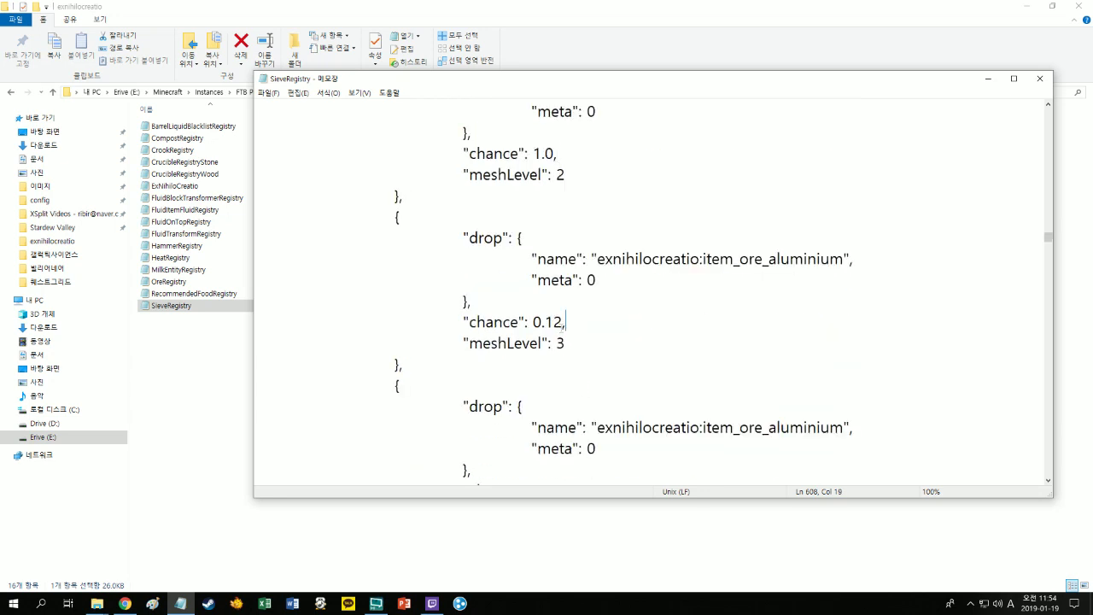
pyautogui.scroll(-3, 553, 333)
pyautogui.moveTo(532, 300); pyautogui.dragTo(566, 300)
pyautogui.write('1.0,')
# - Set the chances of the sand section's item_ore_lead drops for meshLevel 1 to 4 to 1.0
pyautogui.scroll(-3, 552, 353)
pyautogui.write('1.0,')
pyautogui.scroll(-3, 531, 318)
pyautogui.write('1.0,')
pyautogui.scroll(-3, 558, 332)
pyautogui.write('1.0,')
pyautogui.scroll(-2, 534, 324)
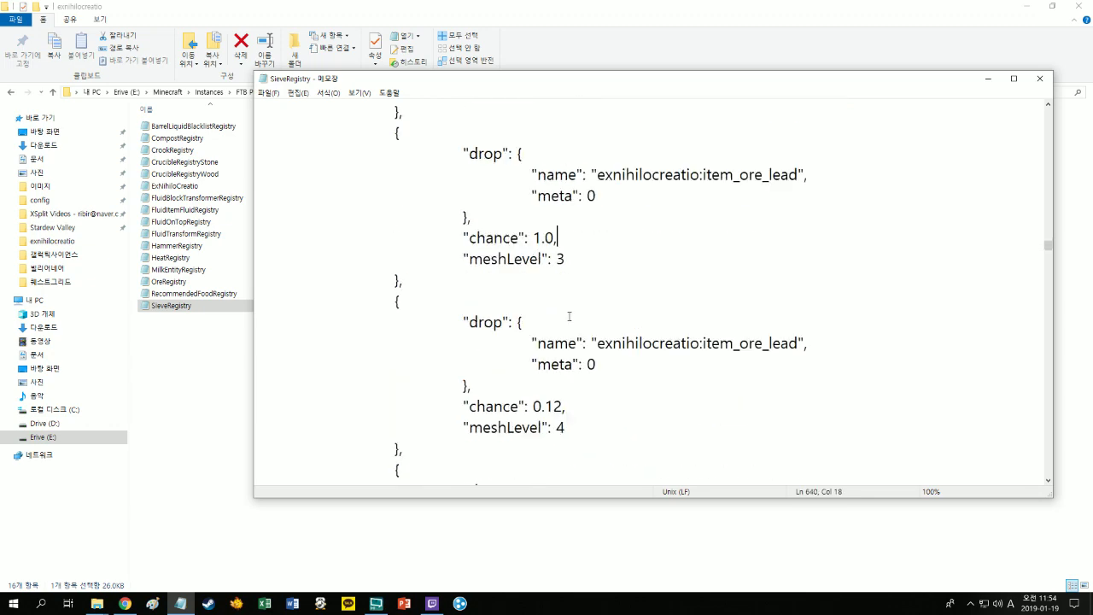
pyautogui.moveTo(535, 344); pyautogui.dragTo(592, 323)
pyautogui.write('1.0,')
# - Set the chances of the sand section's item_ore_silver drops for meshLevel 1 to 4 to 1.0
pyautogui.scroll(-3, 544, 321)
pyautogui.write('1.0,')
pyautogui.scroll(-3, 546, 308)
pyautogui.write('1.0,')
pyautogui.scroll(-2, 536, 313)
pyautogui.write('1.0,')
pyautogui.scroll(-4, 572, 347)
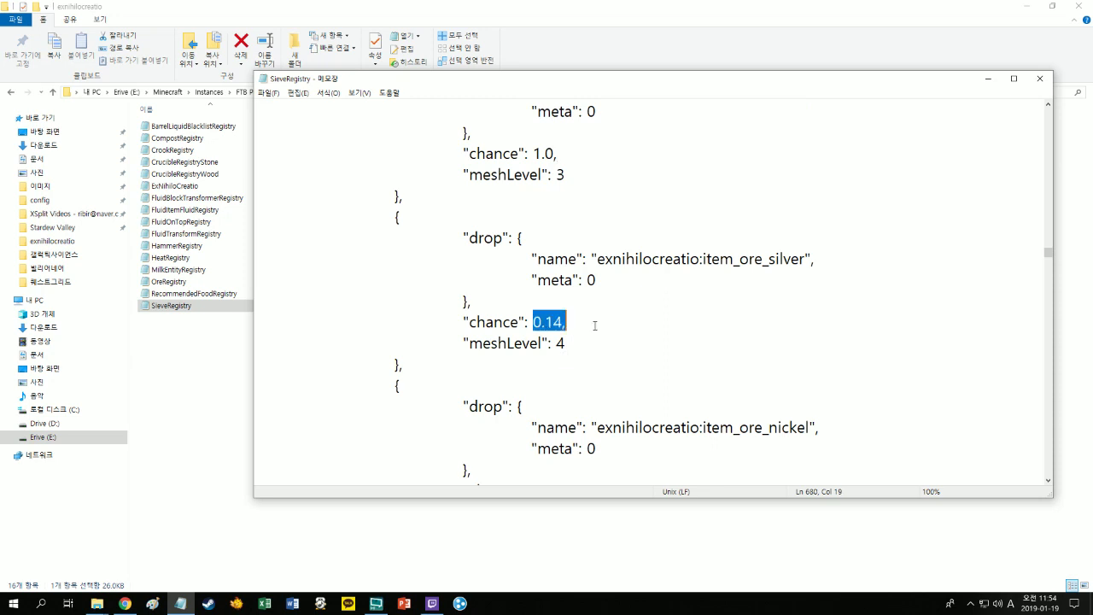
pyautogui.write('1.0,')
# - Set the chances of the sand section's item_ore_nickel drops for meshLevel 1 to 4 to 1.0
pyautogui.scroll(-3, 550, 323)
pyautogui.write('1.0,')
pyautogui.moveTo(533, 301); pyautogui.dragTo(566, 277)
pyautogui.scroll(-3, 552, 333)
pyautogui.write('1.0,')
pyautogui.scroll(-2, 572, 322)
pyautogui.moveTo(533, 321); pyautogui.dragTo(567, 258)
pyautogui.write('1.0,')
pyautogui.scroll(-3, 581, 322)
pyautogui.write('1.0,')
# - Set the chances of the sand section's item_ore_osmium drops for meshLevel 1 to 4 to 1.0
pyautogui.scroll(-3, 547, 329)
pyautogui.write('1.0,')
pyautogui.scroll(-3, 538, 305)
pyautogui.write('1.0,')
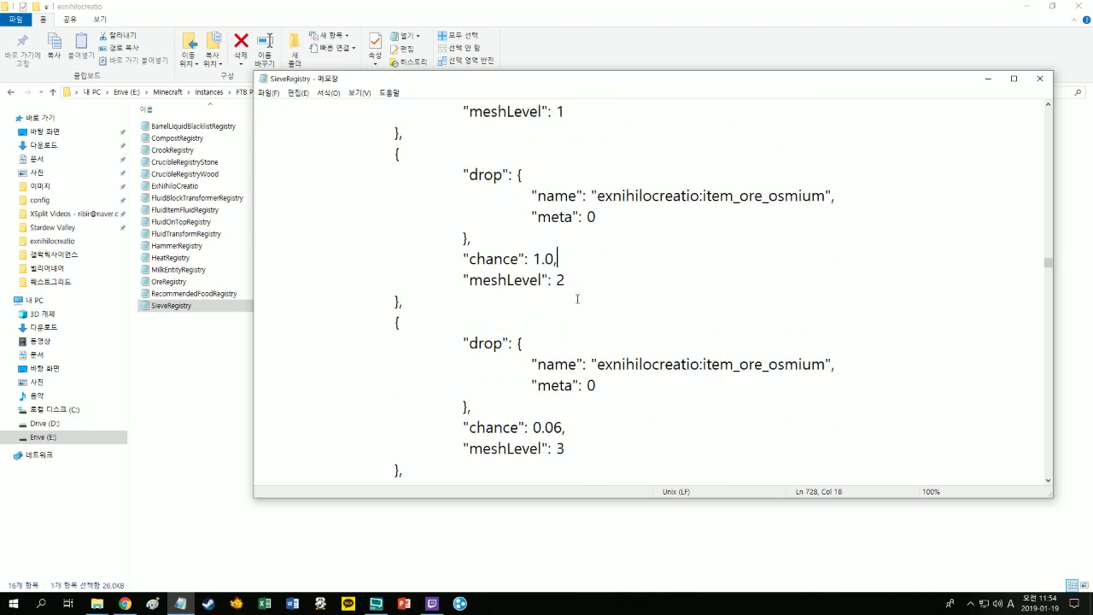
pyautogui.scroll(-2, 551, 307)
pyautogui.moveTo(533, 299); pyautogui.dragTo(567, 300)
pyautogui.write('1.0,')
pyautogui.scroll(-2, 551, 316)
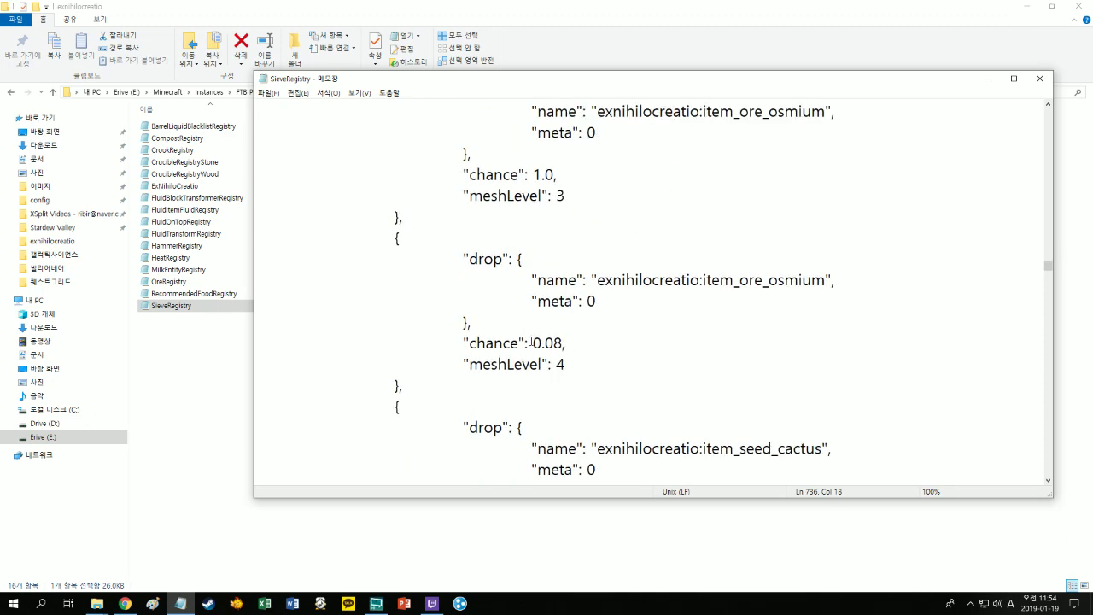
pyautogui.scroll(-3, 556, 343)
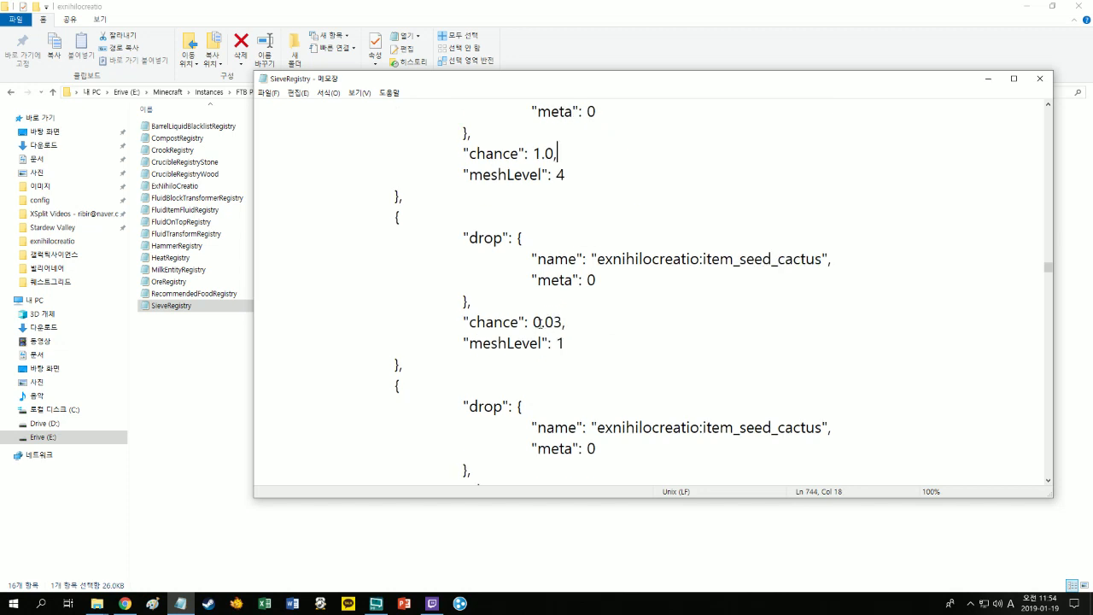
# - Set the chances of the item_seed_cactus drops, from meshLevel 1 upward, to 1.0
pyautogui.moveTo(533, 319); pyautogui.dragTo(567, 300)
pyautogui.write('1.0,')
pyautogui.scroll(-3, 552, 334)
pyautogui.write('1.0,')
pyautogui.scroll(-2, 537, 342)
pyautogui.write('1.0,')
pyautogui.scroll(-3, 581, 342)
pyautogui.write('1.0,')
# - Set the chances of the exnihilocreatio:item_material meta 3 drops for meshLevel 3 and 4 and the mysticalagriculture:crafting meta 5 drops to 1.0
pyautogui.scroll(-3, 561, 328)
pyautogui.write('1.0,')
pyautogui.scroll(-2, 537, 341)
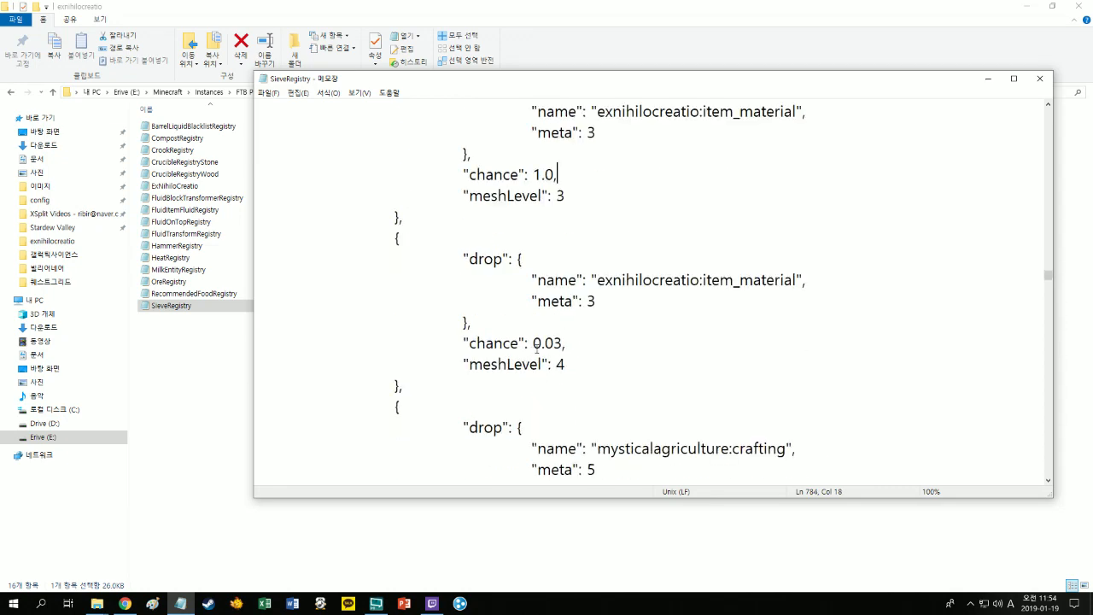
pyautogui.write('1.0,')
pyautogui.moveTo(533, 342); pyautogui.dragTo(568, 300)
pyautogui.scroll(-3, 572, 341)
pyautogui.write('1.0,')
pyautogui.scroll(-3, 551, 321)
pyautogui.write('1.0,')
pyautogui.scroll(-3, 577, 327)
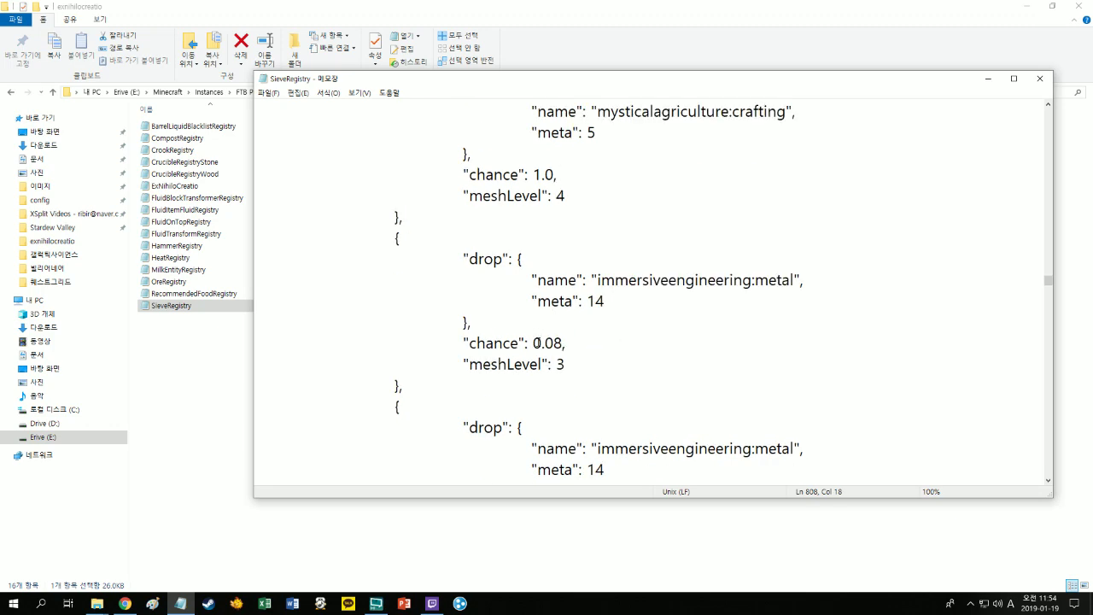
# - Set the chances of the immersiveengineering:metal meta 14 drops and the remaining drops before the next item_ore_iron entries to 1.0
pyautogui.moveTo(533, 342); pyautogui.dragTo(567, 300)
pyautogui.write('1.0,')
pyautogui.scroll(-3, 581, 346)
pyautogui.write('1.0,')
pyautogui.scroll(-3, 536, 330)
pyautogui.write('1.0,')
pyautogui.scroll(-2, 554, 329)
pyautogui.write('1.0,')
pyautogui.moveTo(533, 342); pyautogui.dragTo(567, 342)
# - Set the chances of the next item_ore_iron drops for meshLevel 1 to 4 to 1.0
pyautogui.scroll(-3, 541, 325)
pyautogui.write('1.0,')
pyautogui.scroll(-3, 571, 351)
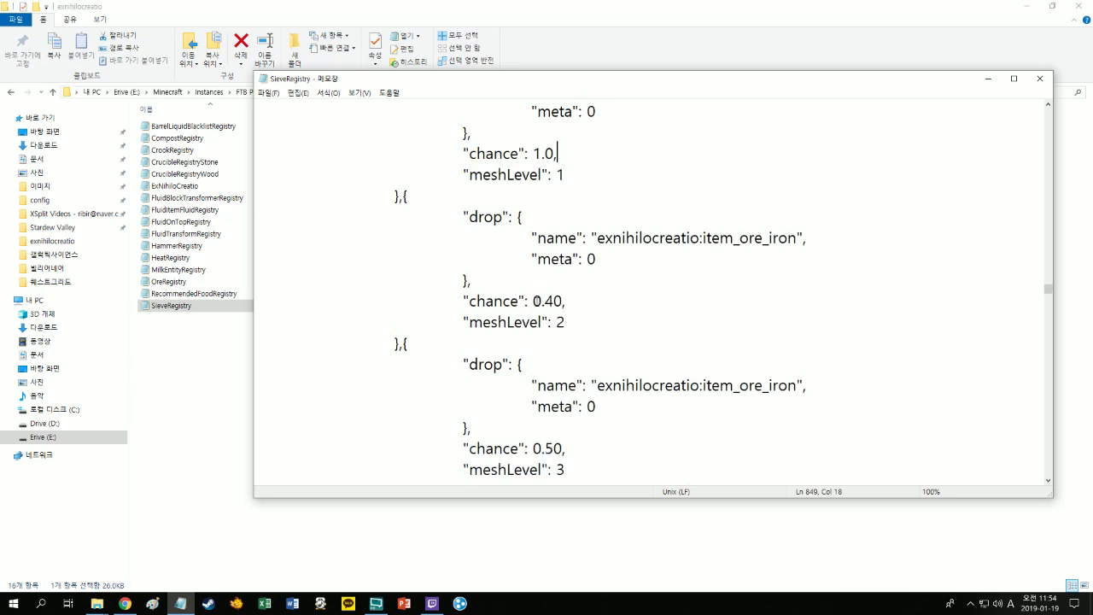
pyautogui.moveTo(533, 300); pyautogui.dragTo(567, 300)
pyautogui.write('1.0,')
pyautogui.scroll(-3, 535, 288)
pyautogui.moveTo(540, 258); pyautogui.dragTo(567, 258)
pyautogui.write('1.0,')
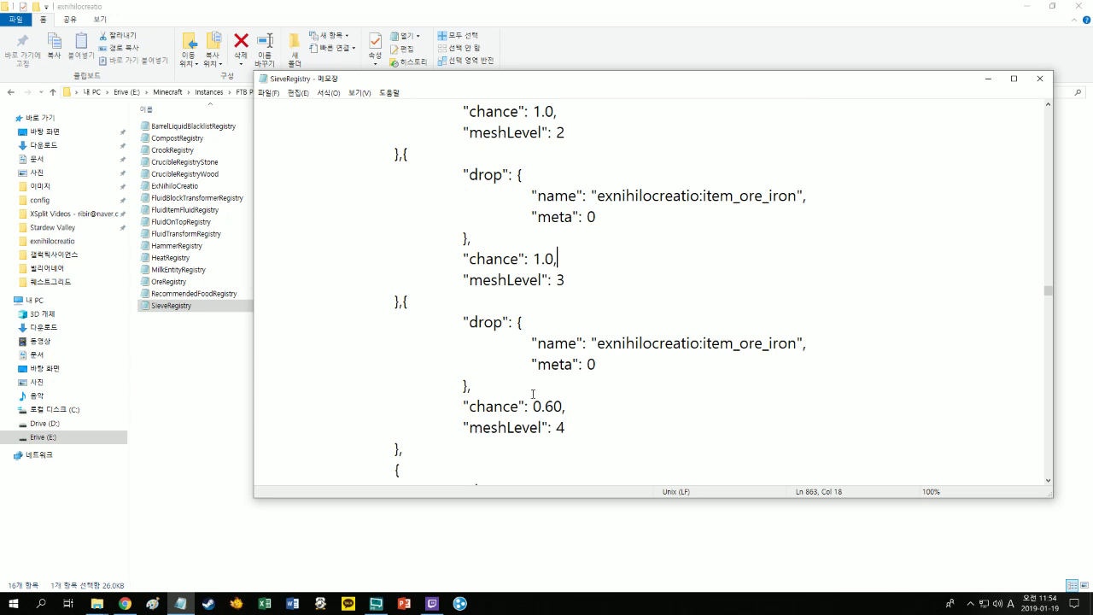
pyautogui.moveTo(533, 405); pyautogui.dragTo(592, 382)
pyautogui.write('1.0,')
pyautogui.click(531, 406)
# - Set the chances of the item_ore_copper drops after the iron entries for meshLevel 1 to 4 to 1.0
pyautogui.scroll(-3, 527, 376)
pyautogui.write('1.0,')
pyautogui.scroll(-4, 535, 325)
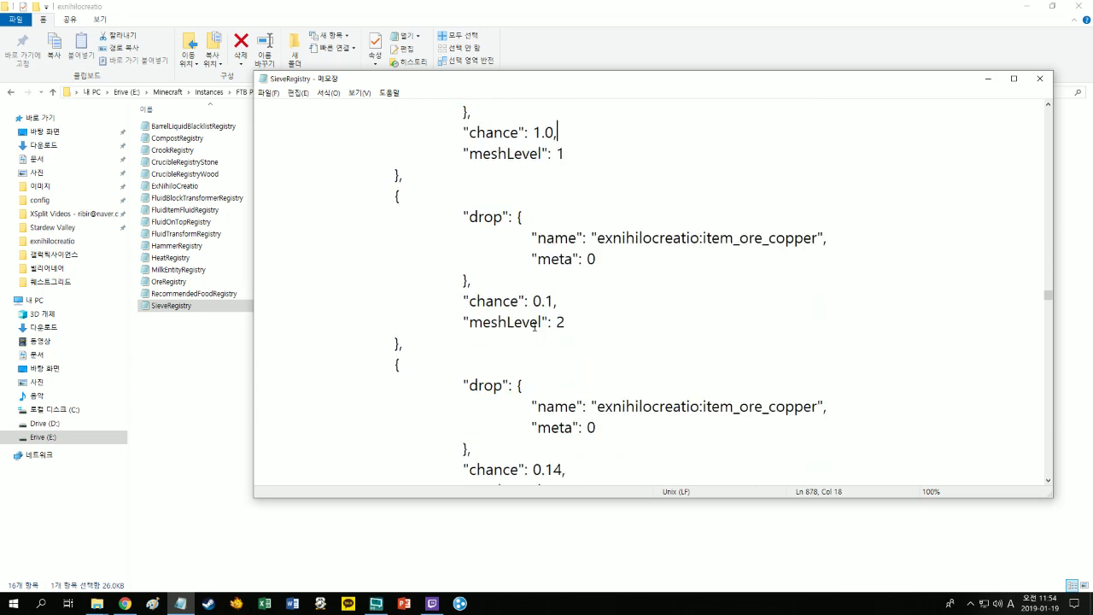
pyautogui.moveTo(531, 301); pyautogui.dragTo(560, 301)
pyautogui.write('1.0,')
pyautogui.scroll(-2, 533, 316)
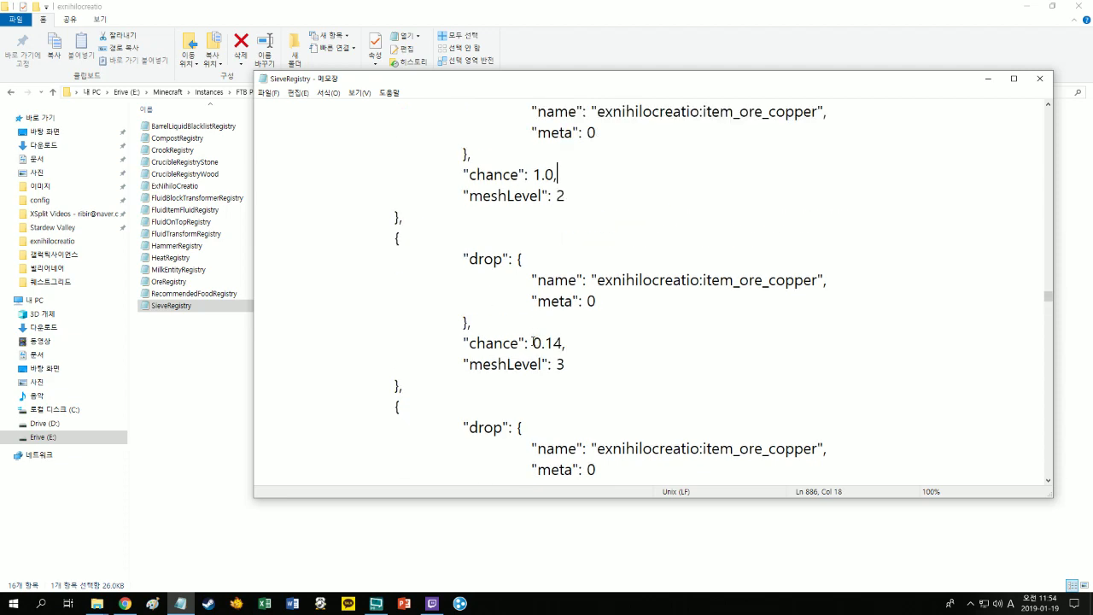
pyautogui.moveTo(533, 343); pyautogui.dragTo(582, 343)
pyautogui.write('1.0,')
pyautogui.scroll(-3, 582, 343)
pyautogui.moveTo(531, 320); pyautogui.dragTo(567, 278)
pyautogui.write('1.0,')
# - Set the chances of the item_ore_tin drops after the copper entries for meshLevel 1 to 4 to 1.0
pyautogui.scroll(-3, 538, 338)
pyautogui.write('1.0,')
pyautogui.scroll(-3, 565, 301)
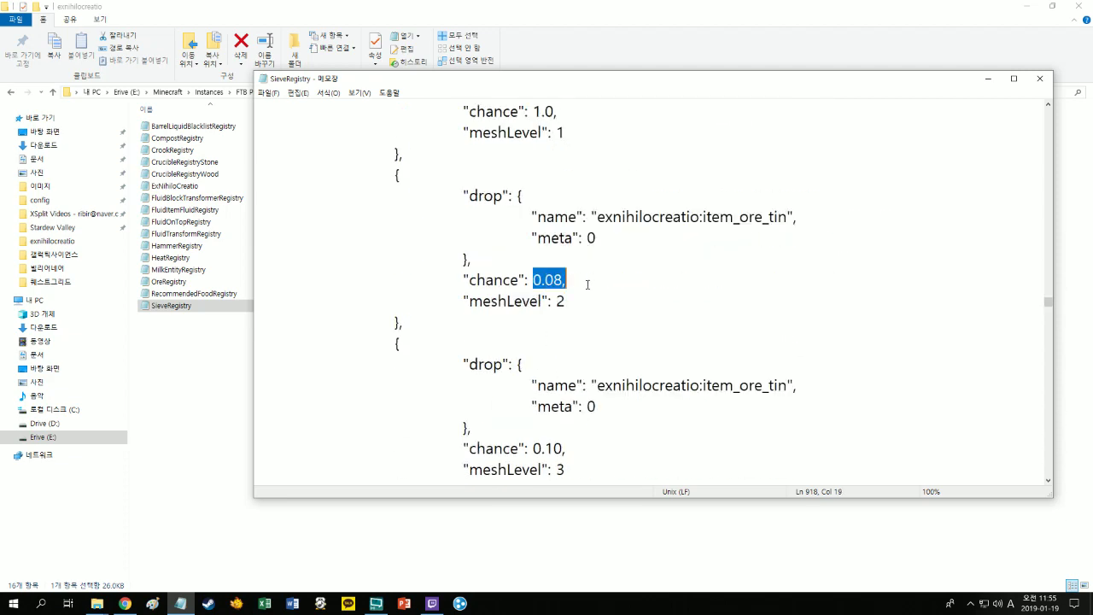
pyautogui.write('1.0,')
pyautogui.scroll(-2, 546, 322)
pyautogui.moveTo(533, 322); pyautogui.dragTo(565, 300)
pyautogui.write('1.0,')
pyautogui.scroll(-3, 560, 338)
pyautogui.write('1.0,')
# - Set the chances of the drops between the item_ore_tin and item_ore_lead entries, through meshLevel 4, to 1.0
pyautogui.scroll(-2, 560, 328)
pyautogui.moveTo(533, 343); pyautogui.dragTo(565, 279)
pyautogui.write('1.0,')
pyautogui.scroll(-3, 540, 343)
pyautogui.write('1.0,')
pyautogui.scroll(-3, 557, 355)
pyautogui.write('1.0,')
pyautogui.scroll(-3, 575, 322)
pyautogui.write('1.0,')
# - Set the chances of the next four item_ore_lead drops, from meshLevel 1 upward, to 1.0
pyautogui.scroll(-2, 544, 318)
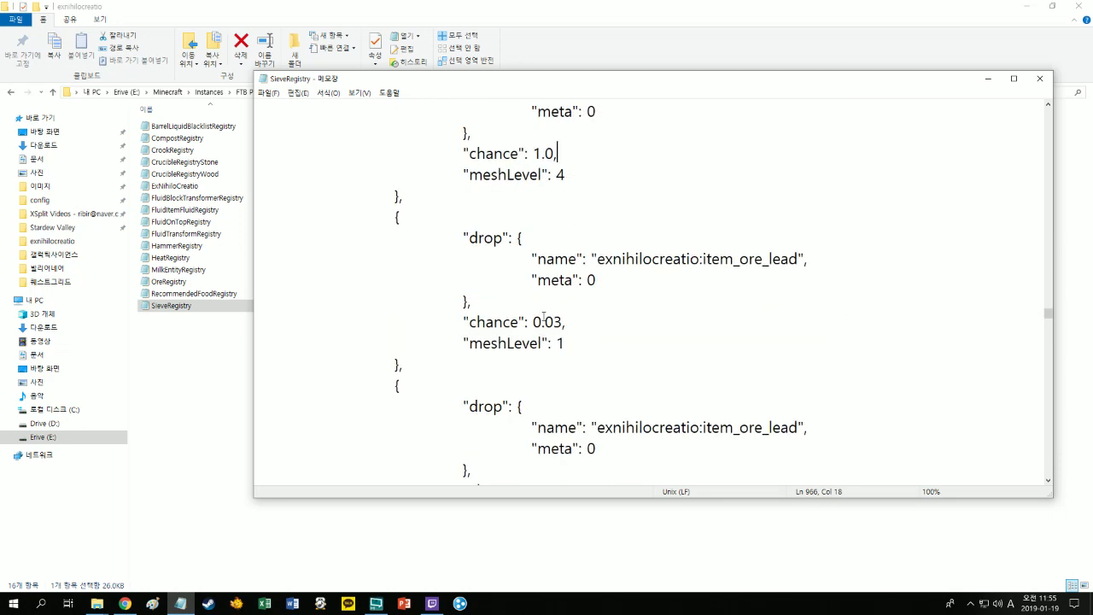
pyautogui.write('1.0,')
pyautogui.moveTo(533, 322); pyautogui.dragTo(567, 299)
pyautogui.scroll(-3, 555, 322)
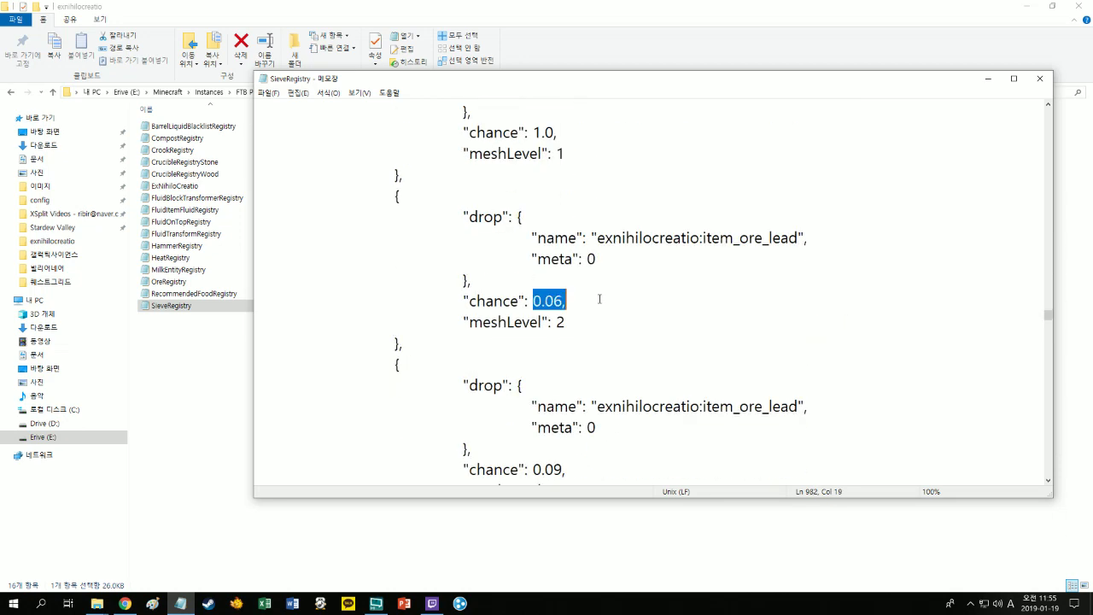
pyautogui.write('1.0,')
pyautogui.scroll(-2, 555, 321)
pyautogui.write('1.0,')
pyautogui.keyDown('ctrl'); pyautogui.scroll(-1, 543, 316); pyautogui.keyUp('ctrl')
pyautogui.moveTo(533, 342); pyautogui.dragTo(571, 295)
pyautogui.write('1.0,')
# - Set the chances of the drops between the last item_ore_lead entry and the first minecraft:flint entry to 1.0
pyautogui.scroll(-3, 505, 319)
pyautogui.write('1.0,')
pyautogui.scroll(-3, 535, 318)
pyautogui.write('1.0,')
pyautogui.scroll(-3, 561, 312)
pyautogui.write('1.0,')
pyautogui.scroll(-2, 534, 328)
pyautogui.moveTo(506, 328); pyautogui.dragTo(538, 364)
pyautogui.write('1.0,')
# - Set the chances of the minecraft:flint drops for meshLevel 1 and 2 to 1.0
pyautogui.scroll(-2, 567, 330)
pyautogui.write('1.0,')
pyautogui.scroll(-3, 523, 346)
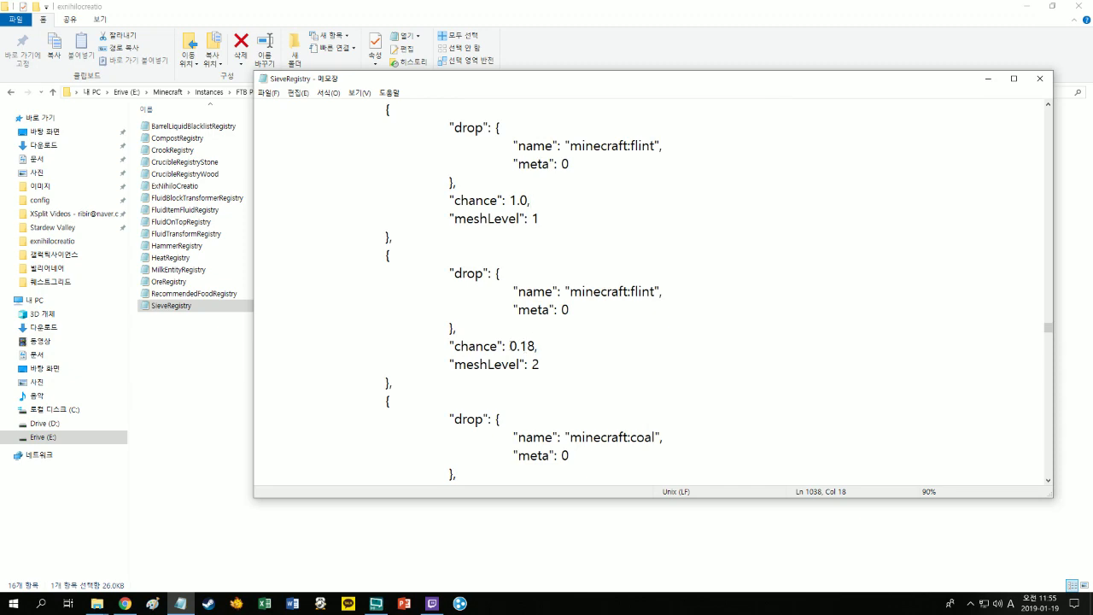
pyautogui.scroll(-3, 549, 345)
pyautogui.write('1.0,')
# - Set the chances of the minecraft:coal drops following the flint entries to 1.0
pyautogui.moveTo(509, 325); pyautogui.dragTo(565, 314)
pyautogui.scroll(-3, 541, 339)
pyautogui.write('1.0,')
pyautogui.scroll(-2, 538, 328)
pyautogui.moveTo(510, 346); pyautogui.dragTo(544, 310)
pyautogui.write('1.0,')
pyautogui.scroll(-3, 546, 346)
pyautogui.write('1.0,')
# - Set the chances of the minecraft:dye meta 4 drops, through meshLevel 4, to 1.0
pyautogui.scroll(-2, 538, 337)
pyautogui.scroll(-1, 526, 349)
pyautogui.write('1.0,')
pyautogui.scroll(-2, 521, 342)
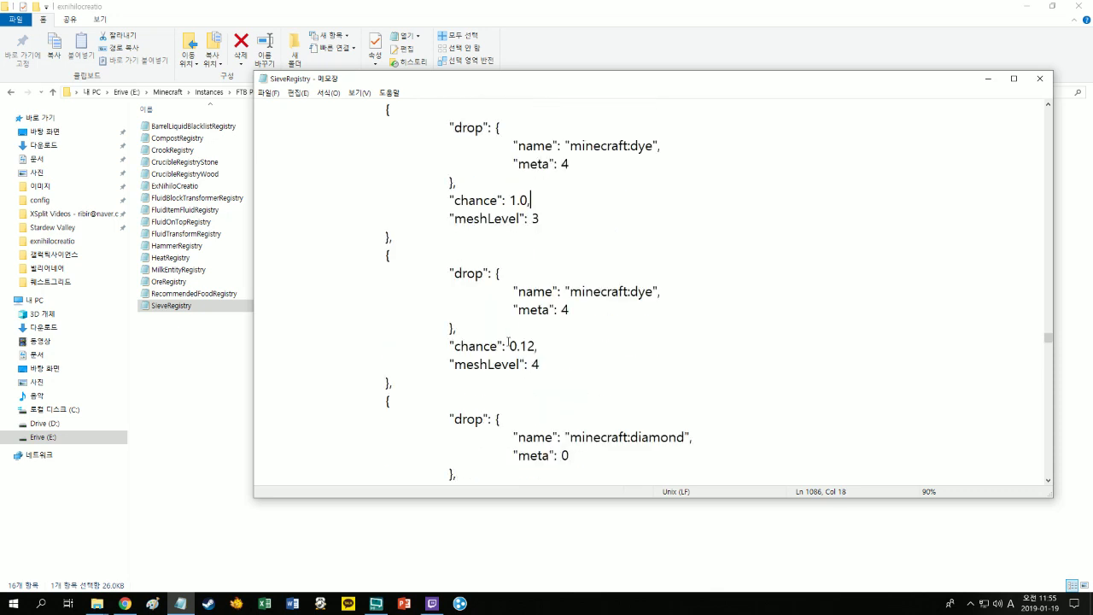
pyautogui.moveTo(509, 346); pyautogui.dragTo(537, 327)
pyautogui.write('1.0,')
# - Set the chances of the minecraft:diamond drops for meshLevel 3 and 4 to 1.0
pyautogui.scroll(-3, 515, 337)
pyautogui.write('1.0,')
pyautogui.scroll(-2, 519, 338)
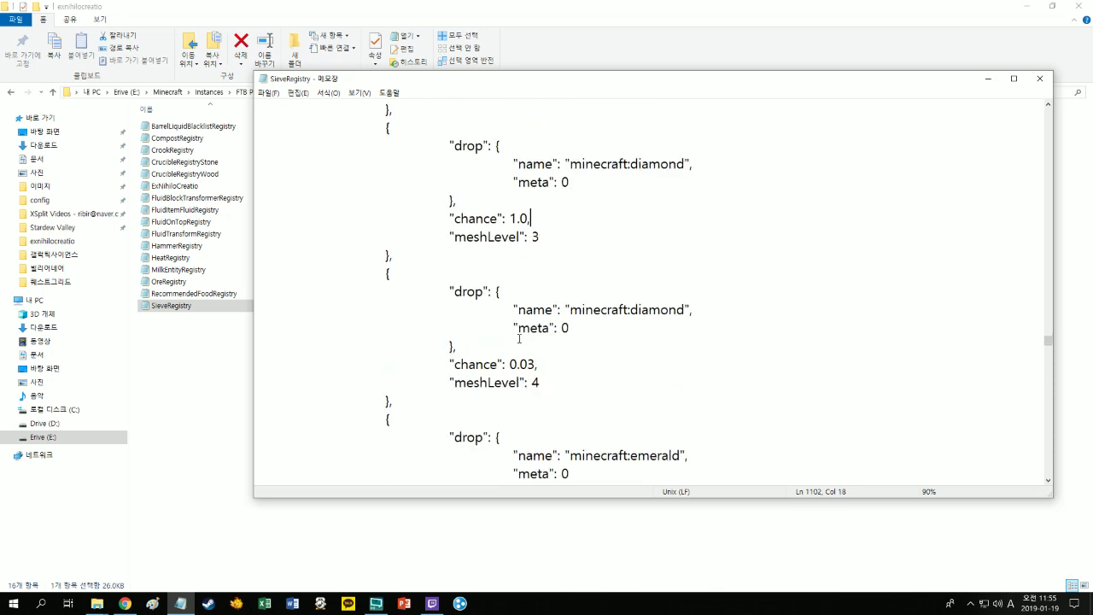
pyautogui.moveTo(509, 363); pyautogui.dragTo(540, 363)
pyautogui.write('1.0,')
# - Set the chances of the minecraft:emerald drops for meshLevel 3 and 4 to 1.0
pyautogui.scroll(-4, 522, 369)
pyautogui.moveTo(510, 291); pyautogui.dragTo(538, 291)
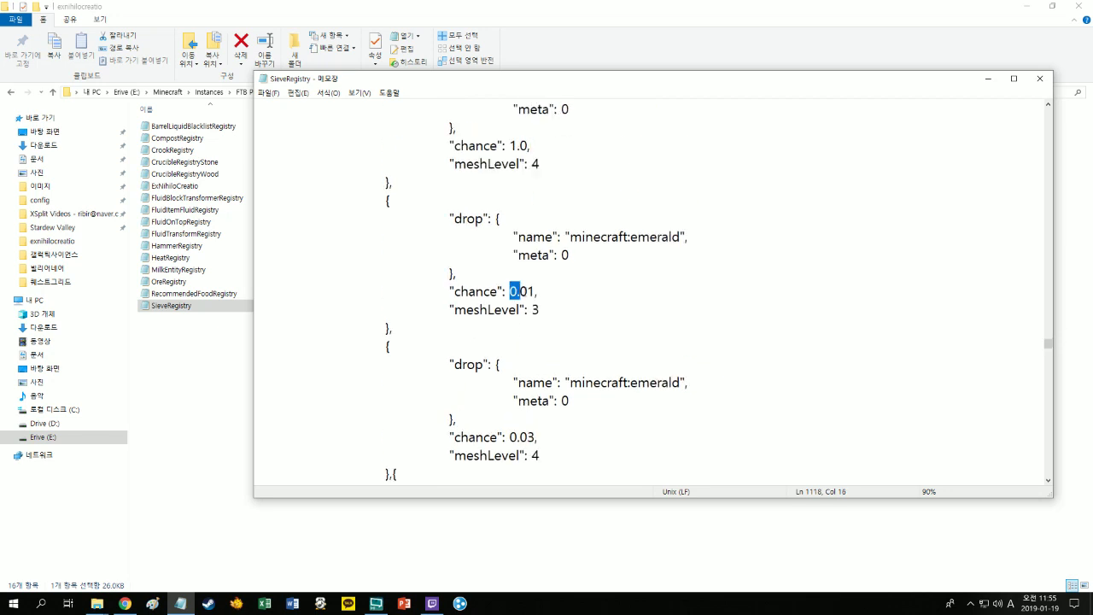
pyautogui.write('1.0,')
pyautogui.scroll(-2, 515, 308)
pyautogui.moveTo(510, 327); pyautogui.dragTo(540, 327)
pyautogui.hotkey('ctrl', 'v')
pyautogui.write('1.0,')
# - Set the chances of the enderio:item_material meta 20 drop and the thaumcraft:crystal_ordo drops for meshLevel 3 and 4 to 1.0
pyautogui.scroll(-2, 519, 350)
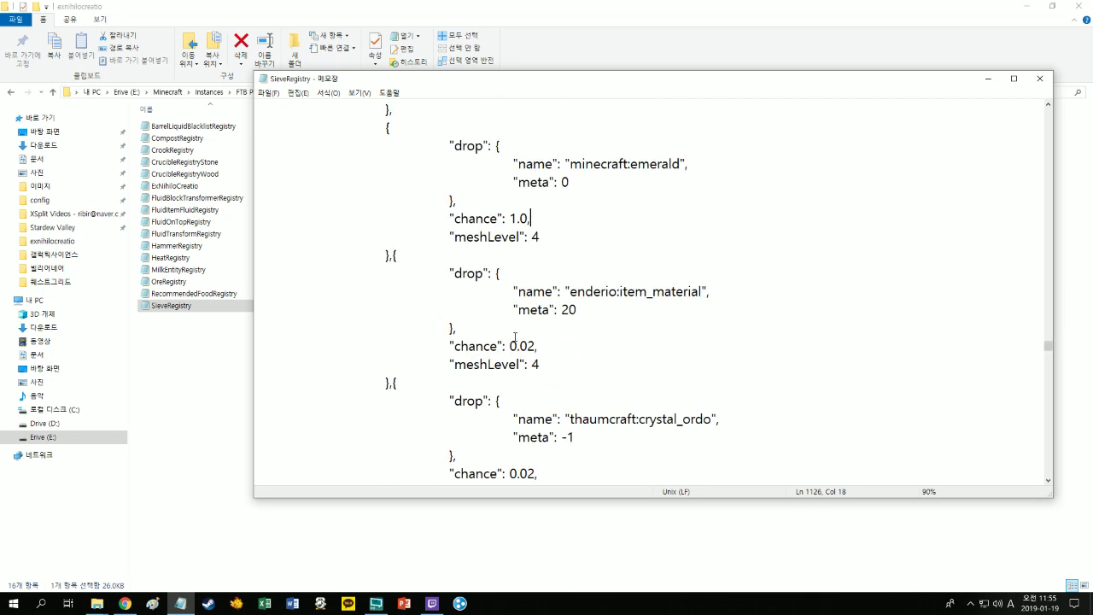
pyautogui.write('1.0,')
pyautogui.scroll(-4, 493, 272)
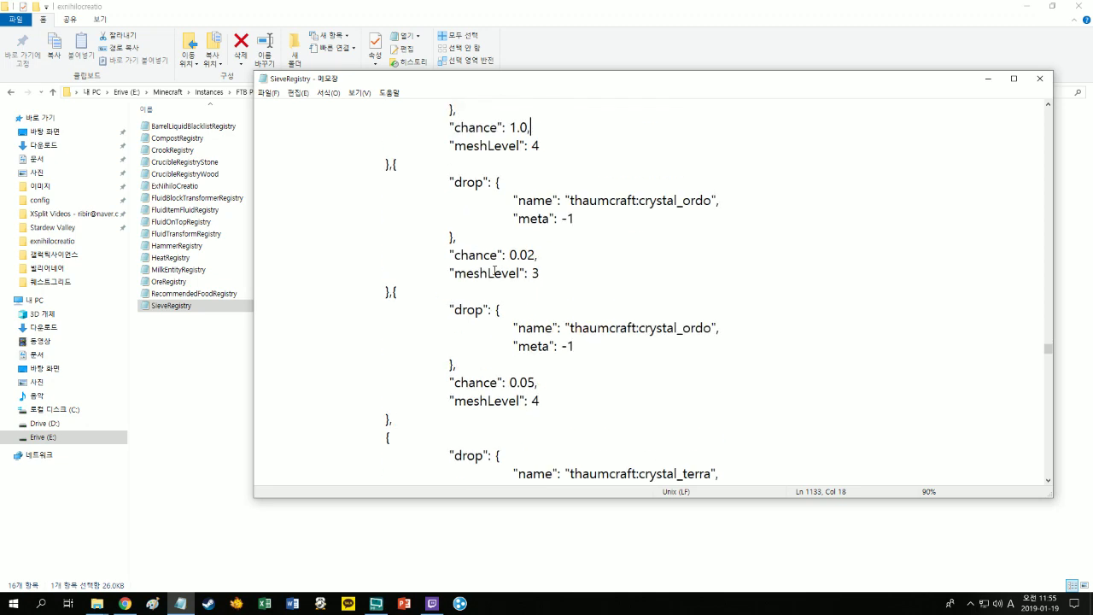
pyautogui.moveTo(509, 255); pyautogui.dragTo(540, 254)
pyautogui.write('1.0,')
pyautogui.moveTo(510, 382); pyautogui.dragTo(538, 327)
pyautogui.write('1.0,')
# - Set the chances of the thaumcraft:crystal_terra and thaumcraft:crystal_aqua drops for meshLevel 3 and 4 to 1.0
pyautogui.scroll(-3, 507, 330)
pyautogui.write('1.0,')
pyautogui.scroll(-3, 512, 360)
pyautogui.write('1.0,')
pyautogui.scroll(-3, 529, 341)
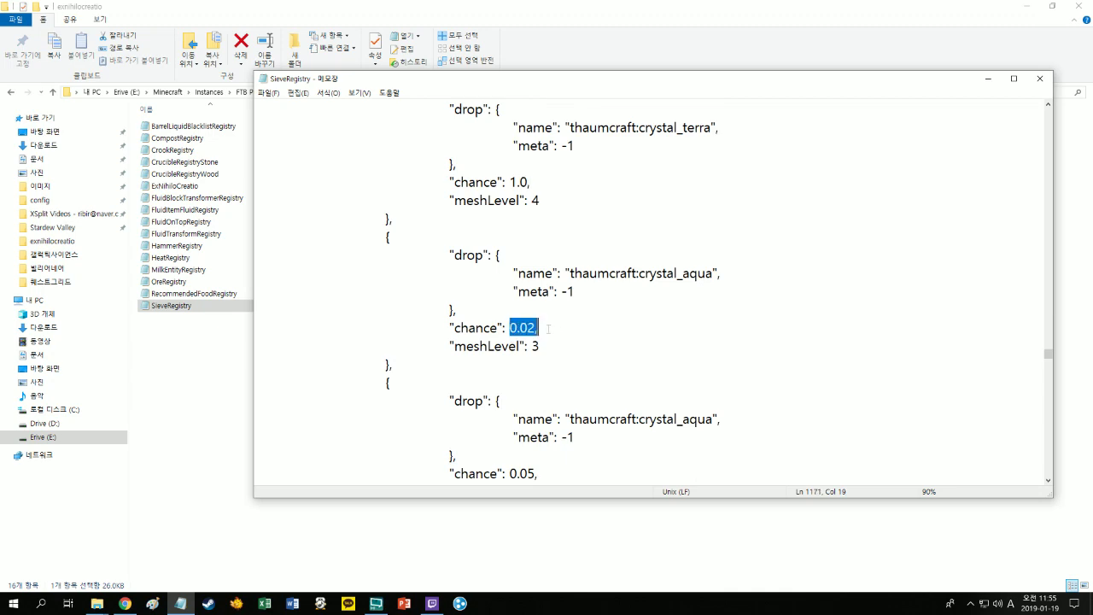
pyautogui.write('1.0,')
pyautogui.scroll(-2, 527, 345)
pyautogui.write('1.0,')
pyautogui.moveTo(510, 363); pyautogui.dragTo(538, 381)
# - Set the chances of the thaumcraft:crystal_ignis and thaumcraft:crystal_aer drops for meshLevel 3 and 4 to 1.0
pyautogui.scroll(-3, 509, 350)
pyautogui.write('1.0,')
pyautogui.scroll(-2, 538, 350)
pyautogui.write('1.0,')
pyautogui.scroll(-4, 531, 372)
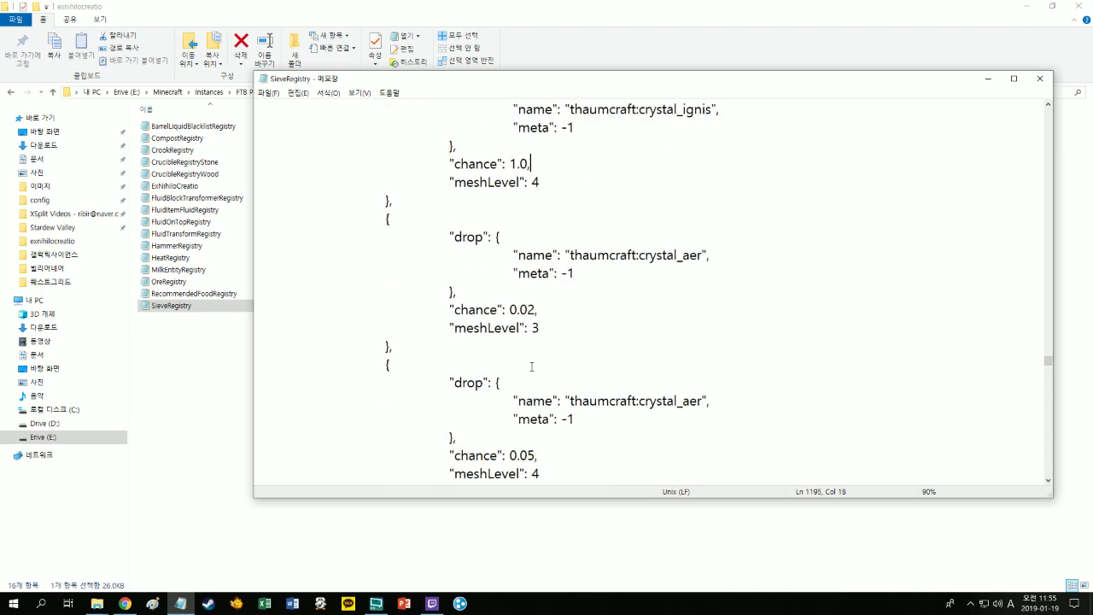
pyautogui.moveTo(510, 309); pyautogui.dragTo(538, 287)
pyautogui.write('1.0,')
pyautogui.scroll(-3, 529, 316)
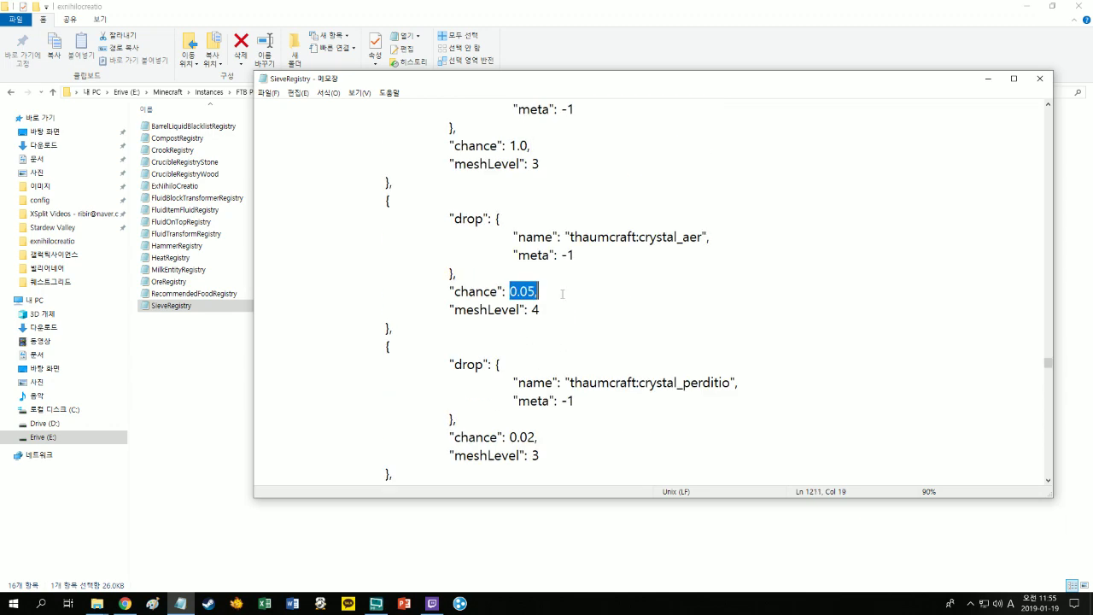
pyautogui.write('1.0,')
# - Set the chances of the thaumcraft:crystal_perditio and thaumcraft:crystal_vitium drops for meshLevel 3 and 4 to 1.0
pyautogui.scroll(-2, 527, 327)
pyautogui.moveTo(510, 328); pyautogui.dragTo(538, 328)
pyautogui.write('1.0,')
pyautogui.scroll(-3, 521, 323)
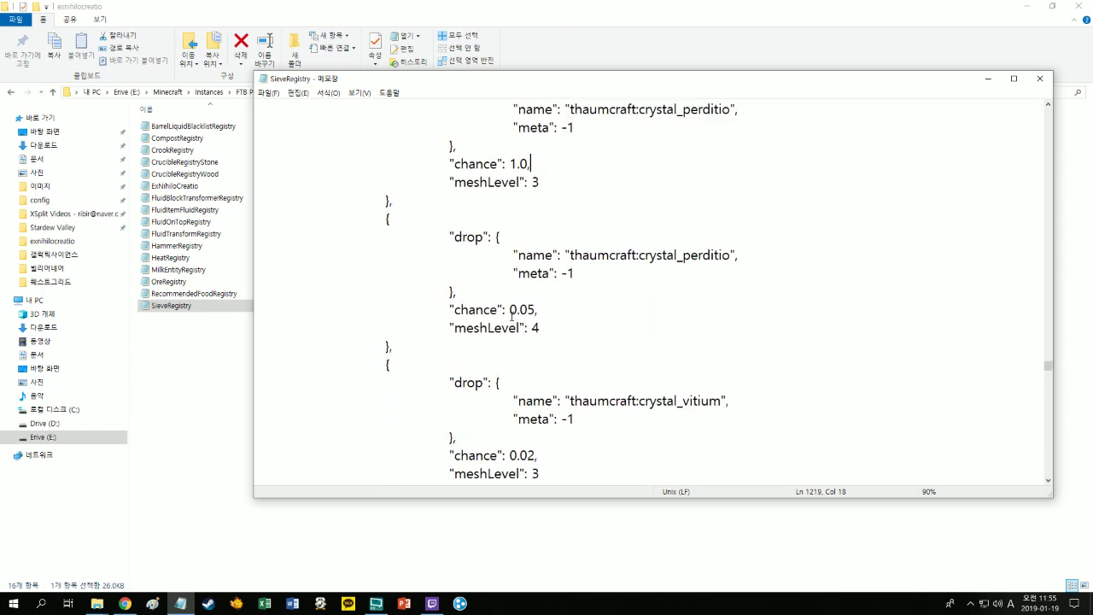
pyautogui.write('1.0,')
pyautogui.scroll(-3, 521, 303)
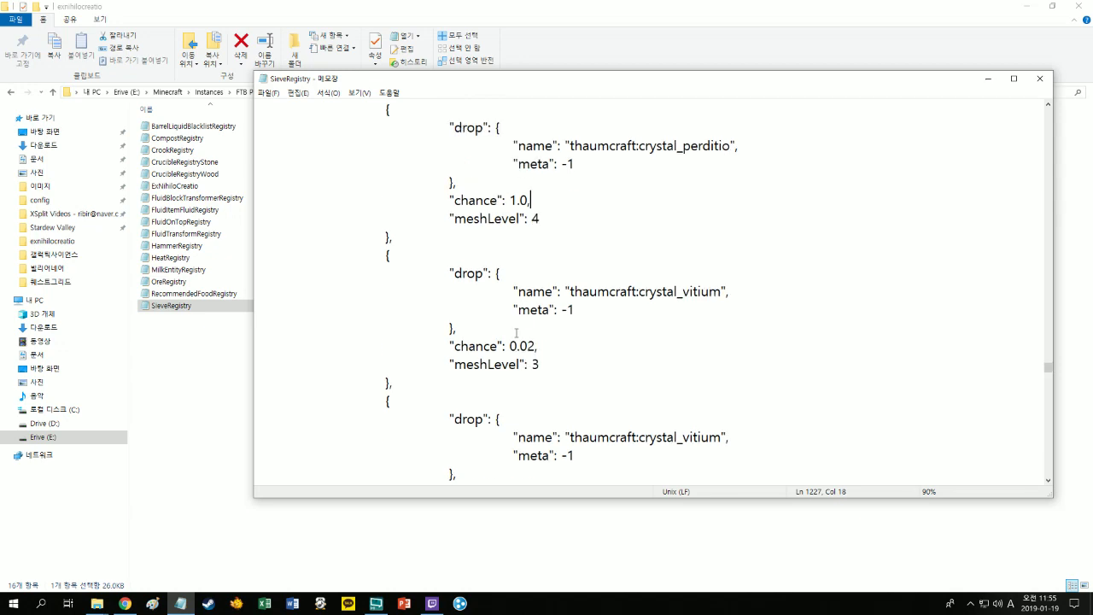
pyautogui.moveTo(510, 291); pyautogui.dragTo(538, 291)
pyautogui.write('1.0,')
pyautogui.scroll(-2, 522, 318)
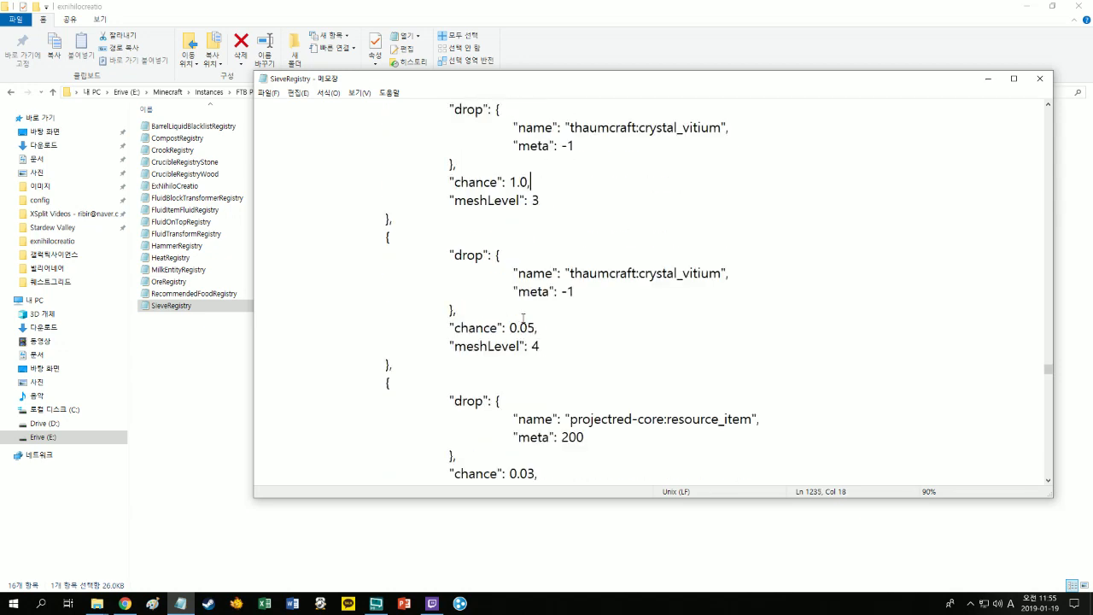
pyautogui.write('1.0,')
# - Set the chances of the projectred-core:resource_item meta 200 drops for meshLevel 3 and 4 to 1.0
pyautogui.scroll(-3, 523, 331)
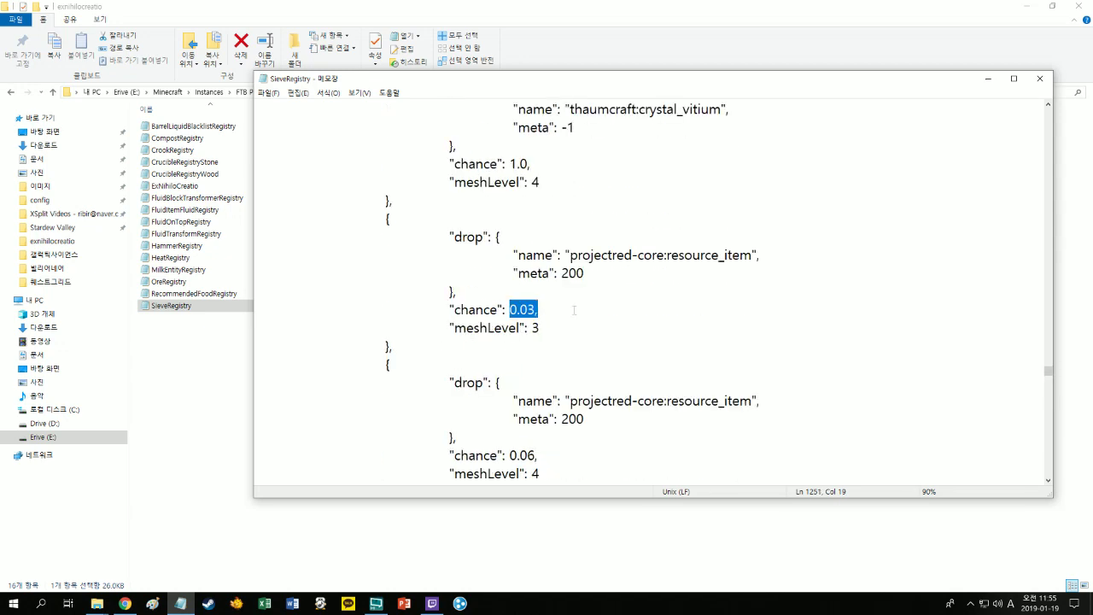
pyautogui.write('1.0,')
pyautogui.scroll(-2, 521, 335)
pyautogui.scroll(-3, 522, 337)
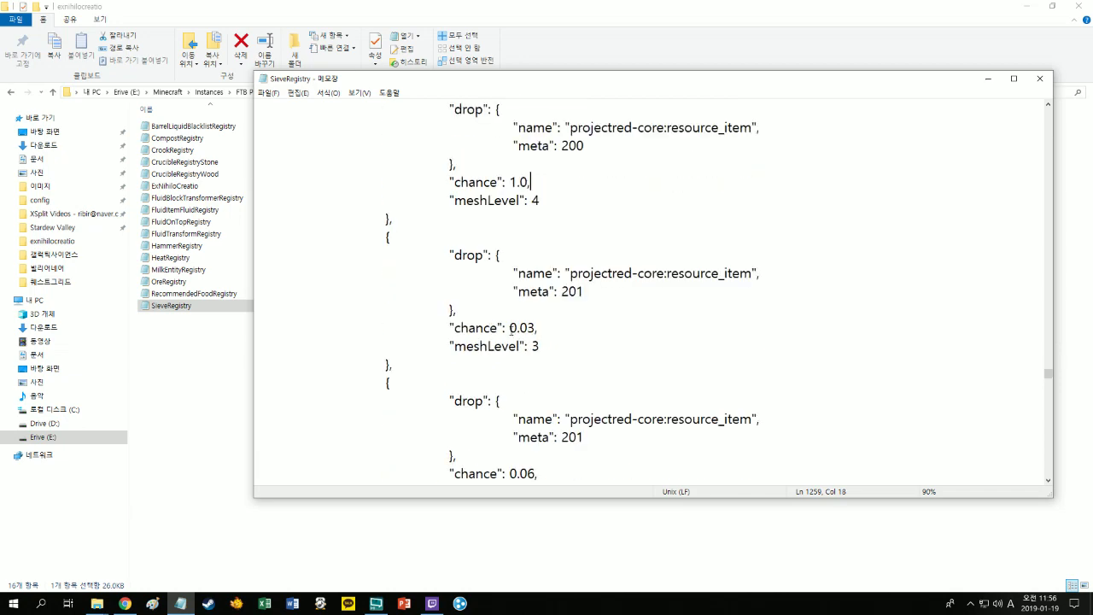
# - Set the chances of the projectred-core:resource_item meta 201 and 202 drops for meshLevel 3 and 4 to 1.0
pyautogui.write('1.0,')
pyautogui.scroll(-3, 522, 328)
pyautogui.moveTo(510, 309); pyautogui.dragTo(550, 312)
pyautogui.write('1.0,')
pyautogui.scroll(-3, 519, 341)
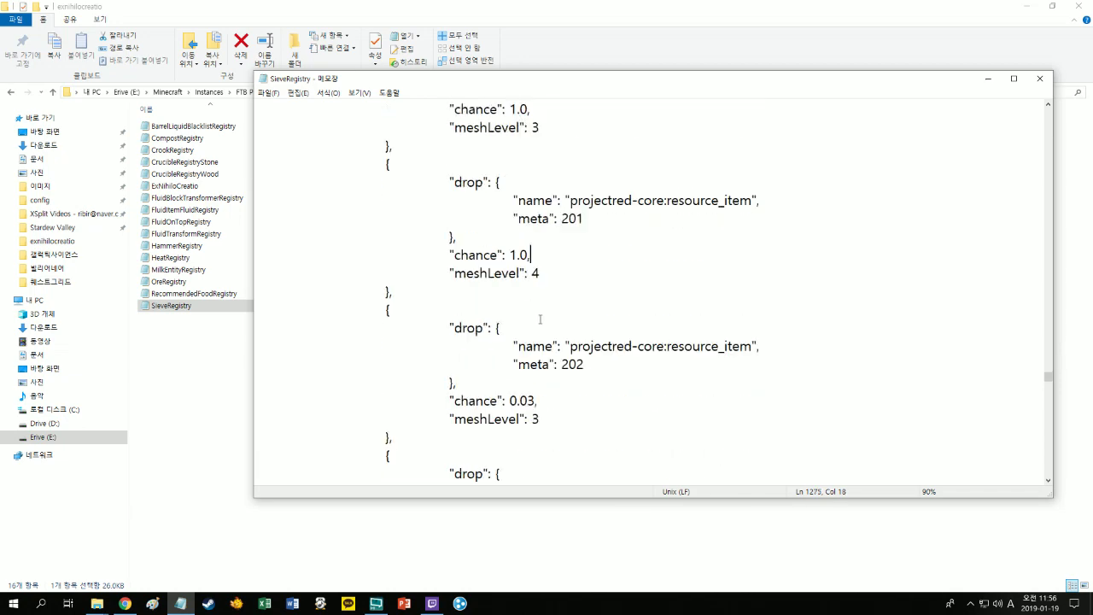
pyautogui.write('1.0,')
pyautogui.scroll(-3, 523, 350)
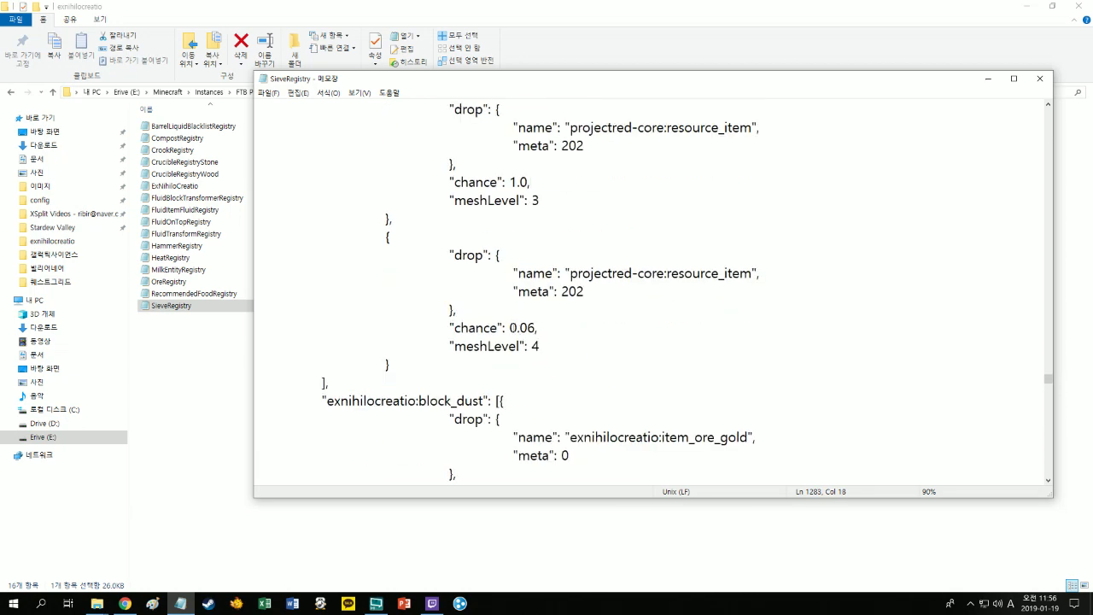
pyautogui.scroll(-3, 536, 313)
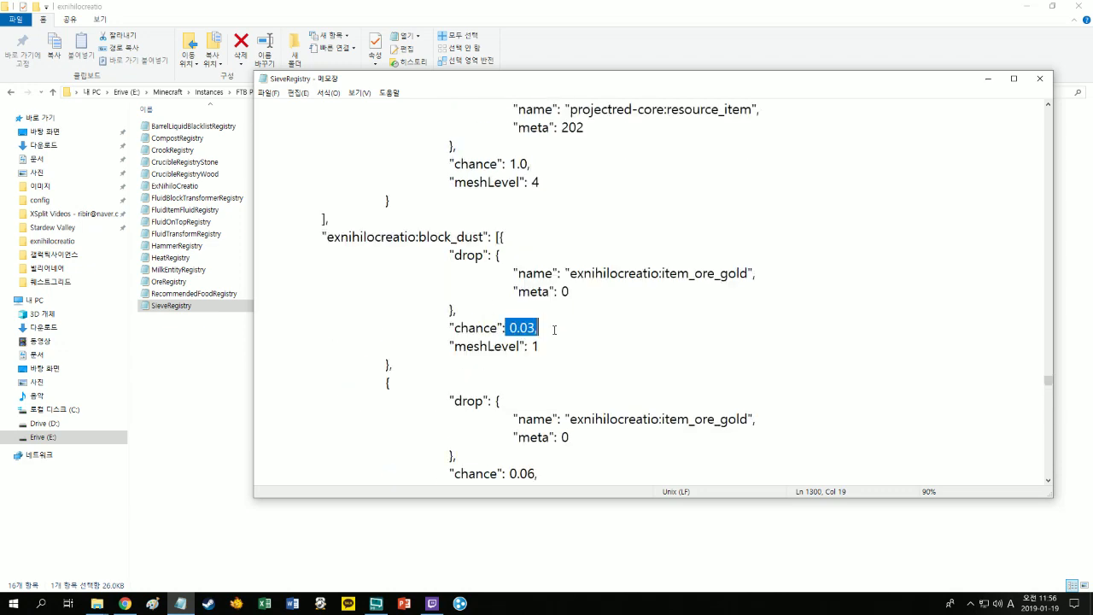
# - Set the chances of the exnihilocreatio:item_ore_gold drops from exnihilocreatio:block_dust for meshLevel 1 through 4 to 1.0
pyautogui.scroll(-3, 535, 327)
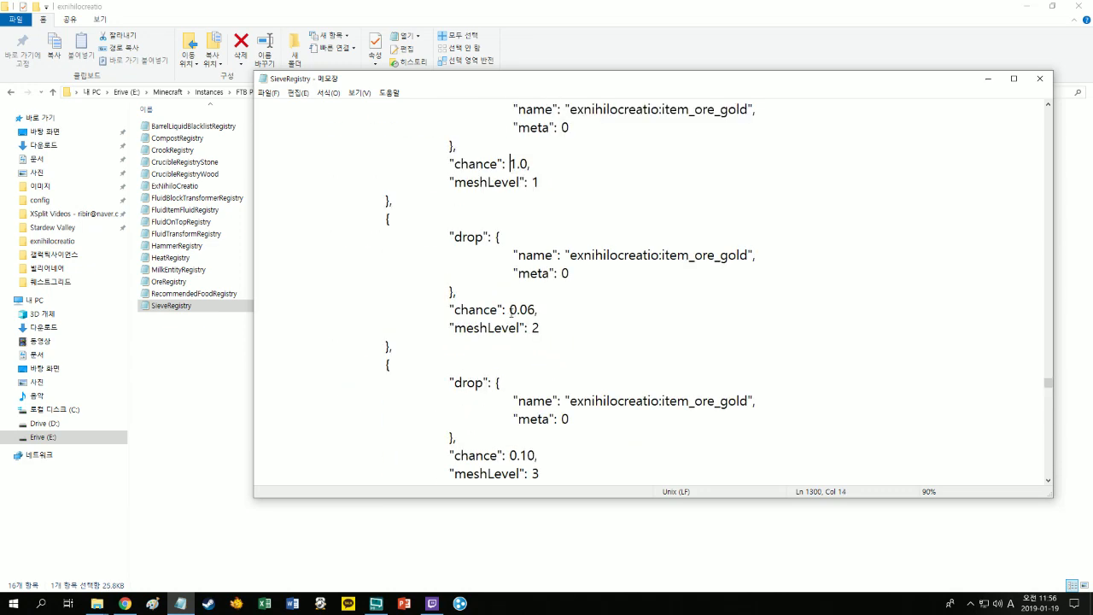
pyautogui.write('1.0,')
pyautogui.scroll(-3, 521, 343)
pyautogui.moveTo(510, 291); pyautogui.dragTo(537, 291)
pyautogui.write('1.0,')
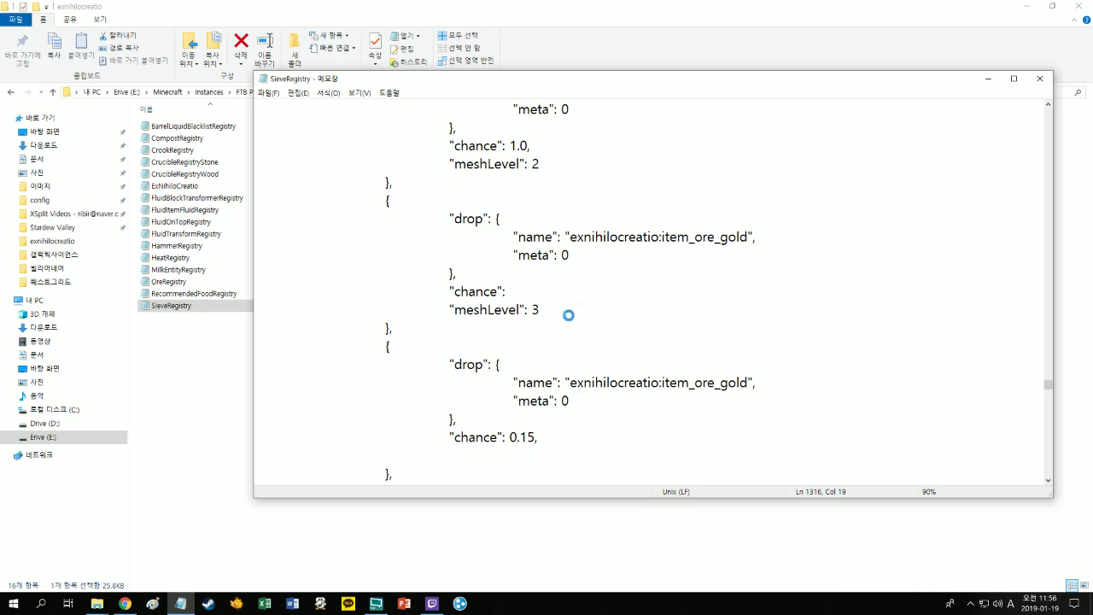
pyautogui.scroll(-2, 535, 328)
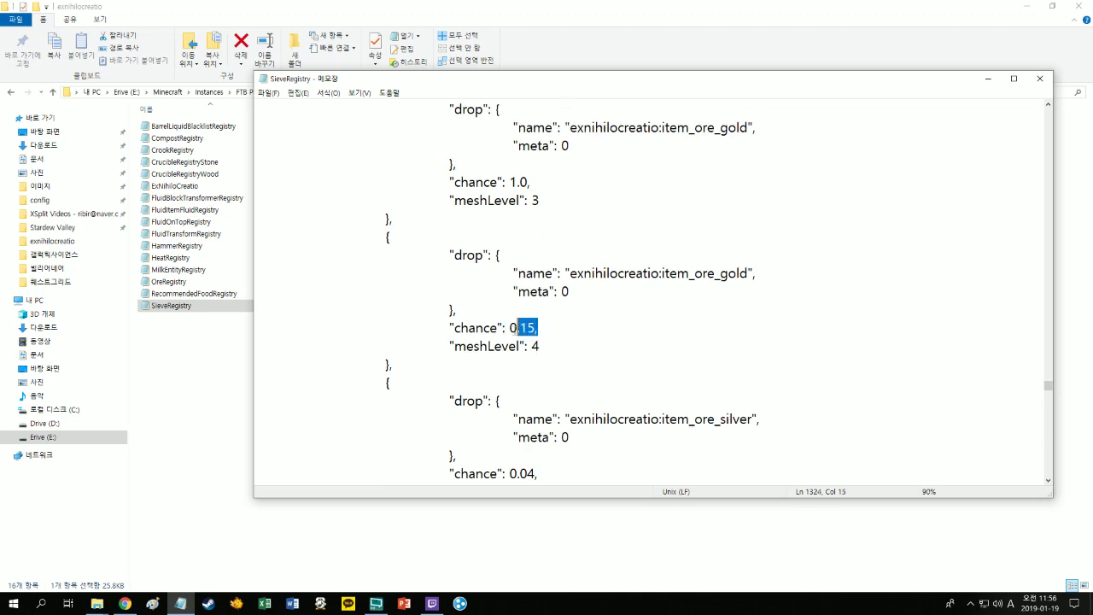
pyautogui.write('1.0,')
pyautogui.scroll(-3, 518, 327)
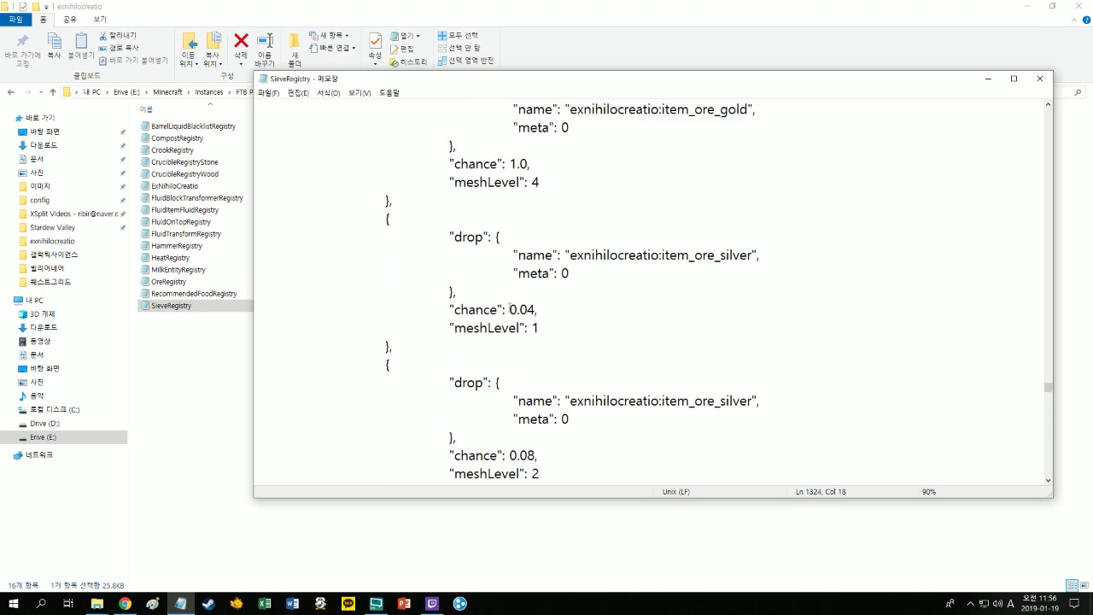
# - Set the chances of the exnihilocreatio:item_ore_silver drops for meshLevel 1 through 4 to 1.0
pyautogui.write('1.0,')
pyautogui.scroll(-3, 521, 316)
pyautogui.moveTo(509, 309); pyautogui.dragTo(537, 302)
pyautogui.write('1.0,')
pyautogui.scroll(-2, 518, 327)
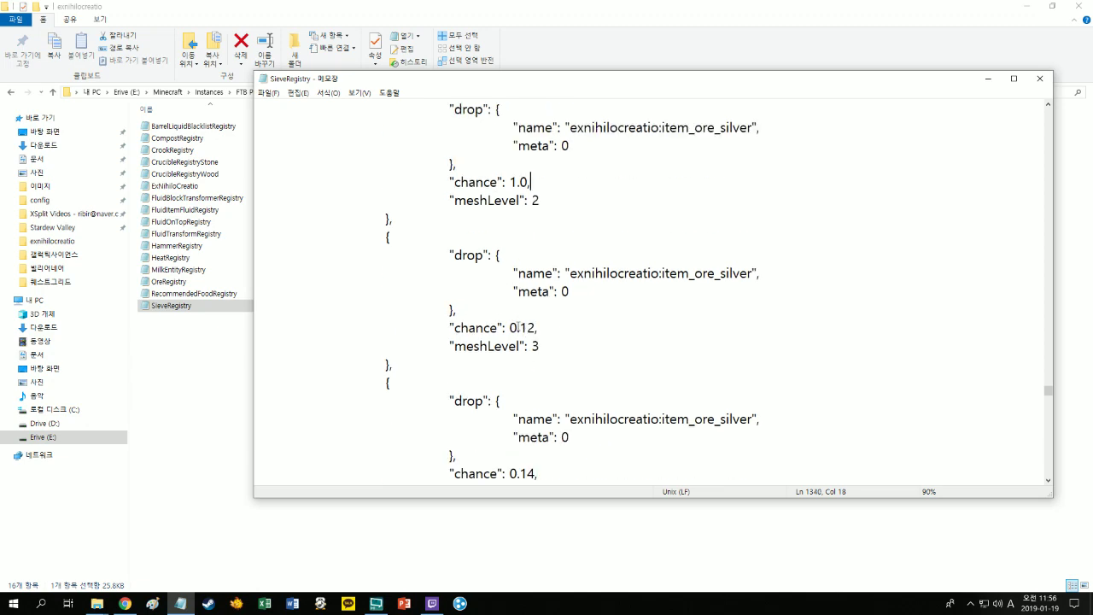
pyautogui.write('1.0,')
pyautogui.scroll(-2, 527, 334)
pyautogui.moveTo(509, 363); pyautogui.dragTo(537, 364)
pyautogui.write('1.0,')
pyautogui.scroll(-3, 518, 341)
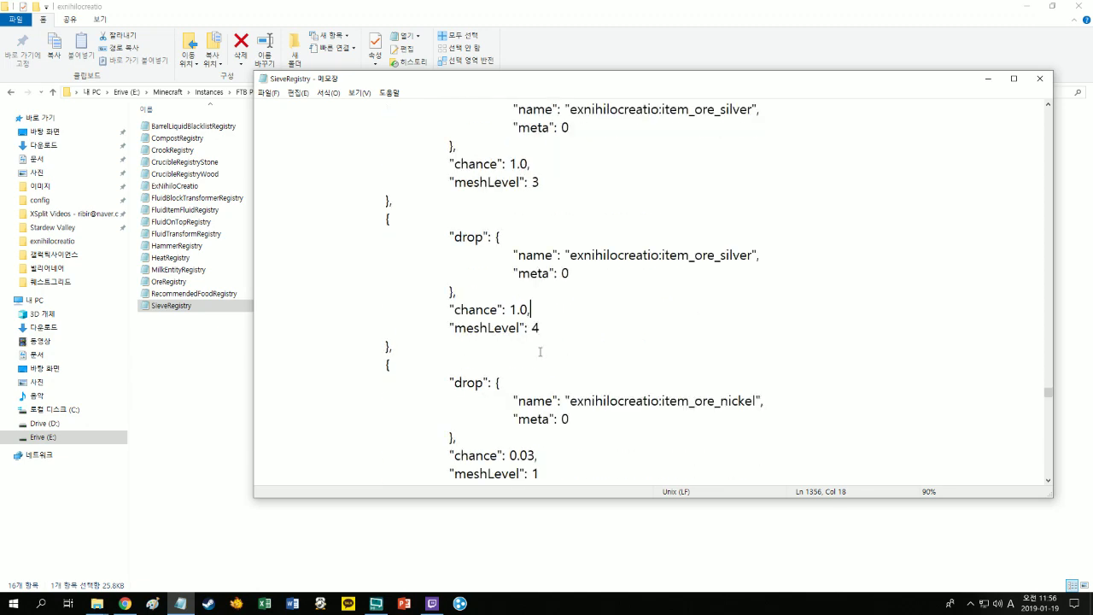
# - Set the chances of the exnihilocreatio:item_ore_nickel drops for meshLevel 1 through 4 to 1.0
pyautogui.write('1.0,')
pyautogui.scroll(-3, 520, 327)
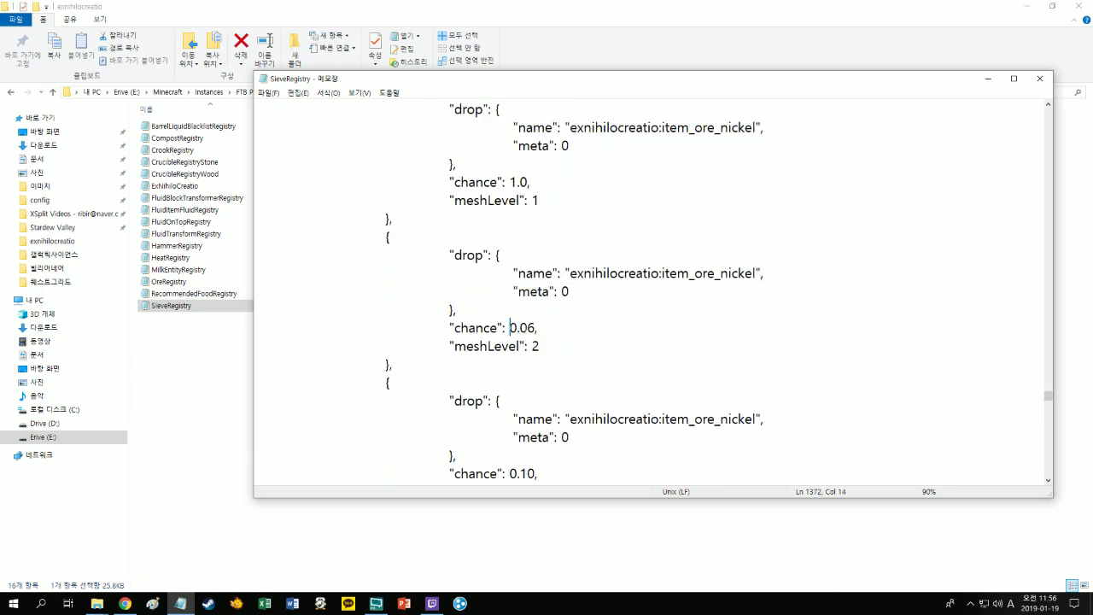
pyautogui.moveTo(510, 327); pyautogui.dragTo(537, 327)
pyautogui.write('1.0,')
pyautogui.scroll(-2, 536, 334)
pyautogui.moveTo(508, 365); pyautogui.dragTo(555, 362)
pyautogui.write('1.0,')
pyautogui.scroll(-4, 524, 330)
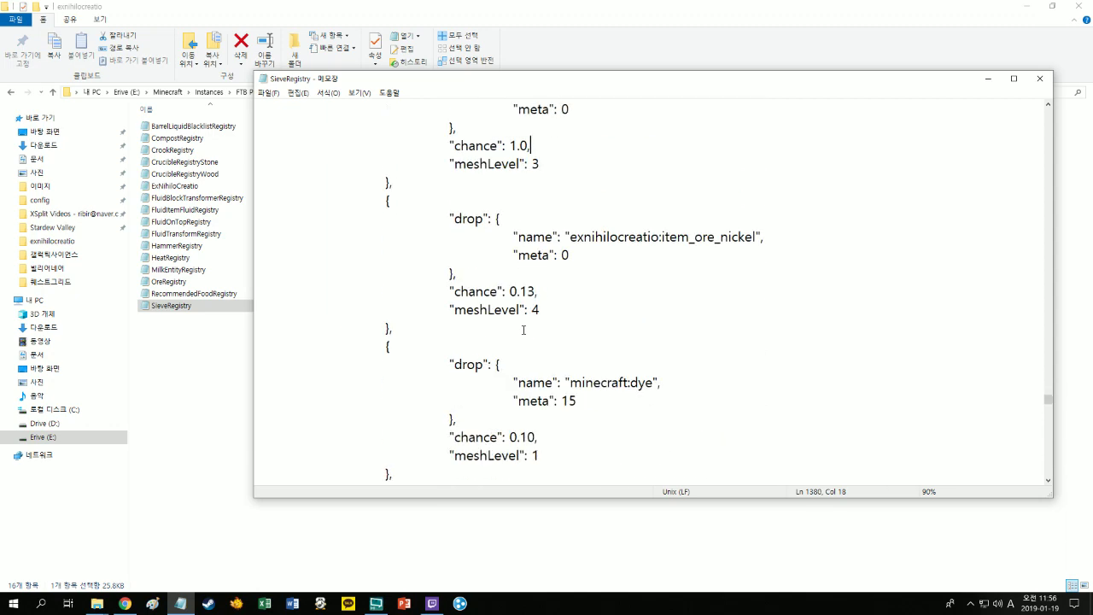
pyautogui.write('1.0,')
pyautogui.moveTo(509, 291); pyautogui.dragTo(540, 273)
# - Set the chances of the minecraft:dye meta 15 drops for meshLevel 1 through 4 to 1.0
pyautogui.scroll(-3, 511, 303)
pyautogui.write('1.0,')
pyautogui.scroll(-2, 540, 339)
pyautogui.moveTo(510, 309); pyautogui.dragTo(646, 311)
pyautogui.write('1.0,')
pyautogui.scroll(-3, 526, 340)
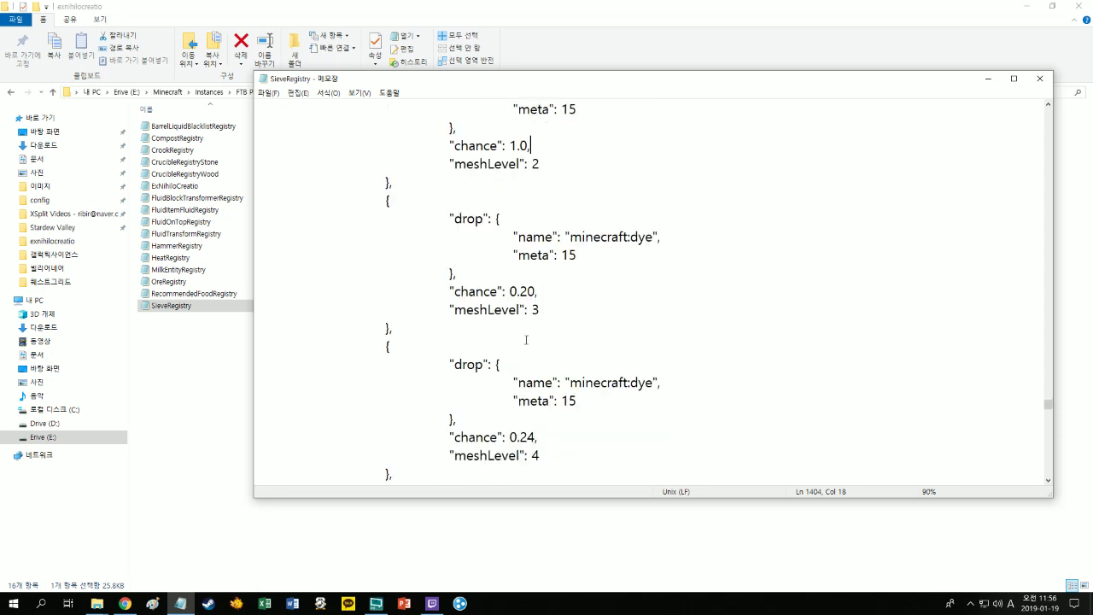
pyautogui.moveTo(509, 291); pyautogui.dragTo(563, 296)
pyautogui.write('1.0,')
pyautogui.scroll(-2, 530, 322)
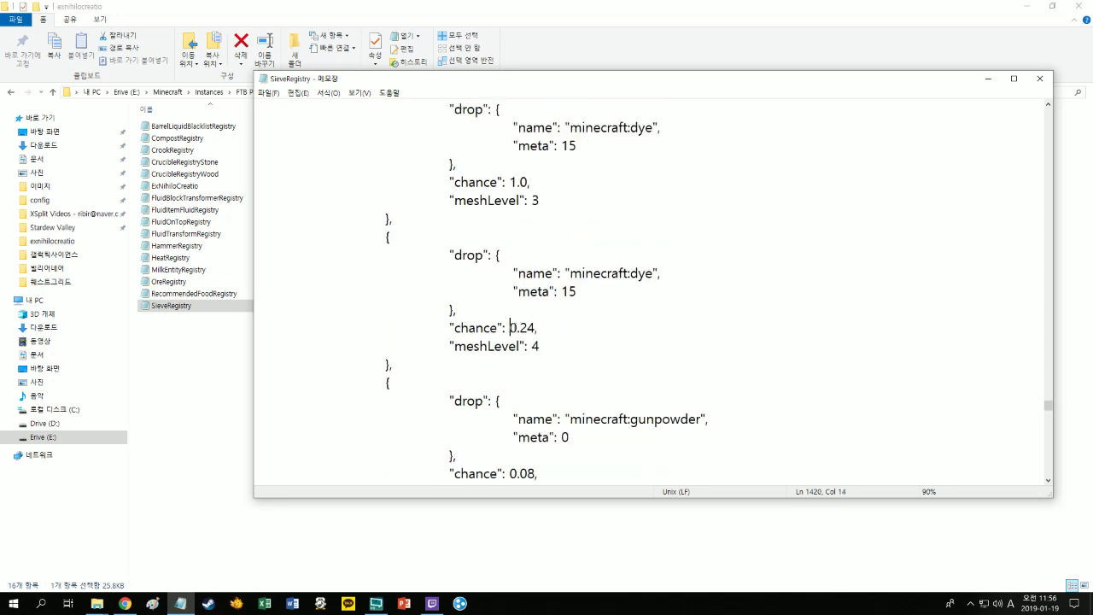
pyautogui.write('1.0,')
pyautogui.moveTo(509, 327); pyautogui.dragTo(571, 328)
# - Set the chances of all minecraft:gunpowder drops from exnihilocreatio:block_dust to 1.0
pyautogui.scroll(-2, 529, 333)
pyautogui.write('1.0,')
pyautogui.scroll(-3, 516, 327)
pyautogui.scroll(-3, 541, 349)
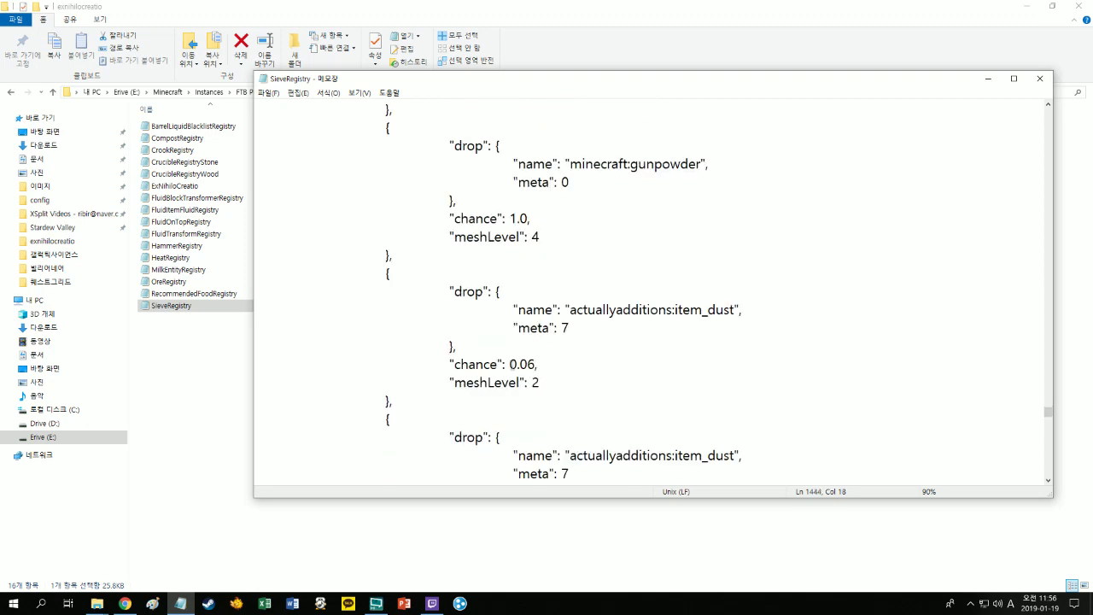
# - Set the chances of the actuallyadditions:item_dust meta 7 drops for meshLevel 2 through 4 to 1.0
pyautogui.scroll(-3, 561, 366)
pyautogui.doubleClick(512, 346)
pyautogui.write('1.0,')
pyautogui.scroll(-1, 512, 345)
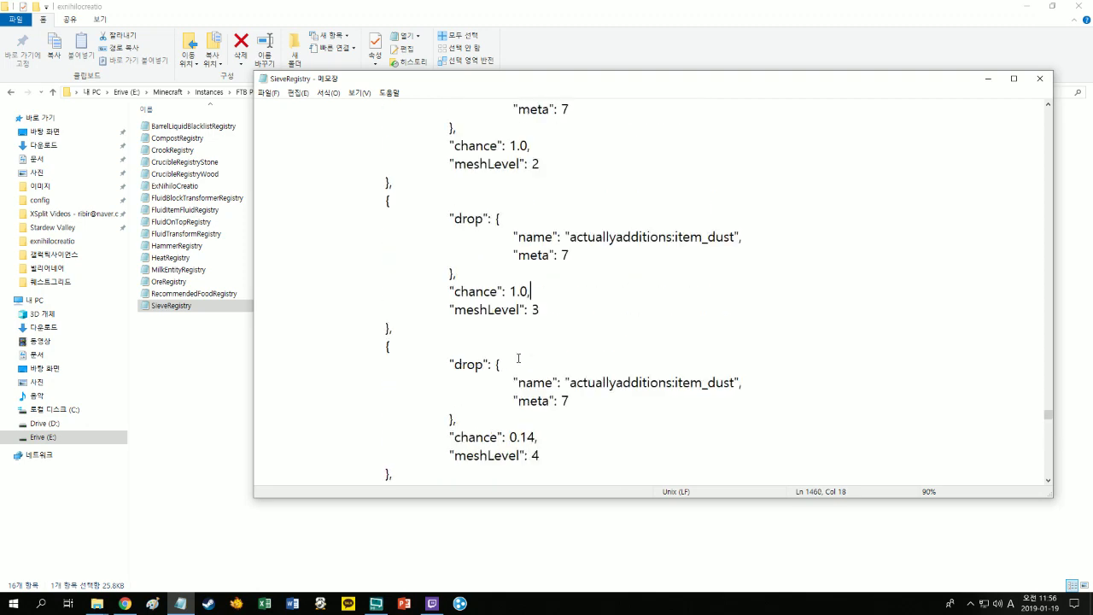
pyautogui.scroll(-2, 513, 346)
pyautogui.doubleClick(522, 323)
pyautogui.write('1.0,')
pyautogui.scroll(-2, 512, 346)
# - Set the chances of the minecraft:redstone drops for meshLevel 3 and 4 to 1.0
pyautogui.doubleClick(523, 364)
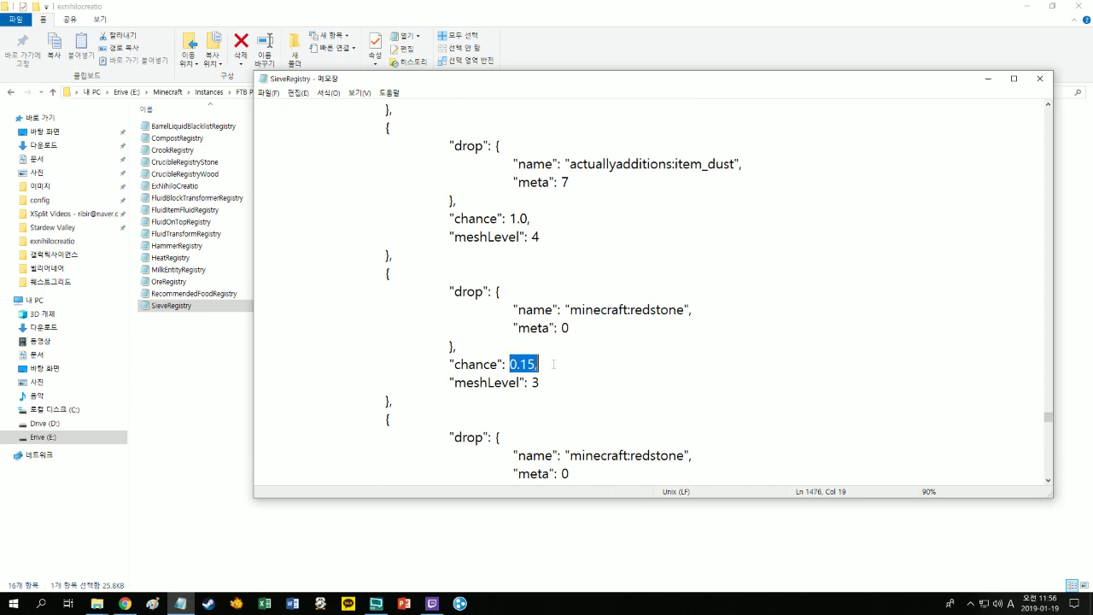
pyautogui.write('1.0')
pyautogui.scroll(-3, 513, 357)
pyautogui.doubleClick(517, 346)
pyautogui.write('1.0')
pyautogui.scroll(-3, 512, 342)
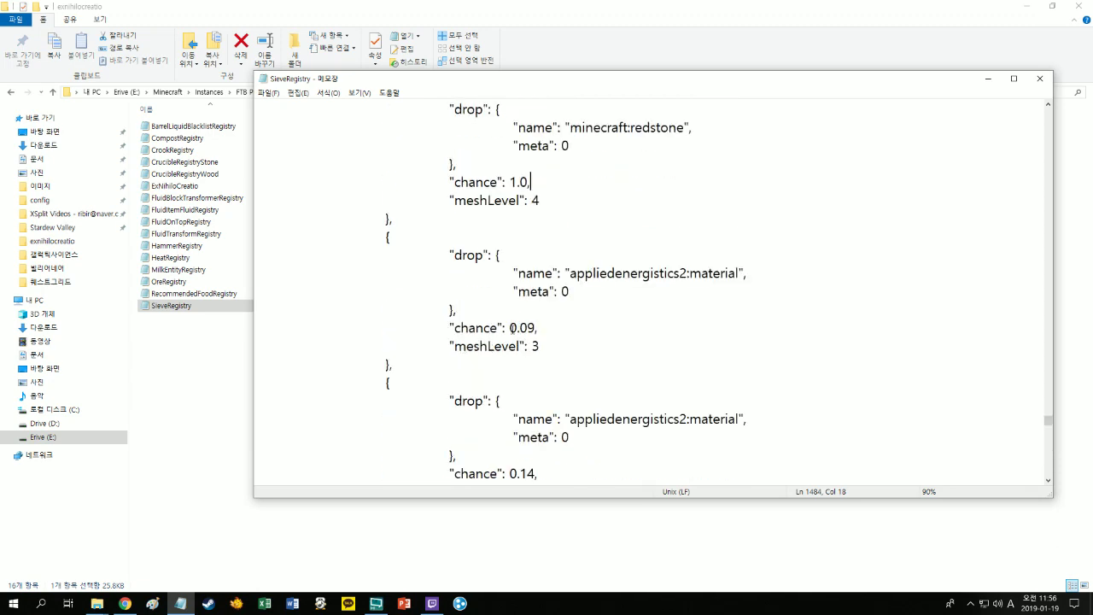
# - Set the chances of the appliedenergistics2:material meta 0 drops for meshLevel 3 and 4 to 1.0
pyautogui.doubleClick(522, 324)
pyautogui.write('1.0')
pyautogui.scroll(-2, 518, 335)
pyautogui.doubleClick(523, 365)
pyautogui.write('1.0')
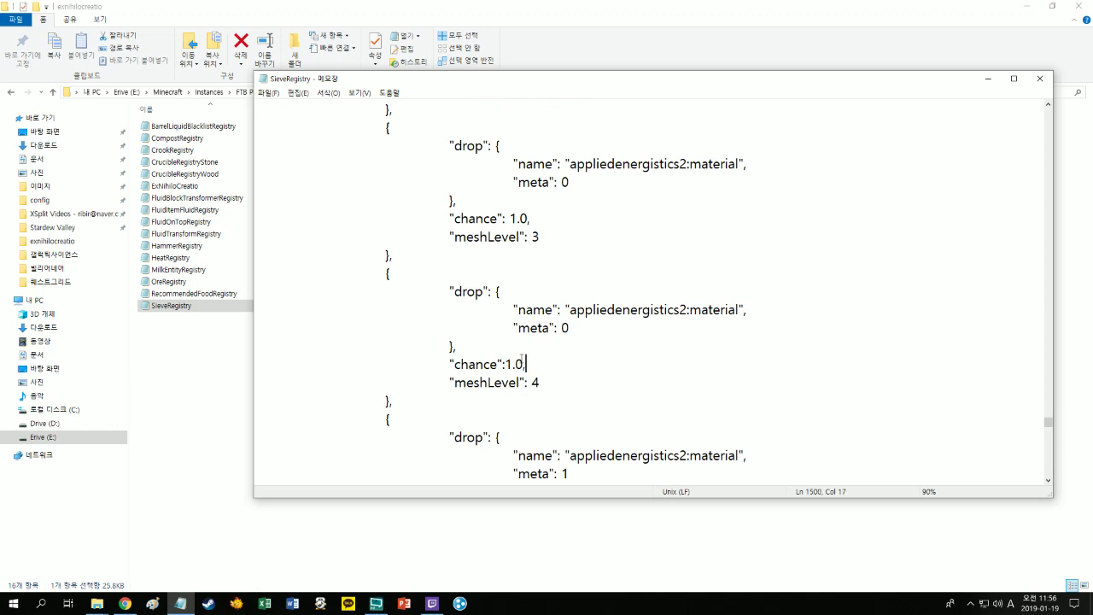
# - Set the chances of the appliedenergistics2:material meta 1 drops for meshLevel 3 and 4 to 1.0
pyautogui.scroll(-3, 527, 363)
pyautogui.doubleClick(522, 346)
pyautogui.write('1.0,')
pyautogui.scroll(-3, 517, 357)
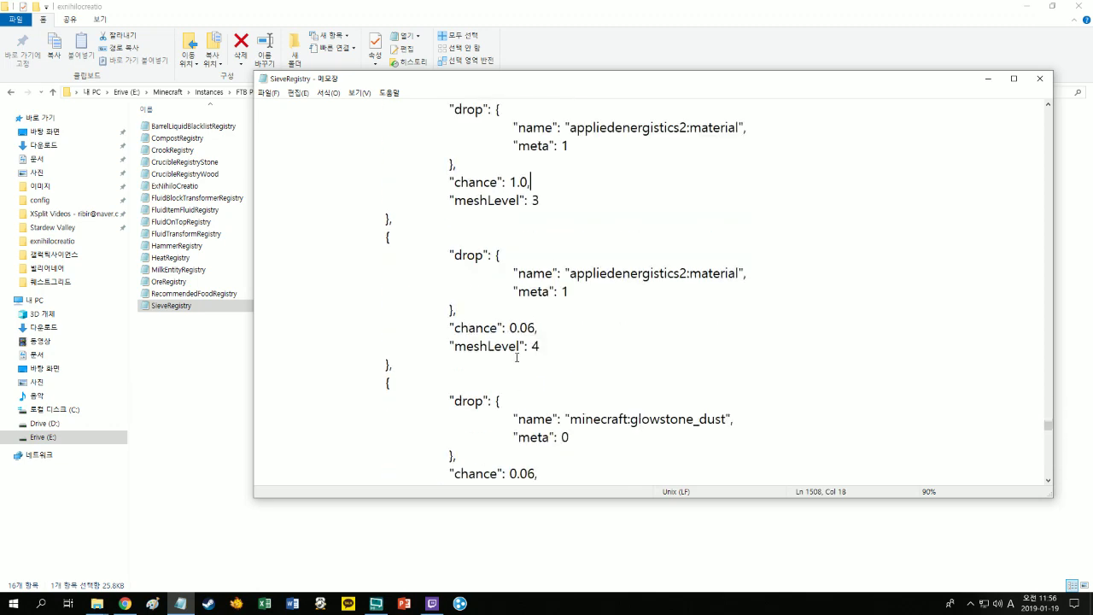
pyautogui.doubleClick(514, 328)
pyautogui.write('1.0,')
pyautogui.scroll(-3, 521, 320)
# - Set the chances of the minecraft:glowstone_dust drops for meshLevel 3 and 4 to 1.0
pyautogui.doubleClick(522, 308)
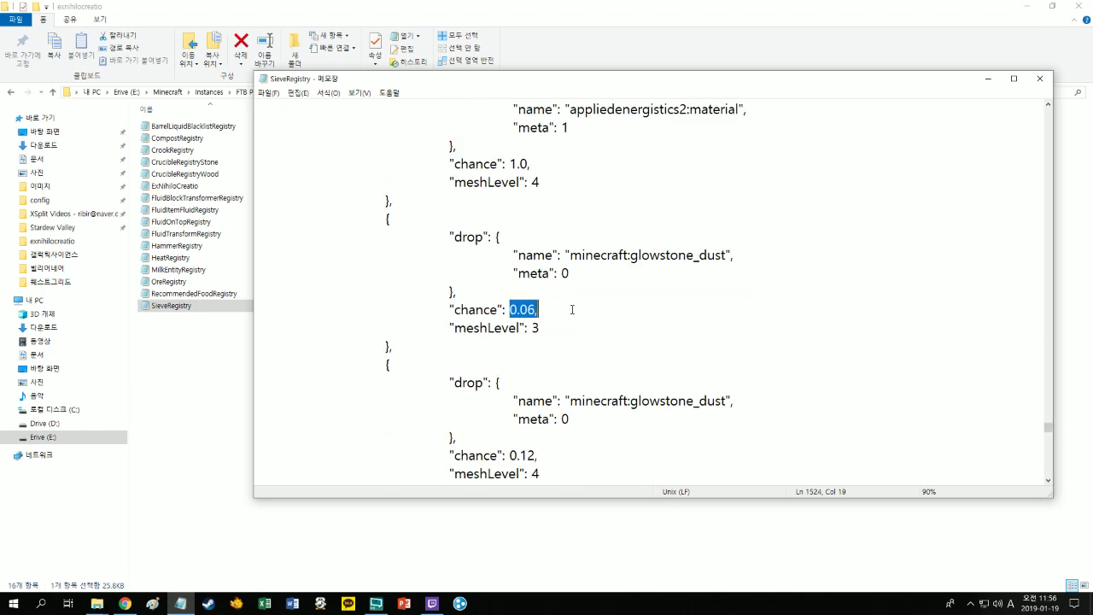
pyautogui.write('1.0,')
pyautogui.scroll(-2, 524, 342)
pyautogui.moveTo(528, 346); pyautogui.dragTo(538, 346)
pyautogui.write('1.0,')
pyautogui.scroll(-3, 532, 362)
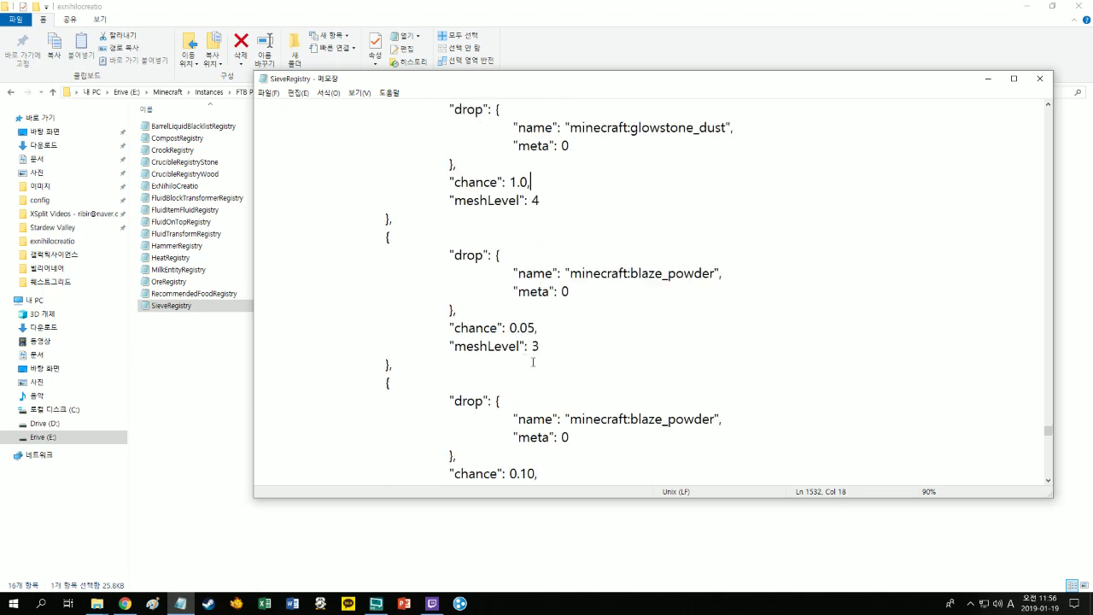
# - Set the chances of the minecraft:blaze_powder drops for meshLevel 3 and 4 to 1.0
pyautogui.doubleClick(518, 327)
pyautogui.write('1.0,')
pyautogui.scroll(-2, 526, 362)
pyautogui.doubleClick(515, 364)
pyautogui.write('1.0,')
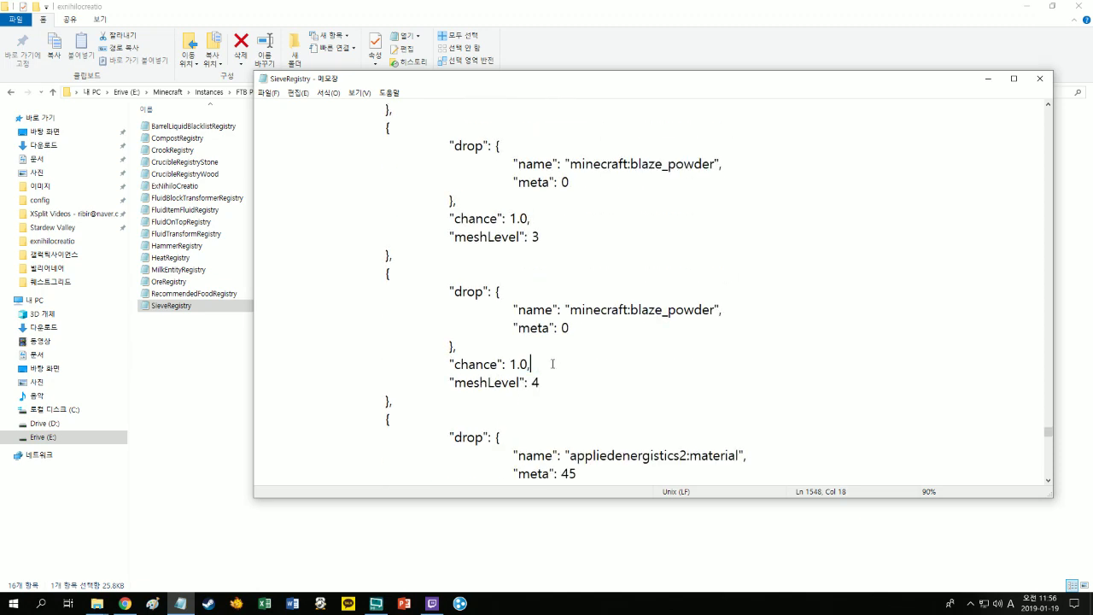
# - Set the chances of the appliedenergistics2:material meta 45 drops for meshLevel 3 and 4 to 1.0
pyautogui.scroll(-3, 509, 354)
pyautogui.scroll(-4, 543, 351)
pyautogui.doubleClick(517, 323)
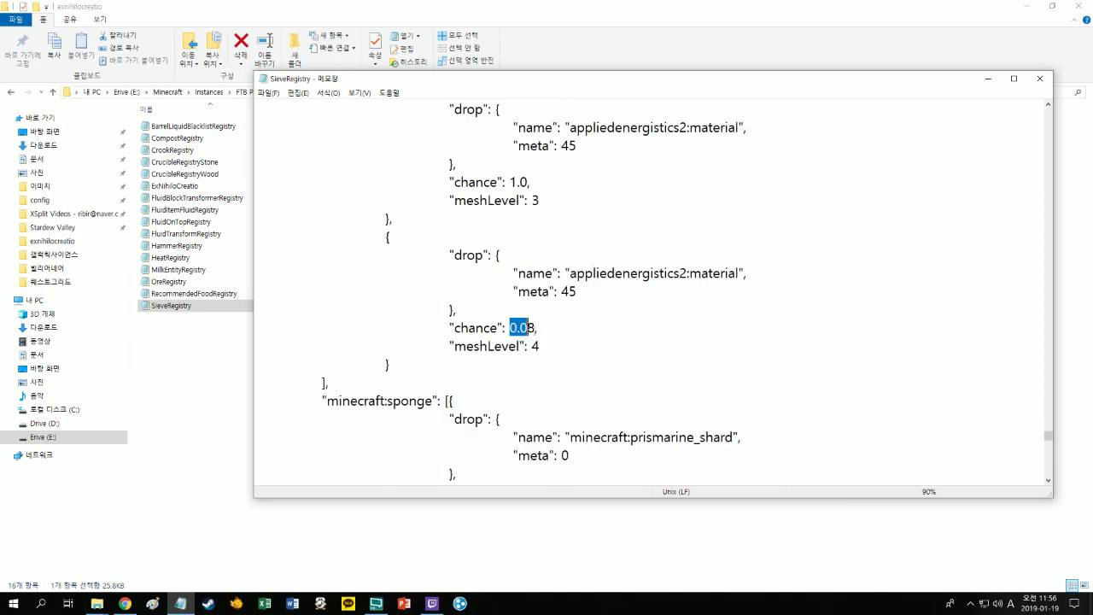
pyautogui.write('1.0,')
pyautogui.scroll(-2, 533, 350)
# - Set the chances of the minecraft:prismarine_shard and minecraft:prismarine_crystals drops from minecraft:sponge to 1.0
pyautogui.doubleClick(517, 382)
pyautogui.write('1.0,')
pyautogui.scroll(-4, 521, 359)
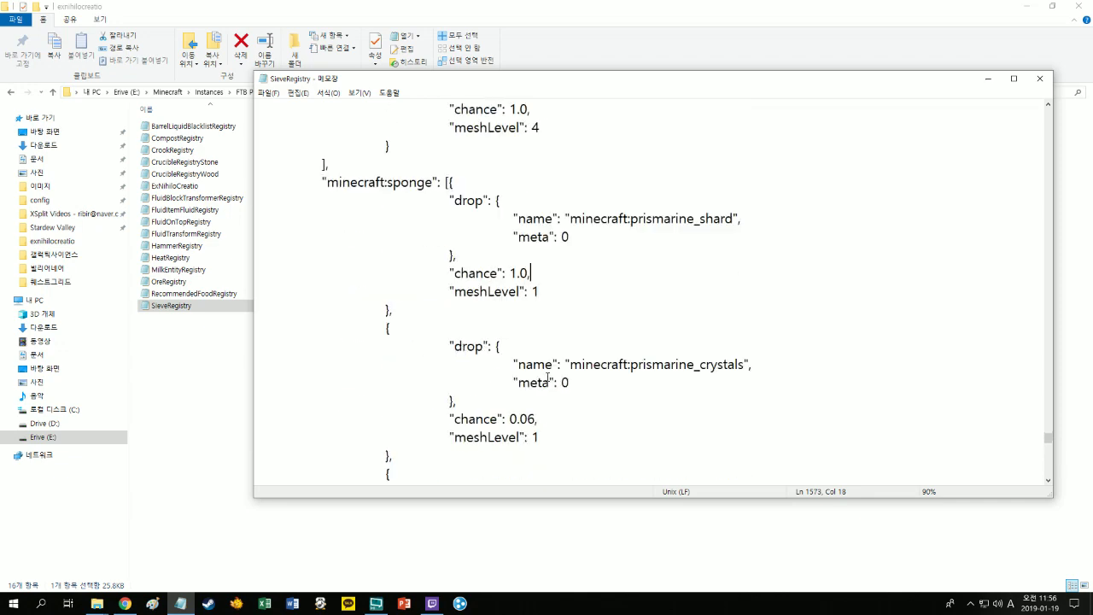
pyautogui.doubleClick(518, 308)
pyautogui.write('1.0,')
pyautogui.scroll(-2, 529, 341)
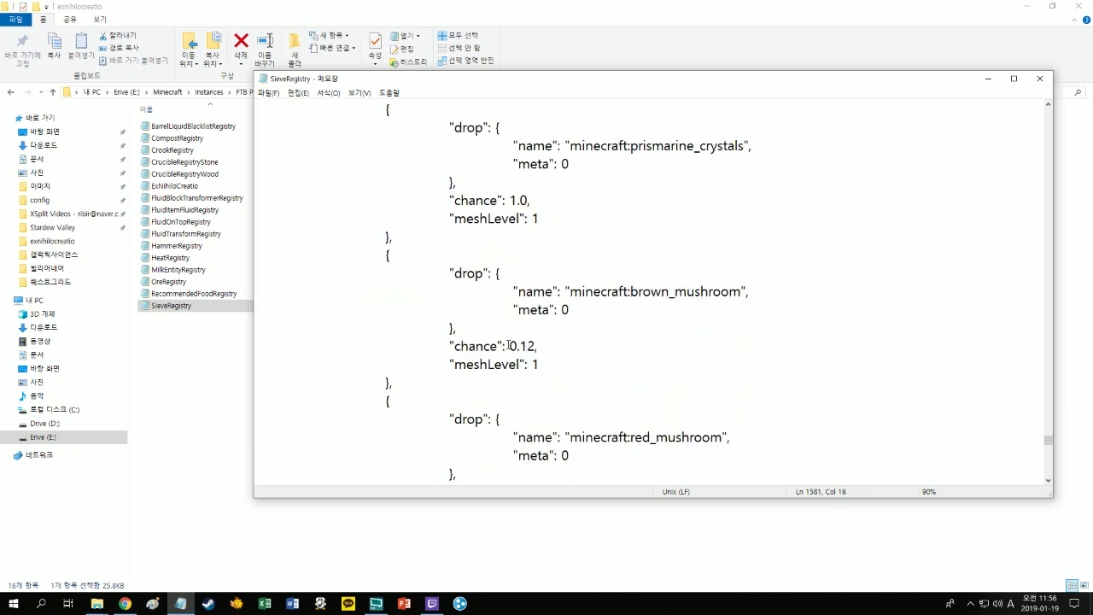
# - Set the chances of the minecraft:brown_mushroom and minecraft:red_mushroom drops from minecraft:sponge to 1.0
pyautogui.scroll(-3, 529, 364)
pyautogui.doubleClick(517, 319)
pyautogui.write('1.0,')
pyautogui.scroll(-2, 517, 351)
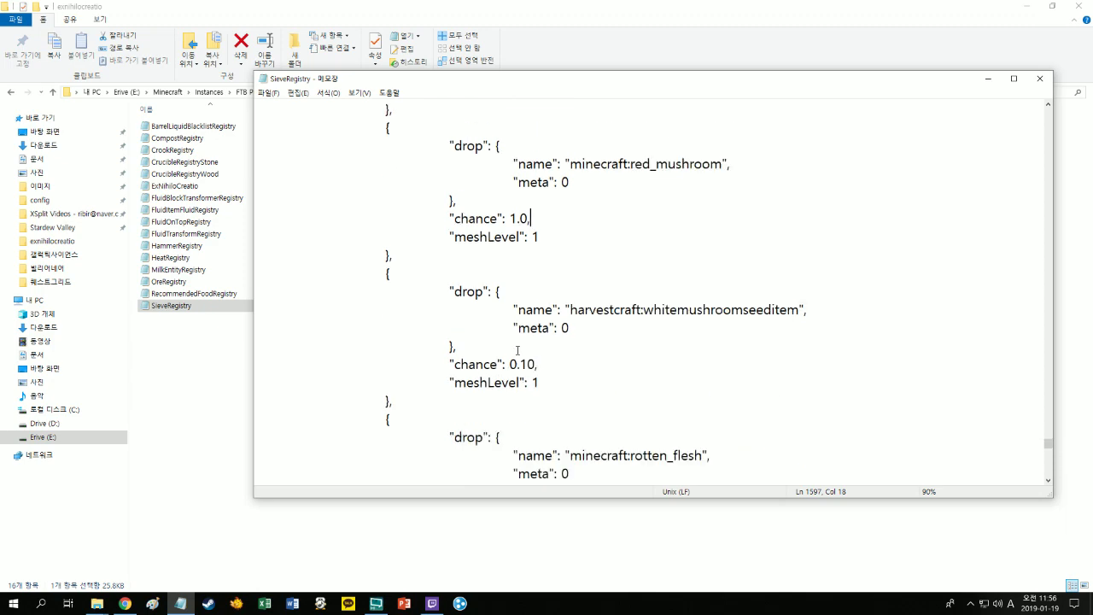
# - Set the chances of the harvestcraft:whitemushroomseeditem and minecraft:rotten_flesh drops from minecraft:sponge to 1.0
pyautogui.write('1.0,')
pyautogui.scroll(-3, 547, 367)
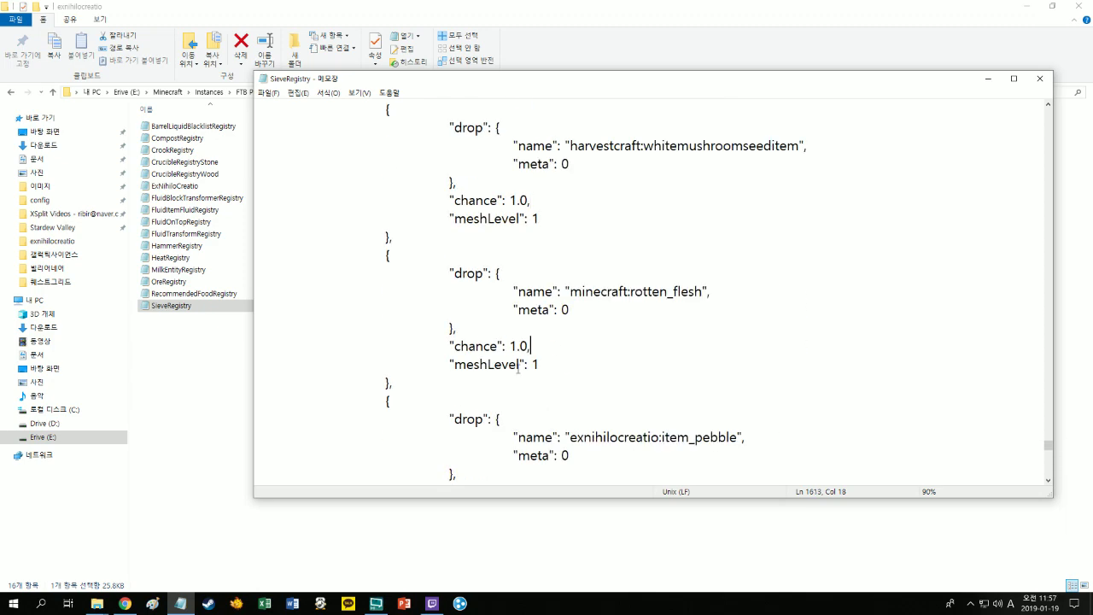
pyautogui.scroll(-2, 517, 367)
# - Set the chances of the exnihilocreatio:item_pebble meta 0 and minecraft:dye meta 0 drops from minecraft:sponge to 1.0
pyautogui.doubleClick(517, 382)
pyautogui.write('1.0,')
pyautogui.scroll(-4, 516, 363)
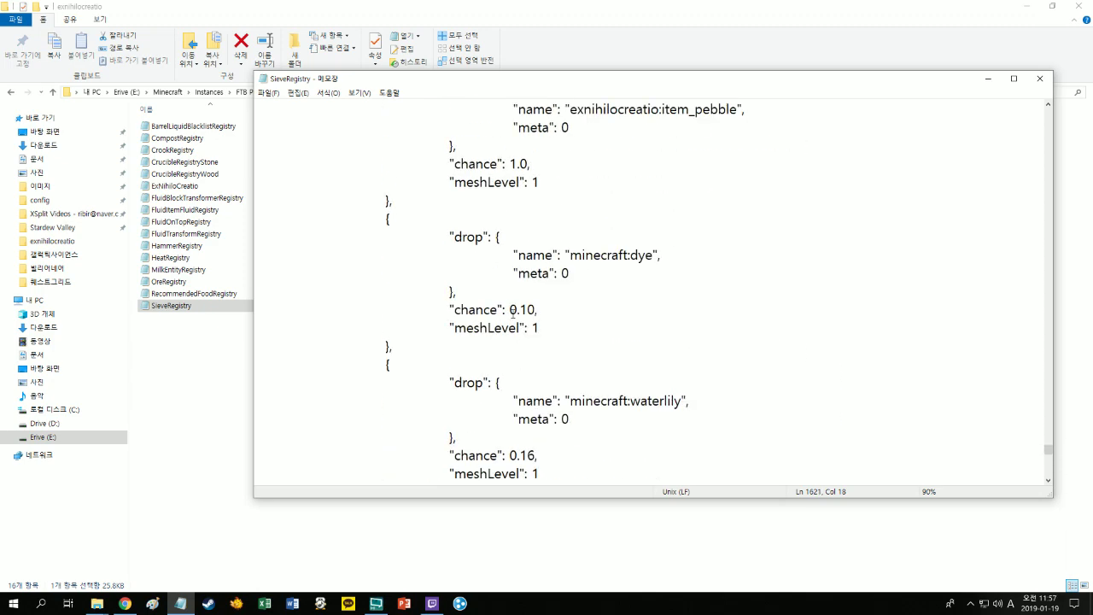
pyautogui.doubleClick(512, 310)
pyautogui.write('1.0,')
pyautogui.scroll(-3, 517, 341)
# - Set the chances of the minecraft:waterlily and harvestcraft:saltitem drops from minecraft:sponge to 1.0
pyautogui.doubleClick(517, 290)
pyautogui.write('1.0,')
pyautogui.scroll(-1, 525, 350)
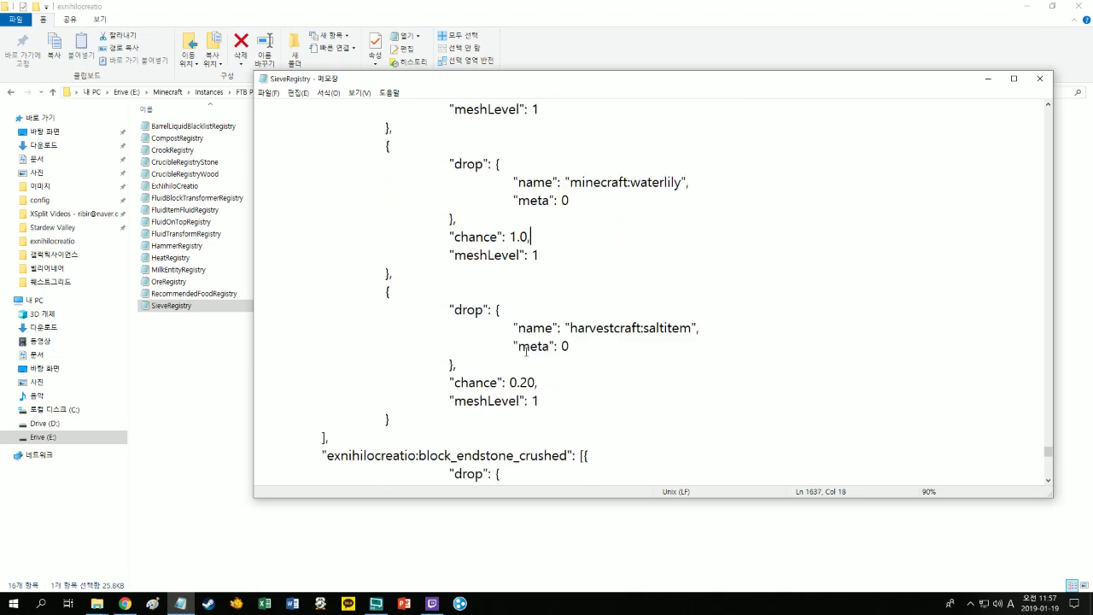
pyautogui.doubleClick(517, 382)
pyautogui.write('1.0,')
pyautogui.scroll(-3, 512, 339)
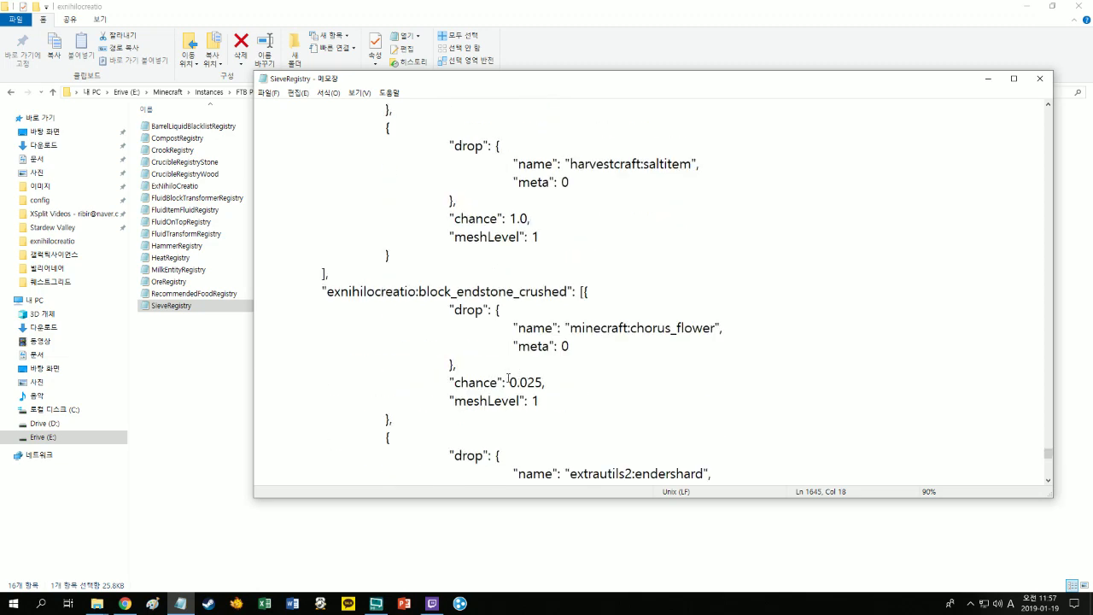
# - Set the chances of the minecraft:chorus_flower and extrautils2:endershard drops from exnihilocreatio:block_endstone_crushed to 1.0
pyautogui.doubleClick(517, 382)
pyautogui.write('1.0,')
pyautogui.scroll(-3, 511, 347)
pyautogui.doubleClick(519, 363)
pyautogui.write('1.0,')
pyautogui.scroll(-3, 512, 364)
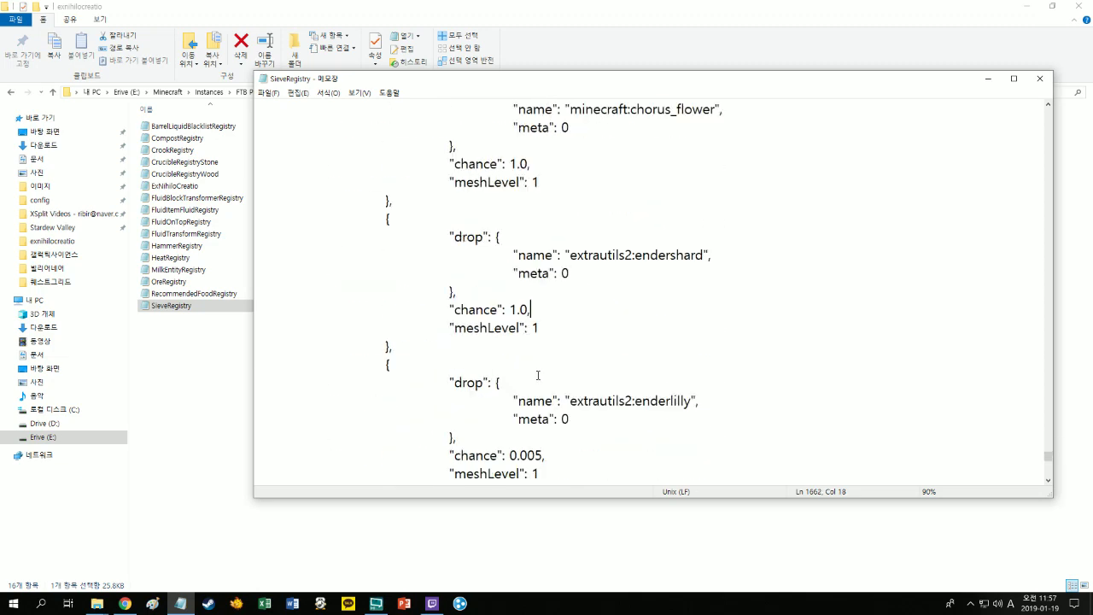
# - Set the chance of the extrautils2:enderlilly drop for meshLevel 1 to 1.0
pyautogui.doubleClick(521, 345)
pyautogui.write('1.0,')
pyautogui.scroll(-2, 509, 364)
# - Set the chances of the draconicevolution:draconium_dust drops for meshLevel 3 and 4 to 1.0
pyautogui.doubleClick(523, 382)
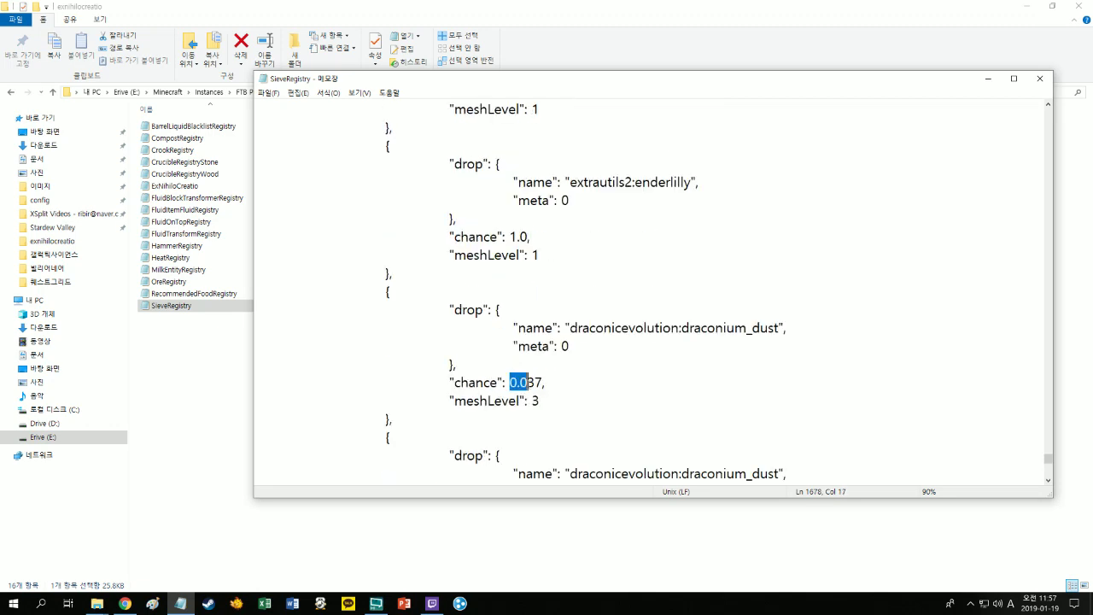
pyautogui.write('1.0,')
pyautogui.scroll(-3, 513, 367)
pyautogui.doubleClick(524, 364)
pyautogui.write('1.0,')
pyautogui.scroll(-3, 541, 377)
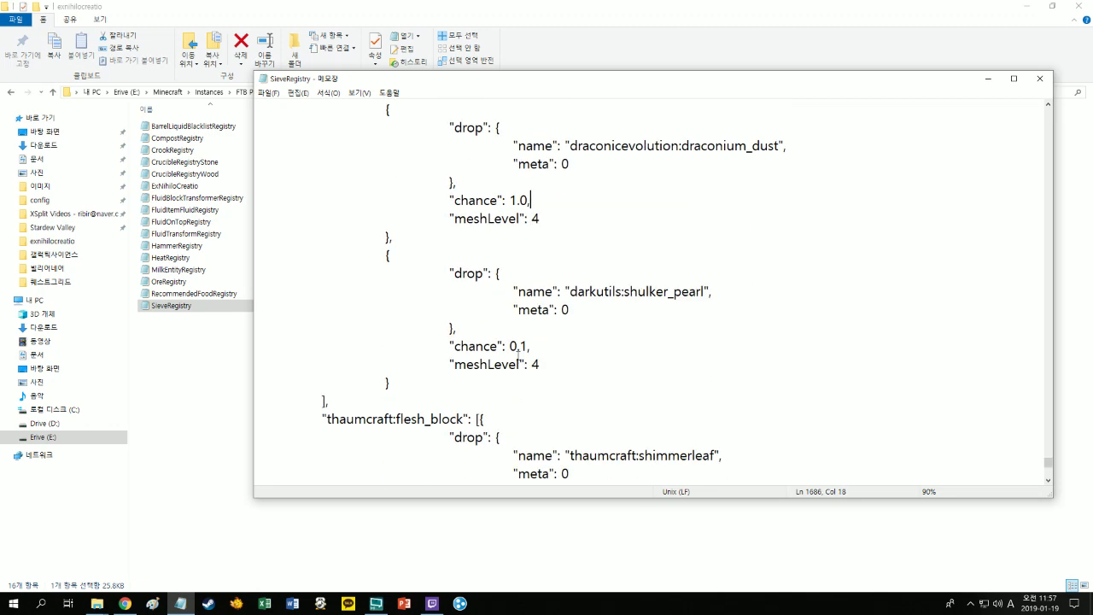
# - Set the chances of the darkutils:shulker_pearl drop for meshLevel 4 and the thaumcraft:shimmerleaf drop for meshLevel 1 to 1.0
pyautogui.doubleClick(518, 345)
pyautogui.write('1.0,')
pyautogui.scroll(-3, 520, 346)
pyautogui.doubleClick(518, 344)
pyautogui.write('1.0,')
pyautogui.scroll(-3, 546, 354)
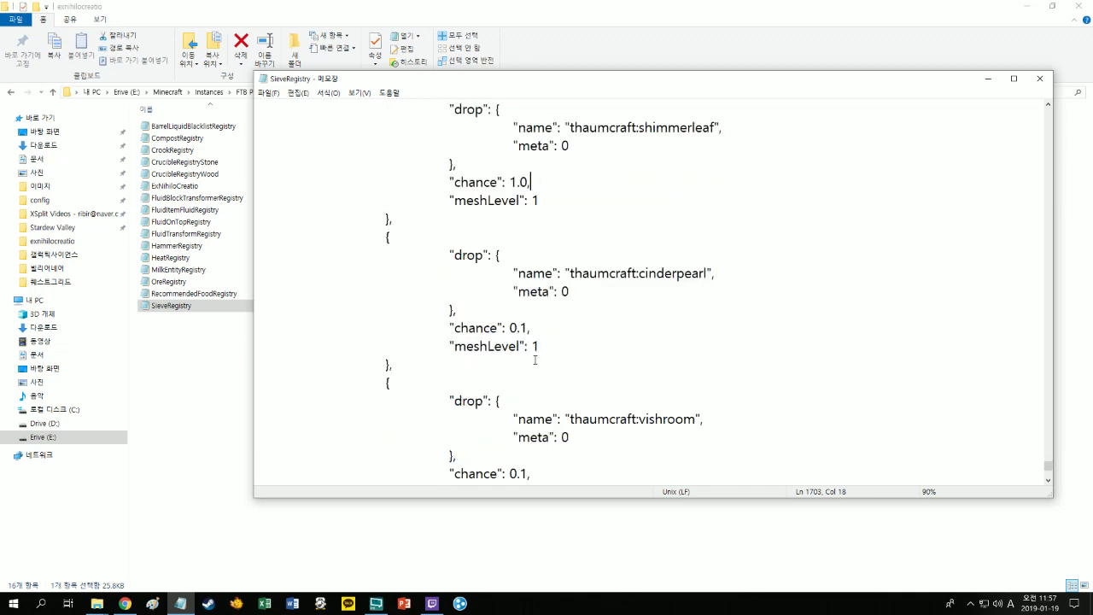
# - Set the chances of the thaumcraft:cinderpearl and thaumcraft:vishroom drops for meshLevel 1 to 1.0
pyautogui.doubleClick(513, 327)
pyautogui.write('1.0,')
pyautogui.scroll(-2, 517, 341)
pyautogui.doubleClick(518, 364)
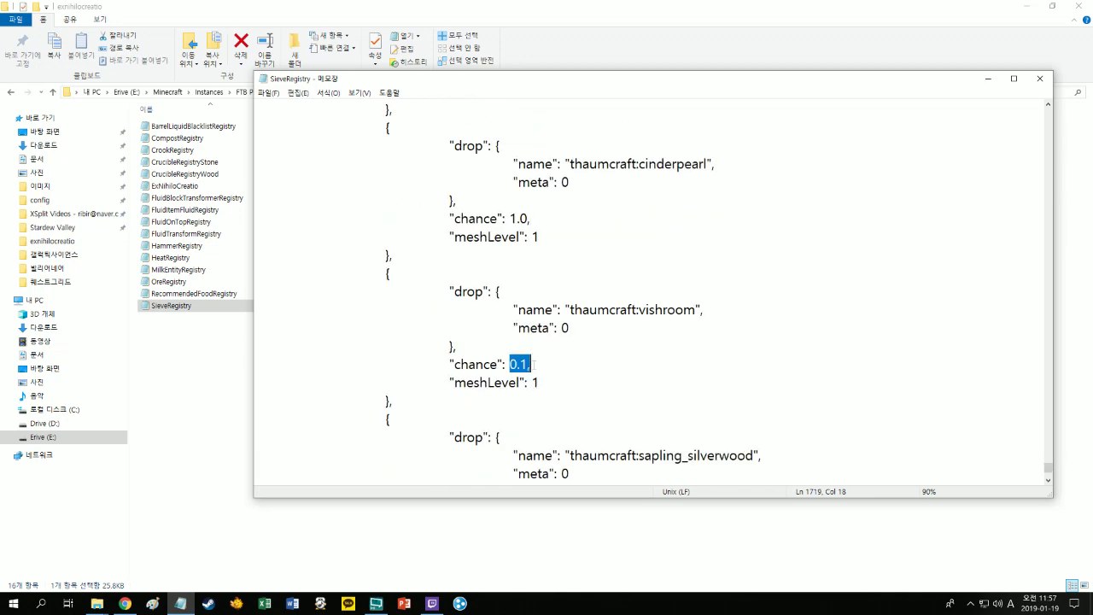
pyautogui.write('1.0,')
# - Set the chances of the thaumcraft:sapling_silverwood and thaumcraft:sapling_greatwood drops to 1.0 and close the SieveRegistry file
pyautogui.scroll(-3, 548, 353)
pyautogui.doubleClick(519, 345)
pyautogui.write('1.0,')
pyautogui.scroll(-2, 529, 344)
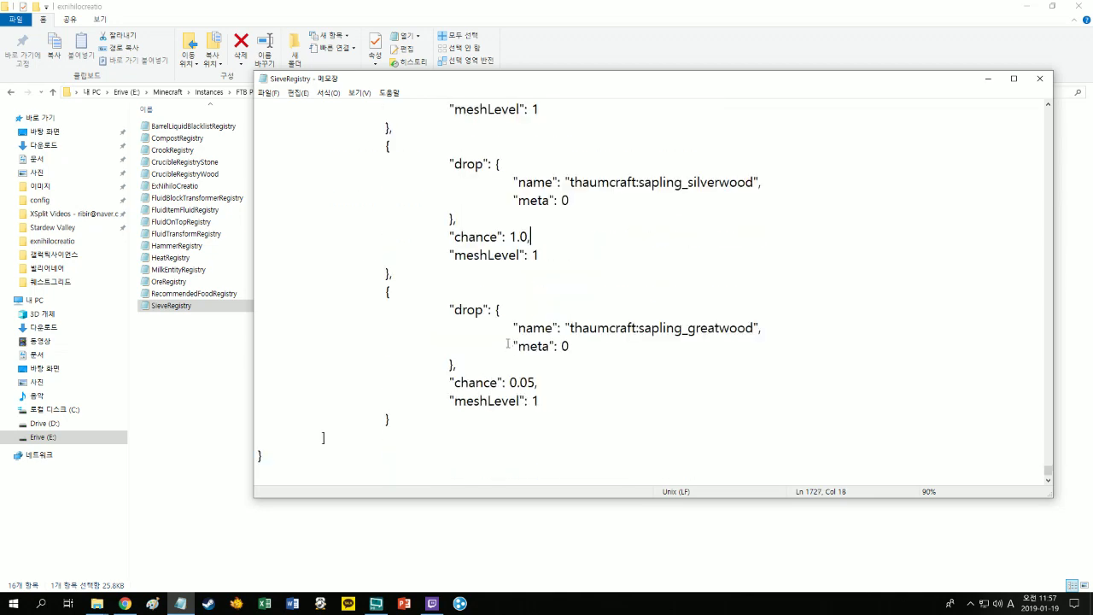
pyautogui.click(509, 382)
pyautogui.doubleClick(519, 382)
pyautogui.write('1.0,')
pyautogui.click(1039, 78)
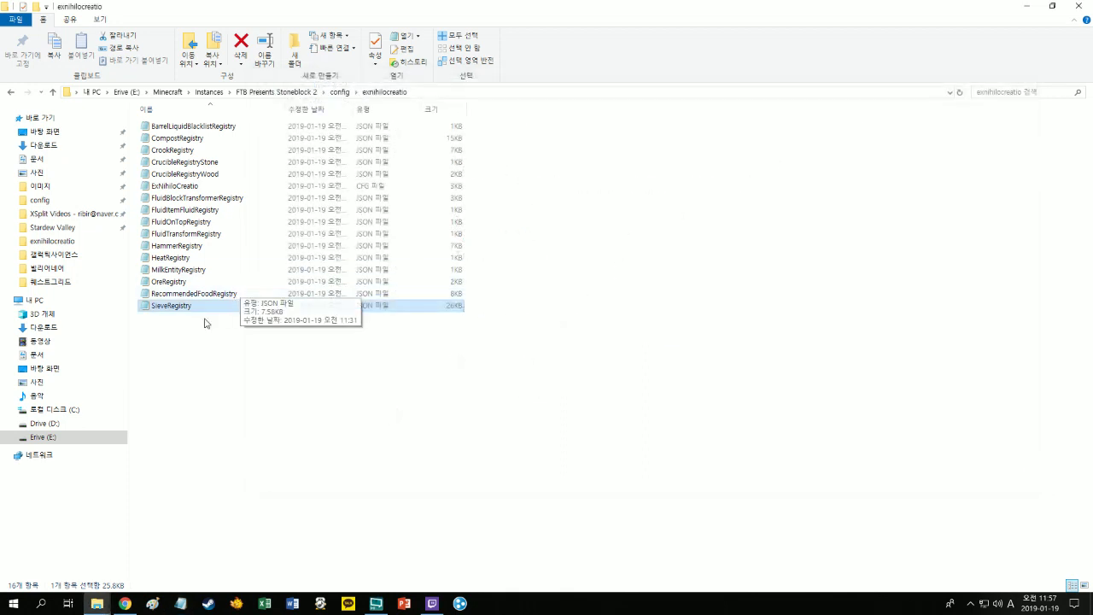
# - Return to the config folder and look into its ProjectE and Tiny Progressions subfolders for settings to adjust
pyautogui.click(340, 92)
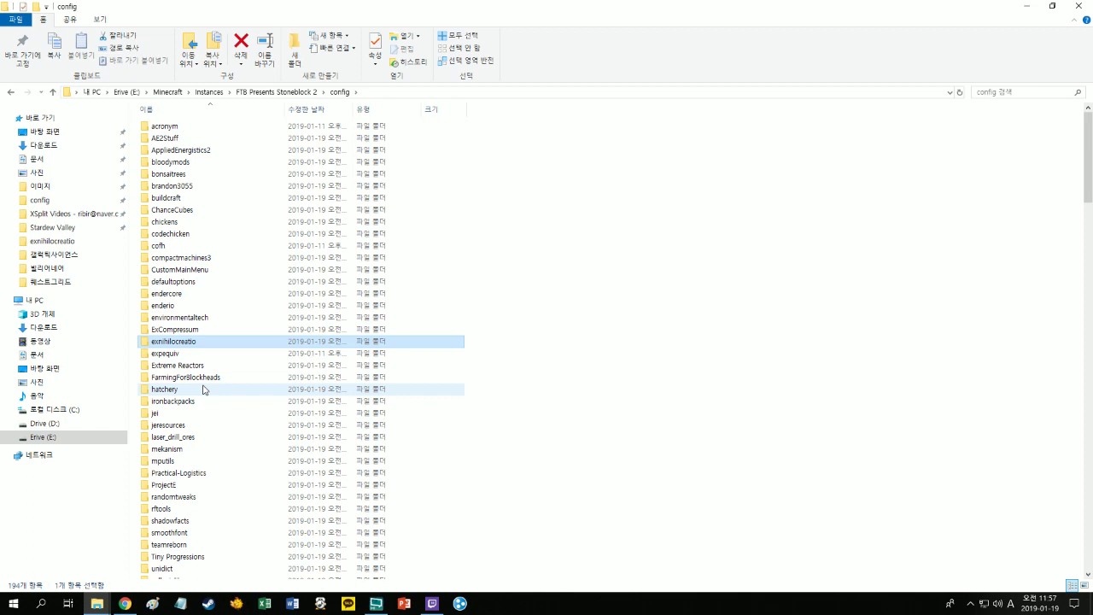
pyautogui.scroll(-1, 204, 389)
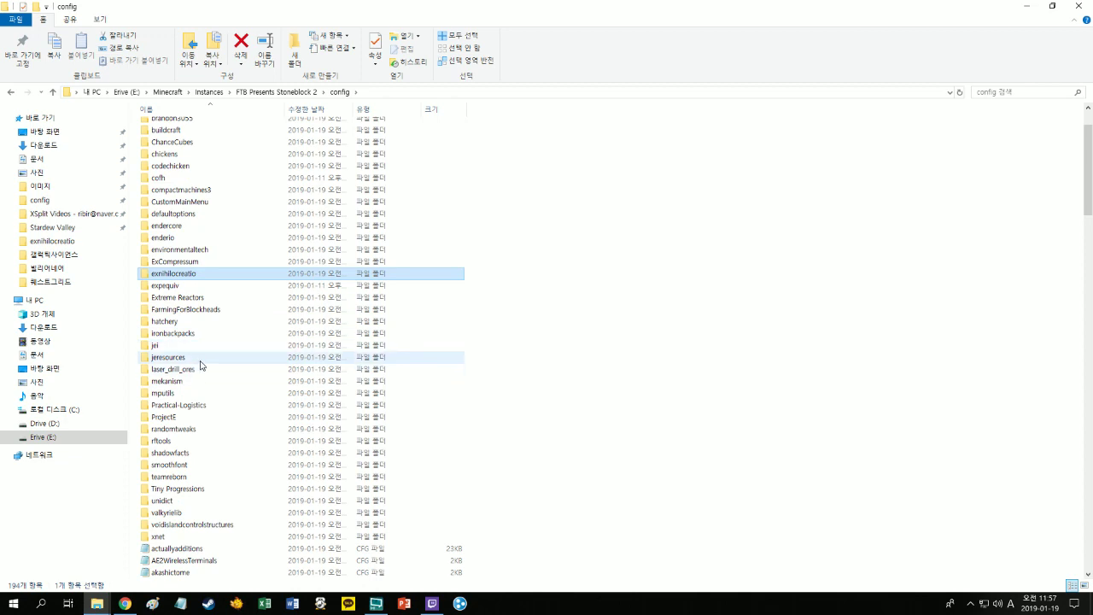
pyautogui.moveTo(202, 365)
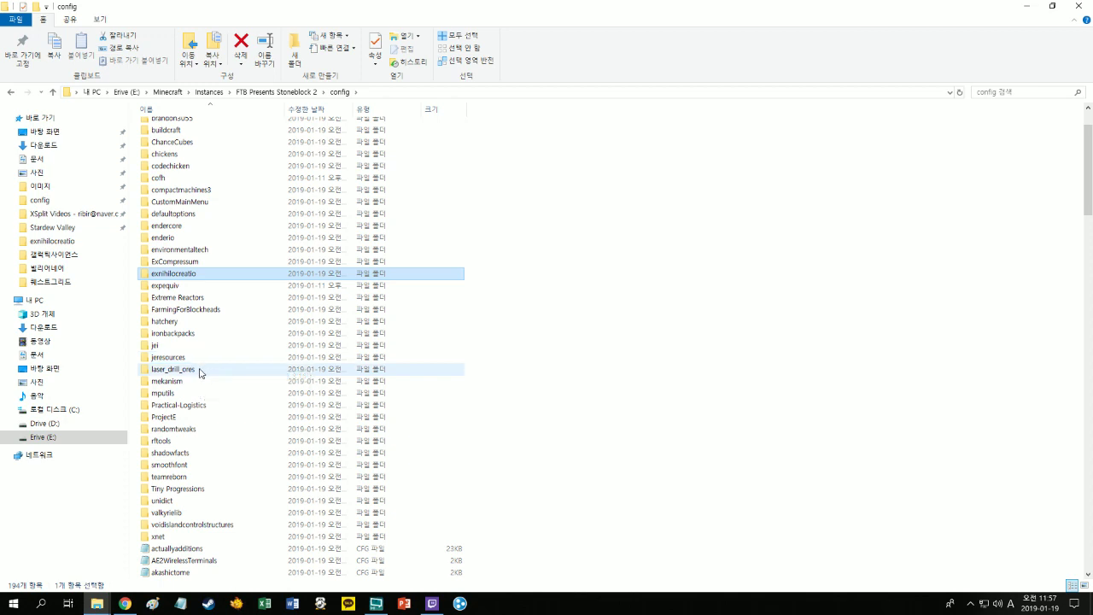
pyautogui.scroll(-1, 202, 368)
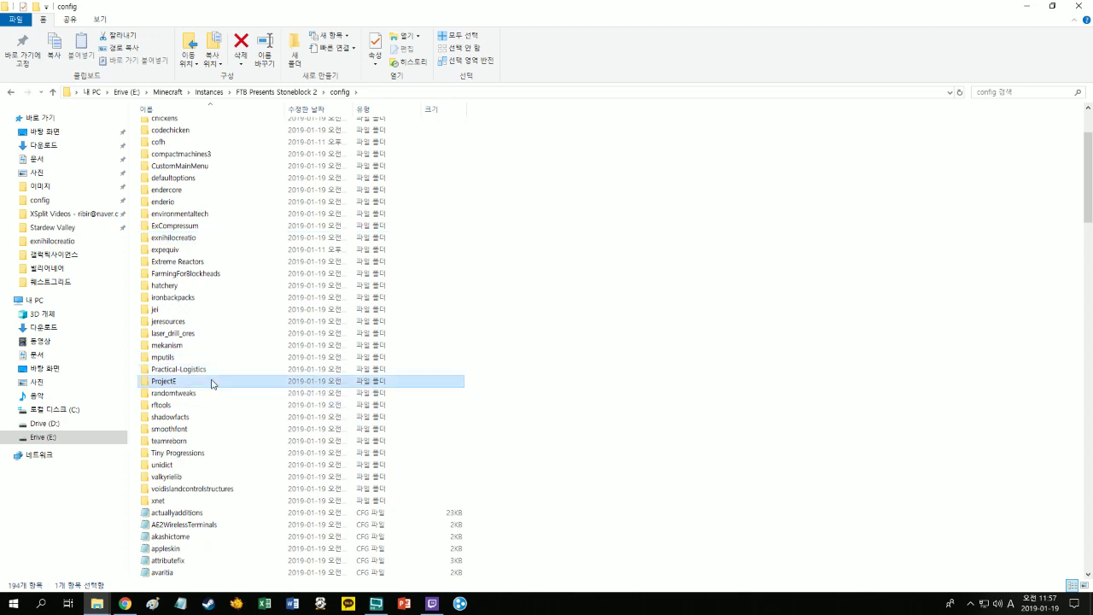
pyautogui.doubleClick(212, 383)
pyautogui.click(334, 93)
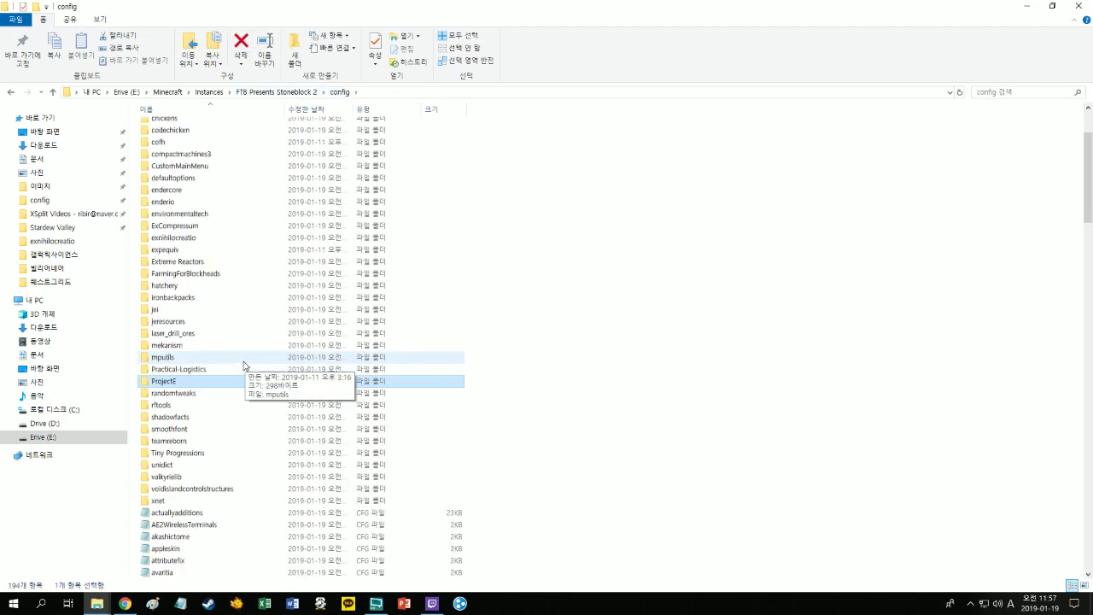
pyautogui.scroll(-2, 230, 376)
pyautogui.scroll(-2, 216, 355)
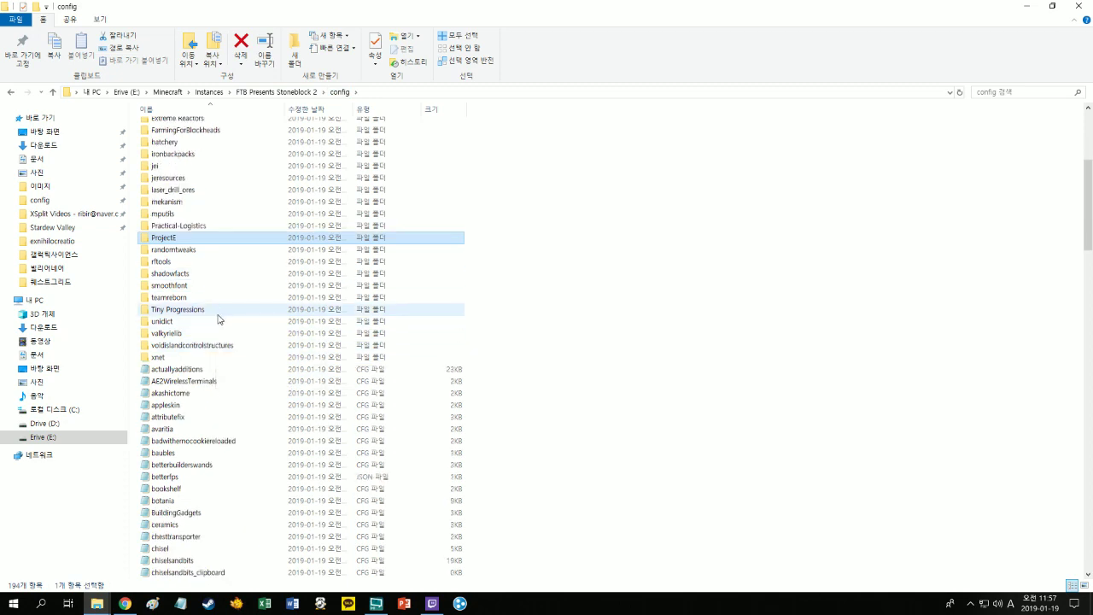
pyautogui.scroll(2, 218, 319)
pyautogui.doubleClick(200, 239)
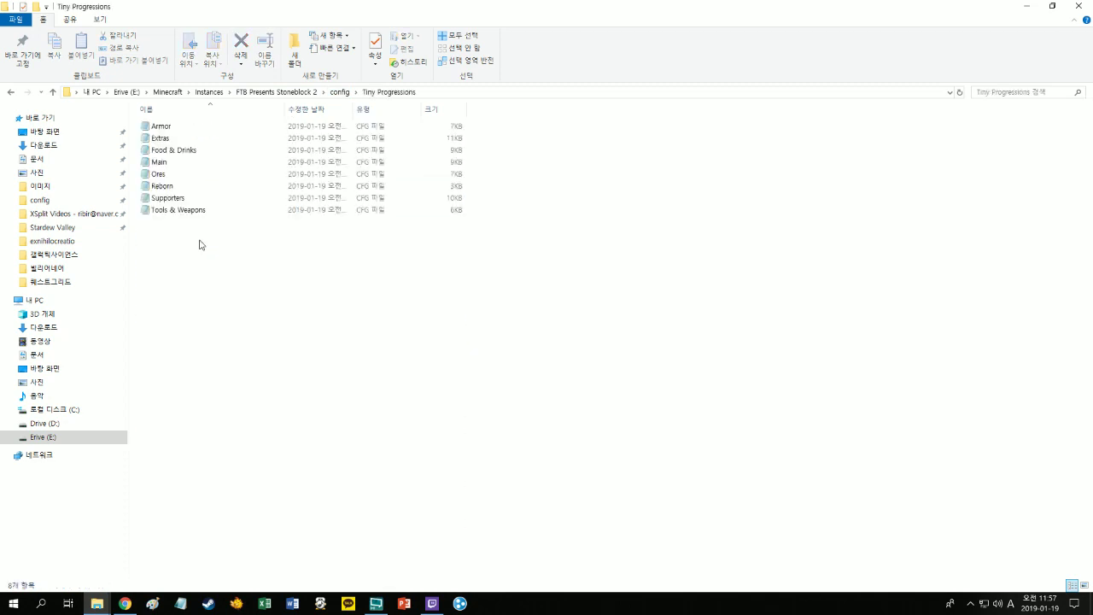
pyautogui.click(343, 92)
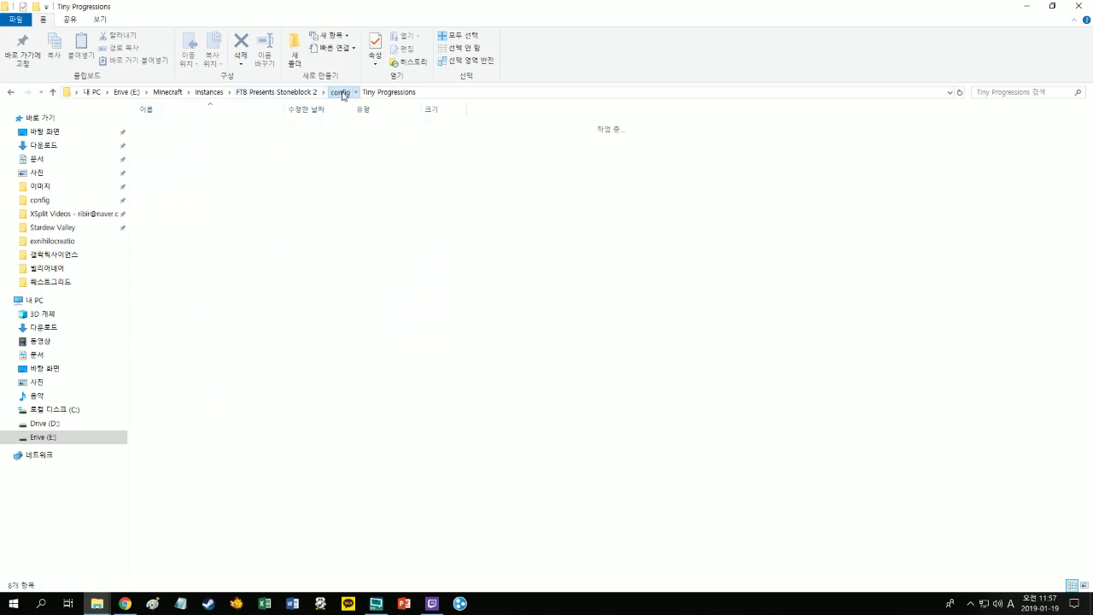
# - Open the appleskin config from the config folder, read through its client options and close it
pyautogui.scroll(-8, 222, 381)
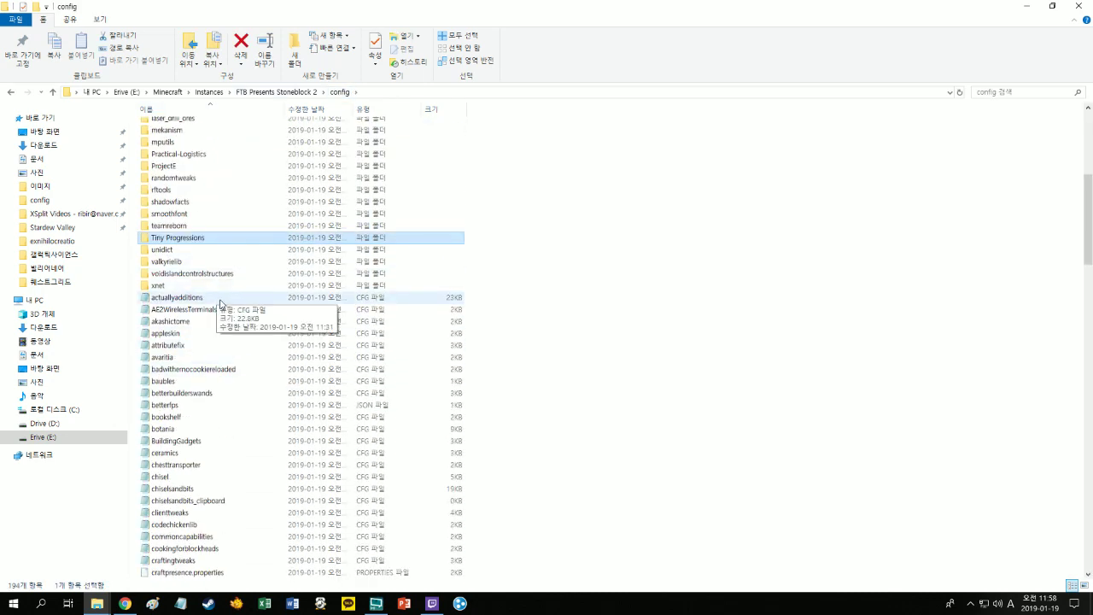
pyautogui.scroll(-2, 224, 333)
pyautogui.doubleClick(208, 262)
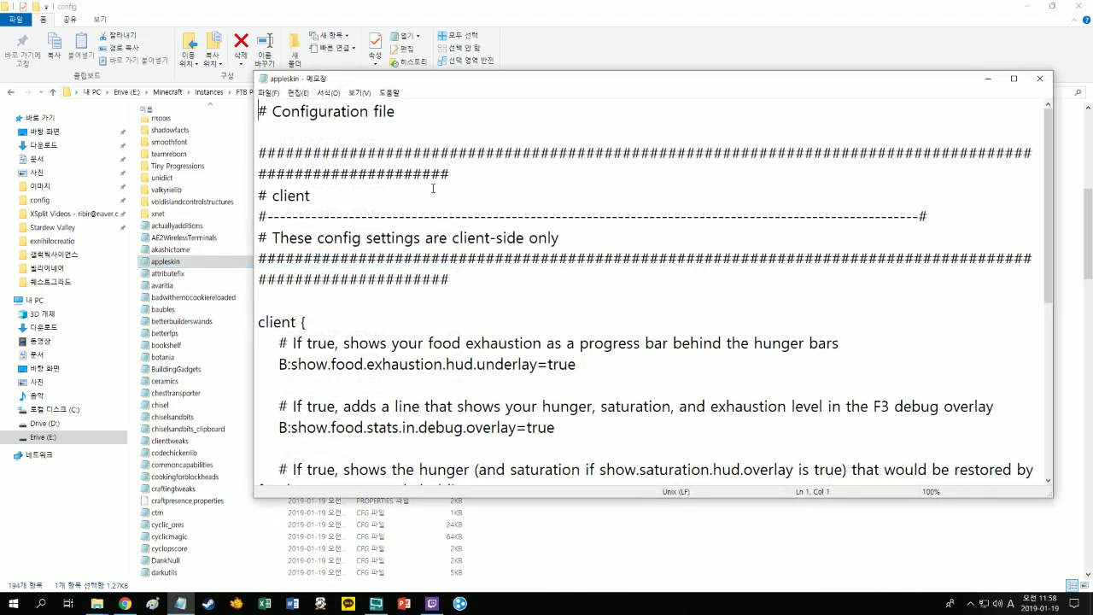
pyautogui.scroll(-6, 763, 221)
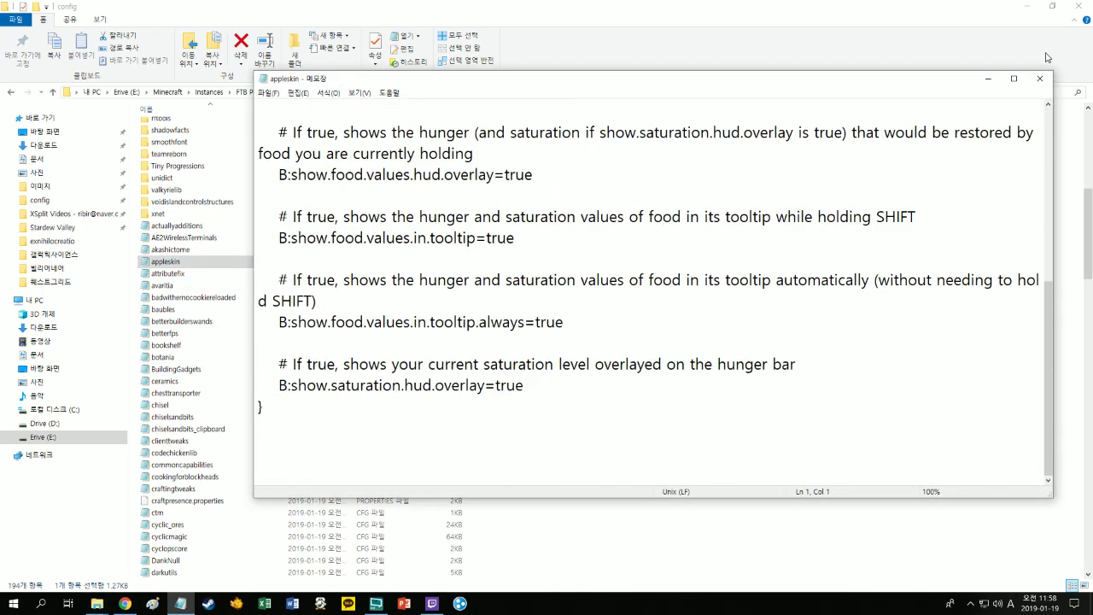
pyautogui.click(1040, 79)
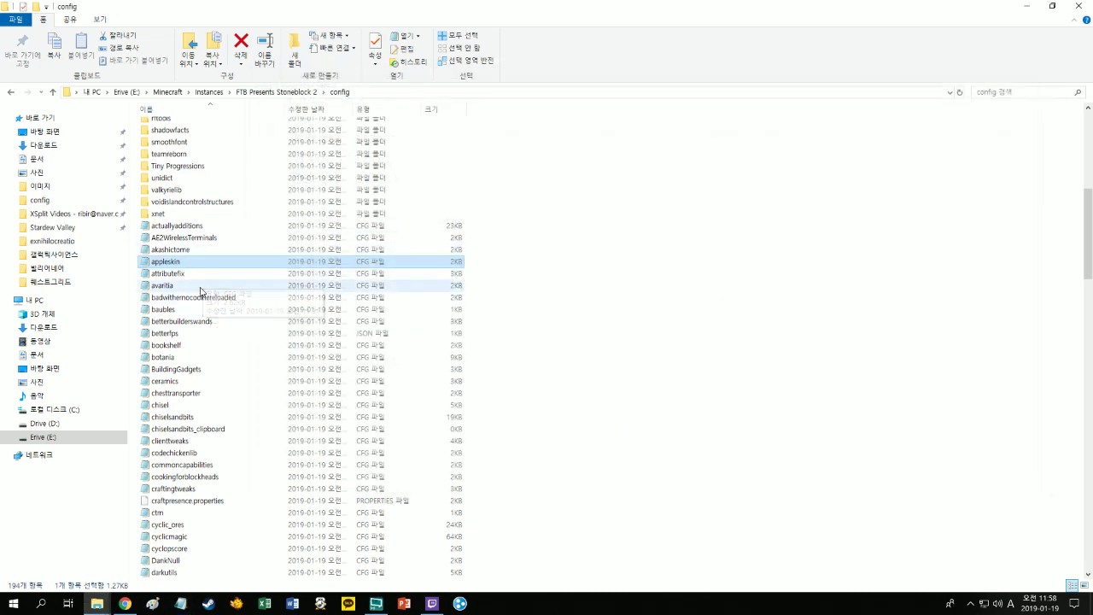
# - Browse further through the config files, inspect the ore settings in cyclic_ores and close that file
pyautogui.scroll(-1, 219, 296)
pyautogui.scroll(-1, 222, 290)
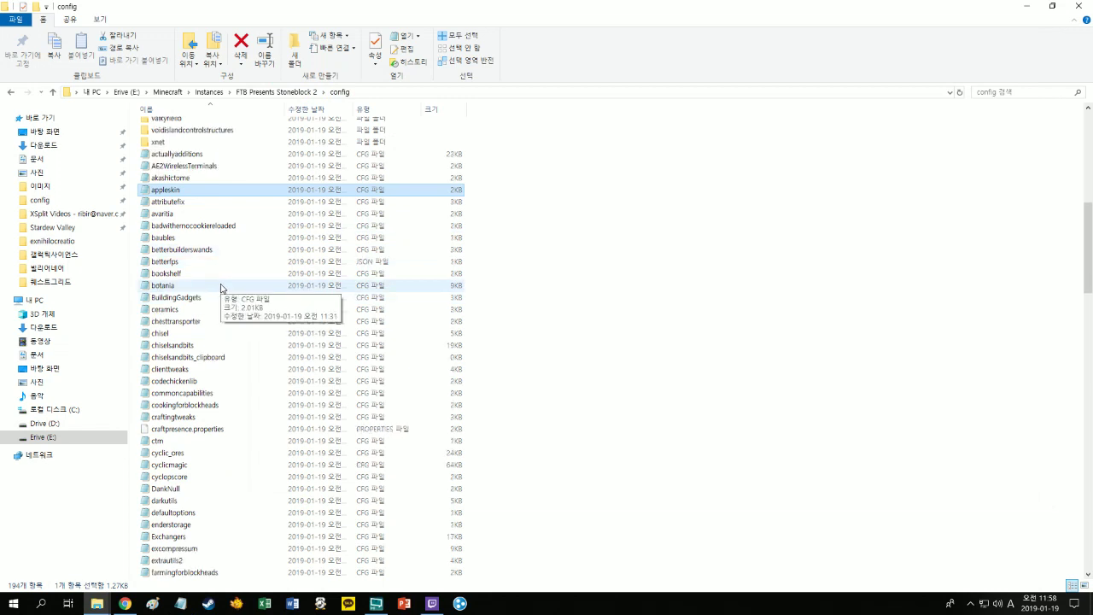
pyautogui.scroll(-1, 217, 301)
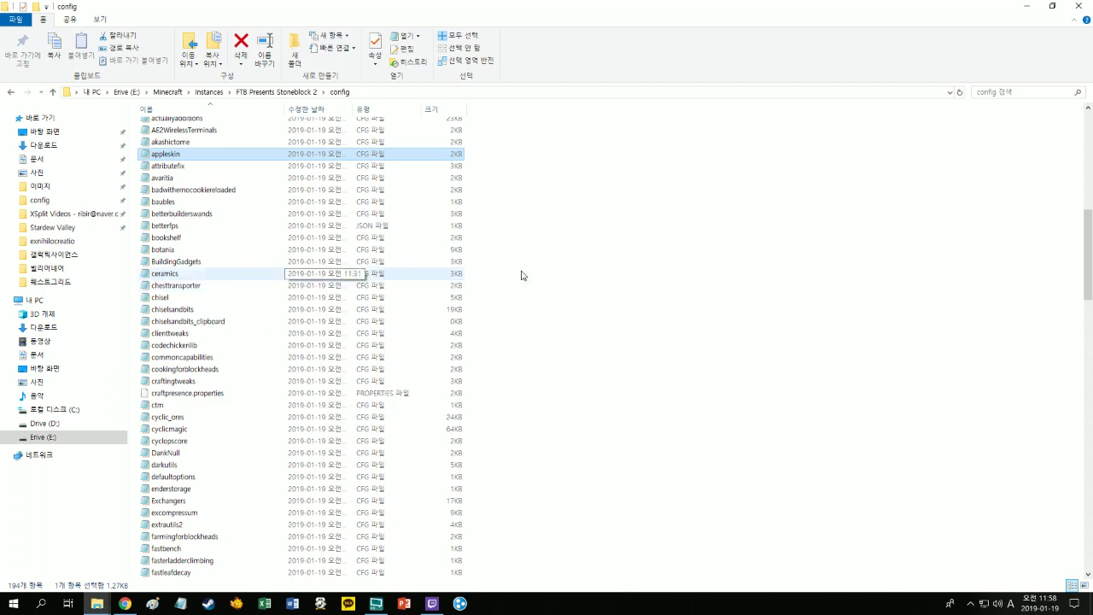
pyautogui.click(581, 288)
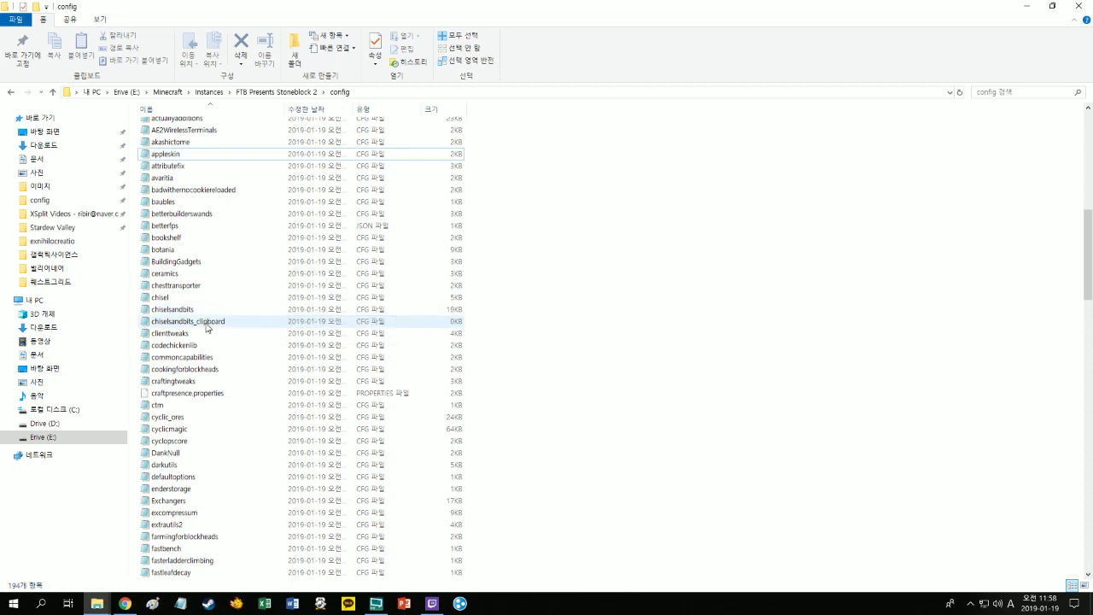
pyautogui.scroll(-1, 212, 337)
pyautogui.scroll(-1, 216, 339)
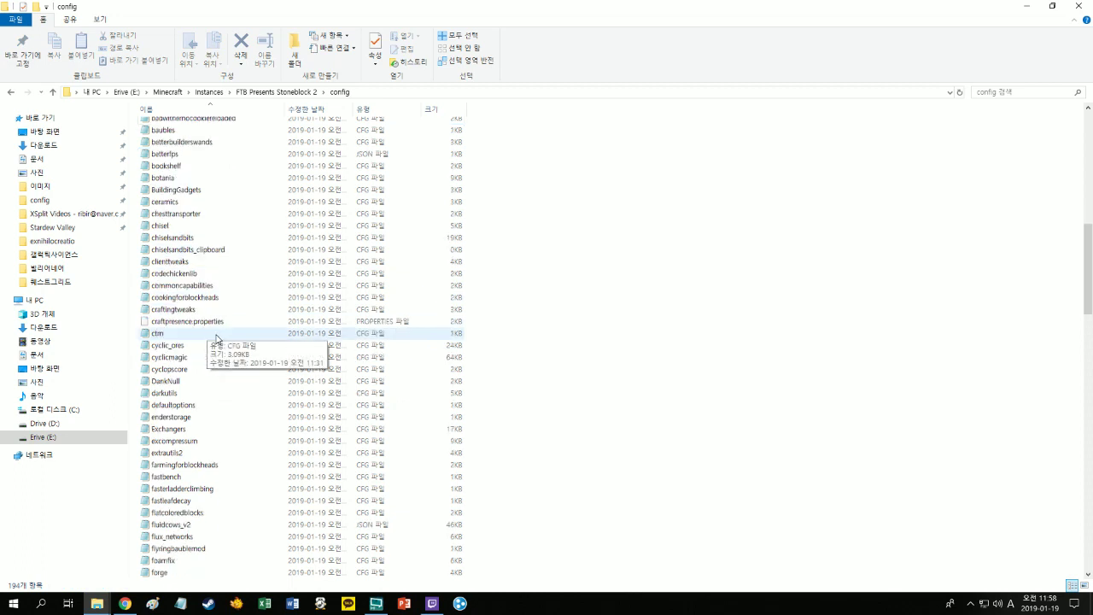
pyautogui.scroll(-1, 228, 319)
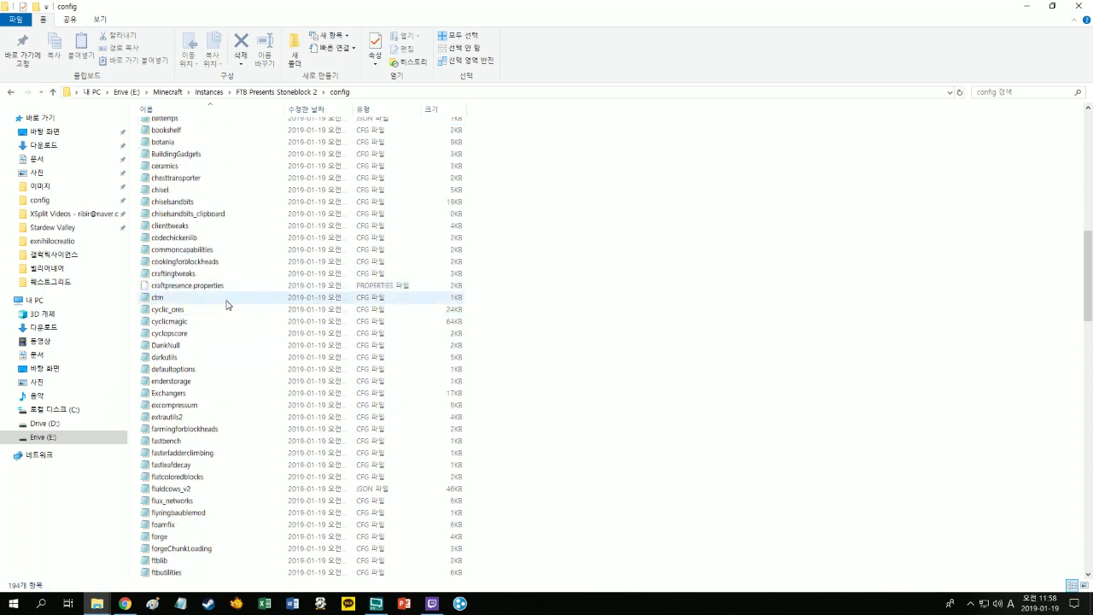
pyautogui.doubleClick(227, 310)
pyautogui.scroll(-3, 794, 246)
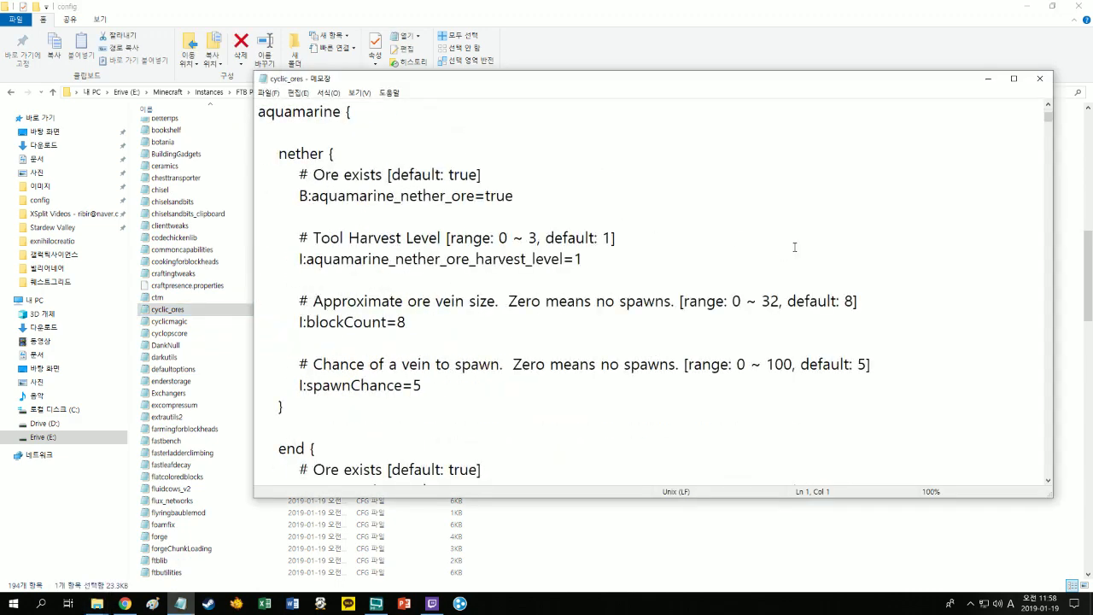
pyautogui.moveTo(1048, 119); pyautogui.dragTo(1050, 151)
pyautogui.click(1040, 79)
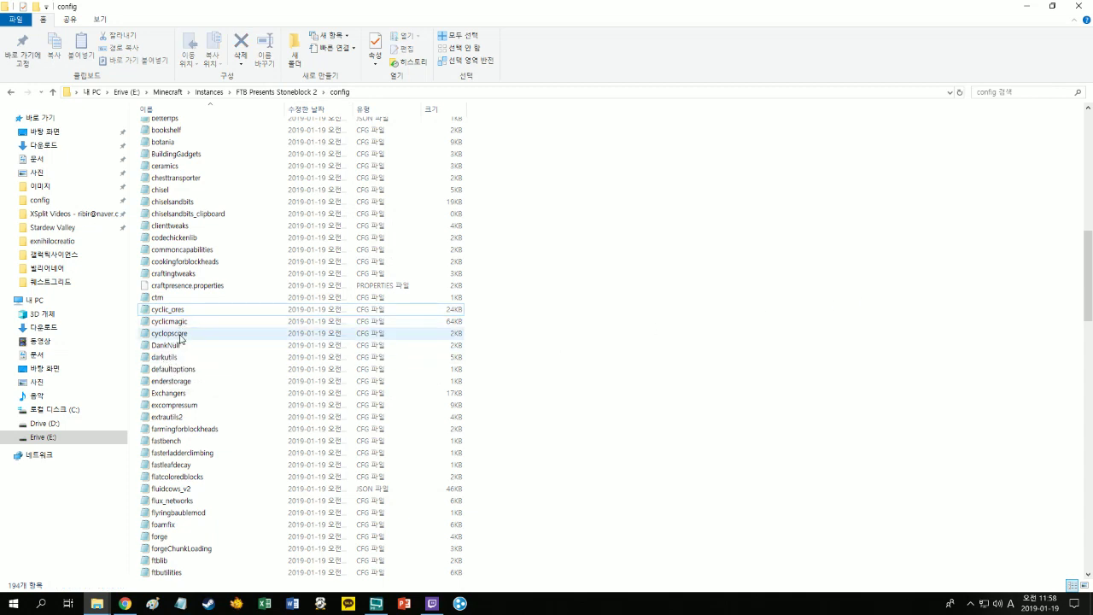
# - Open the excompressum config and set the Auto Compressor Energy Cost and Auto Compressed Hammer Energy Cost to 1
pyautogui.scroll(-1, 203, 345)
pyautogui.scroll(-2, 207, 345)
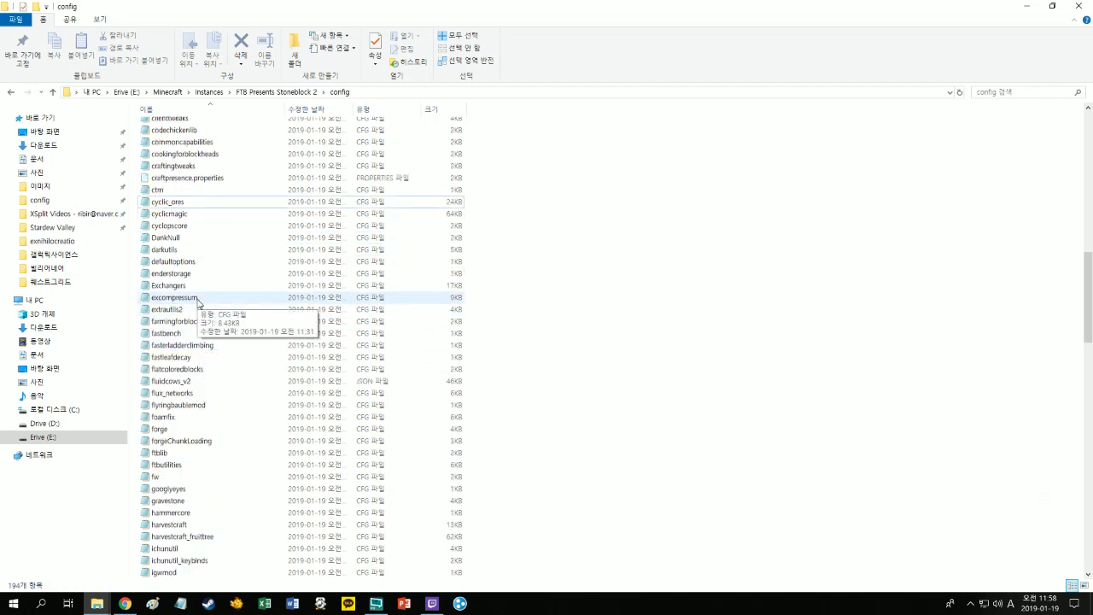
pyautogui.doubleClick(199, 298)
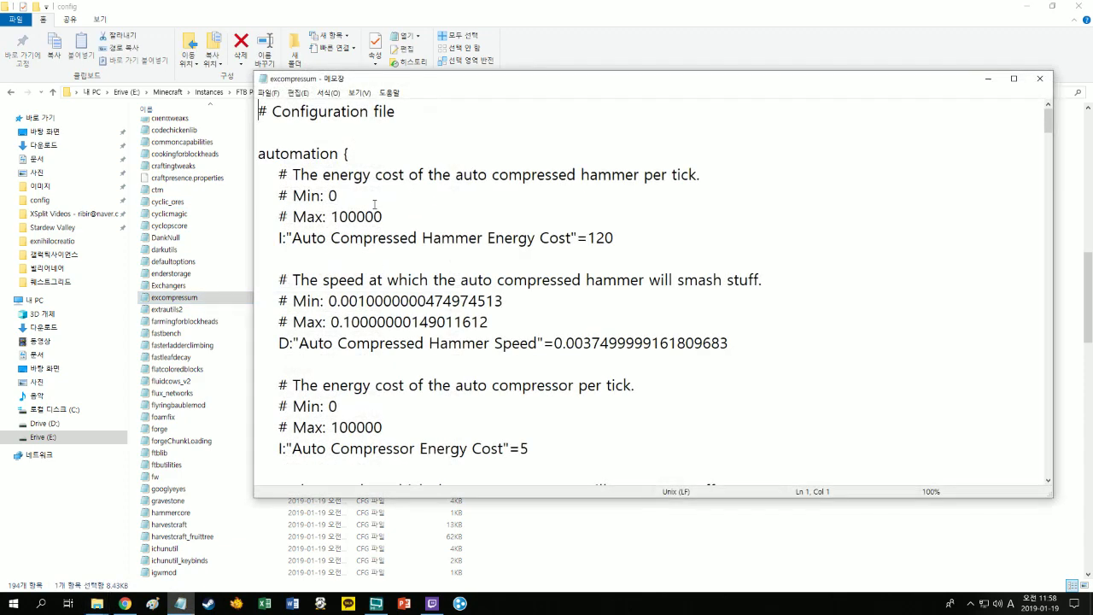
pyautogui.scroll(-2, 759, 225)
pyautogui.scroll(1, 756, 239)
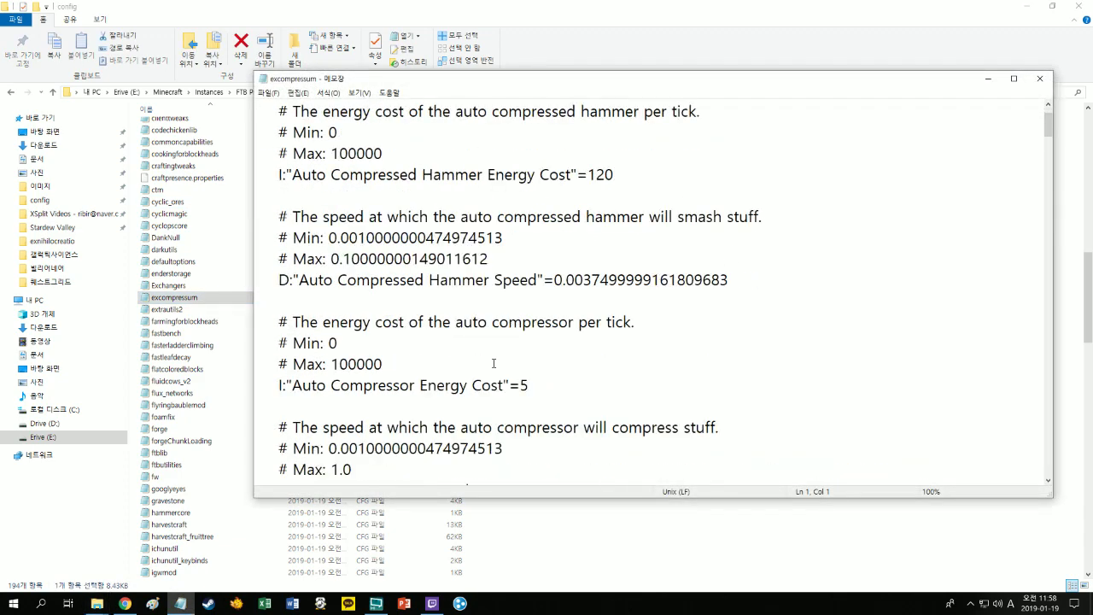
pyautogui.doubleClick(529, 386)
pyautogui.write('1')
pyautogui.click(614, 174)
pyautogui.press('BackSpace')
pyautogui.press('BackSpace')
# - Set the Auto Hammer Decay Chance to 1.0 and the Auto Hammer Energy Cost to 1
pyautogui.scroll(-6, 526, 260)
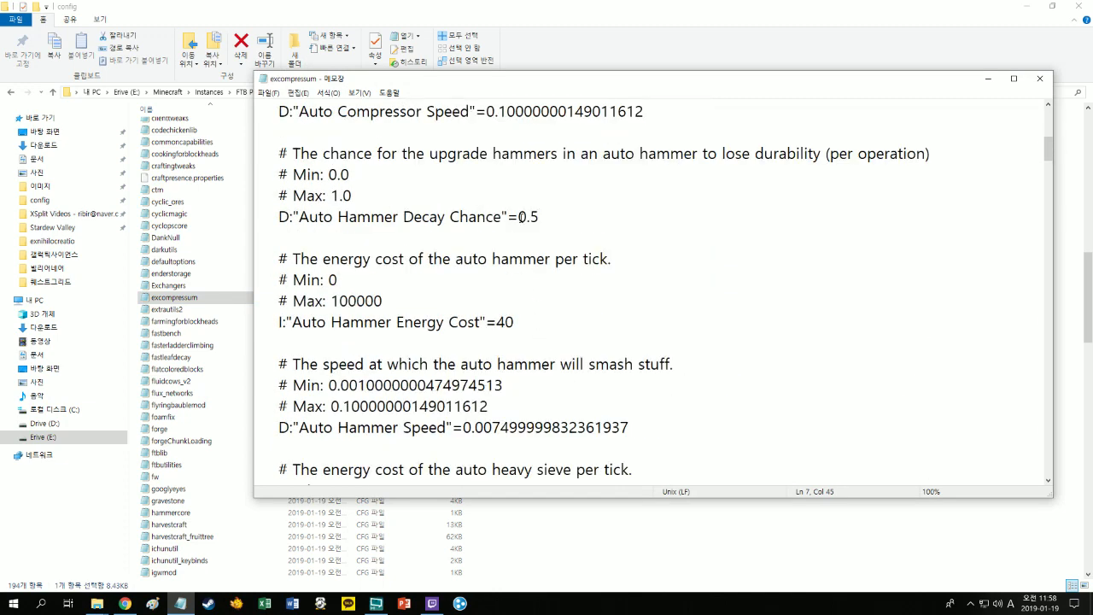
pyautogui.click(521, 217)
pyautogui.moveTo(519, 217); pyautogui.dragTo(540, 217)
pyautogui.write('1.0')
pyautogui.moveTo(493, 325); pyautogui.dragTo(545, 342)
pyautogui.write('1')
# - Set the Auto Heavy Sieve Energy Cost and the Auto Sieve Energy Cost to 1
pyautogui.scroll(-3, 518, 303)
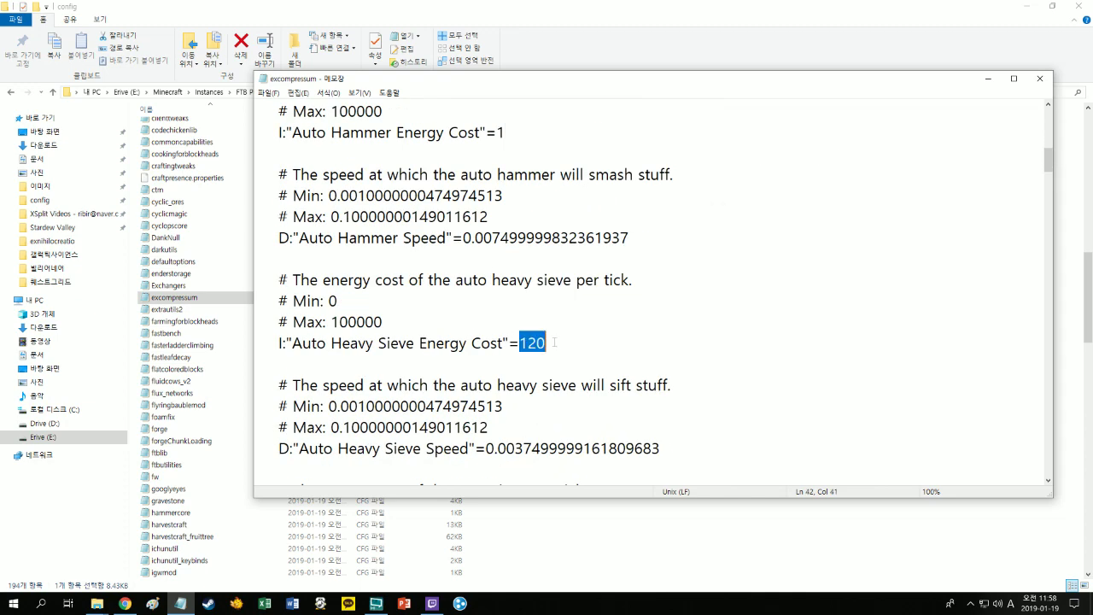
pyautogui.write('1')
pyautogui.scroll(-5, 521, 325)
pyautogui.moveTo(470, 237); pyautogui.dragTo(491, 238)
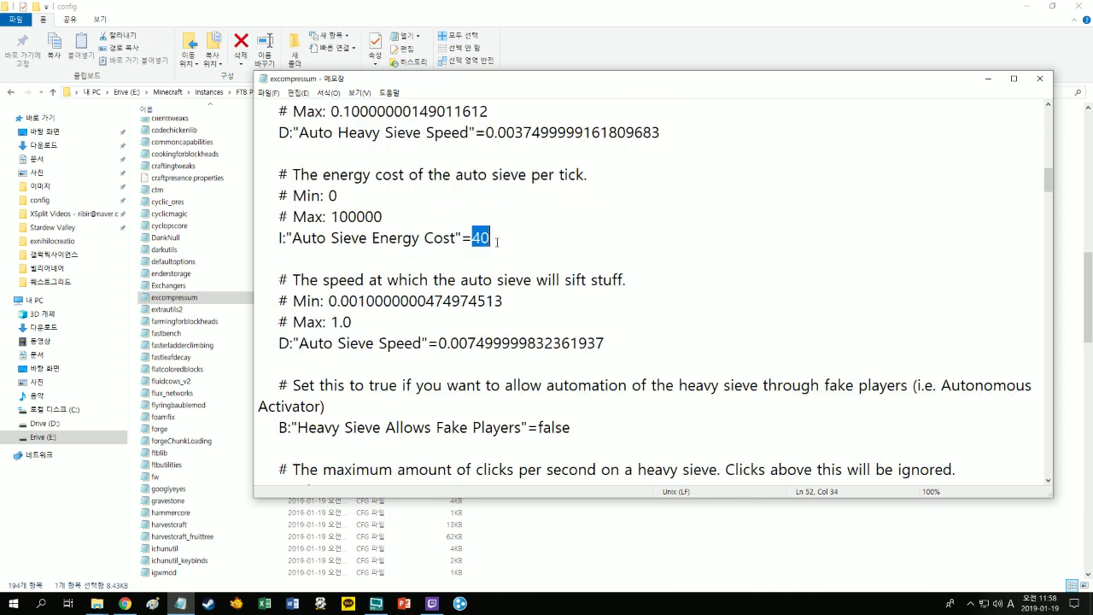
pyautogui.write('1')
# - Try to set the Auto Sieve Speed to 1.0
pyautogui.scroll(-2, 500, 275)
pyautogui.scroll(1, 503, 281)
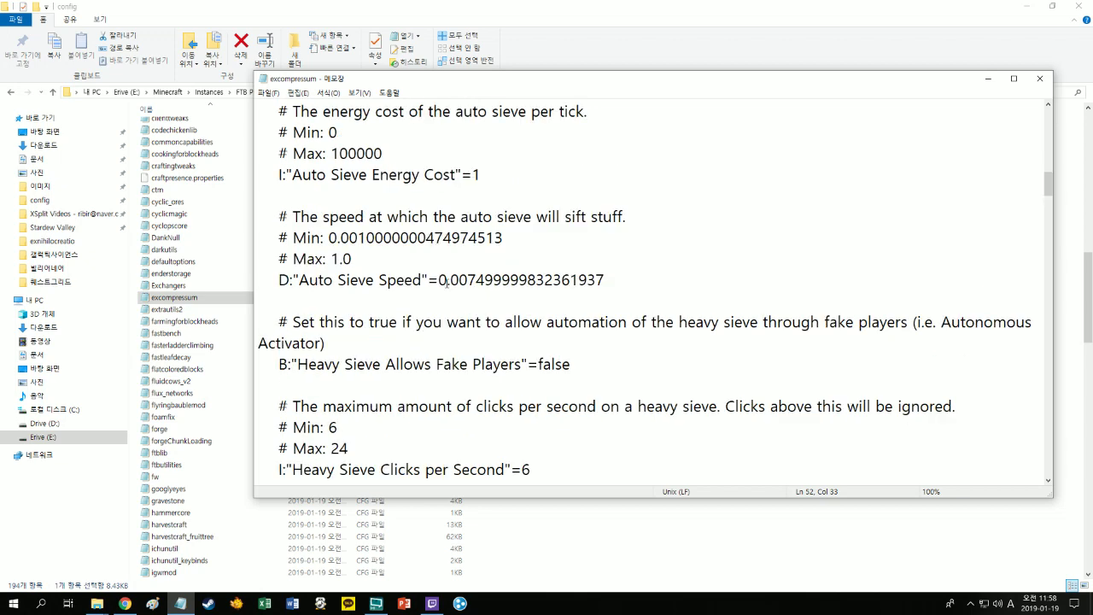
pyautogui.moveTo(437, 280); pyautogui.dragTo(661, 279)
pyautogui.write('1.')
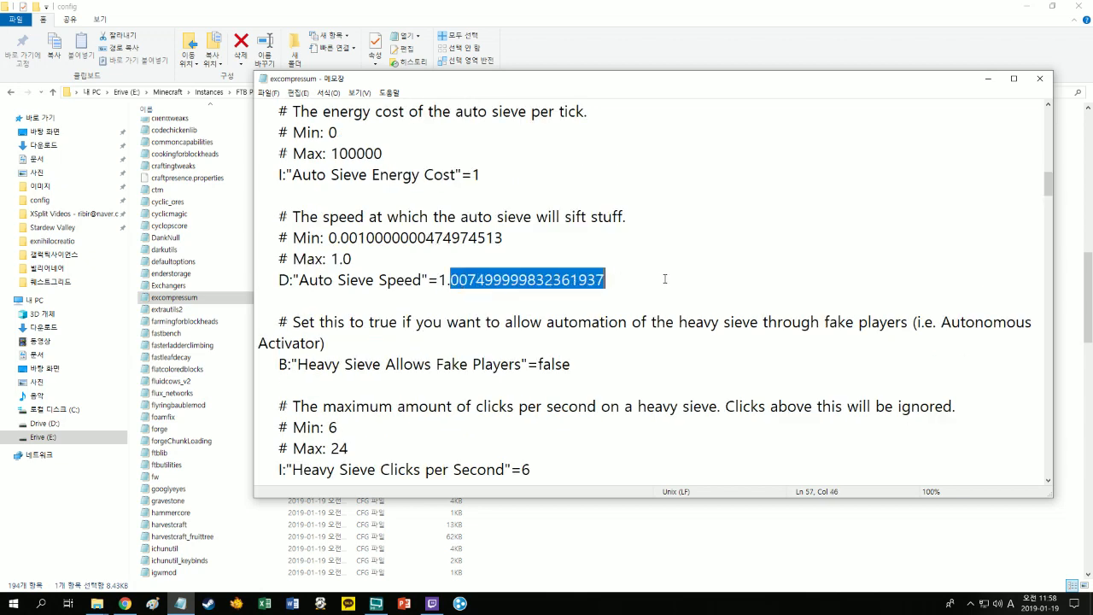
pyautogui.write('0')
pyautogui.scroll(2, 516, 324)
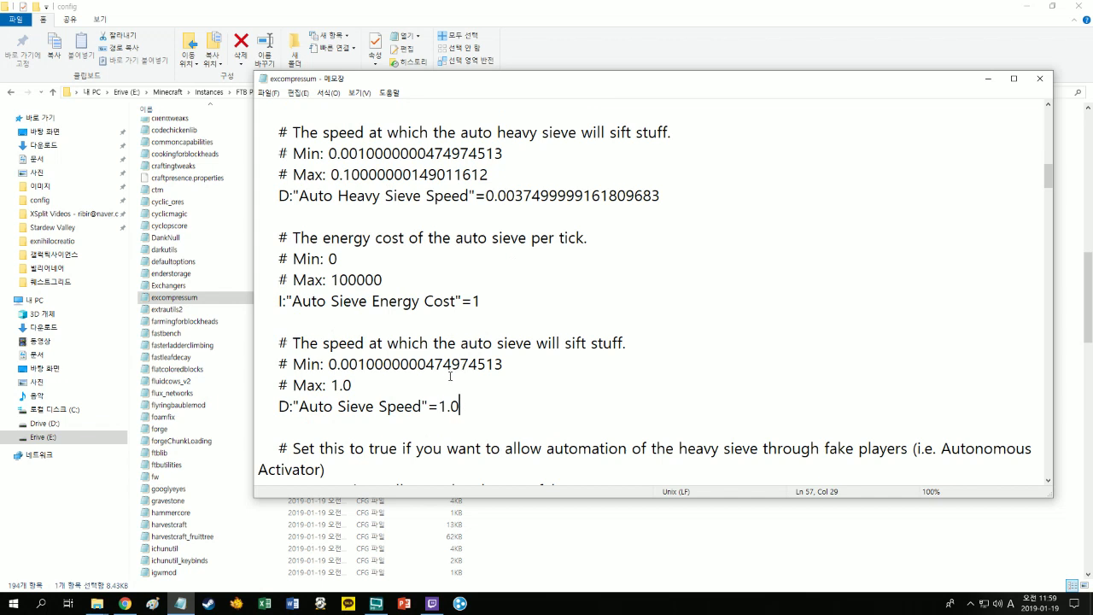
pyautogui.hotkey('ctrl', 'z')
# - Set the Auto Sieve Speed to 0.1
pyautogui.click(453, 384)
pyautogui.click(438, 407)
pyautogui.hotkey('shift', 'Right')
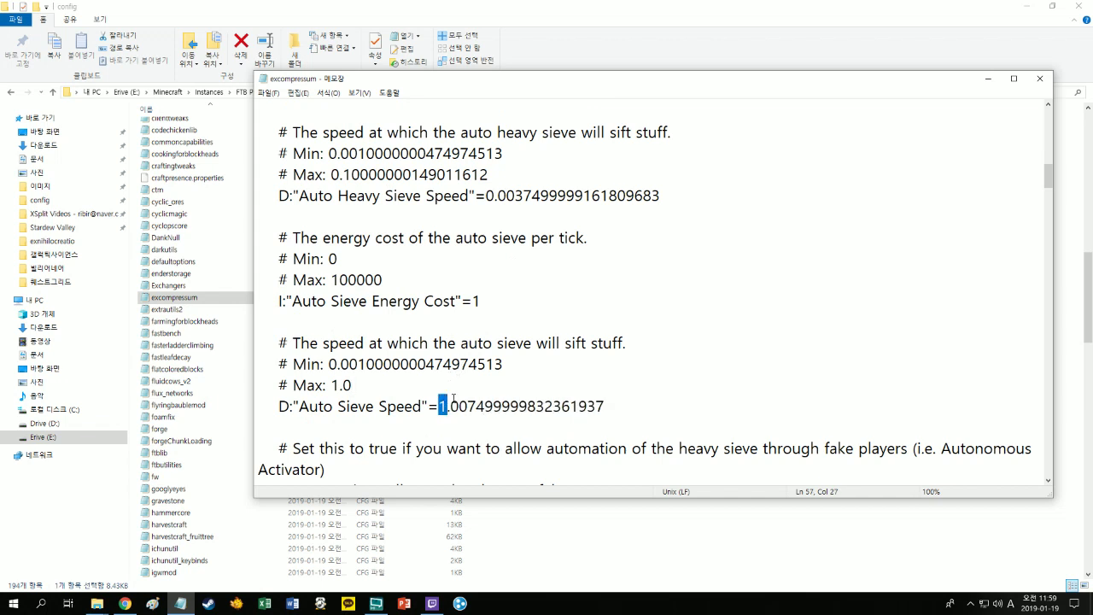
pyautogui.write('0')
pyautogui.click(475, 386)
pyautogui.moveTo(449, 406); pyautogui.dragTo(608, 406)
pyautogui.write('1')
pyautogui.click(475, 385)
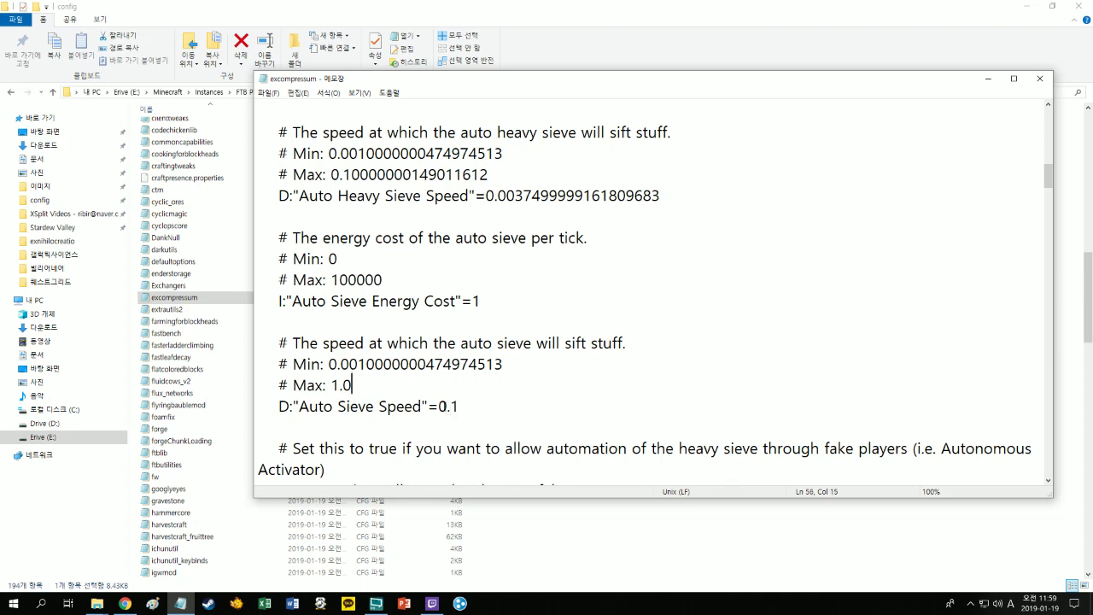
# - Set the Auto Heavy Sieve Speed and the Auto Hammer Speed to 0.1
pyautogui.scroll(3, 475, 362)
pyautogui.moveTo(500, 385); pyautogui.dragTo(659, 385)
pyautogui.write('1')
pyautogui.scroll(2, 598, 368)
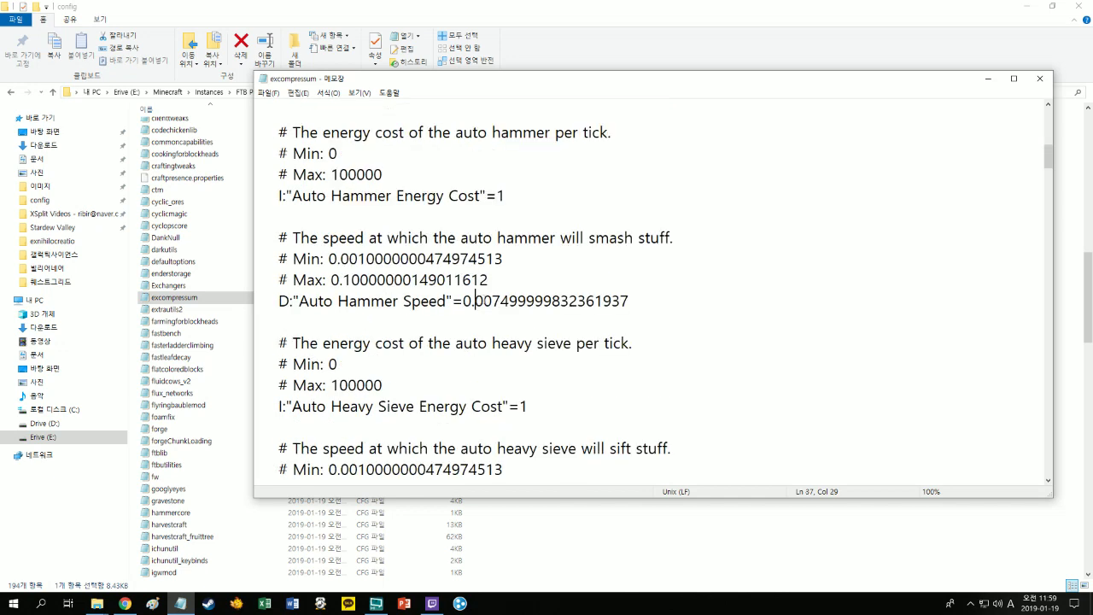
pyautogui.moveTo(474, 301); pyautogui.dragTo(656, 299)
pyautogui.write('1')
pyautogui.moveTo(462, 300); pyautogui.dragTo(473, 300)
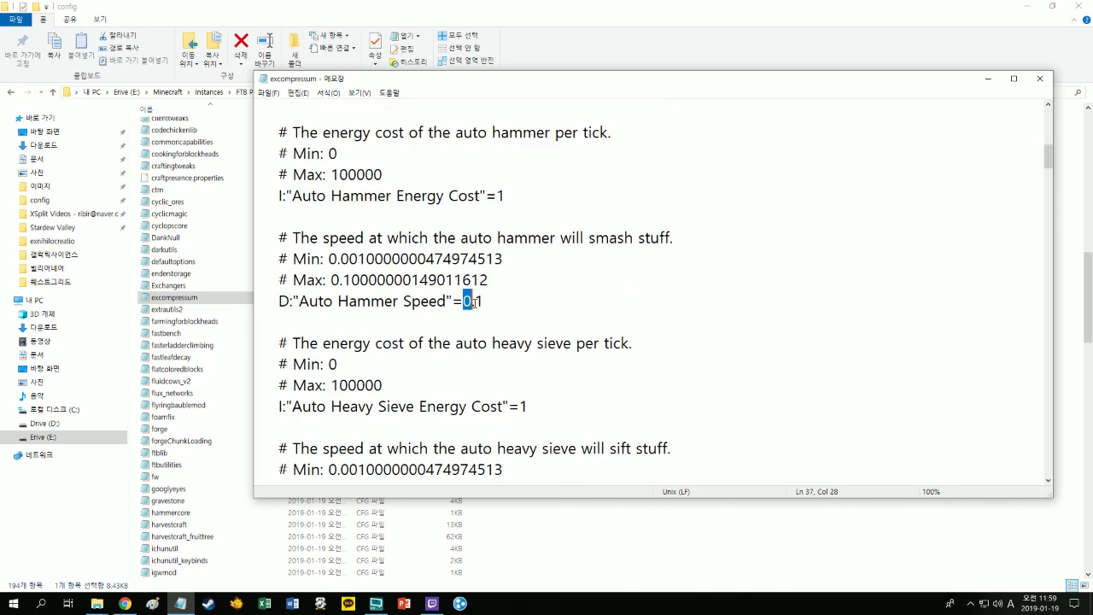
# - Set the Auto Compressor Speed to 1.0
pyautogui.click(490, 302)
pyautogui.scroll(4, 482, 308)
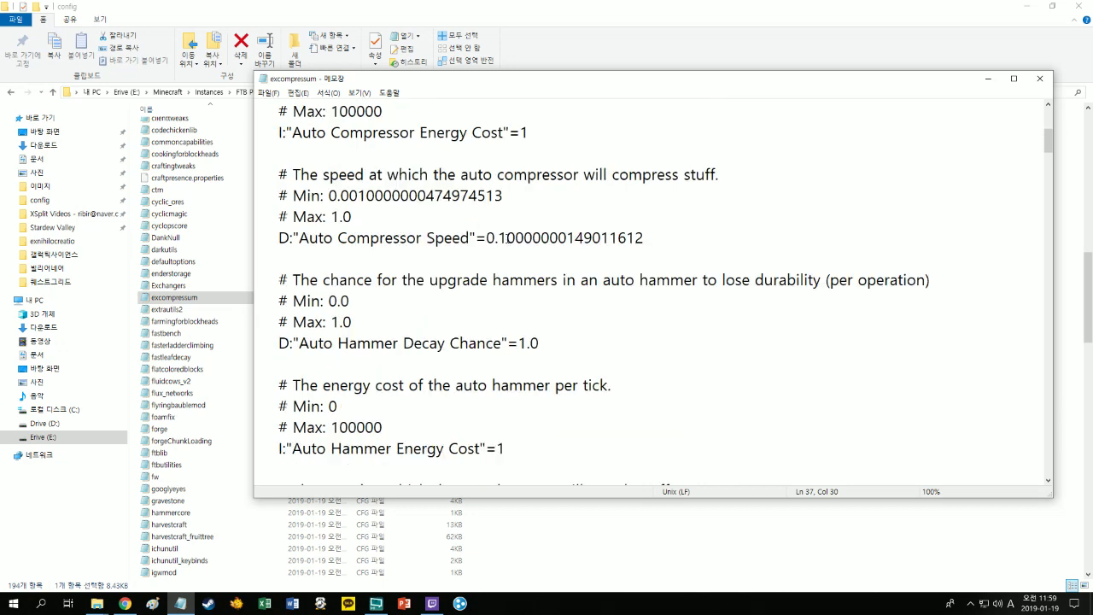
pyautogui.moveTo(488, 237); pyautogui.dragTo(678, 236)
pyautogui.write('1.0')
# - Set the Auto Compressed Hammer Speed to 0.1
pyautogui.scroll(2, 649, 257)
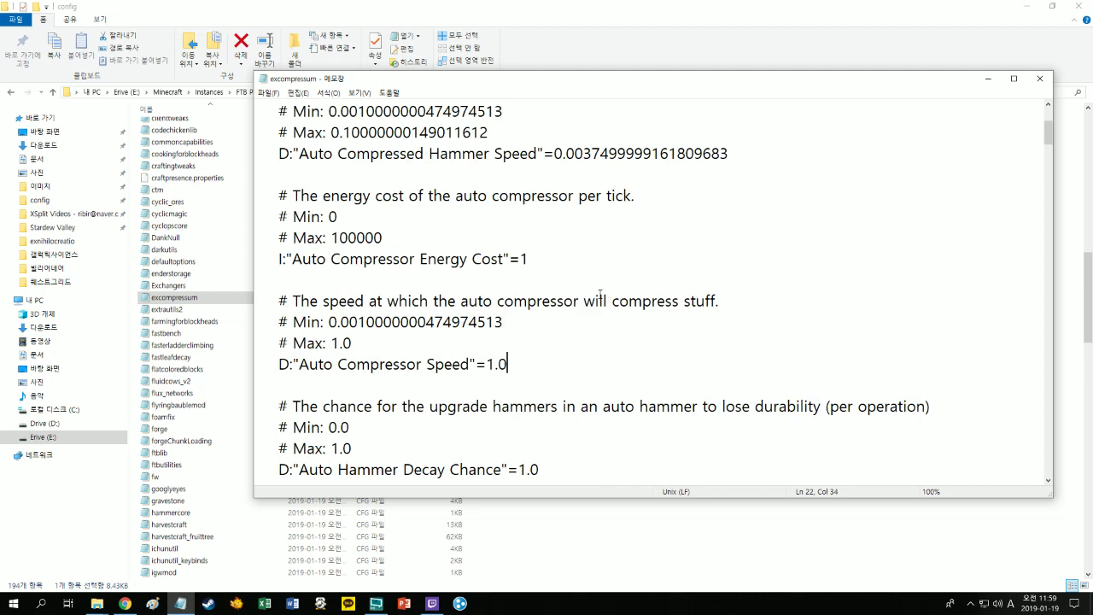
pyautogui.scroll(2, 600, 294)
pyautogui.moveTo(565, 275); pyautogui.dragTo(727, 279)
pyautogui.write('1')
pyautogui.press('Up')
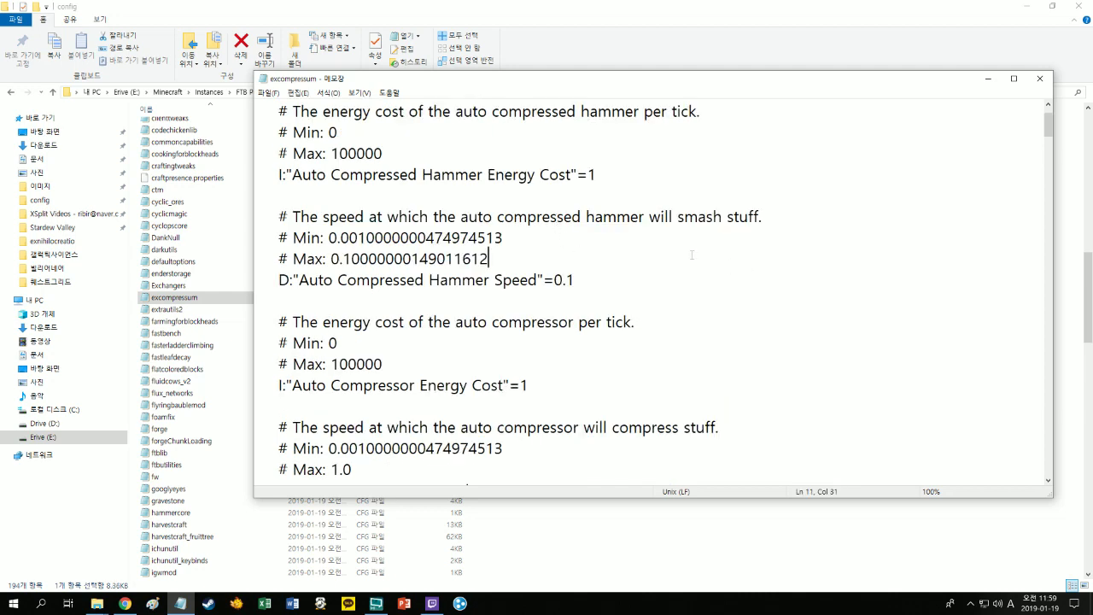
pyautogui.scroll(1, 688, 281)
# - Set the Wooden Crucible Speed to 20
pyautogui.scroll(-20, 677, 299)
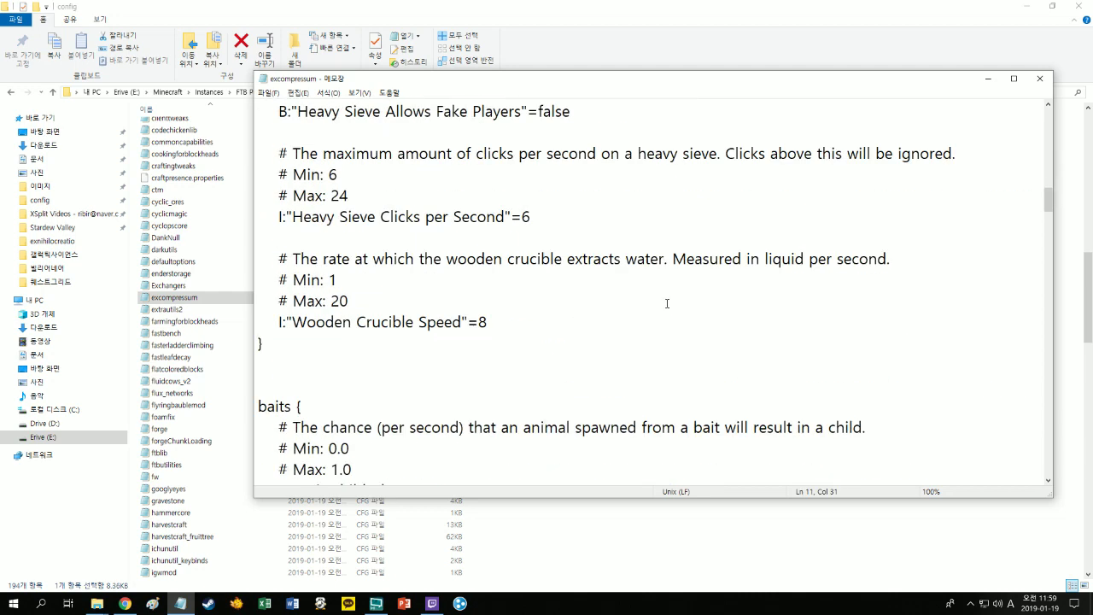
pyautogui.scroll(2, 666, 307)
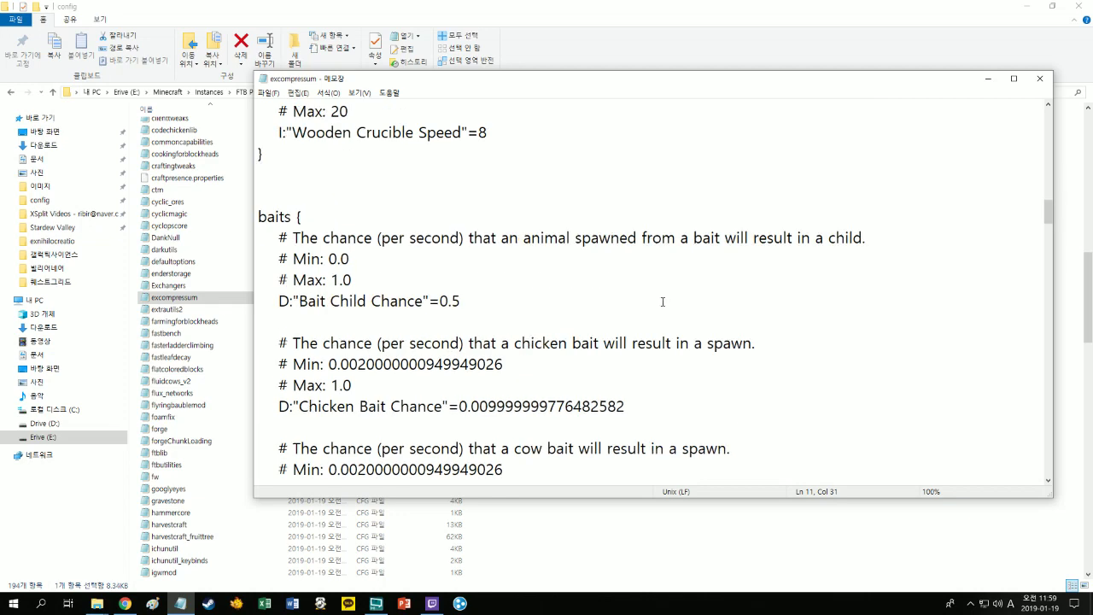
pyautogui.scroll(4, 538, 269)
pyautogui.doubleClick(483, 385)
pyautogui.write('20')
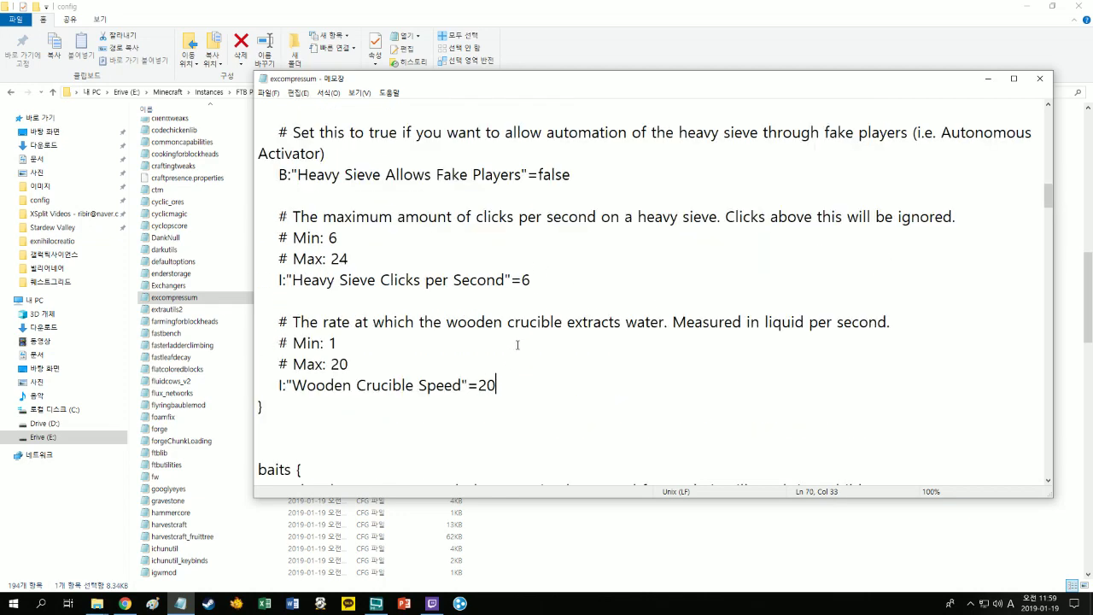
# - Set the Heavy Sieve Clicks per Second to 24 and close the excompressum config file
pyautogui.scroll(-1, 516, 343)
pyautogui.doubleClick(523, 342)
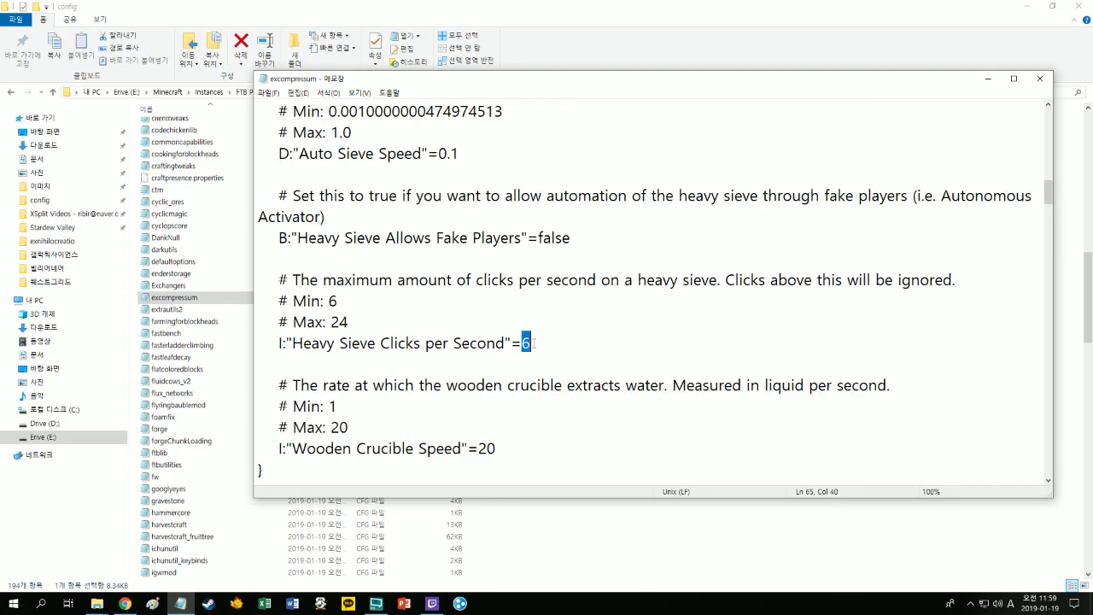
pyautogui.write('24')
pyautogui.click(553, 317)
pyautogui.scroll(2, 553, 316)
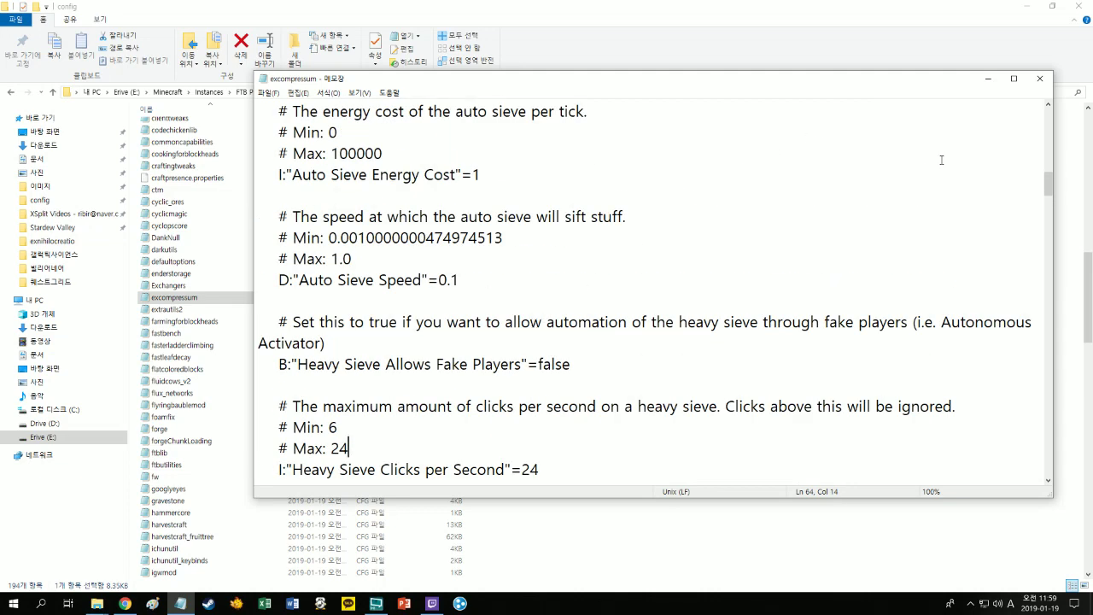
pyautogui.click(1040, 77)
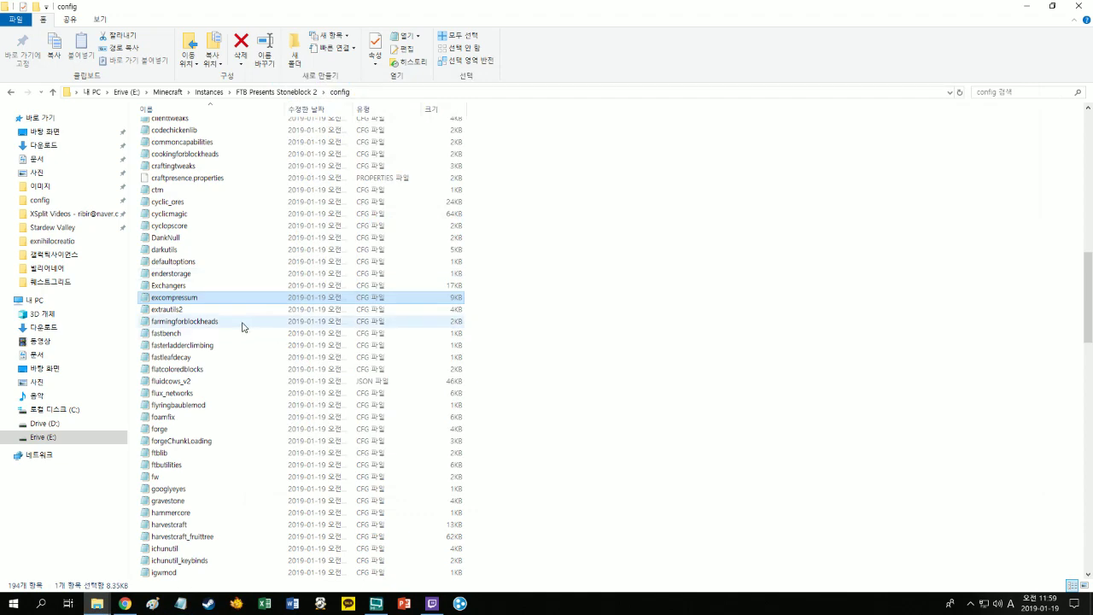
# - In the fastleafdecay config file, set MaximumDecayTime to 4 and MinimumDecayTime to 1, saving and closing the file
pyautogui.doubleClick(205, 357)
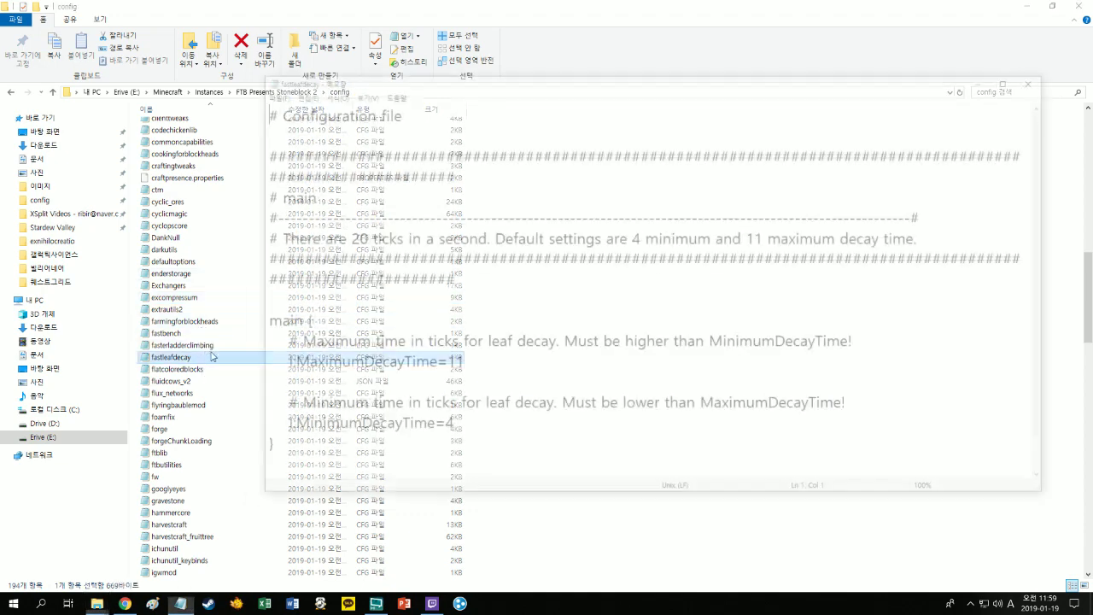
pyautogui.doubleClick(466, 365)
pyautogui.write('4')
pyautogui.doubleClick(465, 424)
pyautogui.write('1')
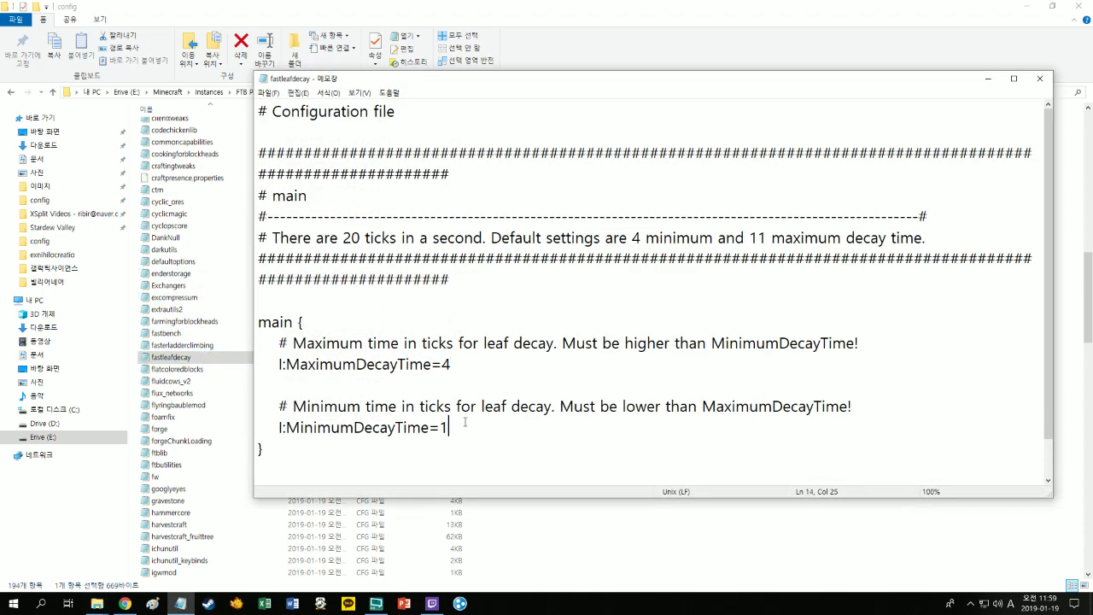
pyautogui.hotkey('ctrl', 's')
pyautogui.click(1040, 78)
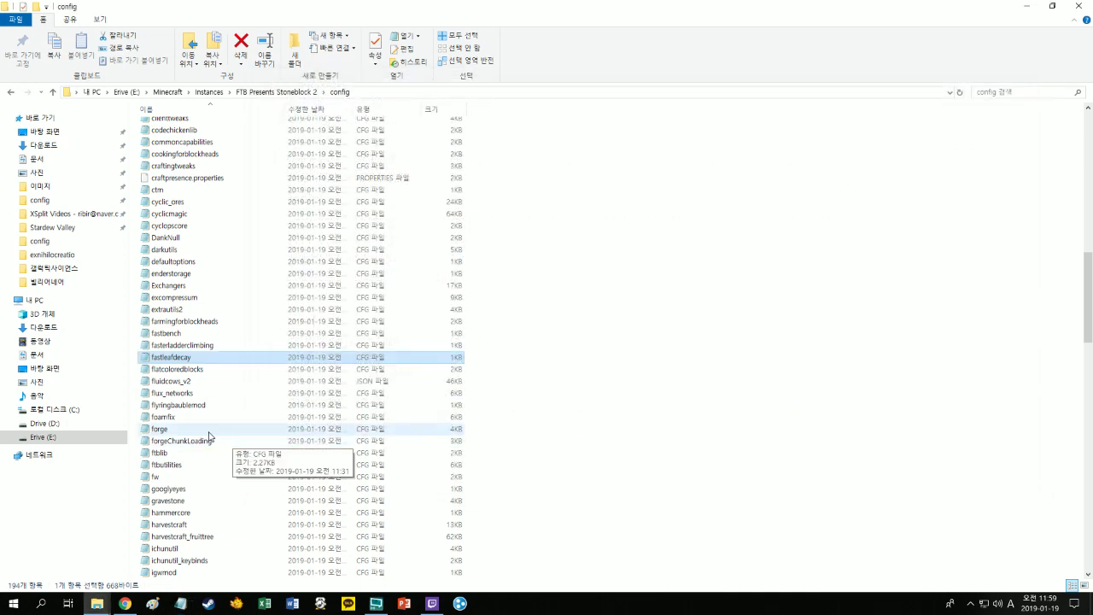
# - Find the mysticalagriculture config file in the config folder and open it
pyautogui.click(207, 383)
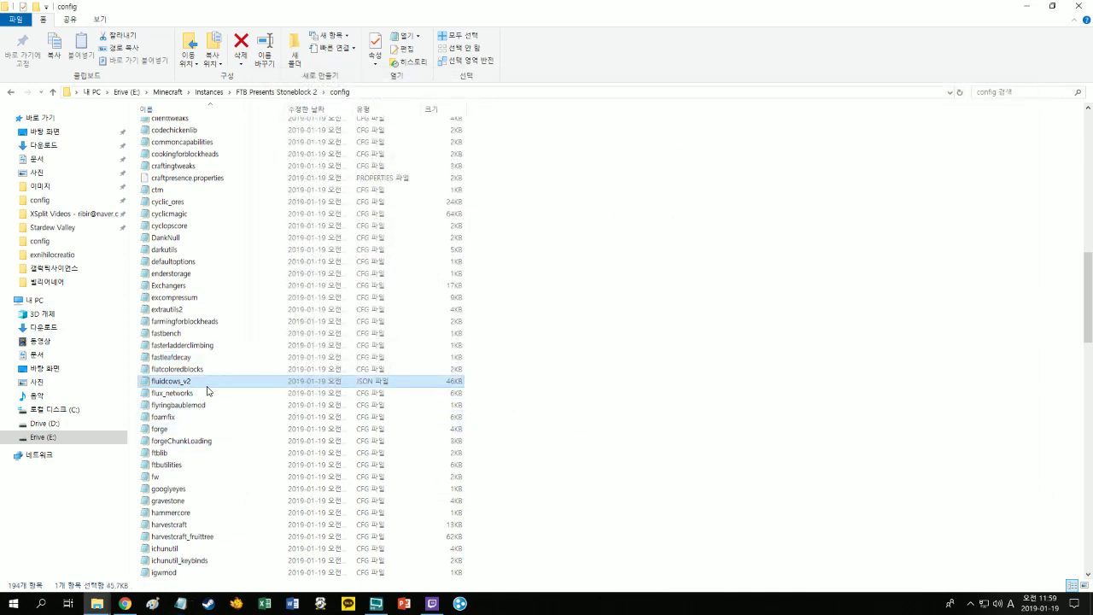
pyautogui.click(207, 393)
pyautogui.scroll(-2, 209, 400)
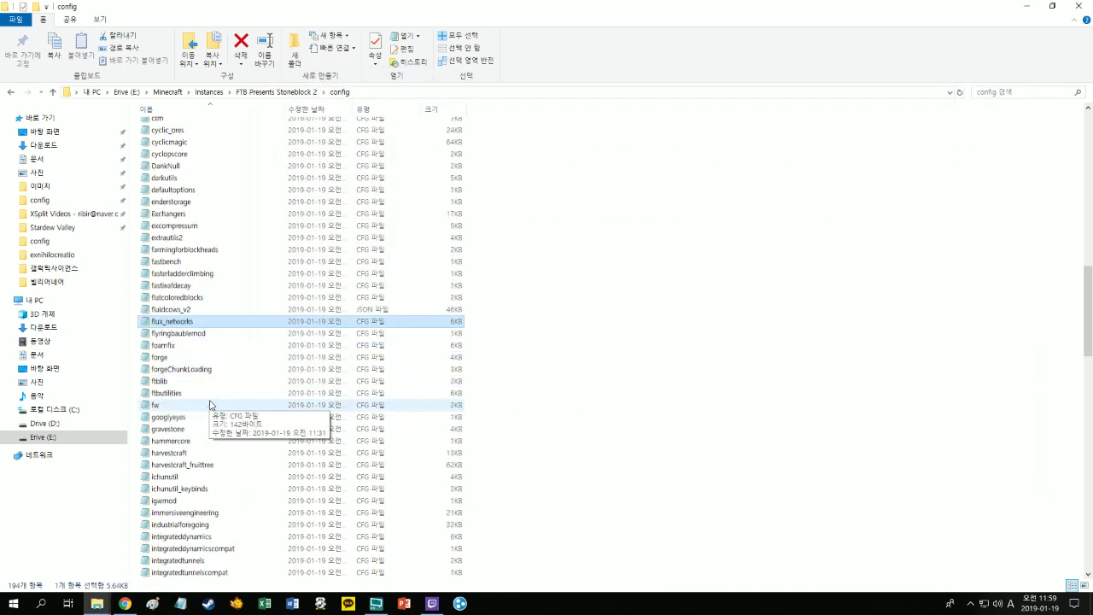
pyautogui.scroll(-1, 211, 405)
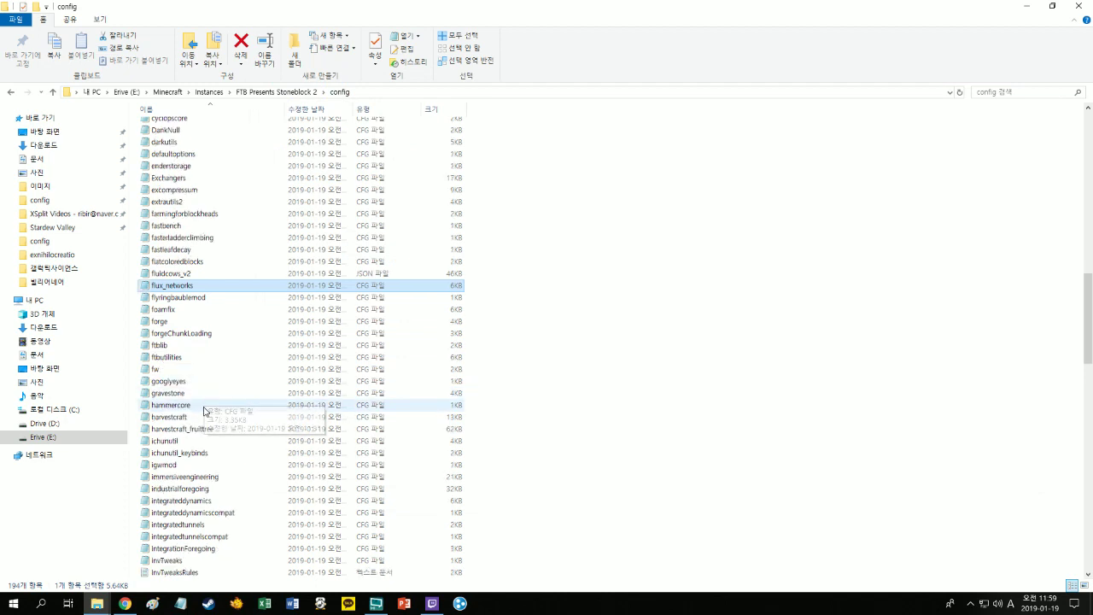
pyautogui.scroll(-6, 211, 422)
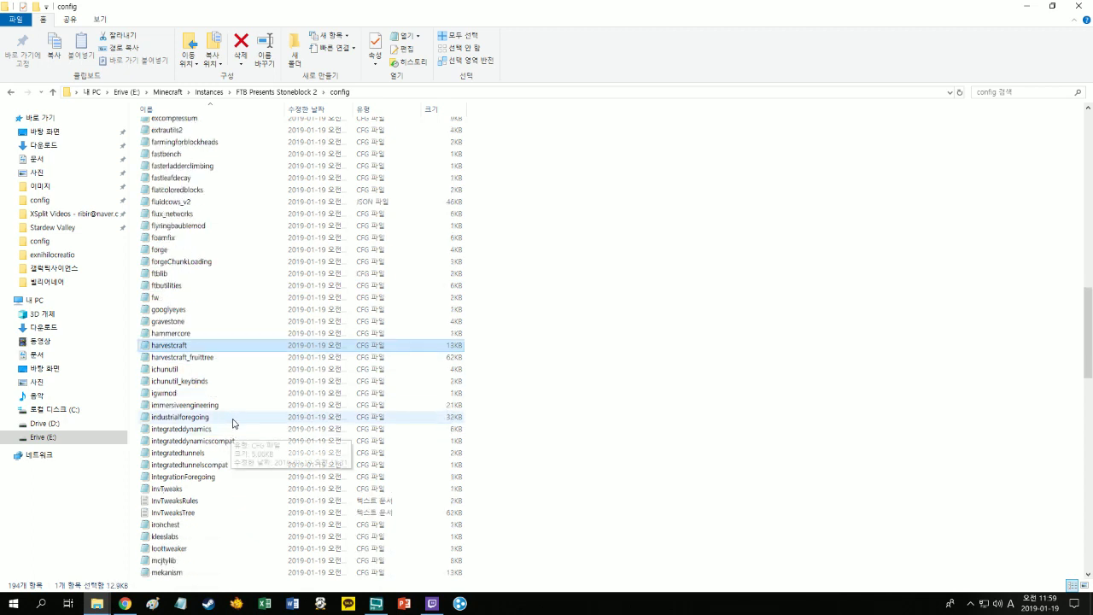
pyautogui.scroll(-2, 247, 353)
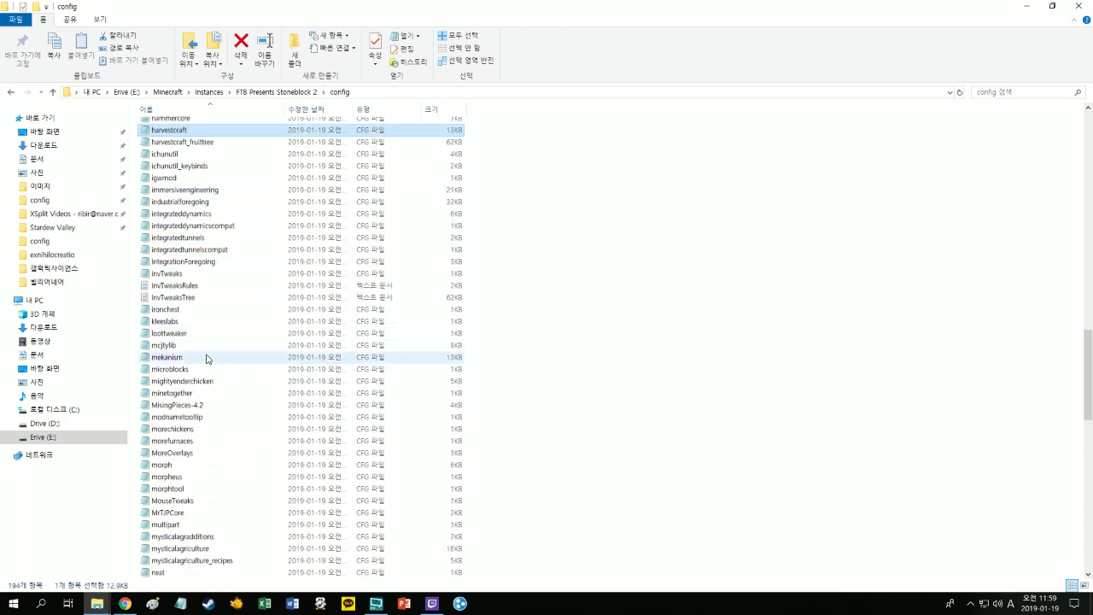
pyautogui.scroll(-2, 216, 383)
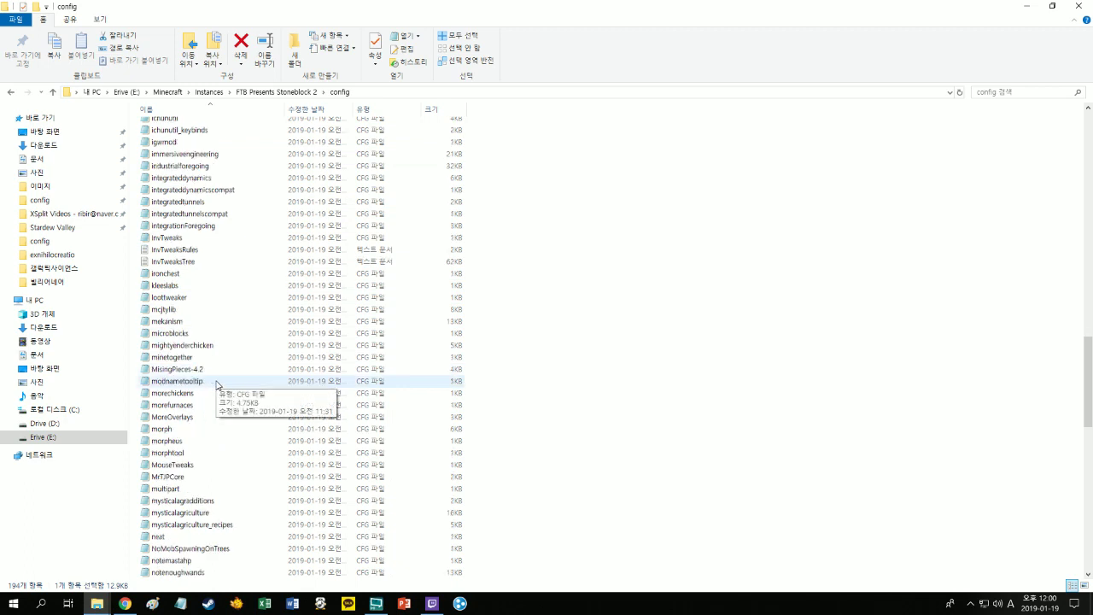
pyautogui.scroll(-1, 216, 383)
pyautogui.scroll(-2, 216, 381)
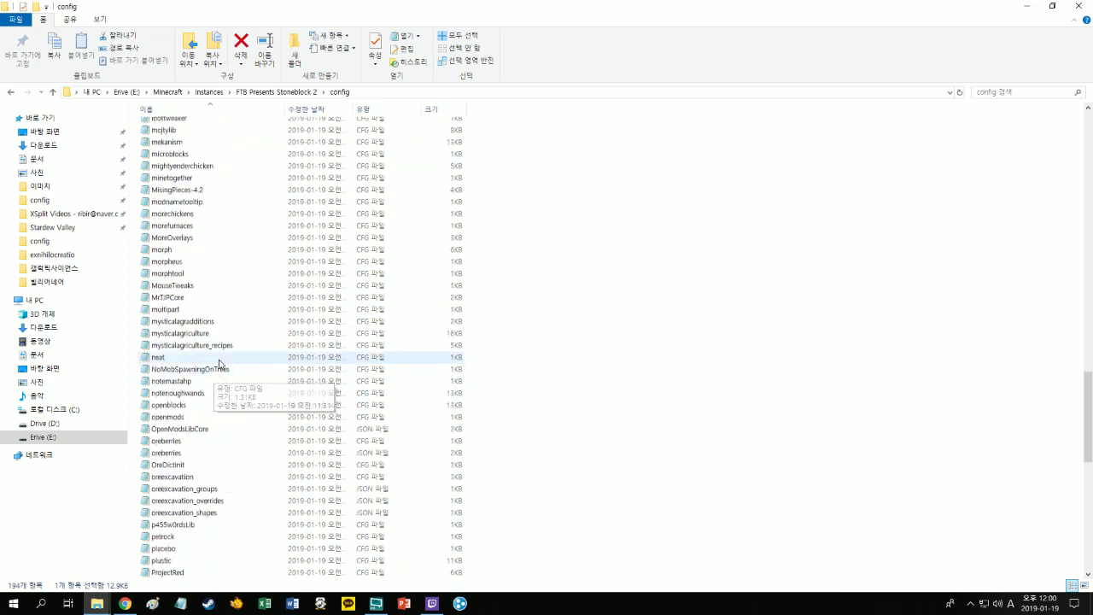
pyautogui.scroll(-1, 224, 342)
pyautogui.doubleClick(224, 335)
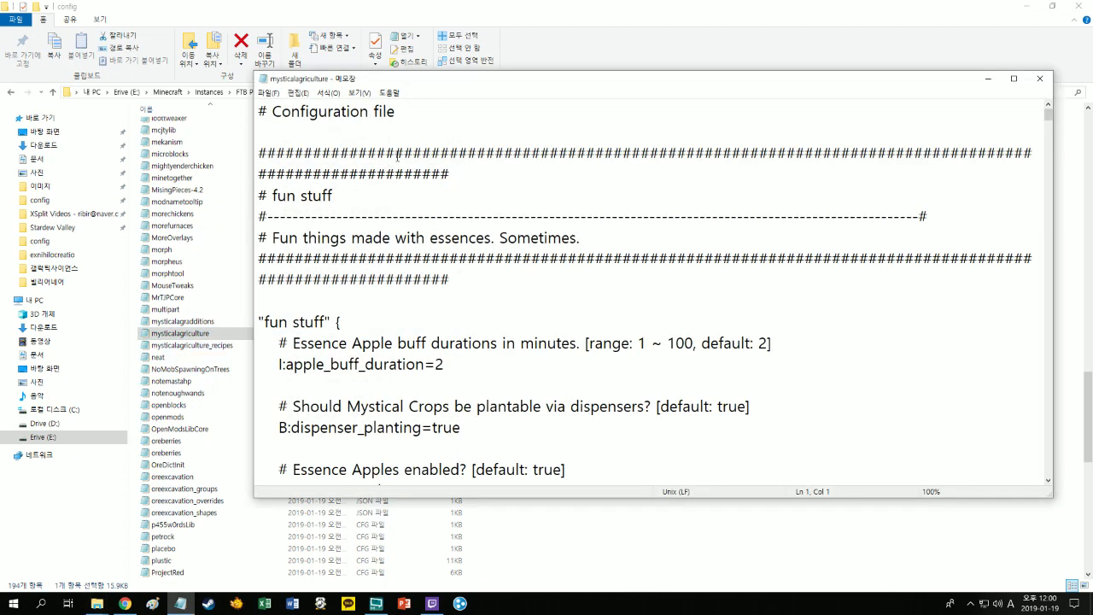
# - Set apple_buff_duration to 100 in the "fun stuff" section
pyautogui.moveTo(1048, 117); pyautogui.dragTo(1048, 125)
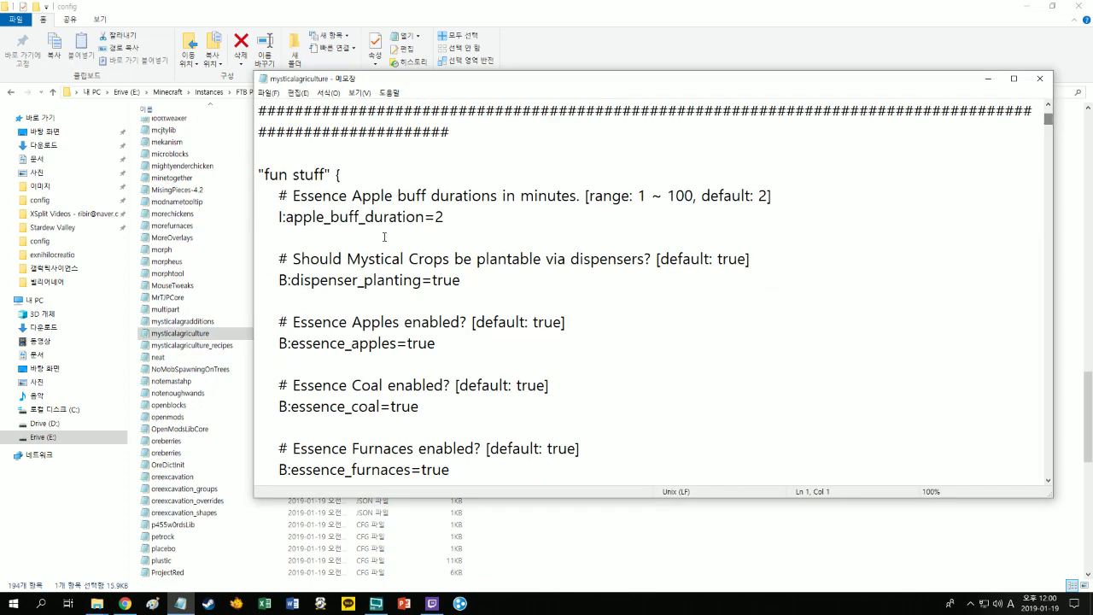
pyautogui.moveTo(445, 217); pyautogui.dragTo(435, 217)
pyautogui.write('100')
pyautogui.click(468, 239)
# - Review the remaining "fun stuff" options, the gear section and the individual seed enable values
pyautogui.scroll(-6, 476, 313)
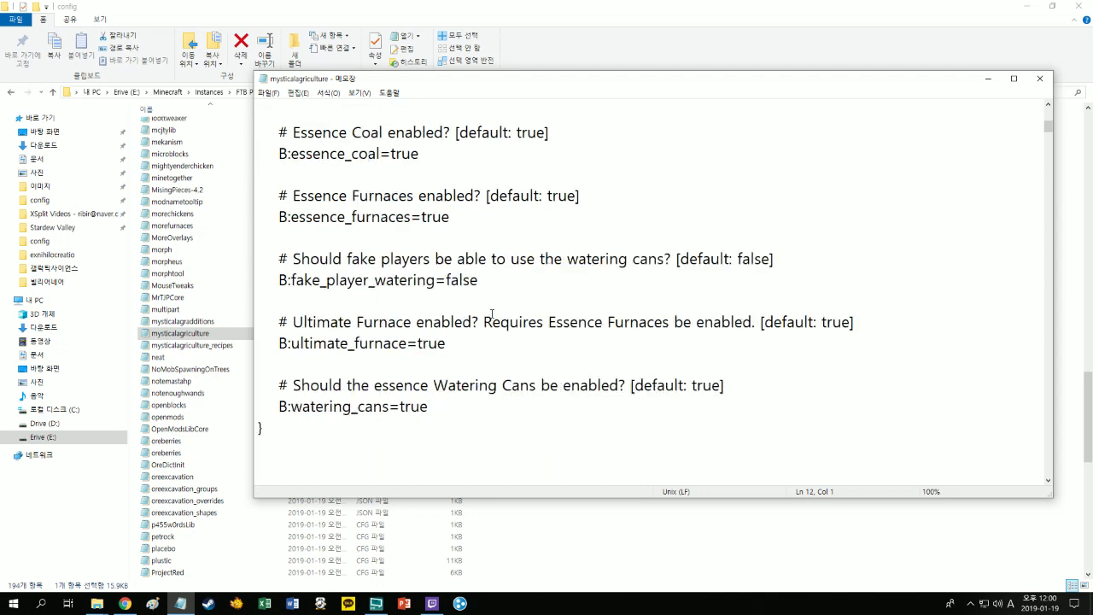
pyautogui.scroll(1, 487, 288)
pyautogui.scroll(-6, 479, 304)
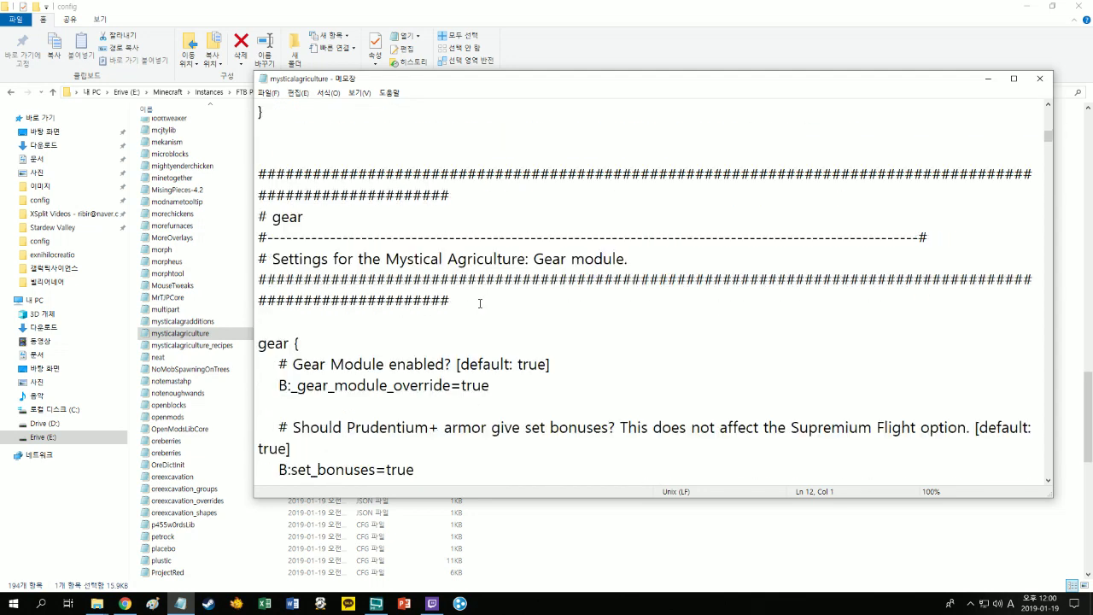
pyautogui.scroll(-2, 480, 303)
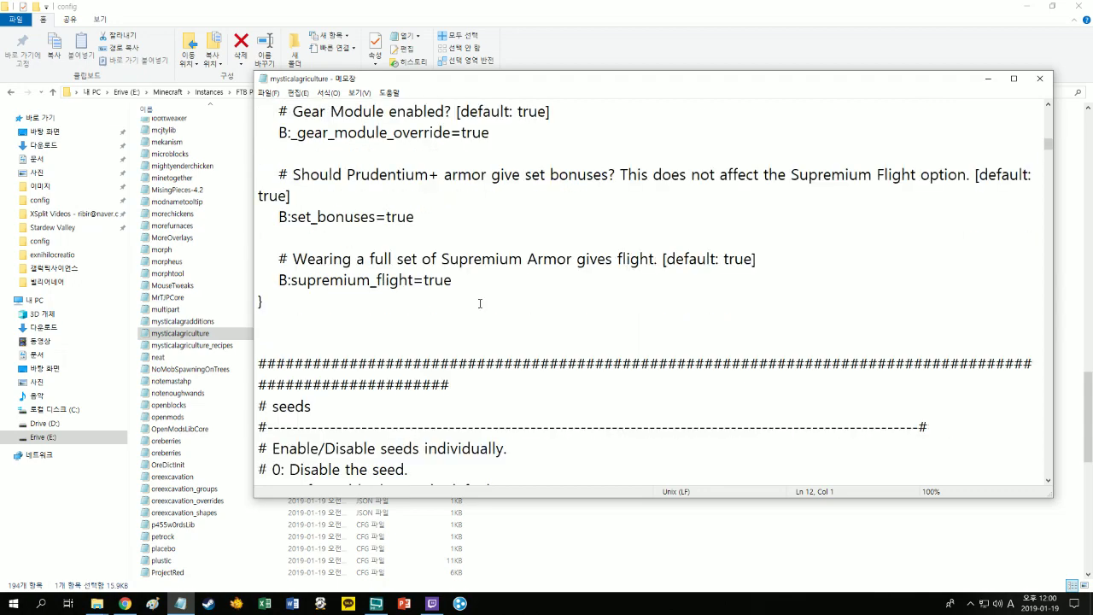
pyautogui.scroll(-12, 479, 303)
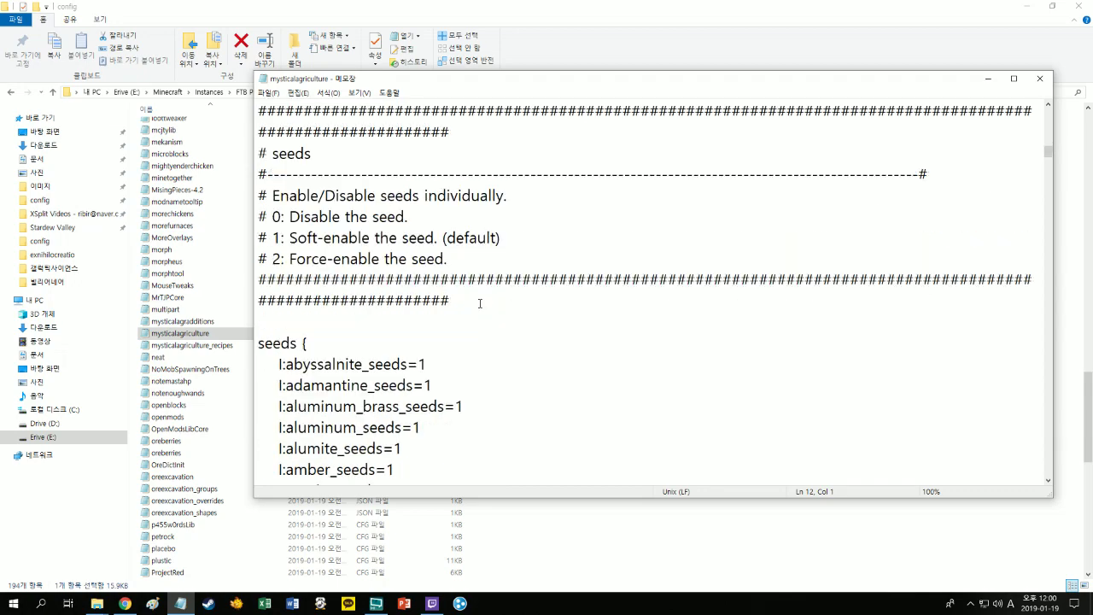
pyautogui.scroll(10, 479, 281)
pyautogui.scroll(-17, 474, 264)
pyautogui.scroll(-20, 457, 275)
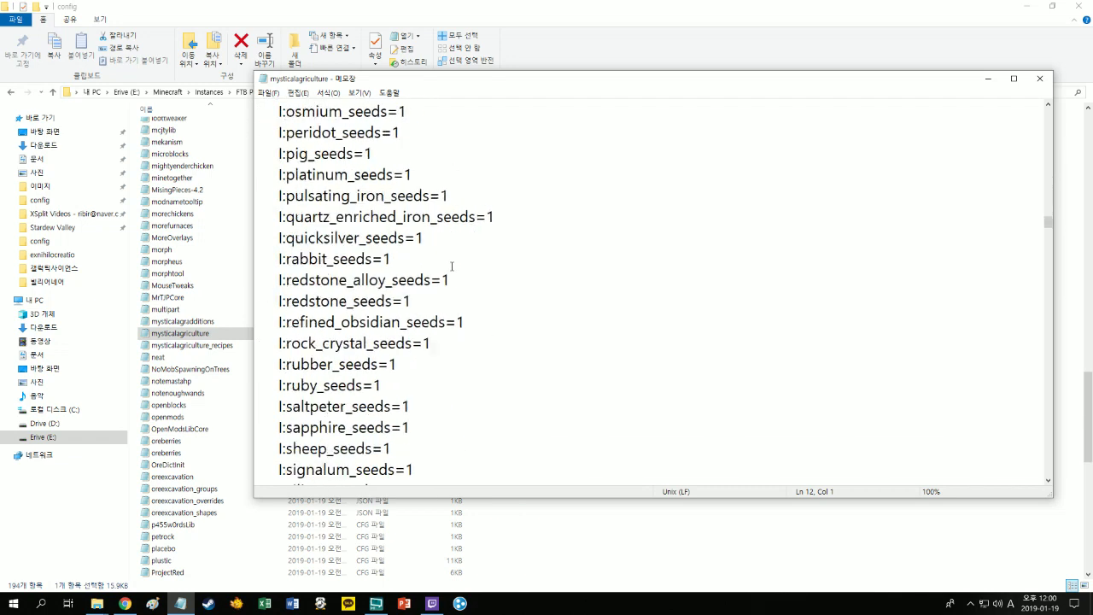
pyautogui.scroll(-2, 452, 267)
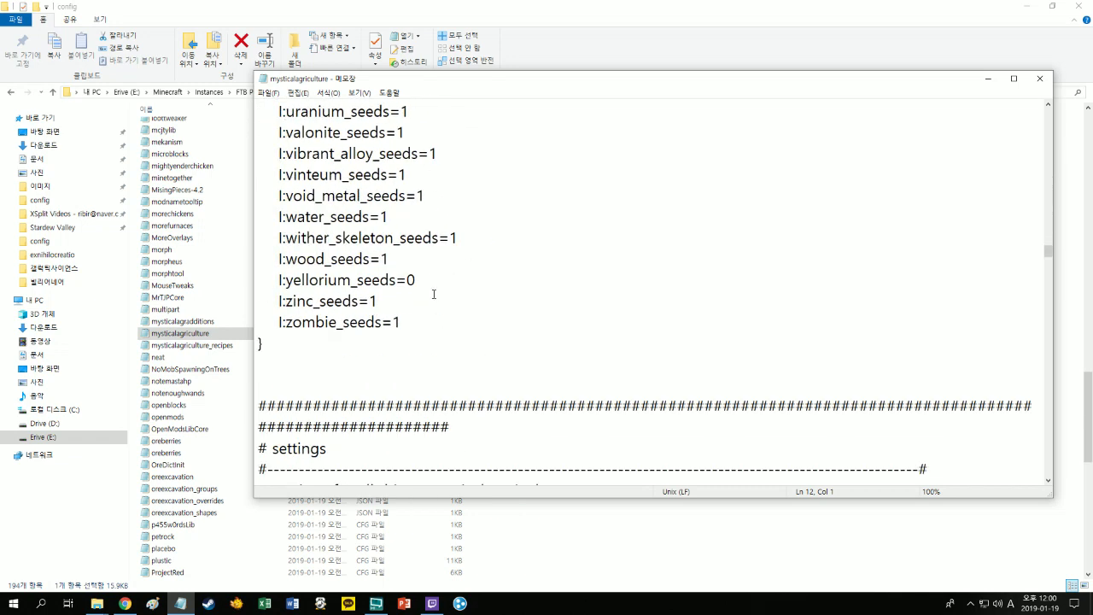
pyautogui.moveTo(427, 283); pyautogui.dragTo(280, 282)
pyautogui.click(436, 287)
pyautogui.moveTo(415, 313); pyautogui.dragTo(292, 321)
pyautogui.click(390, 322)
# - Set the basic Infusion Crystal's crystal_durability to 25000 in the settings section
pyautogui.scroll(-5, 401, 304)
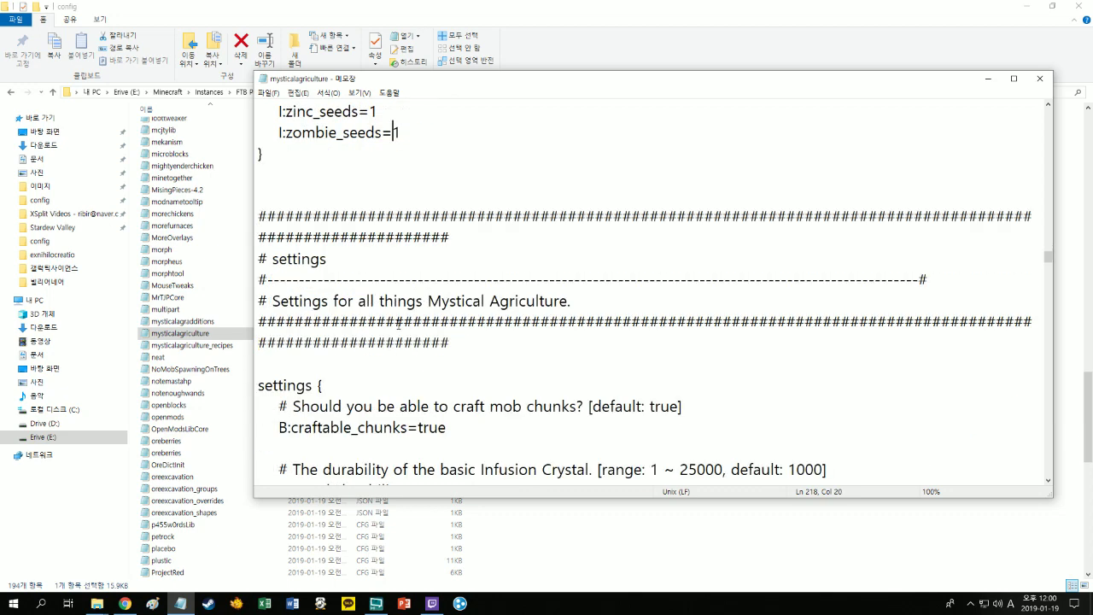
pyautogui.scroll(-1, 401, 333)
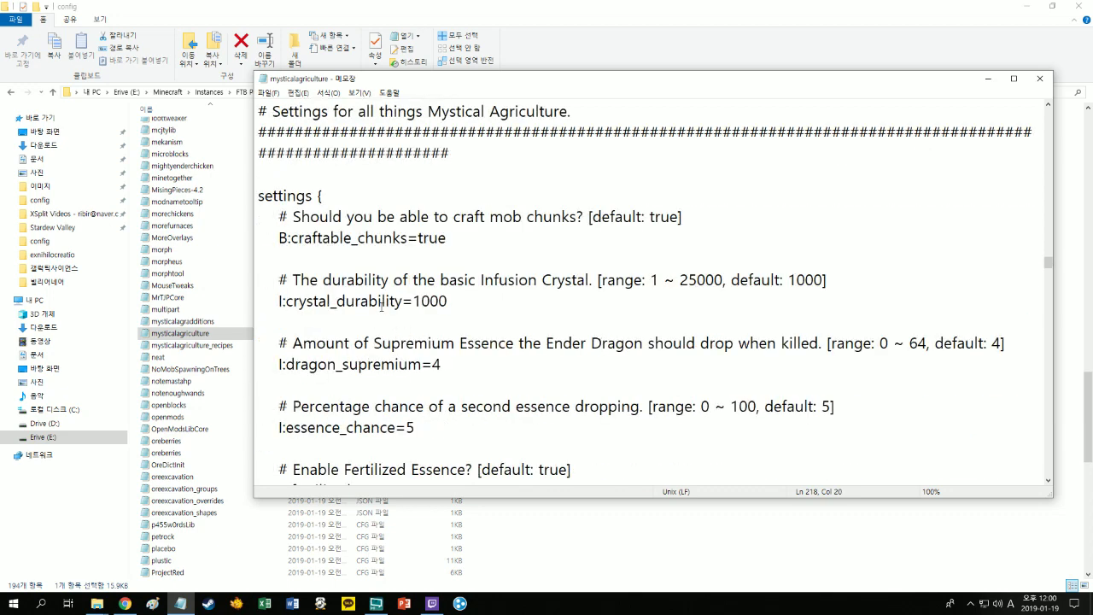
pyautogui.scroll(-1, 427, 264)
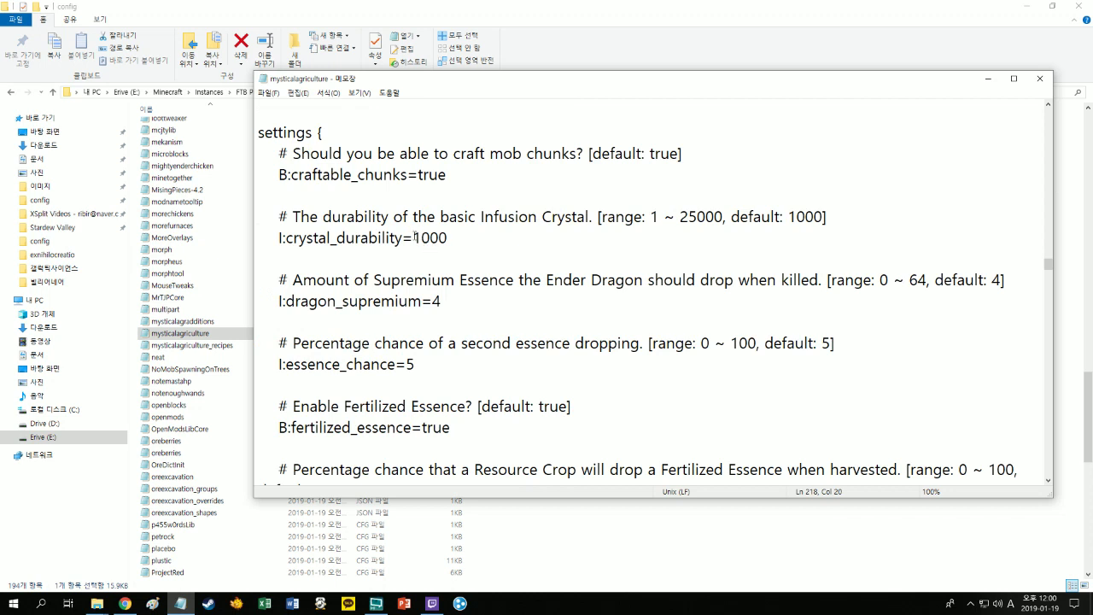
pyautogui.moveTo(414, 237); pyautogui.dragTo(422, 237)
pyautogui.write('25')
pyautogui.click(482, 243)
# - Set dragon_supremium to 64 and essence_chance to 50
pyautogui.click(455, 294)
pyautogui.hotkey('shift', 'Left')
pyautogui.write('64')
pyautogui.click(425, 366)
pyautogui.write('0')
# - Set fertilized_essence_chance to 50 and growth_accelerator_speed to 4
pyautogui.scroll(-2, 459, 356)
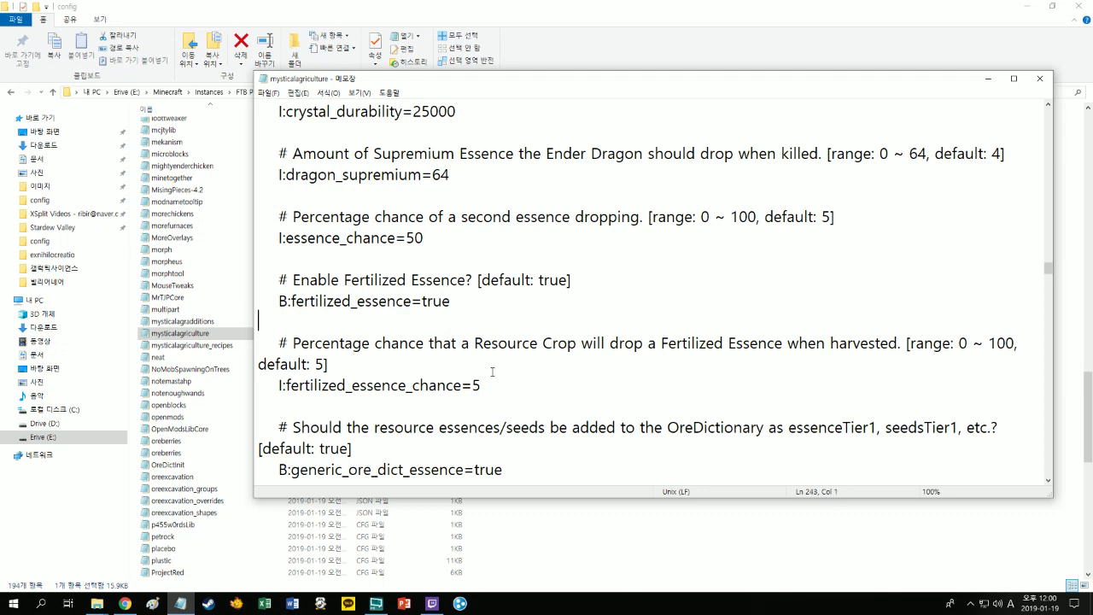
pyautogui.click(495, 385)
pyautogui.scroll(-2, 495, 380)
pyautogui.write('0')
pyautogui.scroll(-3, 495, 381)
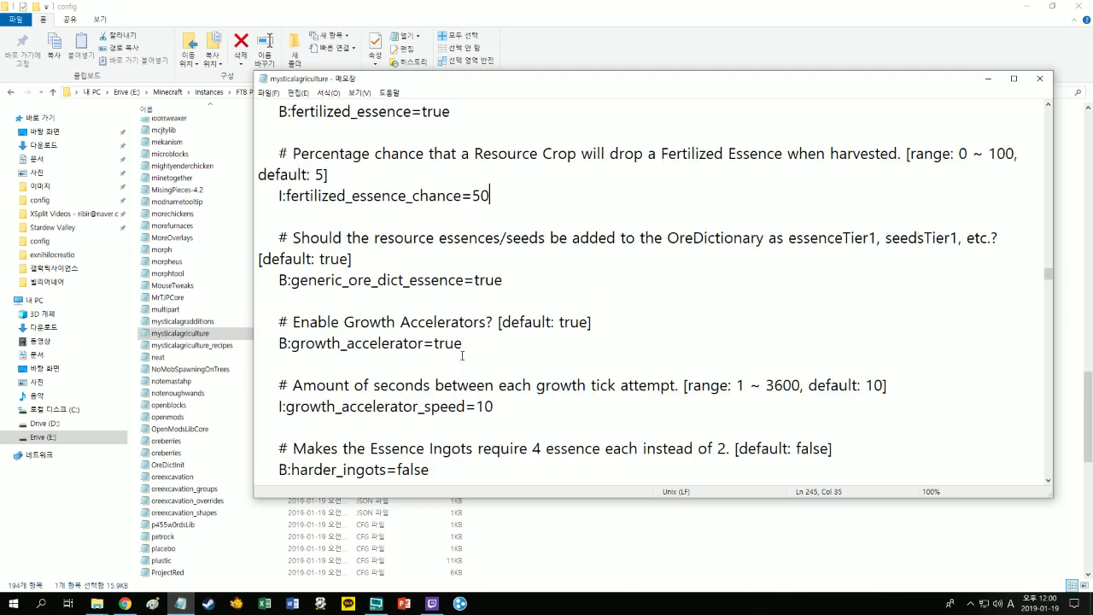
pyautogui.moveTo(476, 280)
pyautogui.mouseDown()
pyautogui.moveTo(494, 280)
pyautogui.moveTo(476, 280)
pyautogui.mouseUp()
pyautogui.write('4')
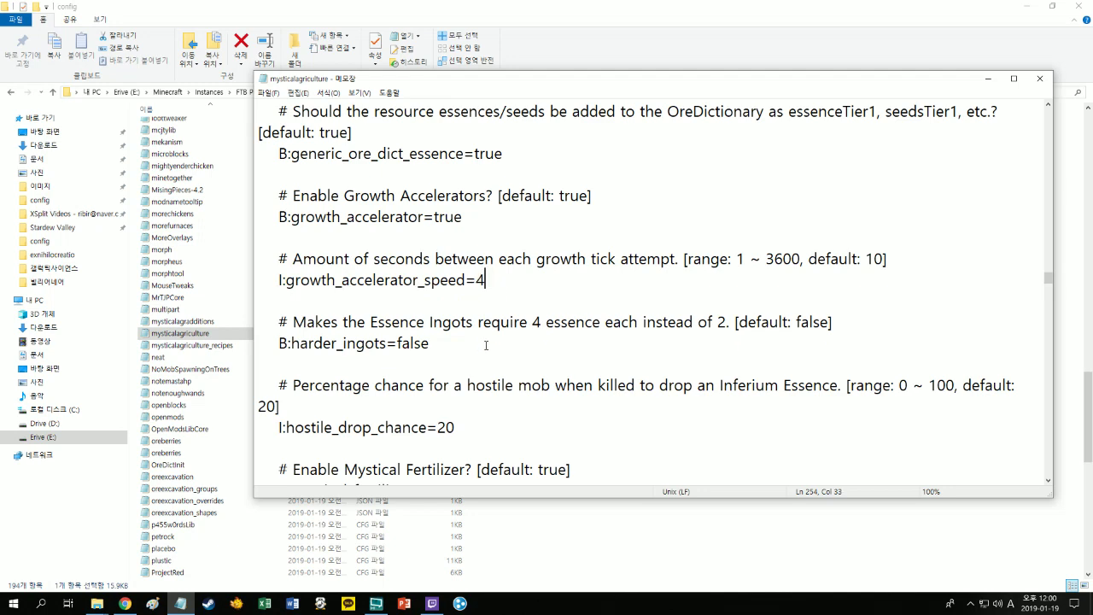
# - Select the first digit of the hostile_drop_chance value for editing
pyautogui.scroll(-2, 485, 345)
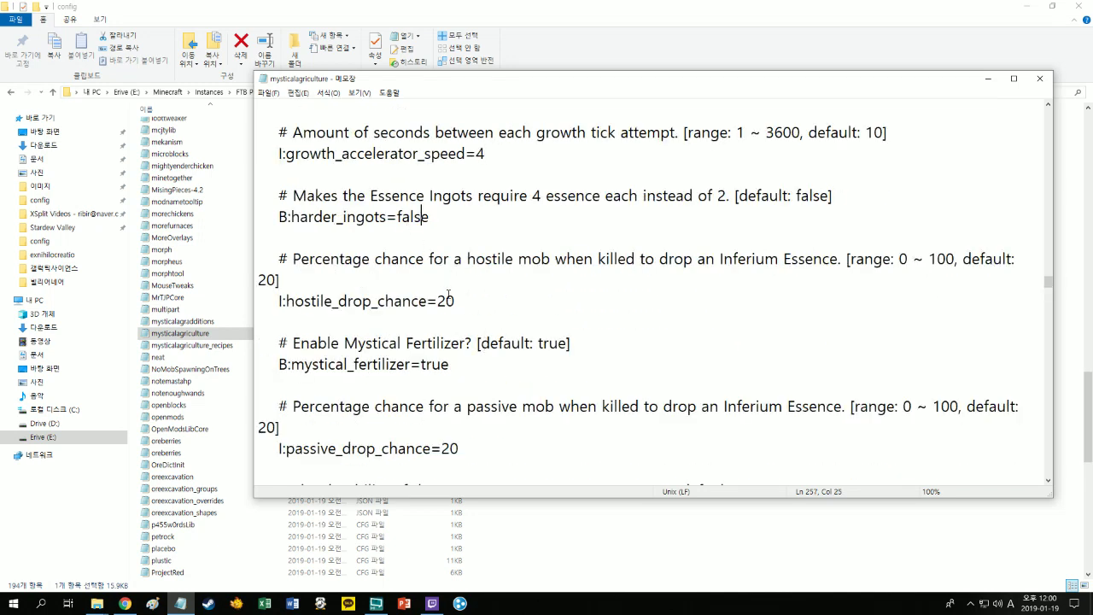
pyautogui.click(455, 300)
pyautogui.press('Left')
pyautogui.hotkey('shift', 'Left')
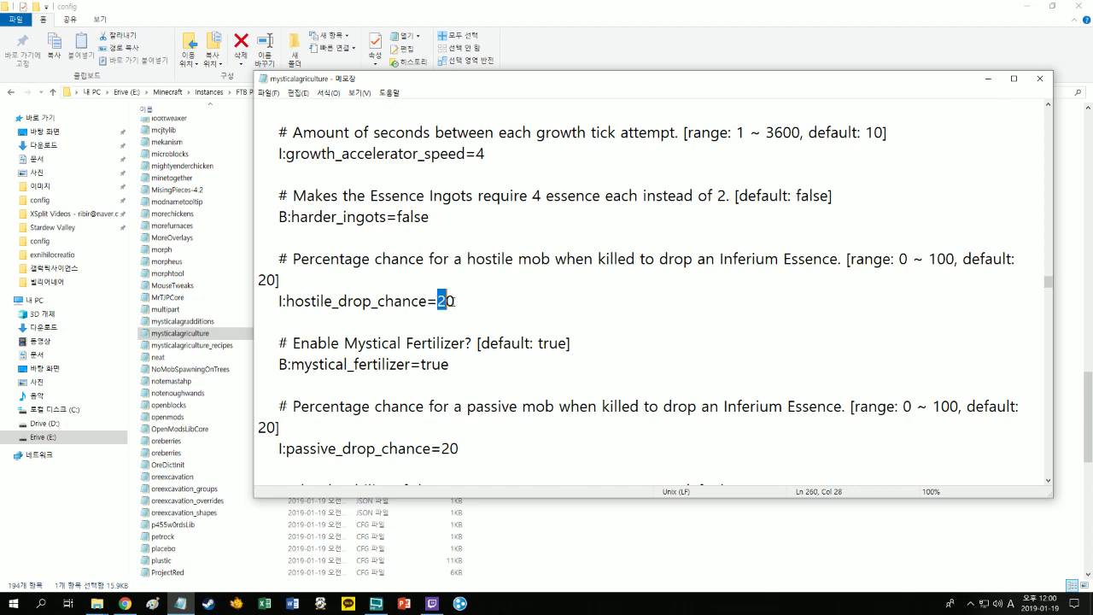